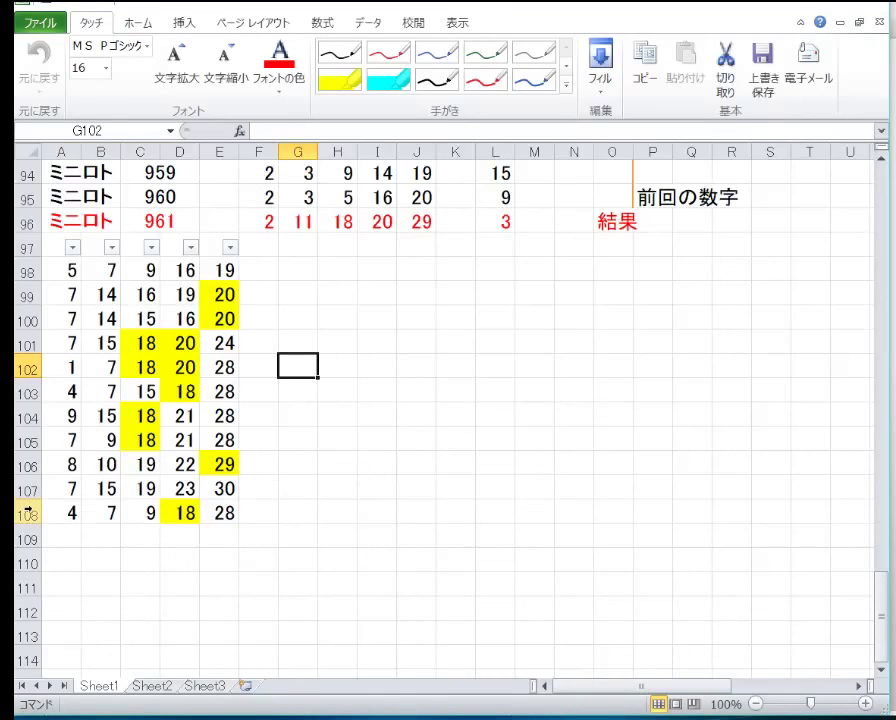
Step: Delete rows 94 through 108, containing the ミニロト draw results and the filtered number combinations
{"action": "left_click_drag", "start_coordinate": [30, 512], "coordinate": [36, 270]}
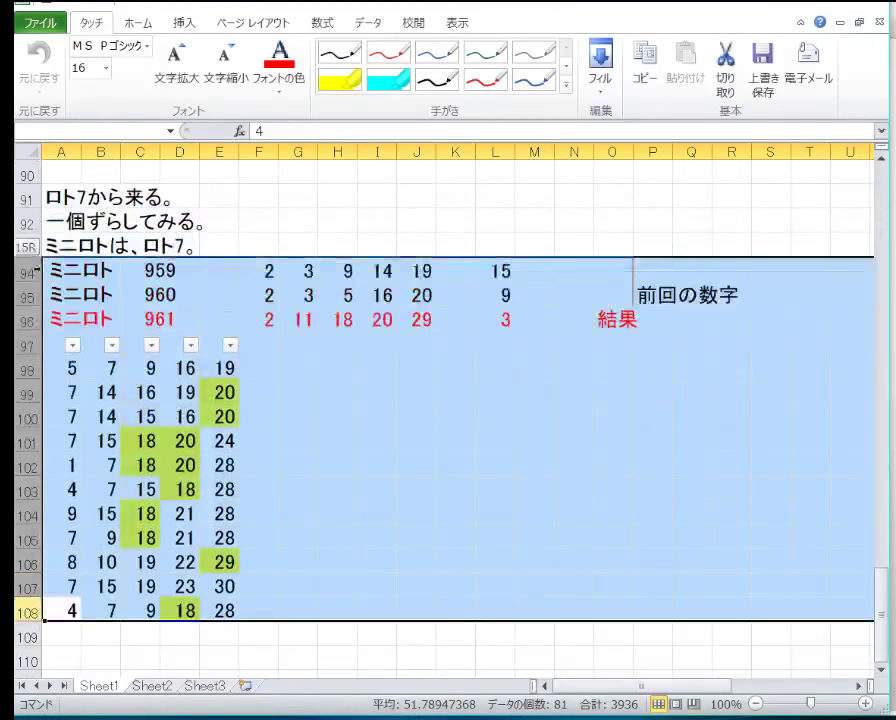
{"action": "right_click", "coordinate": [172, 302]}
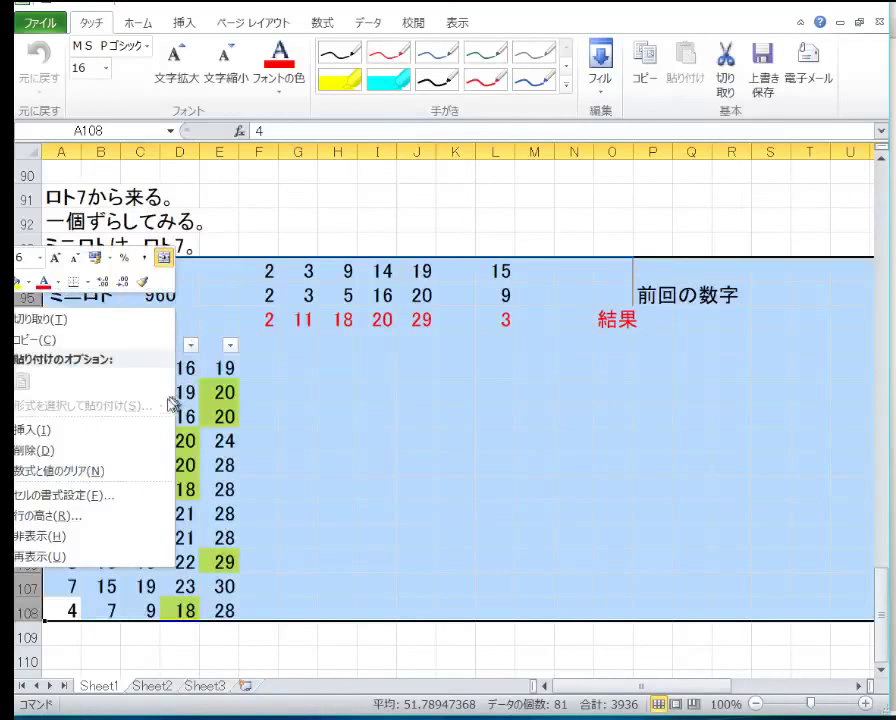
{"action": "left_click", "coordinate": [108, 452]}
{"action": "scroll", "coordinate": [182, 425], "scroll_direction": "up", "scroll_amount": 2}
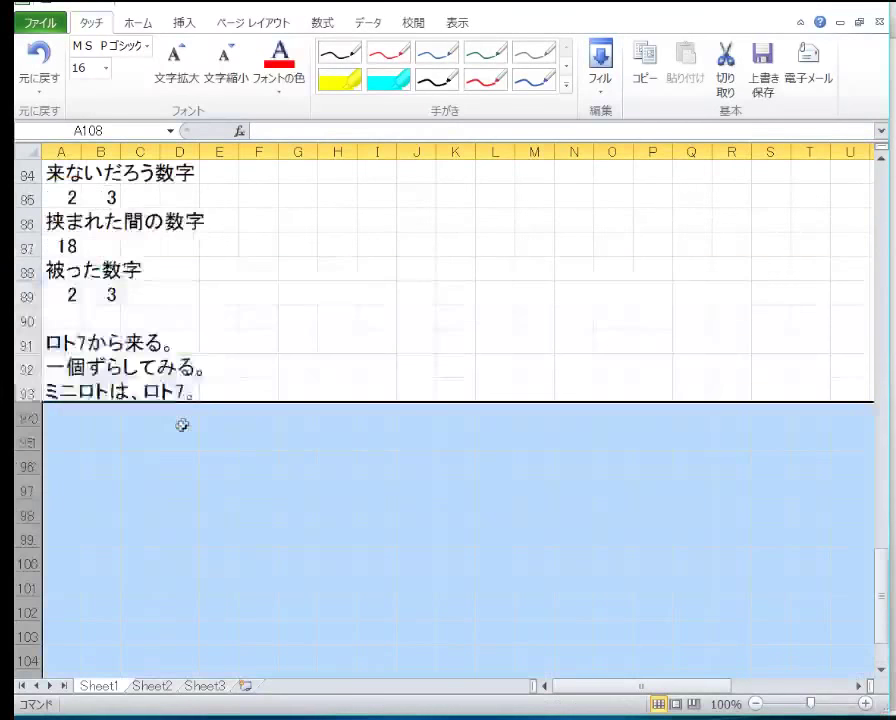
{"action": "scroll", "coordinate": [182, 425], "scroll_direction": "up", "scroll_amount": 2}
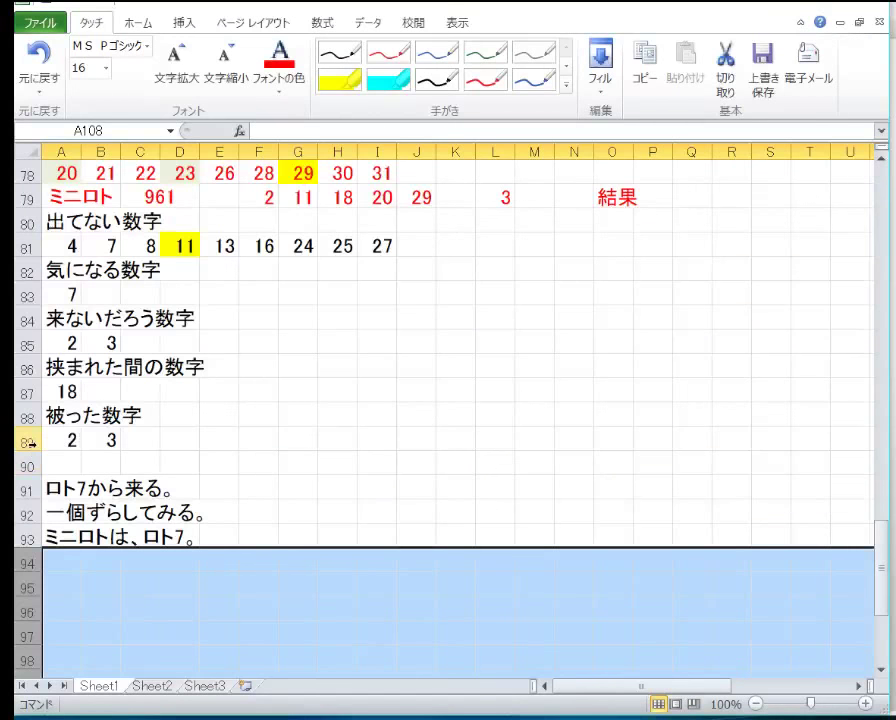
Step: Clear the numbers in rows 89, 87, 85 and 83, keeping the heading rows between them
{"action": "left_click", "coordinate": [27, 442]}
{"action": "key", "text": "Delete"}
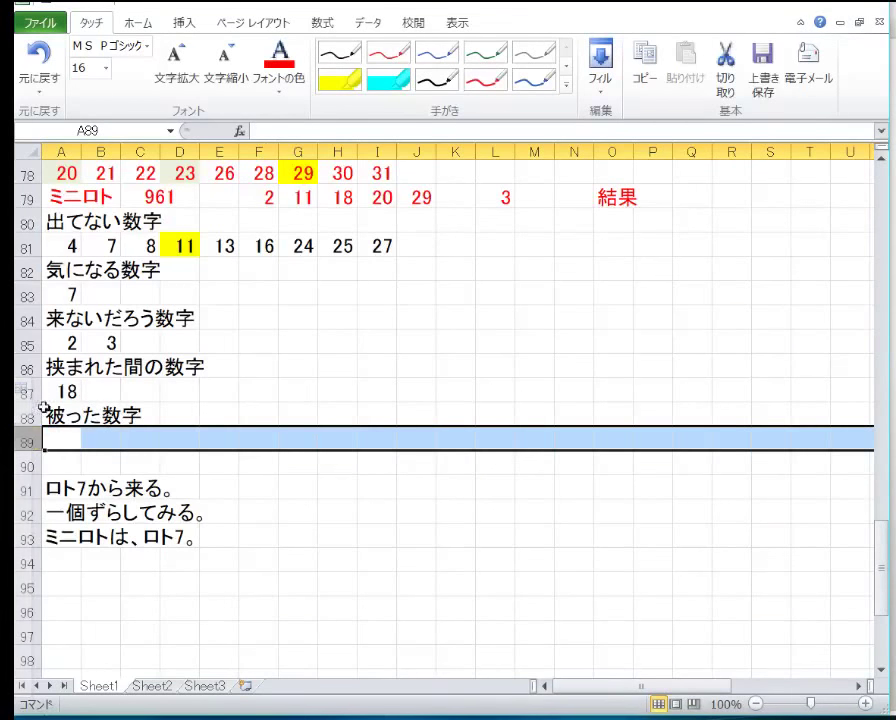
{"action": "left_click", "coordinate": [25, 391]}
{"action": "key", "text": "Delete"}
{"action": "left_click", "coordinate": [27, 342]}
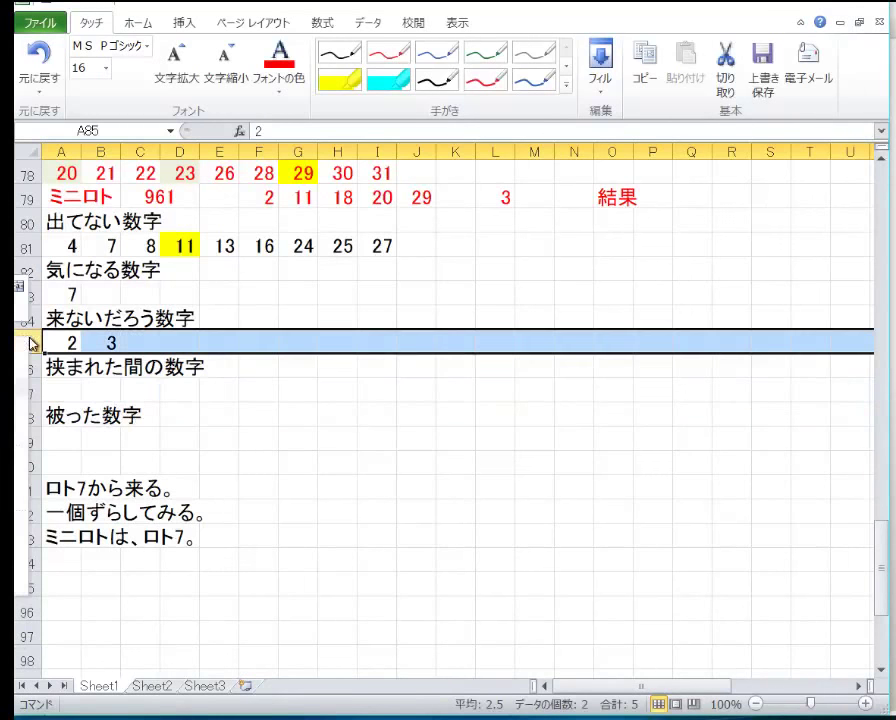
{"action": "key", "text": "Delete"}
{"action": "left_click", "coordinate": [27, 294]}
{"action": "key", "text": "Delete"}
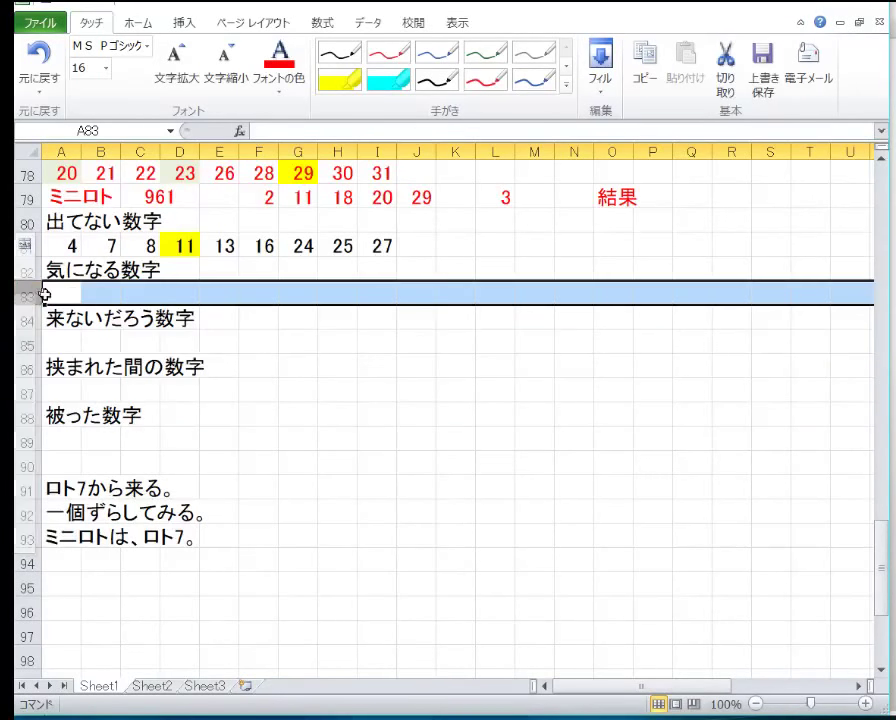
Step: Delete row 81 below the 出てない数字 heading and insert a blank row in its place
{"action": "left_click", "coordinate": [21, 245]}
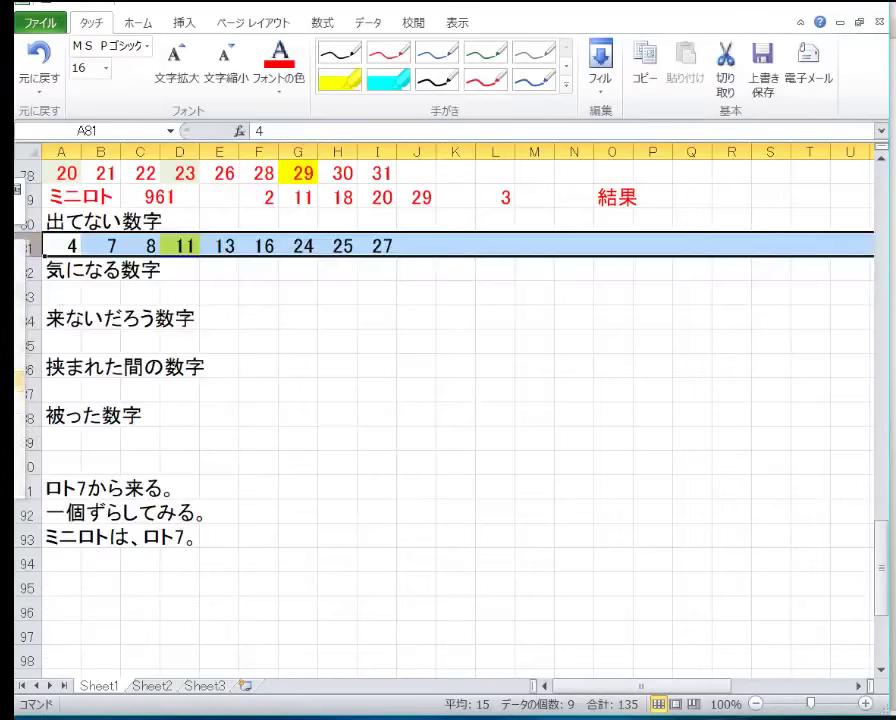
{"action": "key", "text": "ctrl+minus"}
{"action": "right_click", "coordinate": [70, 254]}
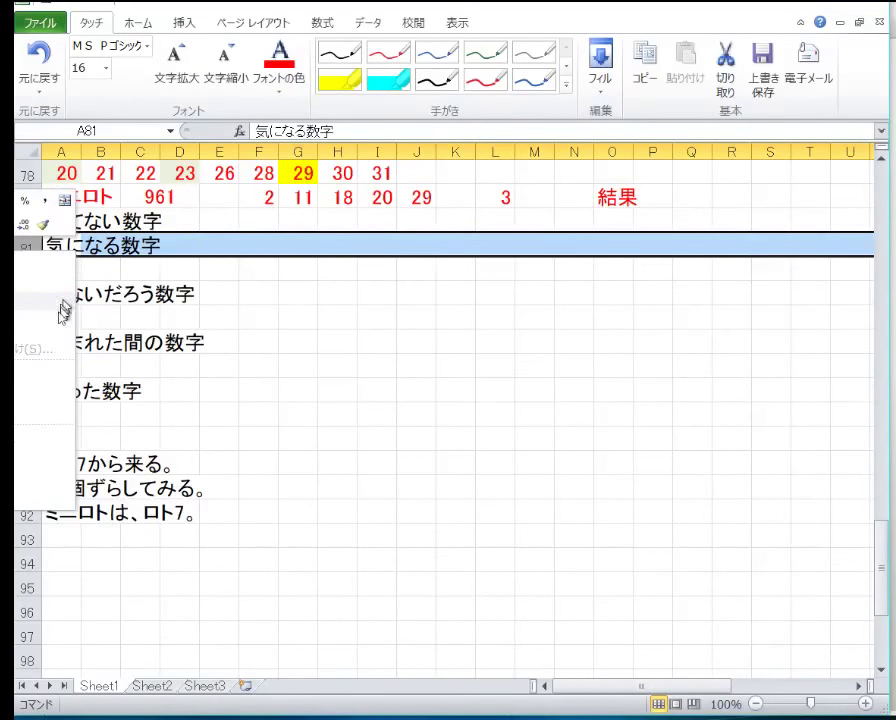
{"action": "left_click", "coordinate": [35, 374]}
Step: Delete rows 77 to 79 below 全抽出数字 and insert three blank rows in their place
{"action": "scroll", "coordinate": [40, 380], "scroll_direction": "up", "scroll_amount": 3}
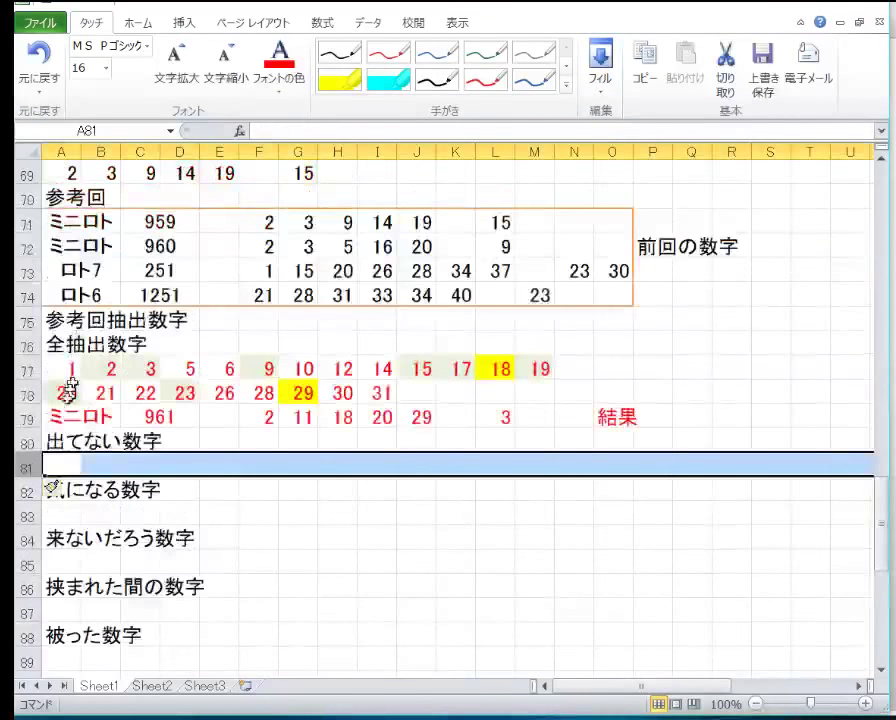
{"action": "left_click_drag", "start_coordinate": [48, 420], "coordinate": [90, 374]}
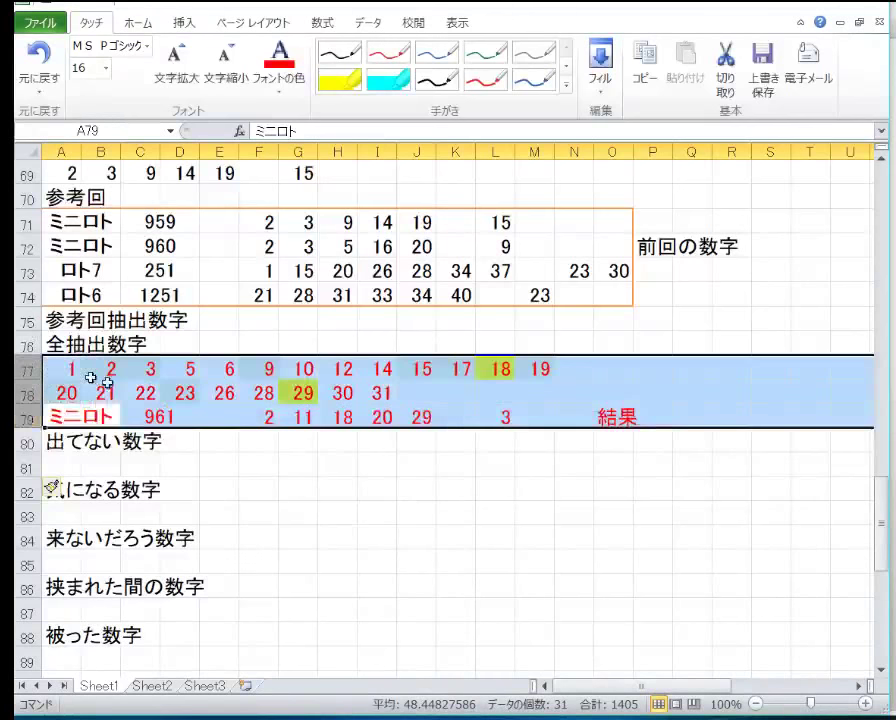
{"action": "right_click", "coordinate": [90, 376]}
{"action": "left_click", "coordinate": [16, 524]}
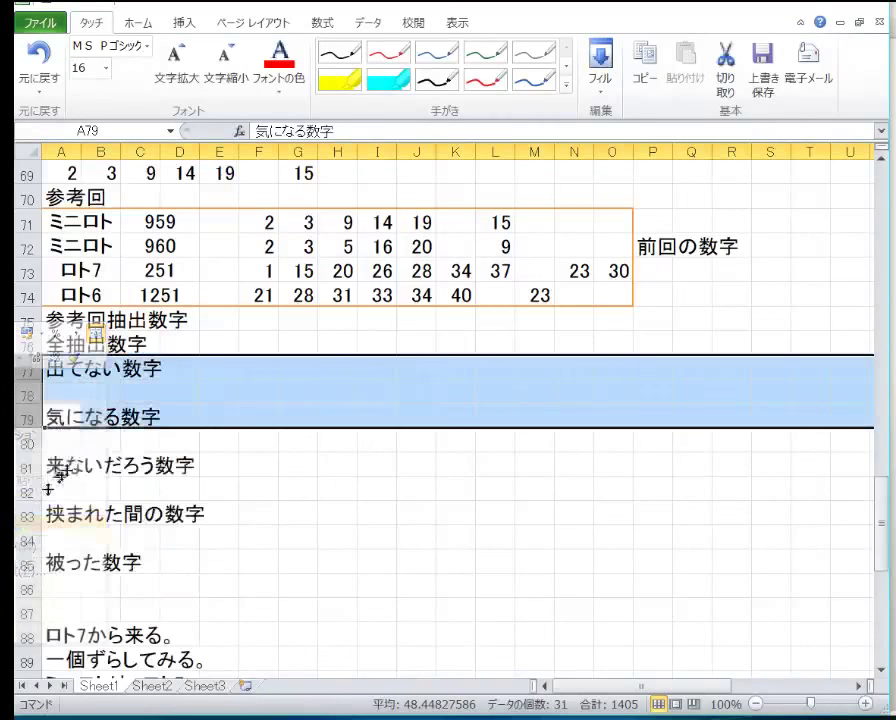
{"action": "right_click", "coordinate": [22, 417]}
{"action": "left_click", "coordinate": [40, 540]}
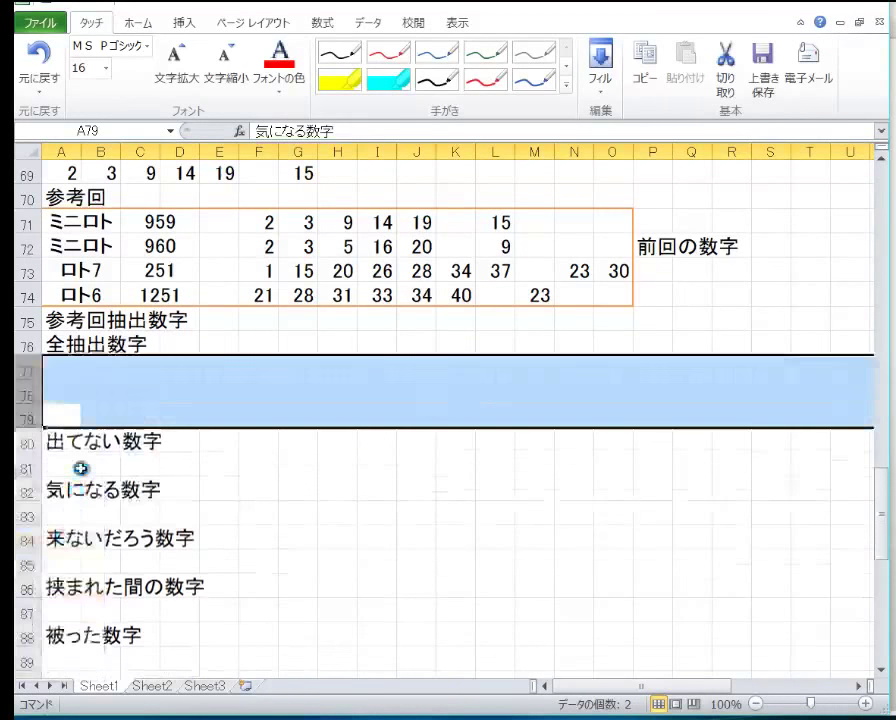
Step: Delete rows 71 to 74 with the 参考回 draws and insert four blank rows in their place
{"action": "scroll", "coordinate": [68, 418], "scroll_direction": "up", "scroll_amount": 2}
{"action": "left_click_drag", "start_coordinate": [28, 440], "coordinate": [28, 368]}
{"action": "right_click", "coordinate": [28, 368]}
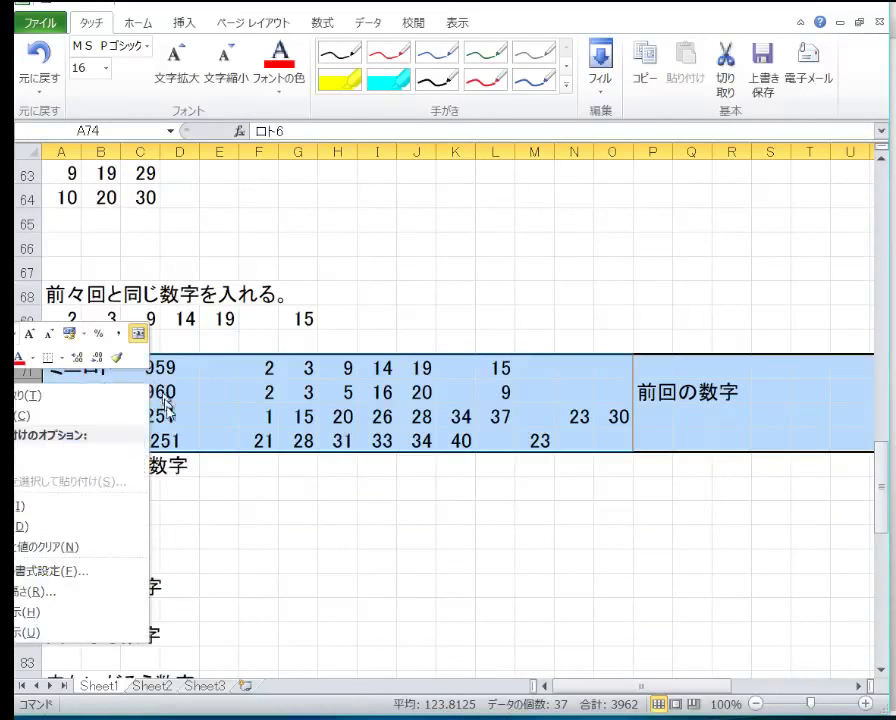
{"action": "left_click", "coordinate": [108, 536]}
{"action": "right_click", "coordinate": [164, 408]}
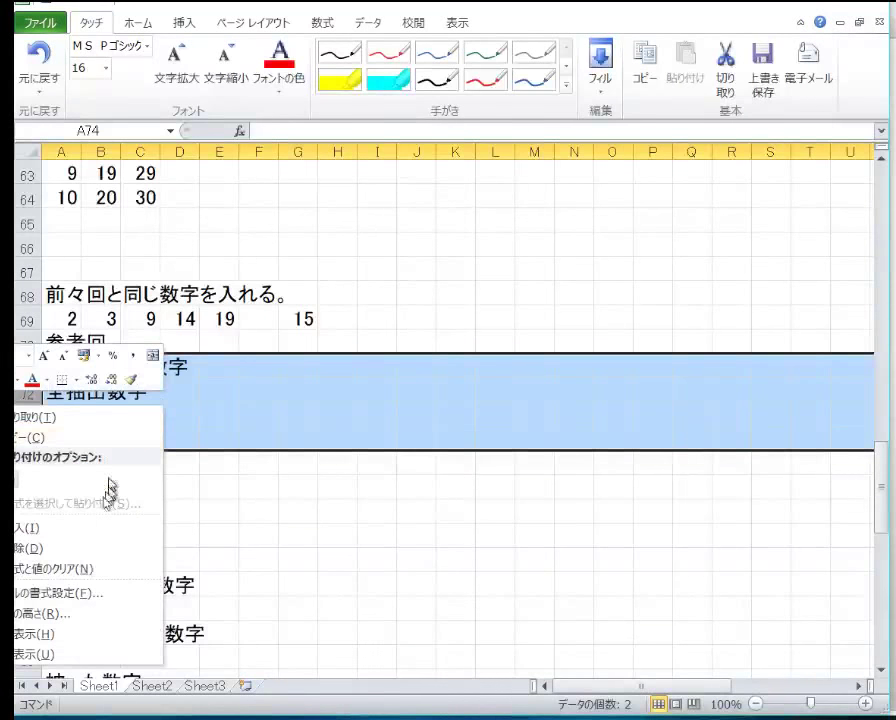
{"action": "left_click", "coordinate": [97, 529]}
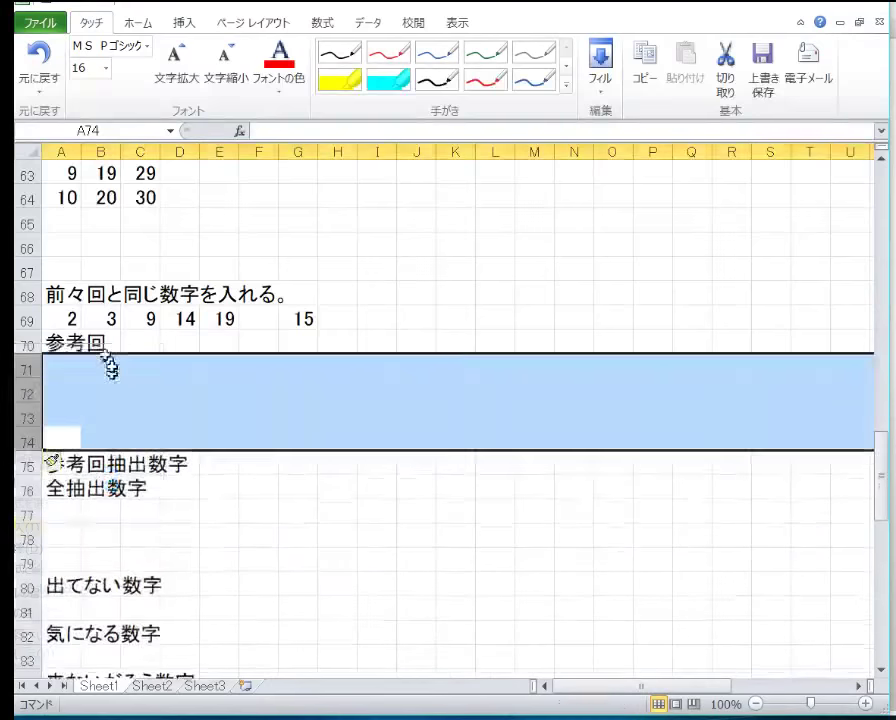
Step: Clear the numbers in row 69 and in A58:G64 below the 下一桁を同じにする heading
{"action": "left_click", "coordinate": [27, 319]}
{"action": "key", "text": "Delete"}
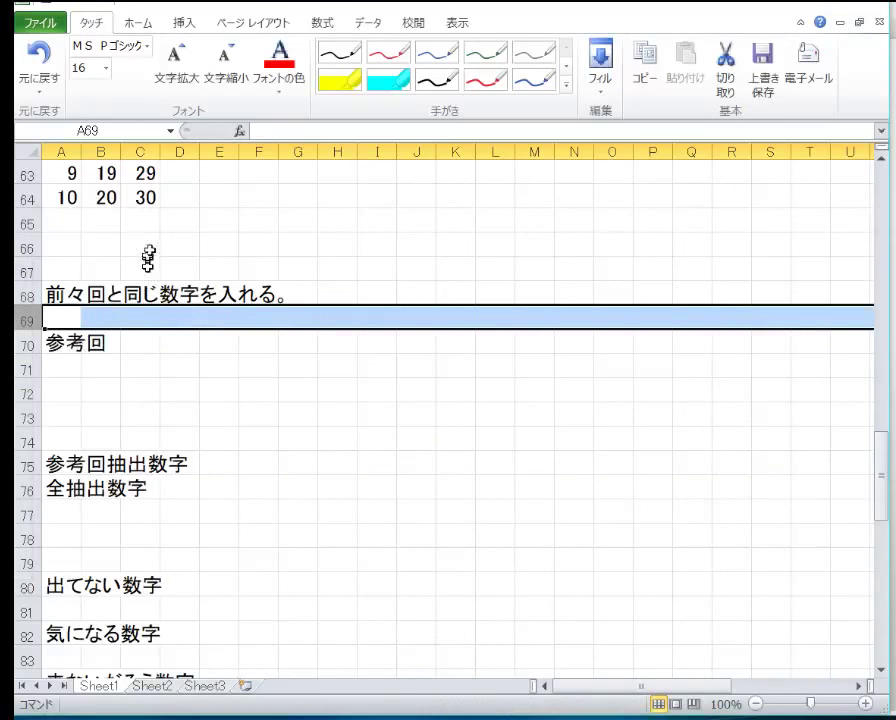
{"action": "scroll", "coordinate": [150, 300], "scroll_direction": "up", "scroll_amount": 3}
{"action": "left_click_drag", "start_coordinate": [298, 414], "coordinate": [96, 268]}
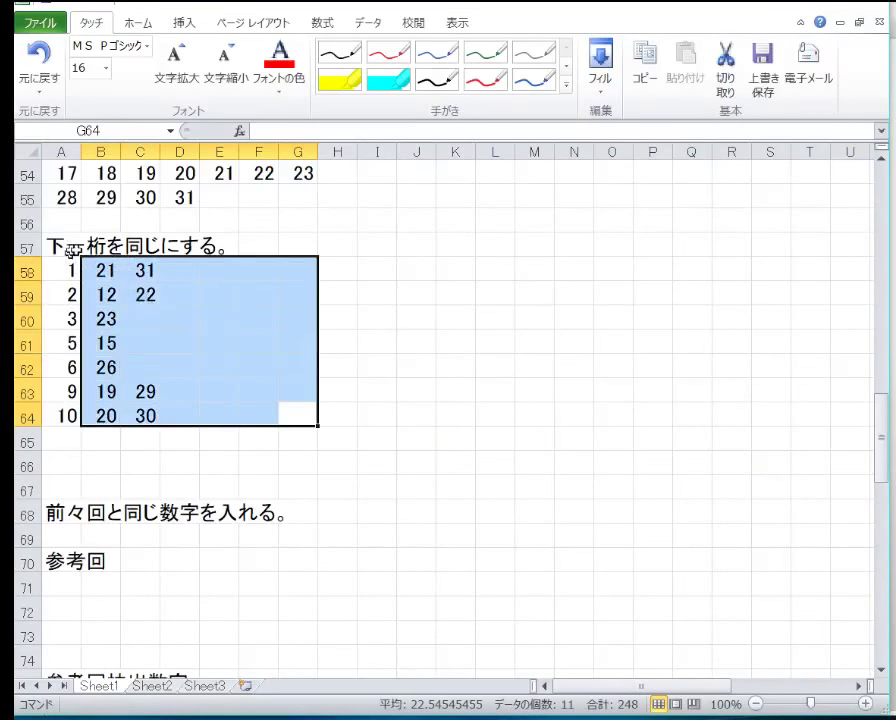
{"action": "left_click", "coordinate": [271, 385]}
{"action": "left_click_drag", "start_coordinate": [288, 412], "coordinate": [80, 276]}
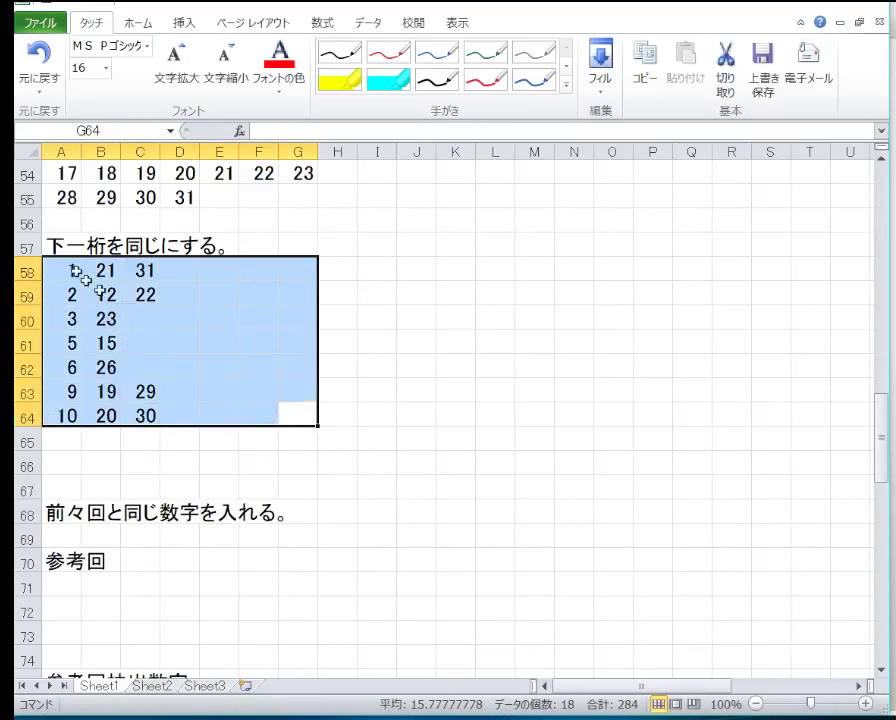
{"action": "right_click", "coordinate": [143, 305]}
{"action": "left_click", "coordinate": [40, 478]}
Step: Clear the consecutive numbers in A50:G55 and the previous-draw numbers in row 48
{"action": "scroll", "coordinate": [318, 386], "scroll_direction": "up", "scroll_amount": 3}
{"action": "left_click_drag", "start_coordinate": [314, 424], "coordinate": [72, 296]}
{"action": "right_click", "coordinate": [136, 338]}
{"action": "left_click", "coordinate": [40, 500]}
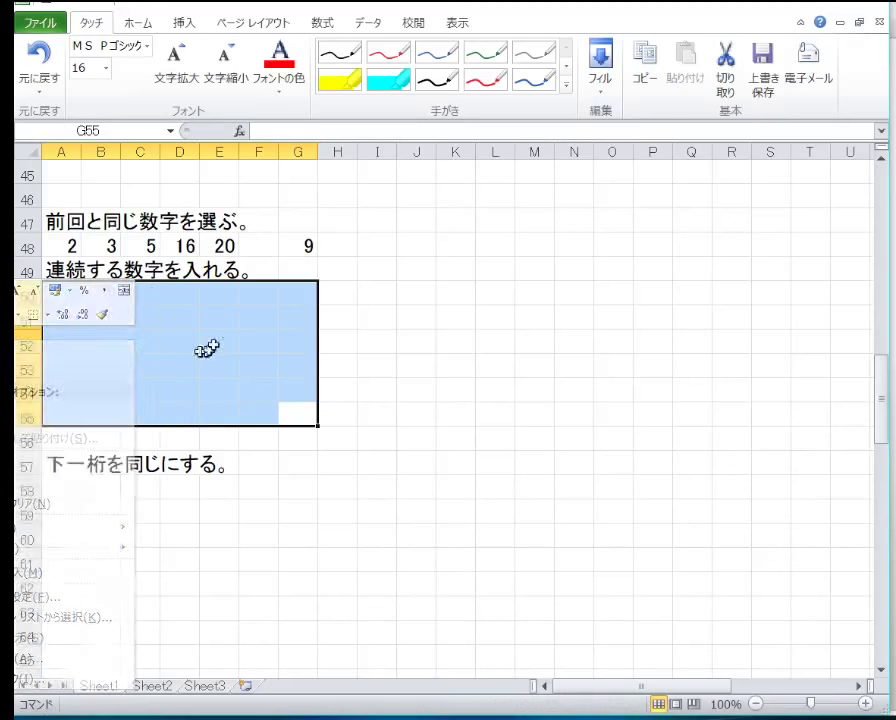
{"action": "left_click", "coordinate": [28, 245]}
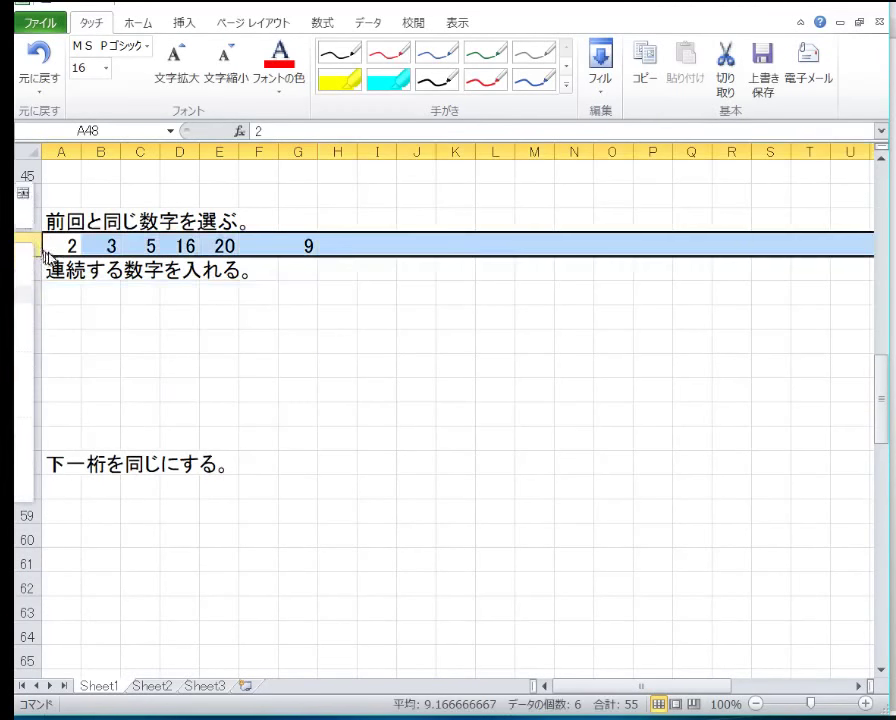
{"action": "key", "text": "Delete"}
Step: Delete rows 39 to 44 below 連想展開 and insert six blank rows in their place
{"action": "scroll", "coordinate": [118, 310], "scroll_direction": "up", "scroll_amount": 3}
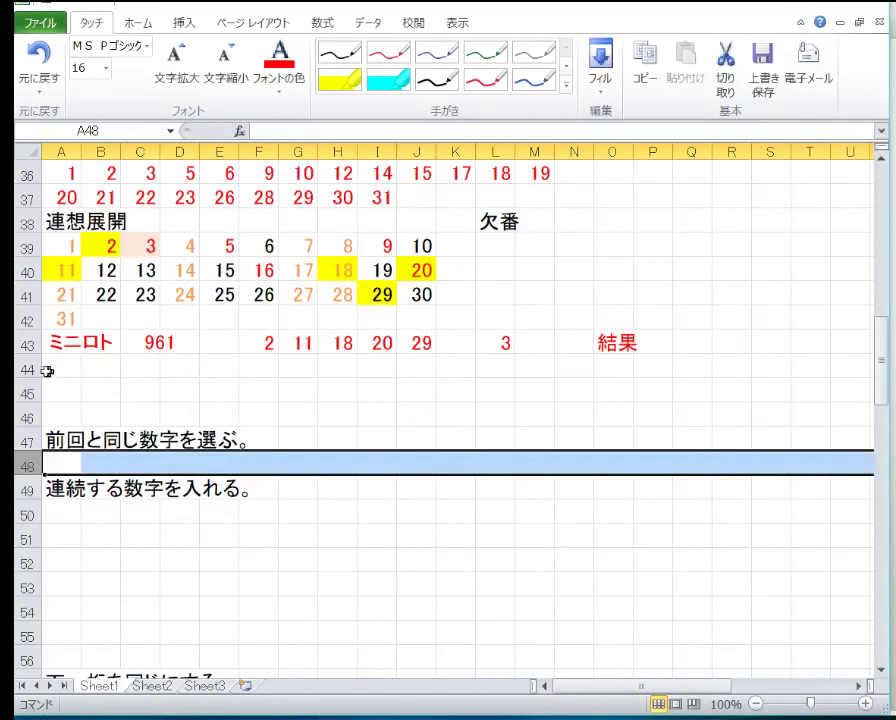
{"action": "left_click_drag", "start_coordinate": [28, 370], "coordinate": [28, 246]}
{"action": "right_click", "coordinate": [24, 290]}
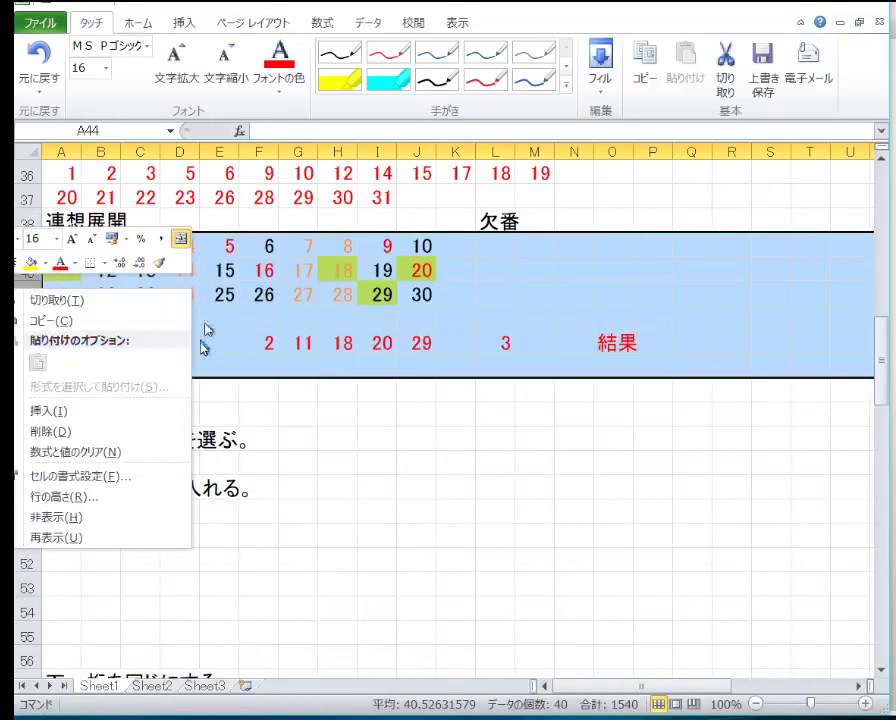
{"action": "left_click", "coordinate": [115, 436]}
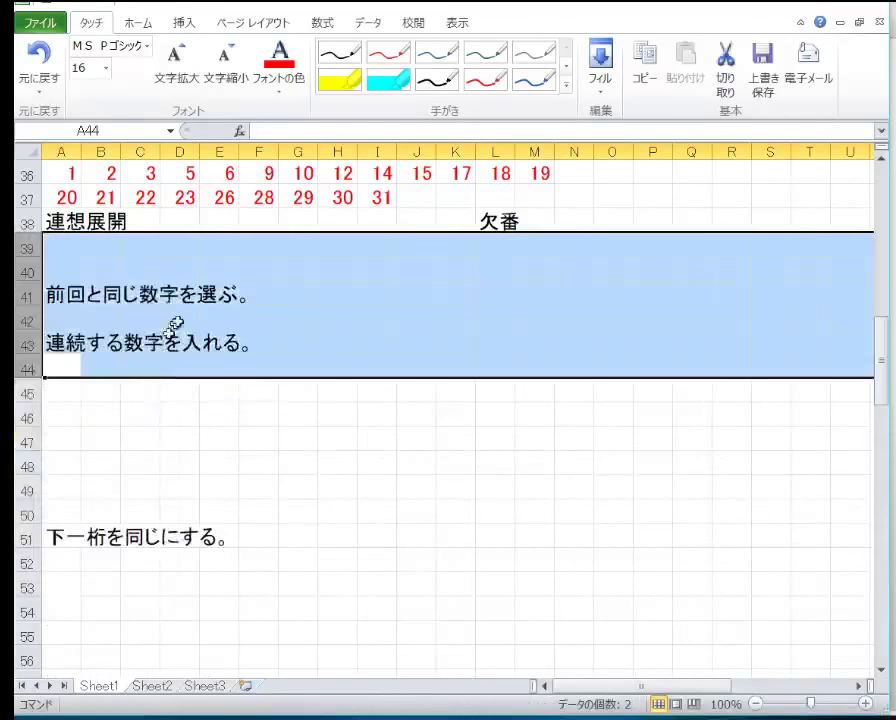
{"action": "right_click", "coordinate": [176, 318]}
{"action": "left_click", "coordinate": [122, 448]}
Step: Empty the extracted-number rows 36–37, 33–34 and 30–31 together, keeping their headings
{"action": "scroll", "coordinate": [118, 434], "scroll_direction": "up", "scroll_amount": 2}
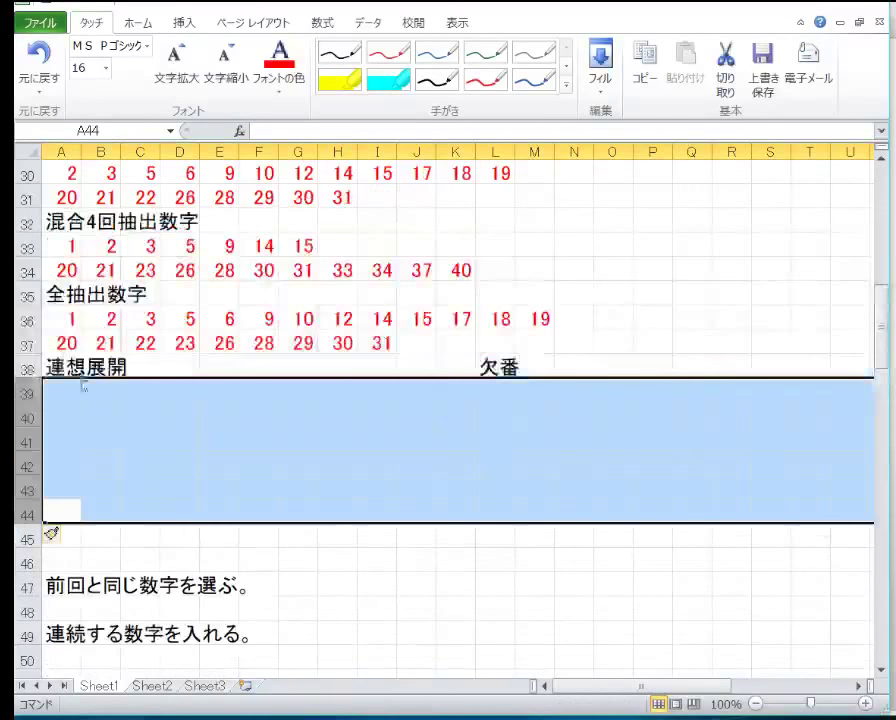
{"action": "left_click_drag", "start_coordinate": [26, 342], "coordinate": [44, 318]}
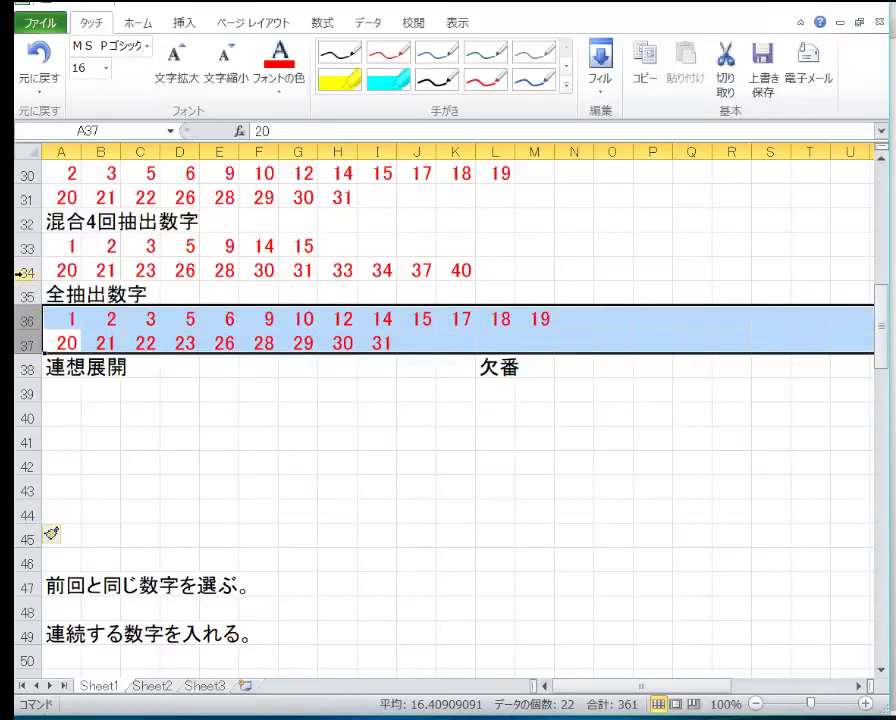
{"action": "left_click_drag", "start_coordinate": [26, 270], "coordinate": [26, 246], "text": "ctrl"}
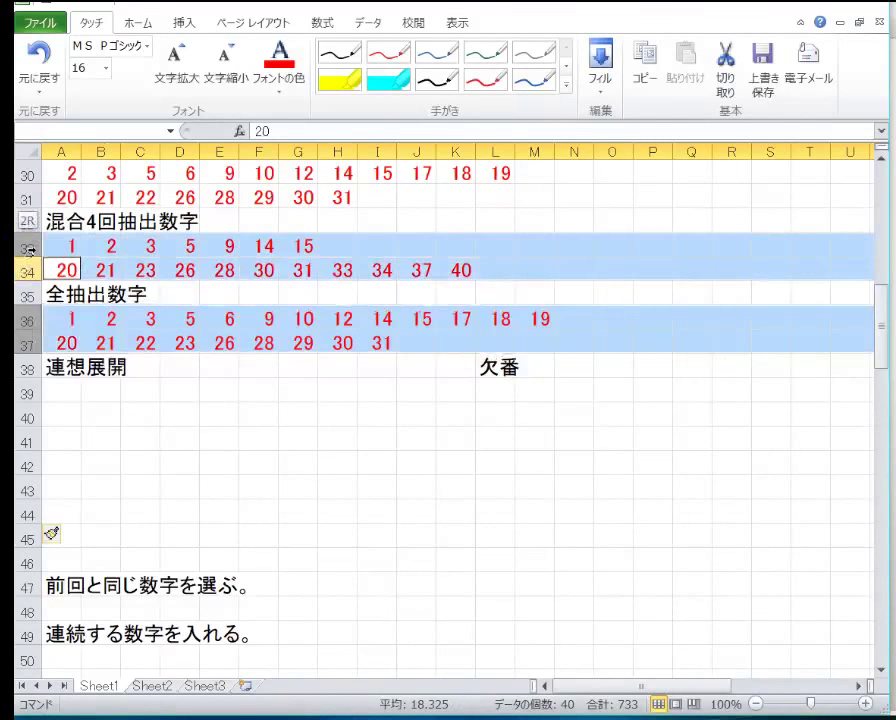
{"action": "left_click", "coordinate": [27, 192], "text": "ctrl"}
{"action": "left_click", "coordinate": [27, 173], "text": "ctrl"}
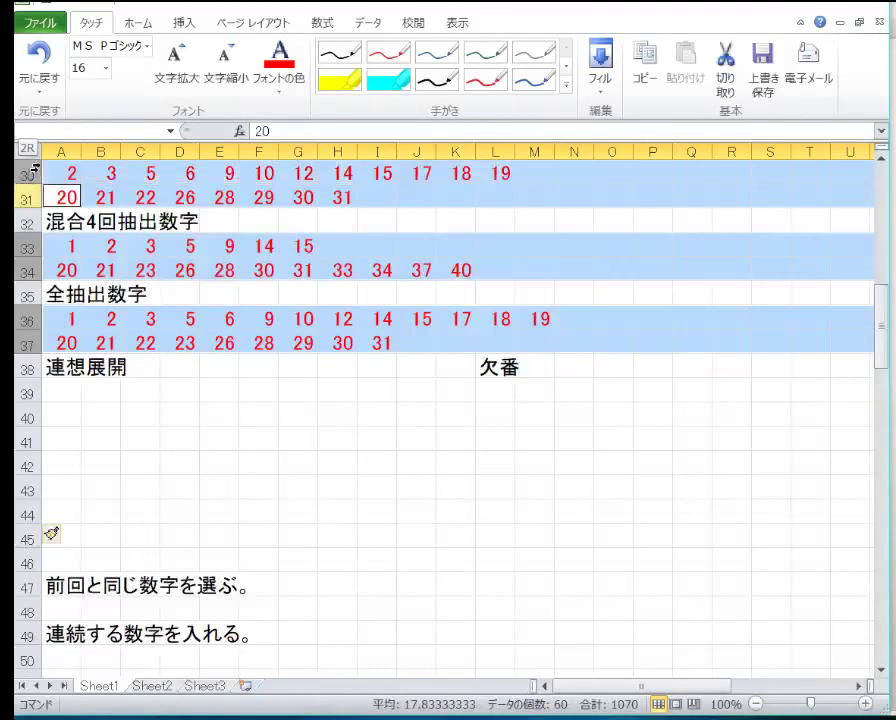
{"action": "right_click", "coordinate": [124, 192]}
Step: Clear the numbers in A25:D27 of the 混合過去4回 section
{"action": "scroll", "coordinate": [148, 352], "scroll_direction": "up", "scroll_amount": 4}
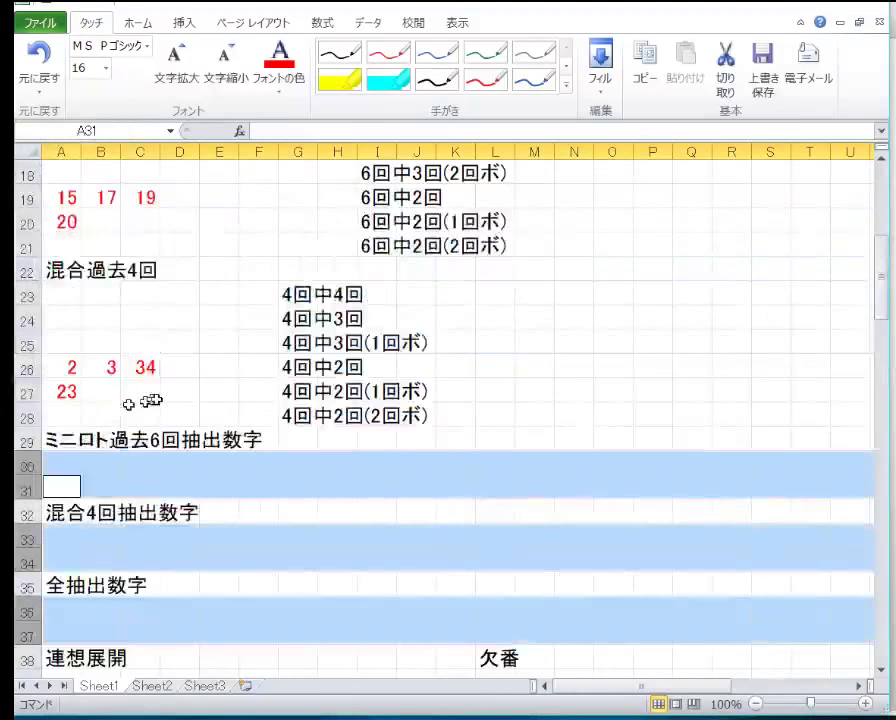
{"action": "left_click_drag", "start_coordinate": [180, 392], "coordinate": [70, 358]}
{"action": "right_click", "coordinate": [113, 370]}
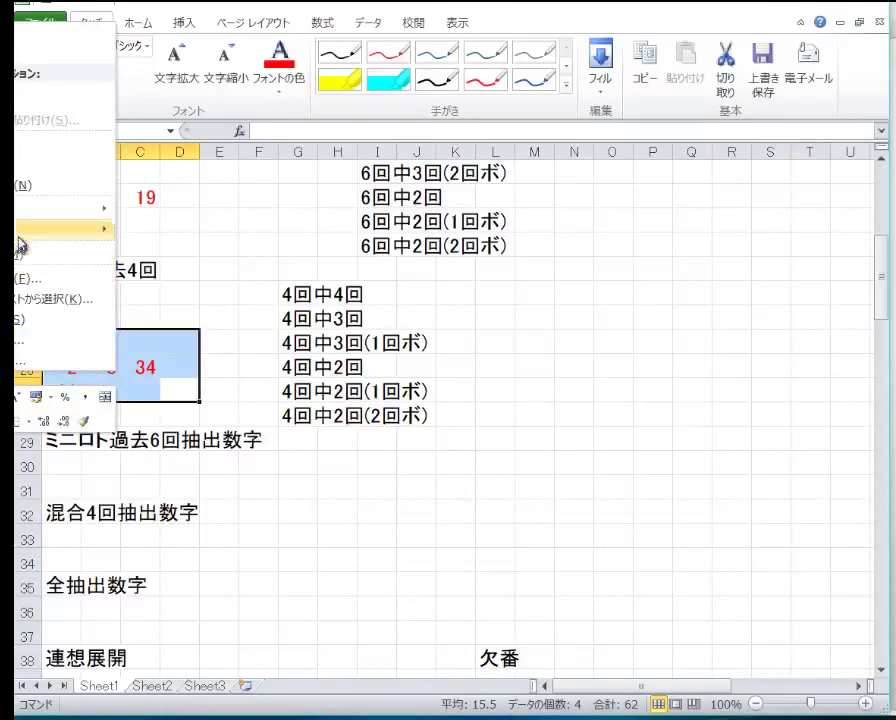
{"action": "left_click", "coordinate": [170, 356]}
{"action": "key", "text": "Delete"}
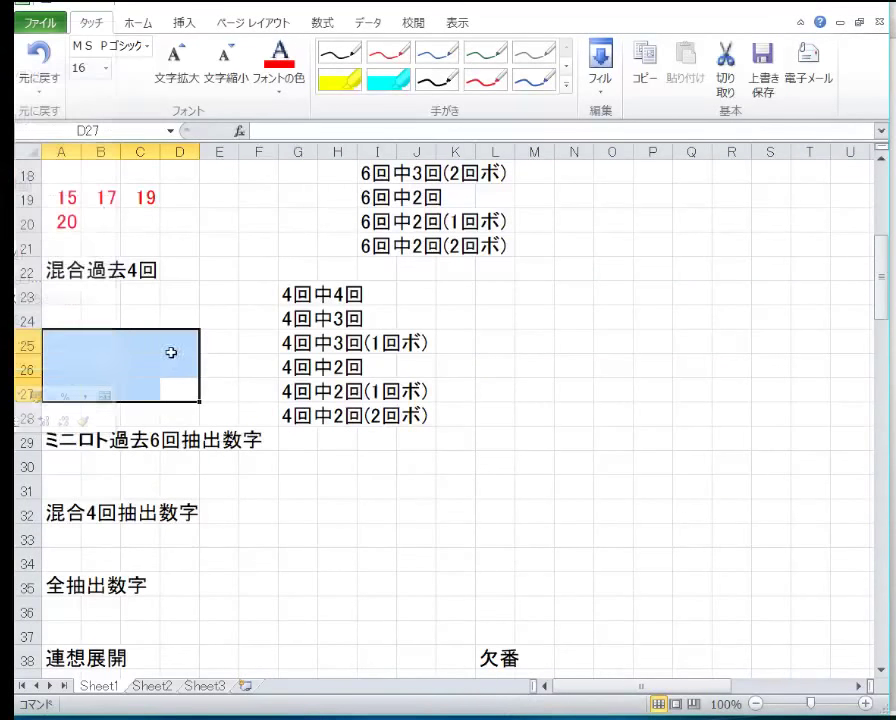
Step: Clear the numbers in A15:D20 of the ミニロト過去6回 section
{"action": "left_click_drag", "start_coordinate": [182, 224], "coordinate": [70, 278]}
{"action": "right_click", "coordinate": [112, 300]}
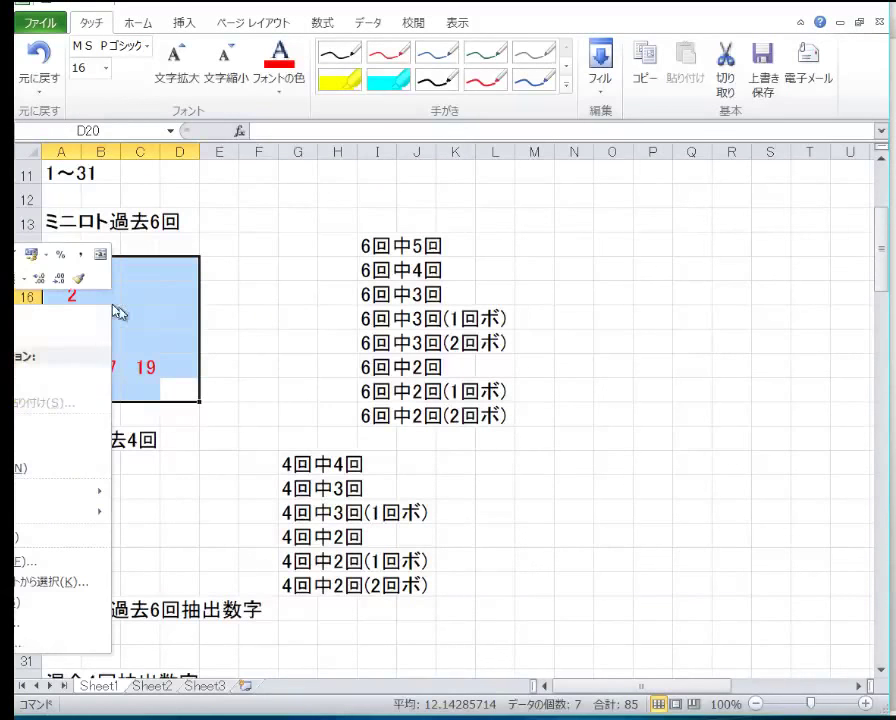
{"action": "left_click", "coordinate": [172, 340]}
{"action": "key", "text": "Delete"}
Step: Insert a copy of the red ミニロト 961 result row above the ロト7 251 row
{"action": "scroll", "coordinate": [167, 347], "scroll_direction": "up", "scroll_amount": 2}
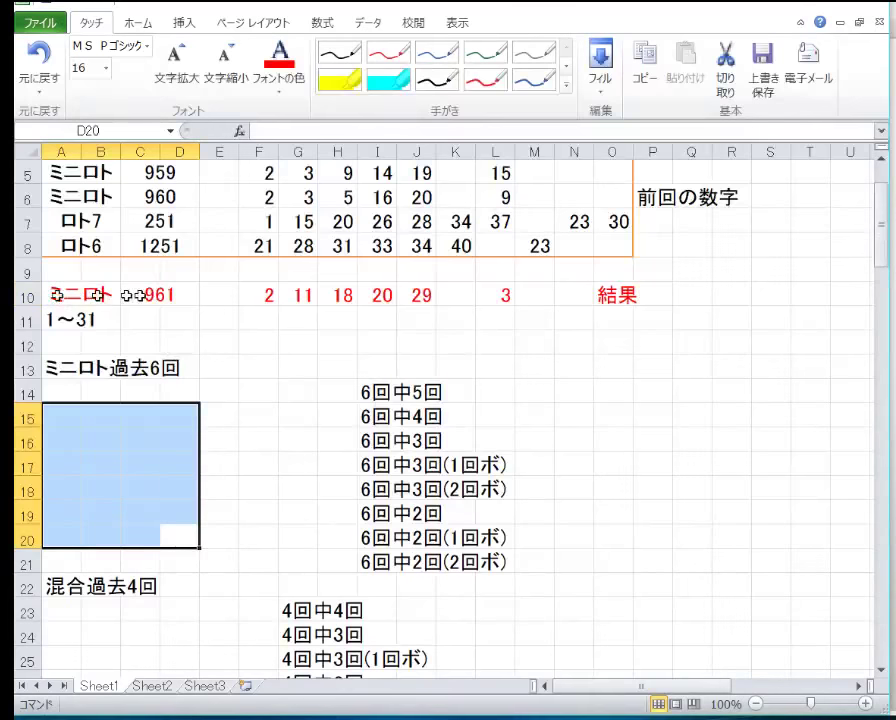
{"action": "scroll", "coordinate": [164, 316], "scroll_direction": "up", "scroll_amount": 1}
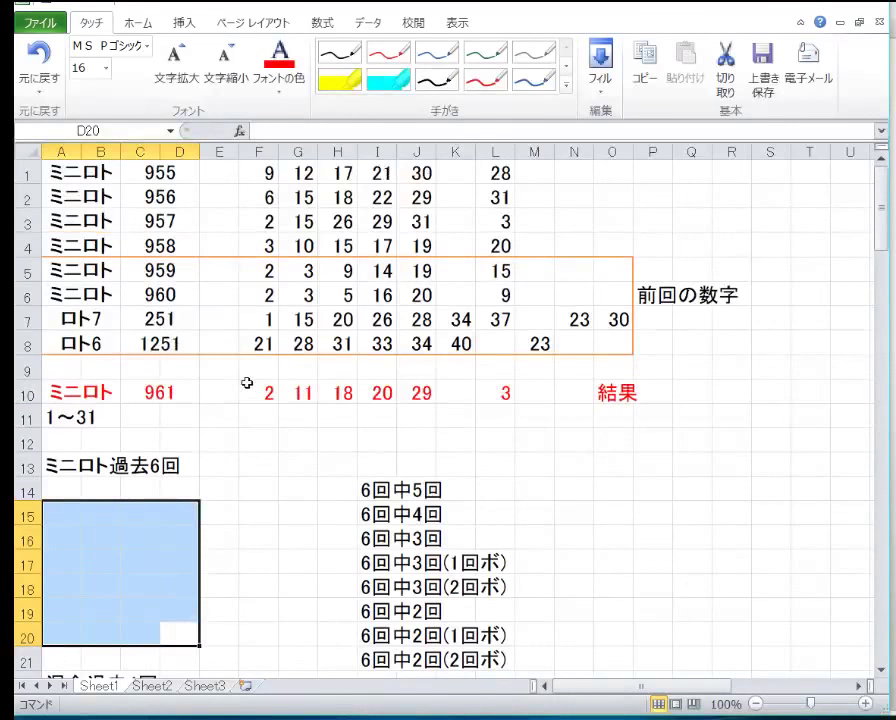
{"action": "left_click", "coordinate": [28, 393]}
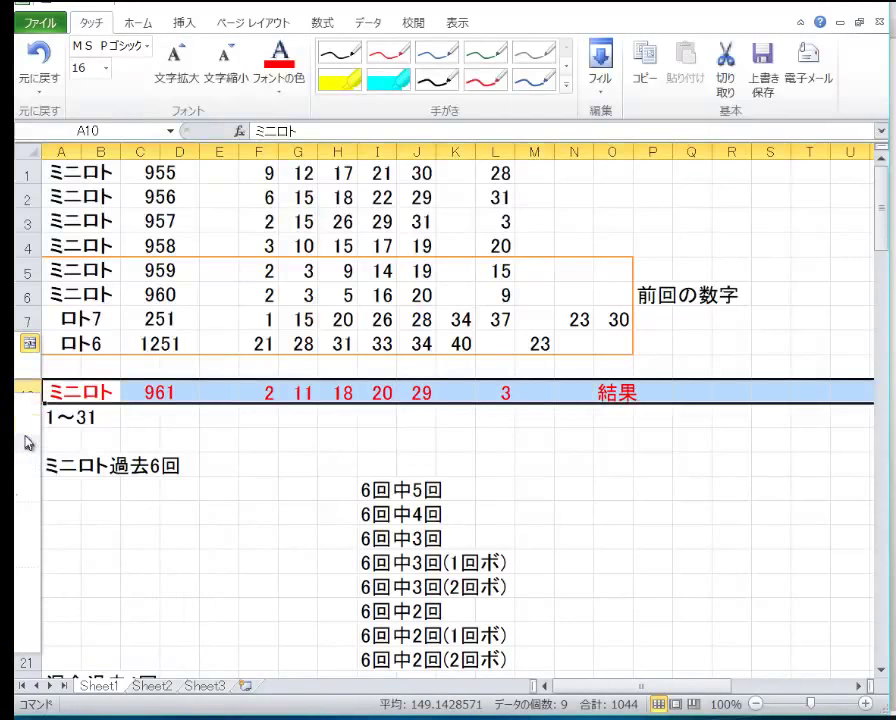
{"action": "key", "text": "ctrl+c"}
{"action": "left_click", "coordinate": [28, 319]}
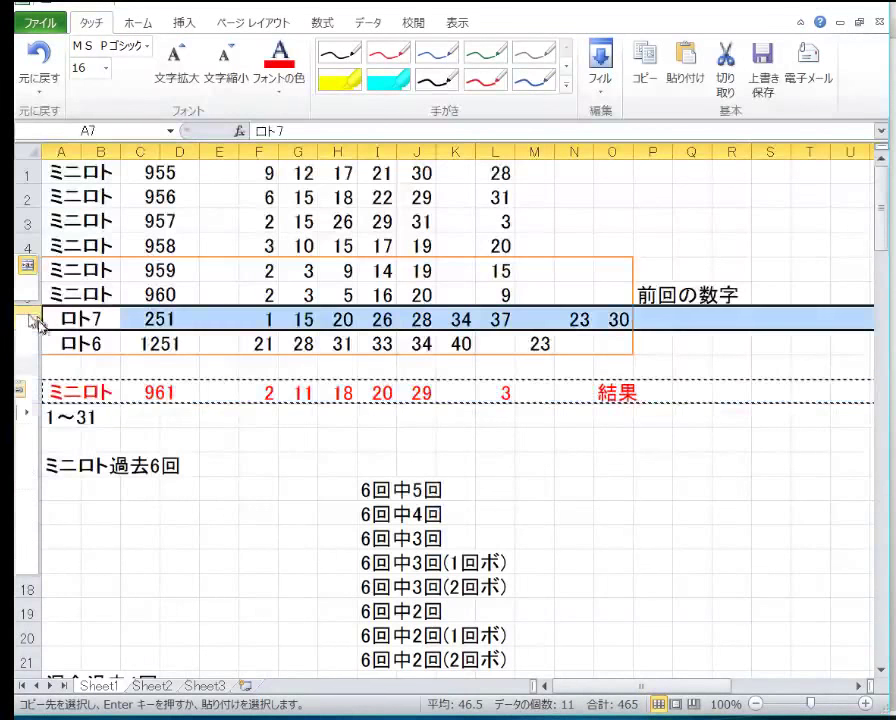
{"action": "key", "text": "ctrl+plus"}
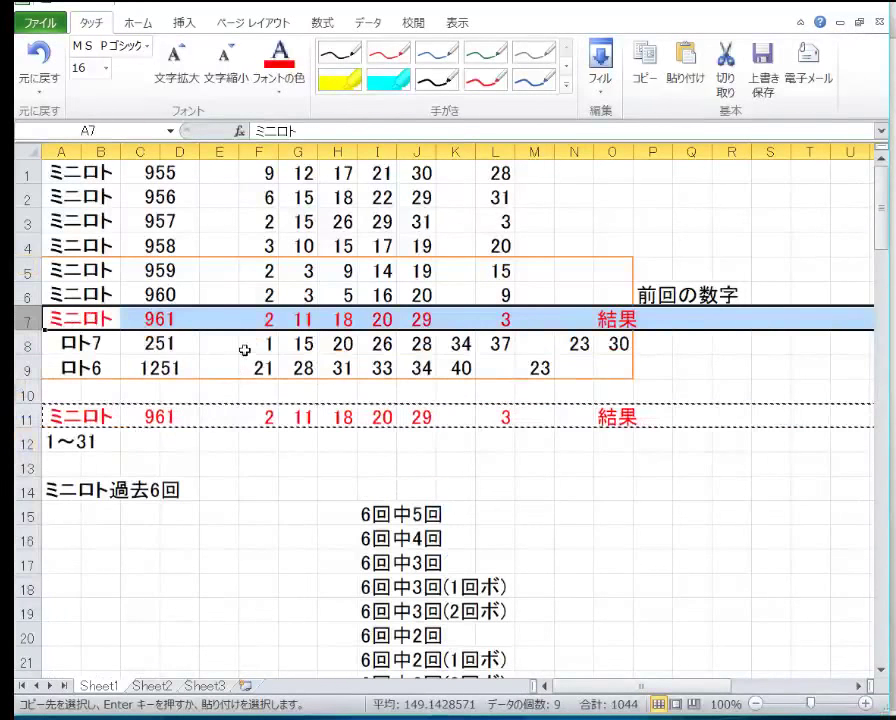
Step: Set the font of the copied ミニロト 961 row to black and clear the 結果 label in O7
{"action": "left_click", "coordinate": [252, 390]}
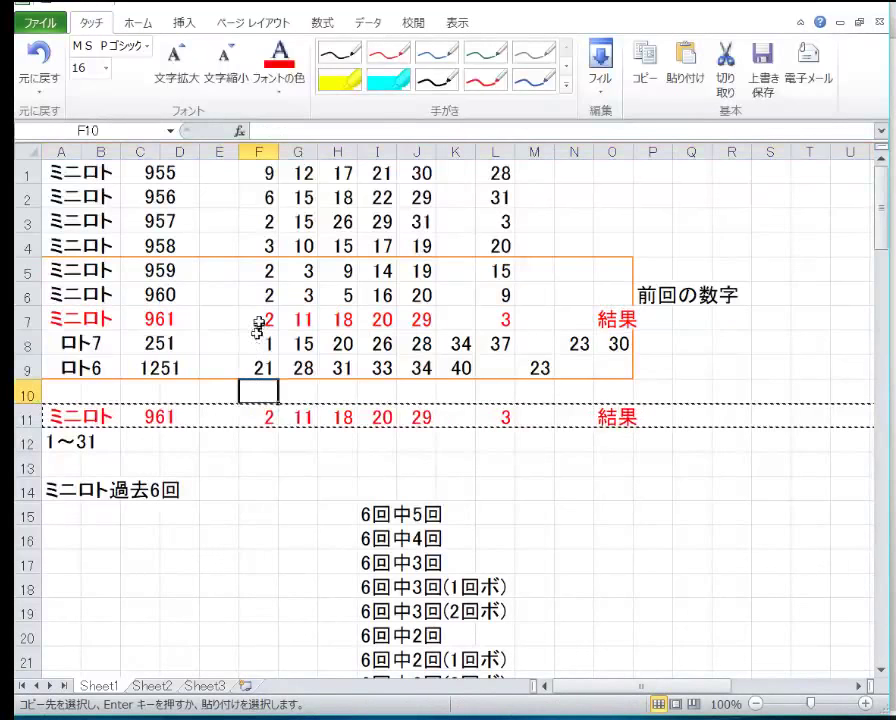
{"action": "left_click_drag", "start_coordinate": [258, 319], "coordinate": [510, 319]}
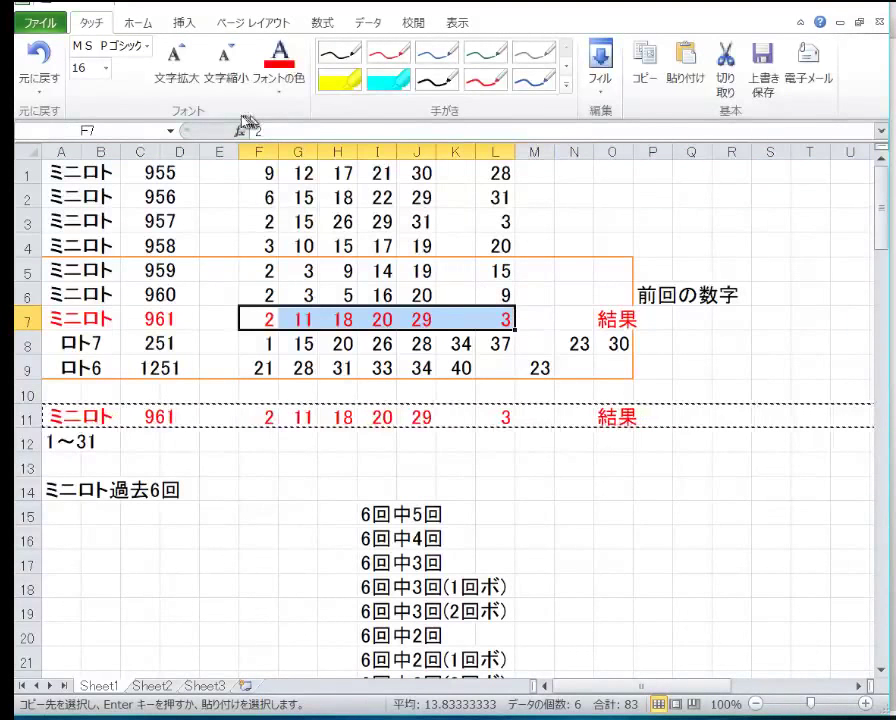
{"action": "left_click", "coordinate": [20, 318]}
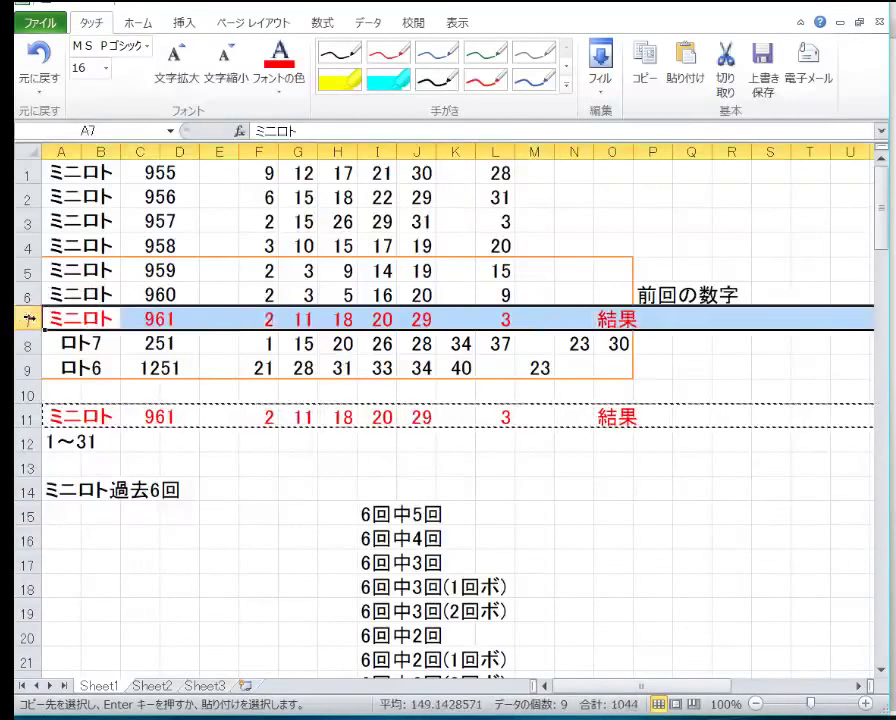
{"action": "left_click", "coordinate": [286, 93]}
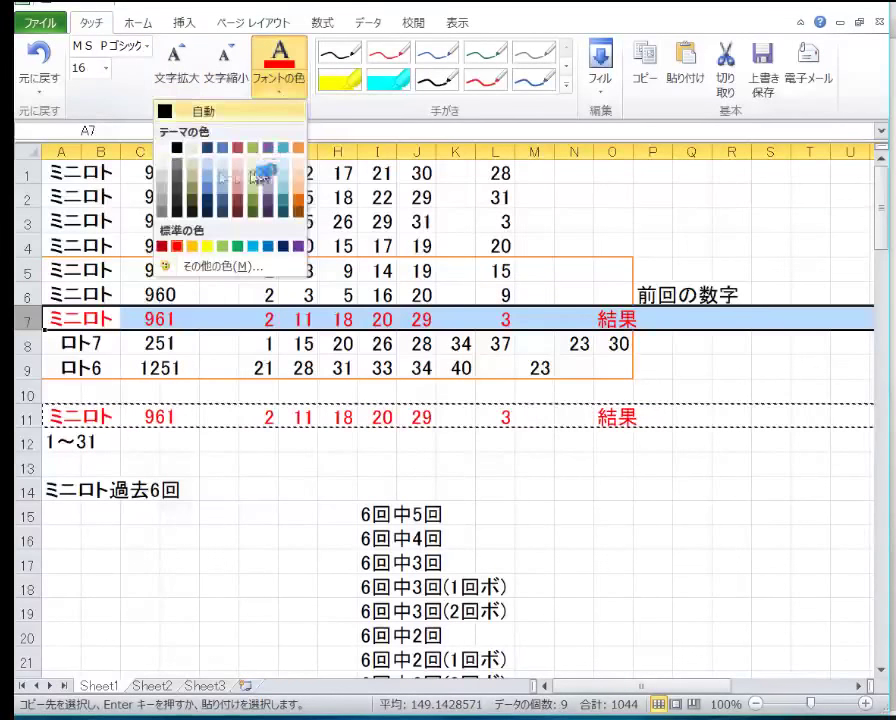
{"action": "left_click", "coordinate": [177, 148]}
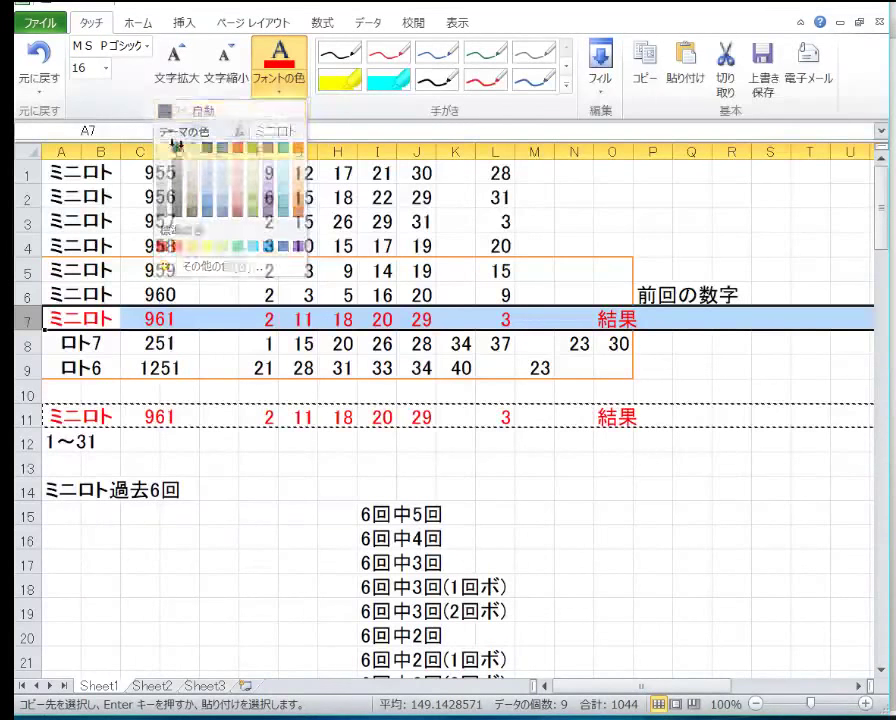
{"action": "right_click", "coordinate": [598, 313]}
{"action": "left_click", "coordinate": [511, 472]}
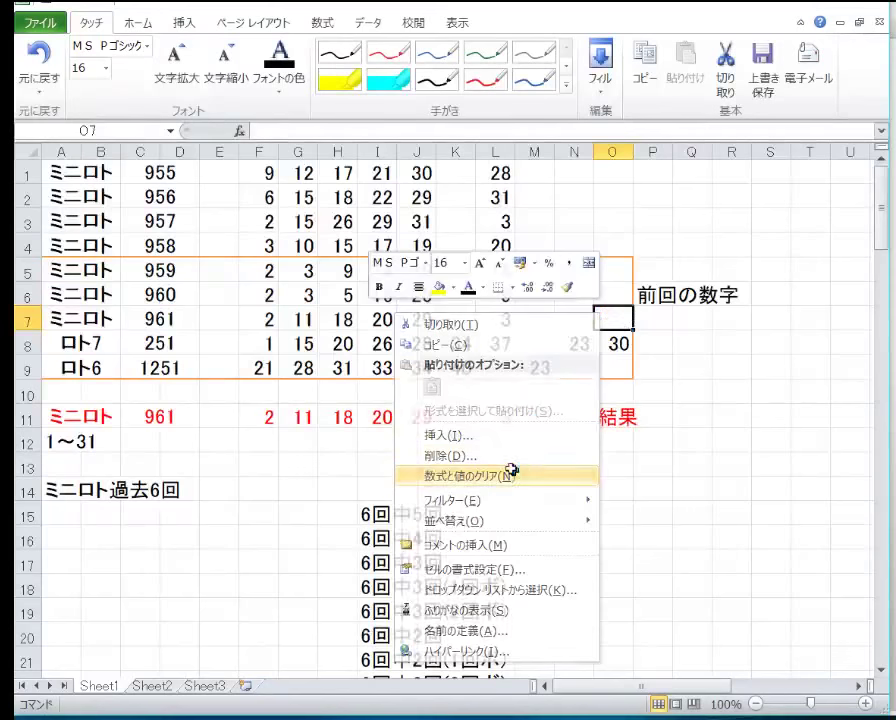
Step: Clear the winning numbers in F11:N11 of the red result row, keeping its 結果 label
{"action": "left_click_drag", "start_coordinate": [562, 416], "coordinate": [258, 416]}
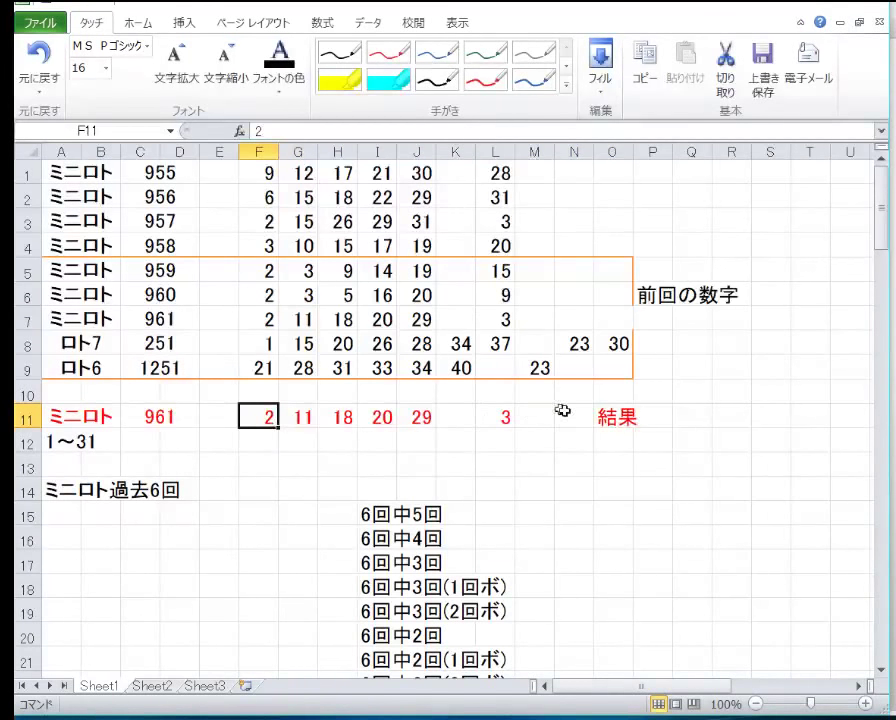
{"action": "left_click_drag", "start_coordinate": [563, 410], "coordinate": [268, 418]}
{"action": "right_click", "coordinate": [268, 418]}
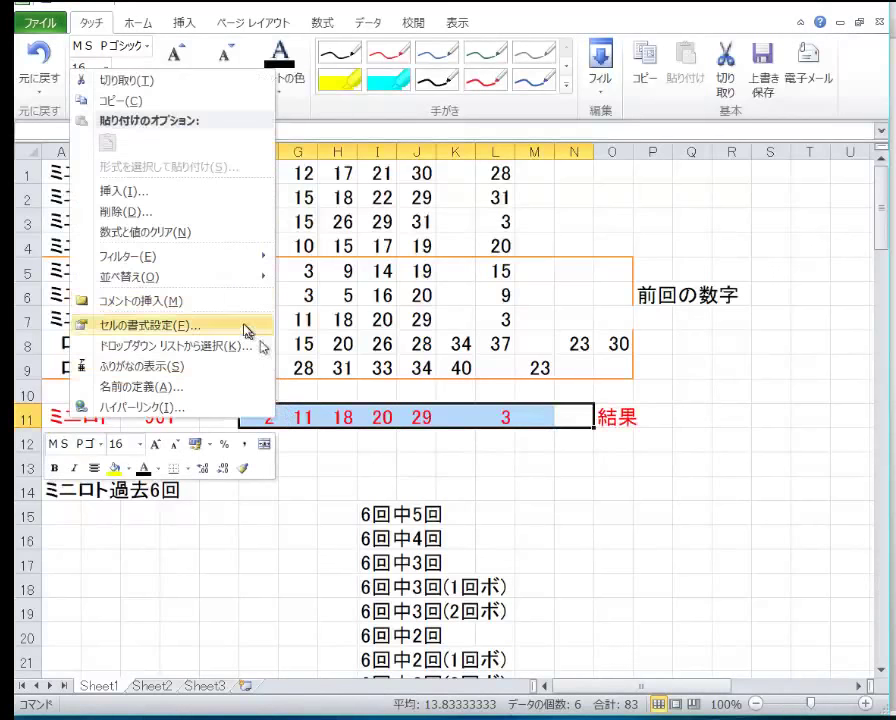
{"action": "left_click", "coordinate": [208, 233]}
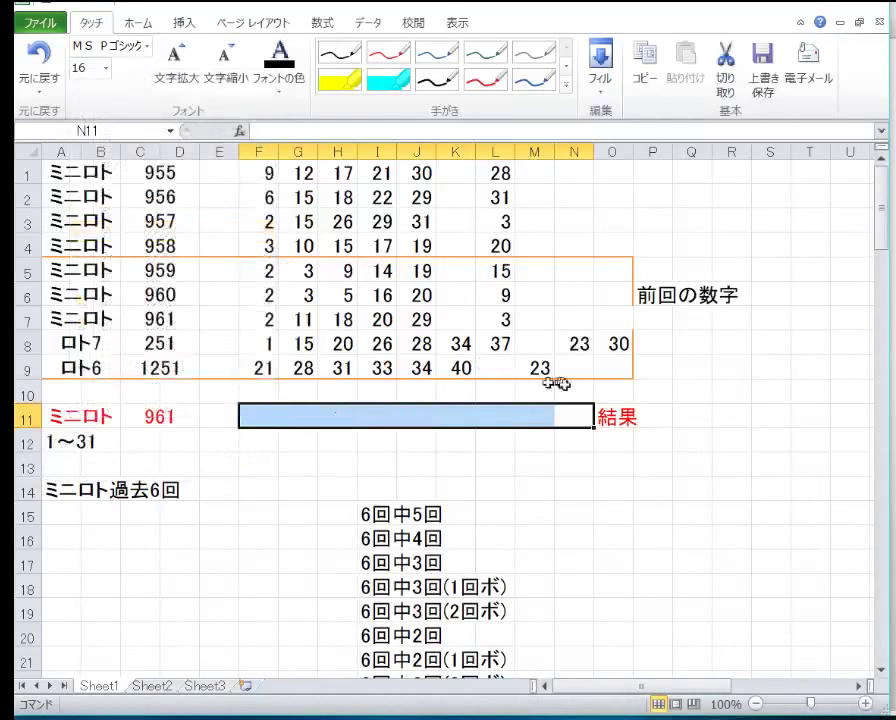
Step: Set the draw number in C11 of the red result row to 962
{"action": "double_click", "coordinate": [192, 417]}
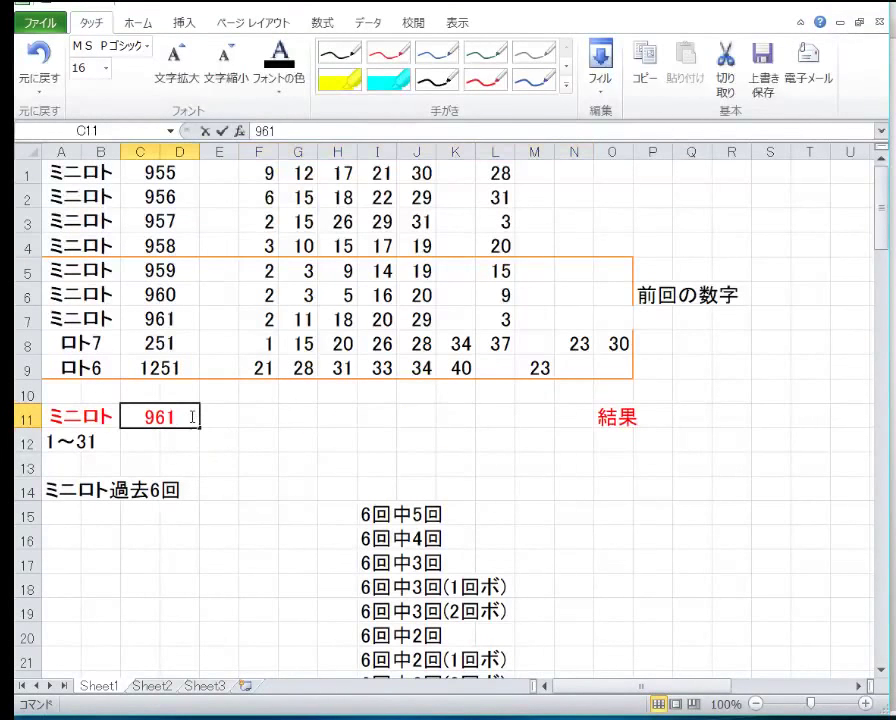
{"action": "key", "text": "BackSpace"}
{"action": "type", "text": "2"}
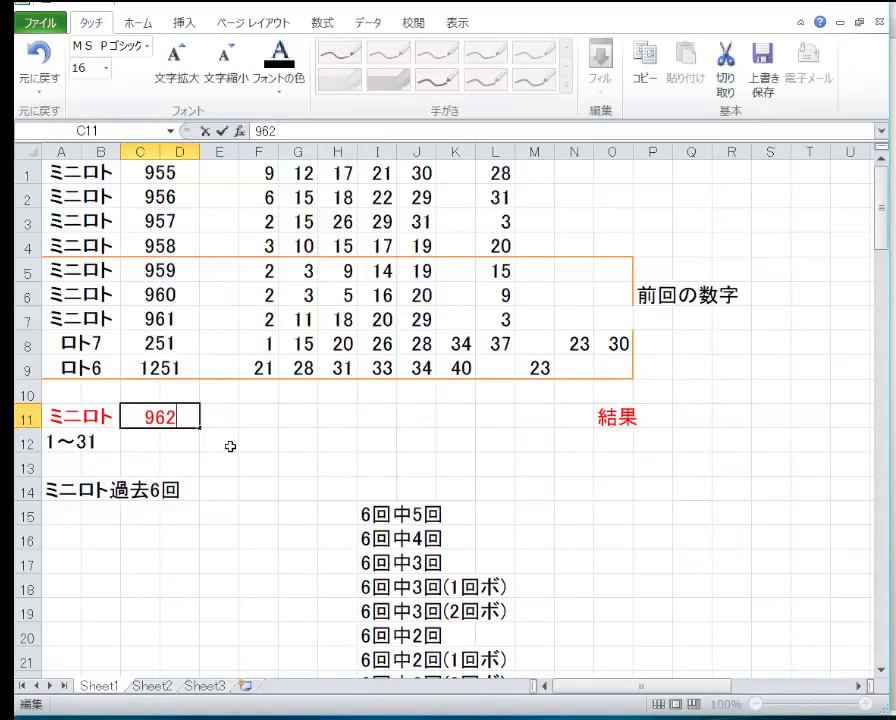
{"action": "key", "text": "Return"}
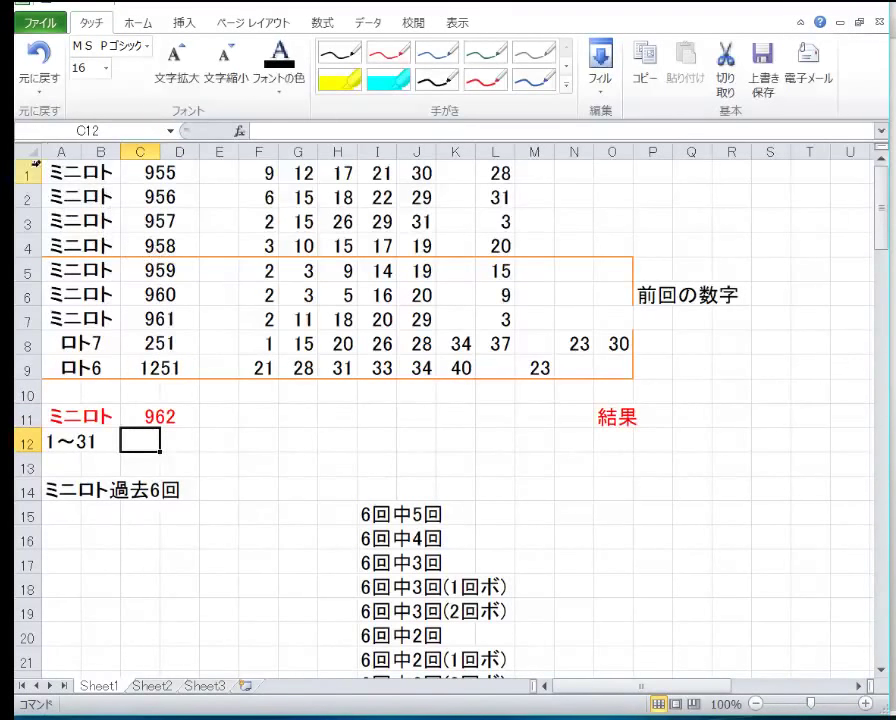
Step: Delete the first row, which holds the oldest ミニロト draw, 955
{"action": "key", "text": "ctrl+Home"}
{"action": "key", "text": "shift+space"}
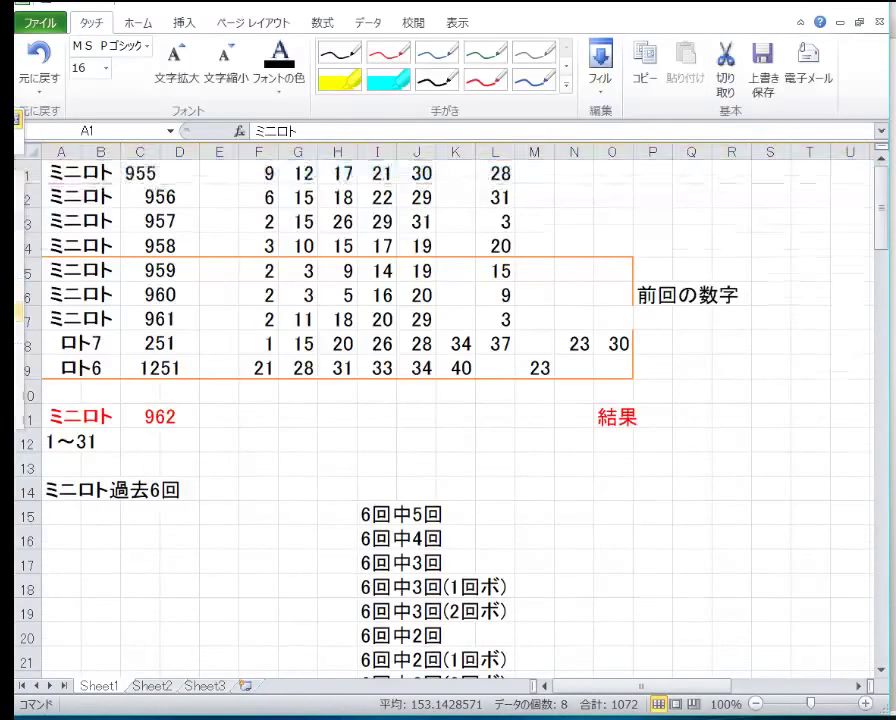
{"action": "key", "text": "ctrl+minus"}
{"action": "left_click", "coordinate": [219, 293]}
Step: Remove all borders from the range A4:O8
{"action": "left_click_drag", "start_coordinate": [92, 245], "coordinate": [616, 344]}
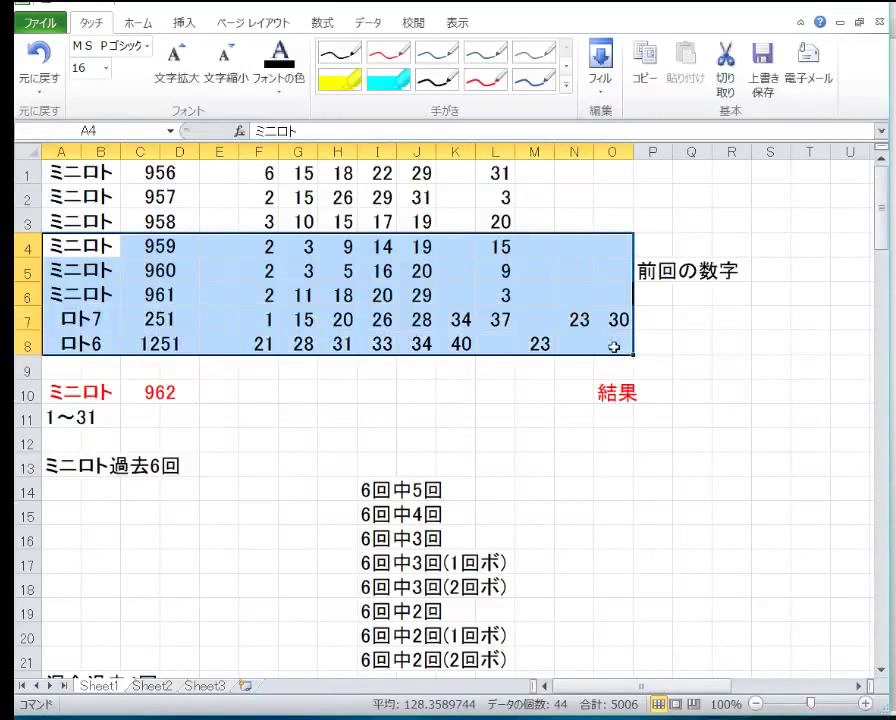
{"action": "right_click", "coordinate": [402, 335]}
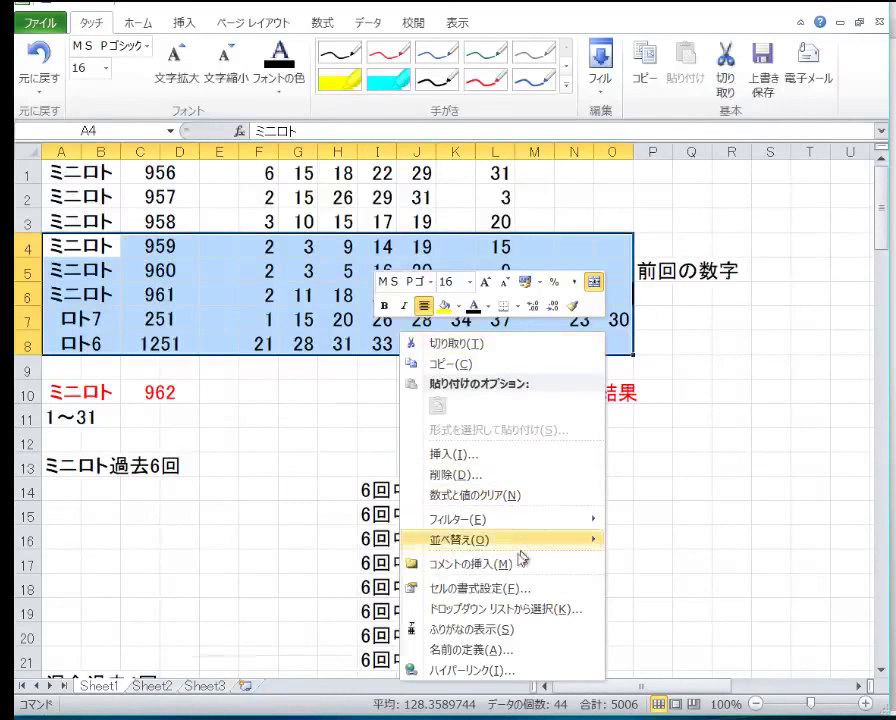
{"action": "left_click", "coordinate": [510, 586]}
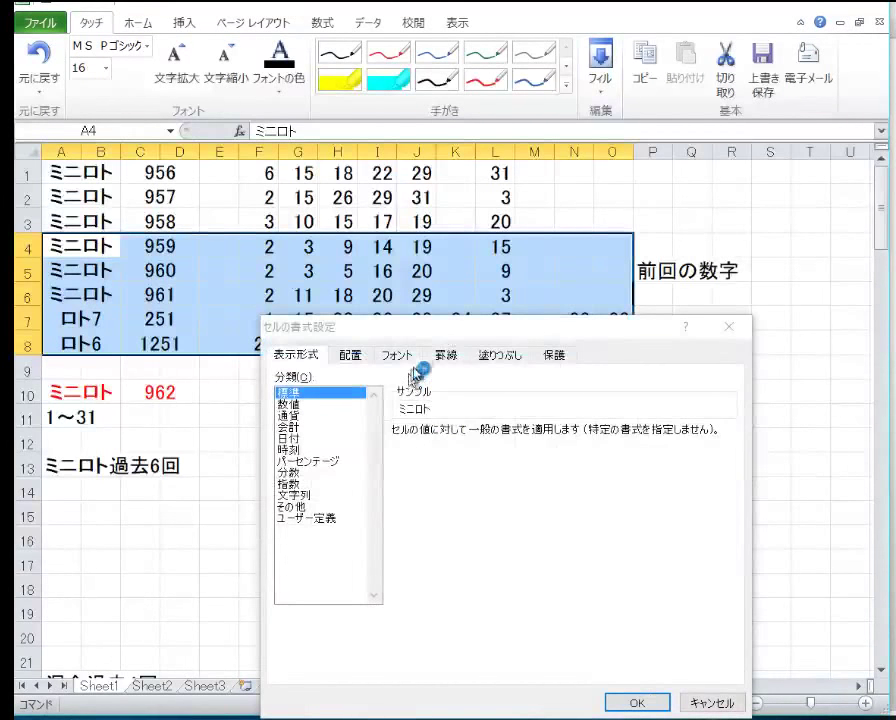
{"action": "left_click", "coordinate": [444, 354]}
{"action": "left_click", "coordinate": [451, 405]}
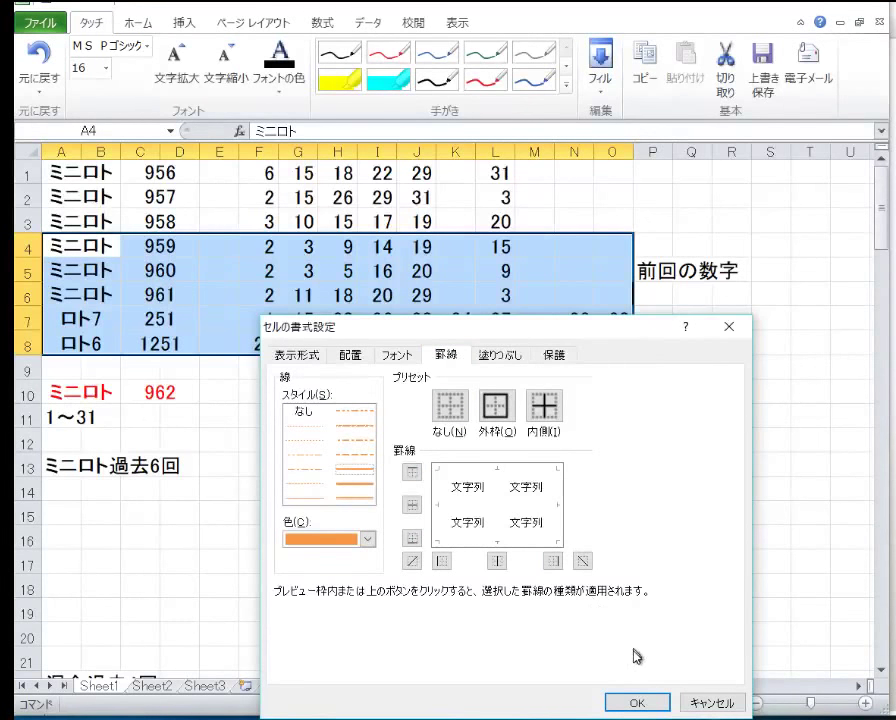
{"action": "left_click", "coordinate": [621, 704]}
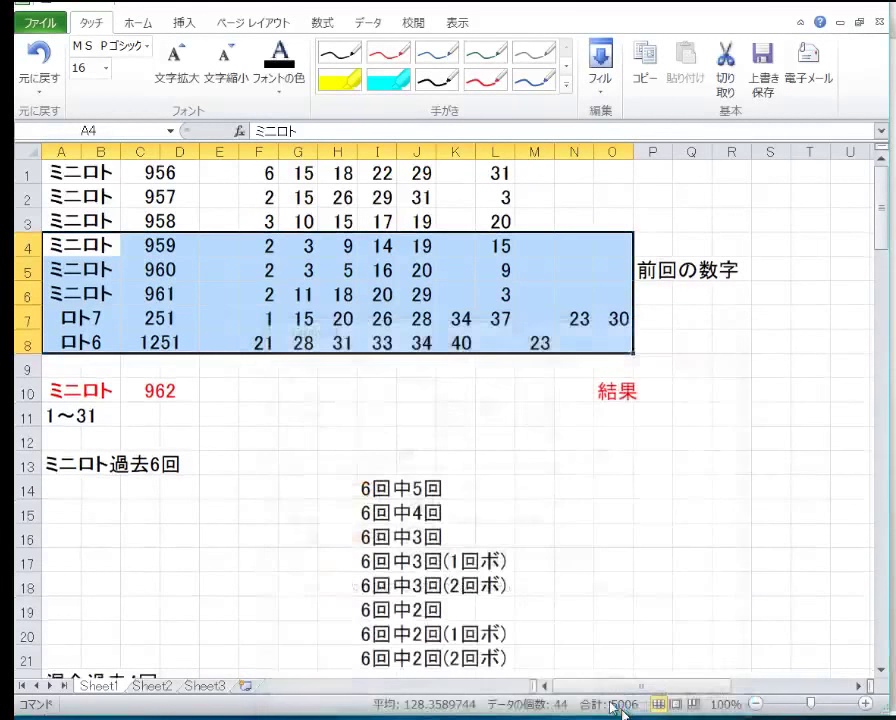
Step: Add an orange outline border around A5:O8, enclosing draws 960 and 961 and the ロト7 and ロト6 rows
{"action": "left_click", "coordinate": [370, 442]}
{"action": "left_click", "coordinate": [92, 268]}
{"action": "left_click_drag", "start_coordinate": [92, 268], "coordinate": [594, 340]}
{"action": "right_click", "coordinate": [592, 340]}
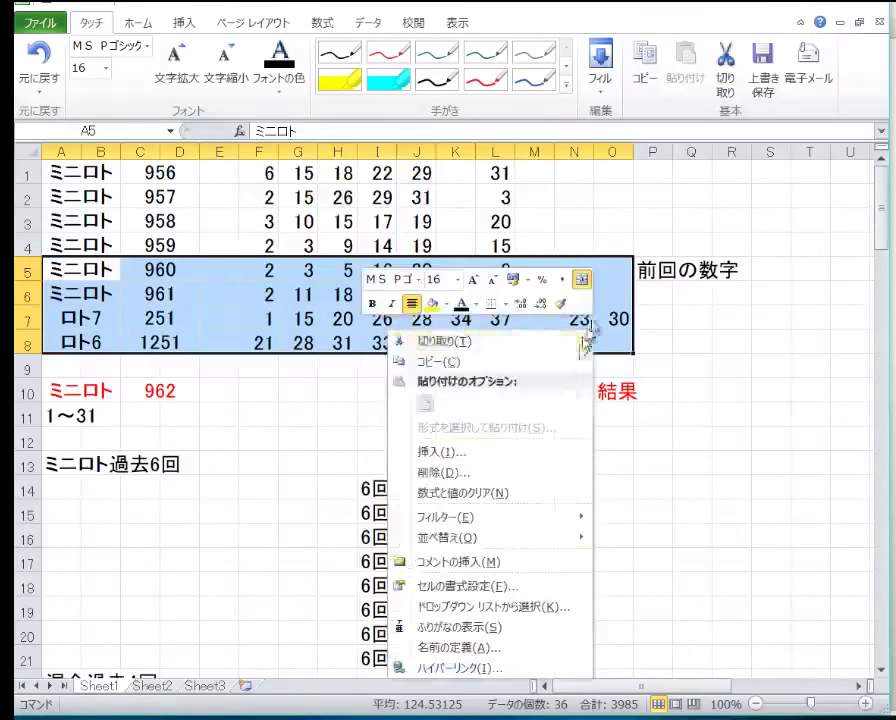
{"action": "left_click", "coordinate": [514, 587]}
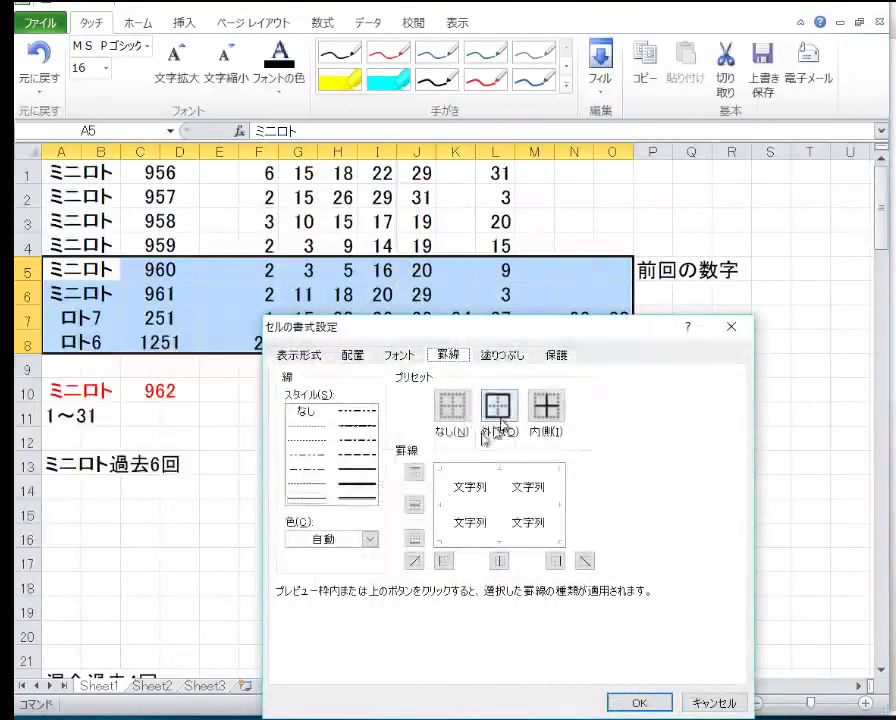
{"action": "left_click", "coordinate": [369, 539]}
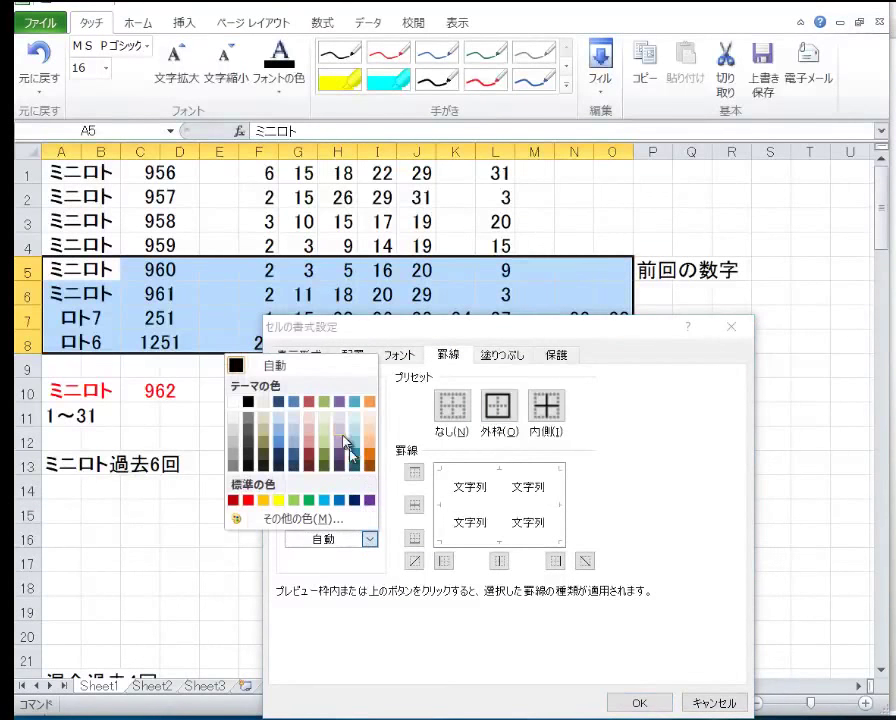
{"action": "left_click", "coordinate": [369, 401]}
{"action": "left_click", "coordinate": [488, 410]}
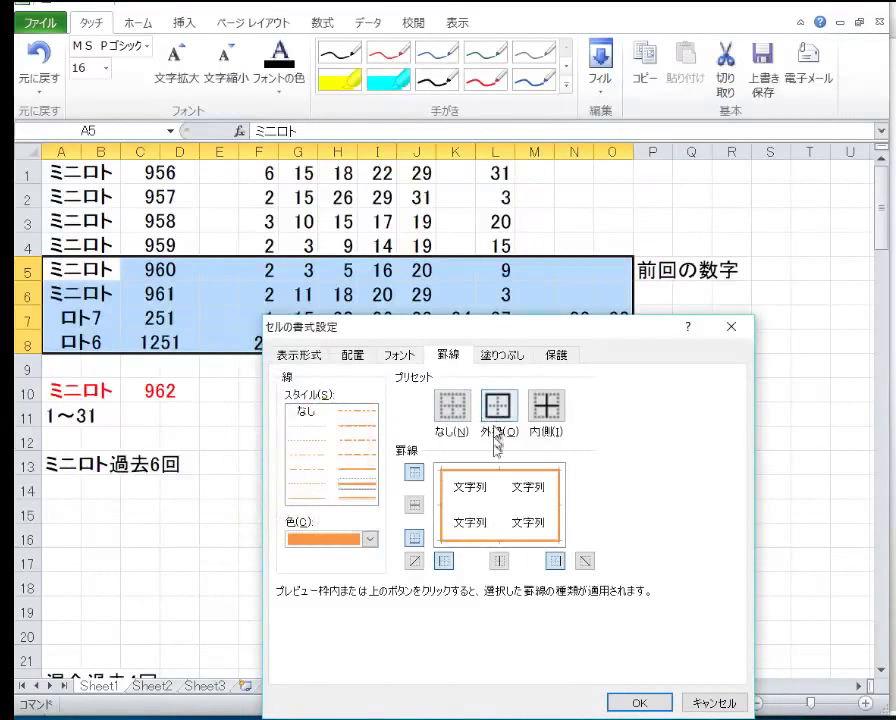
{"action": "left_click", "coordinate": [632, 704]}
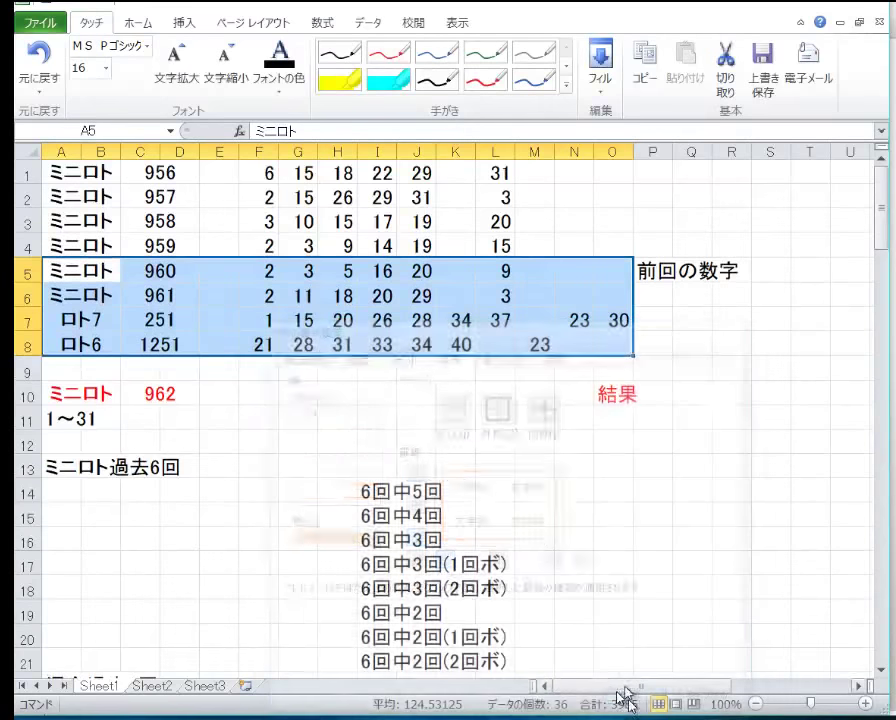
{"action": "left_click", "coordinate": [416, 436]}
Step: Move the 前回の数字 label from P5 to P6
{"action": "left_click", "coordinate": [652, 274]}
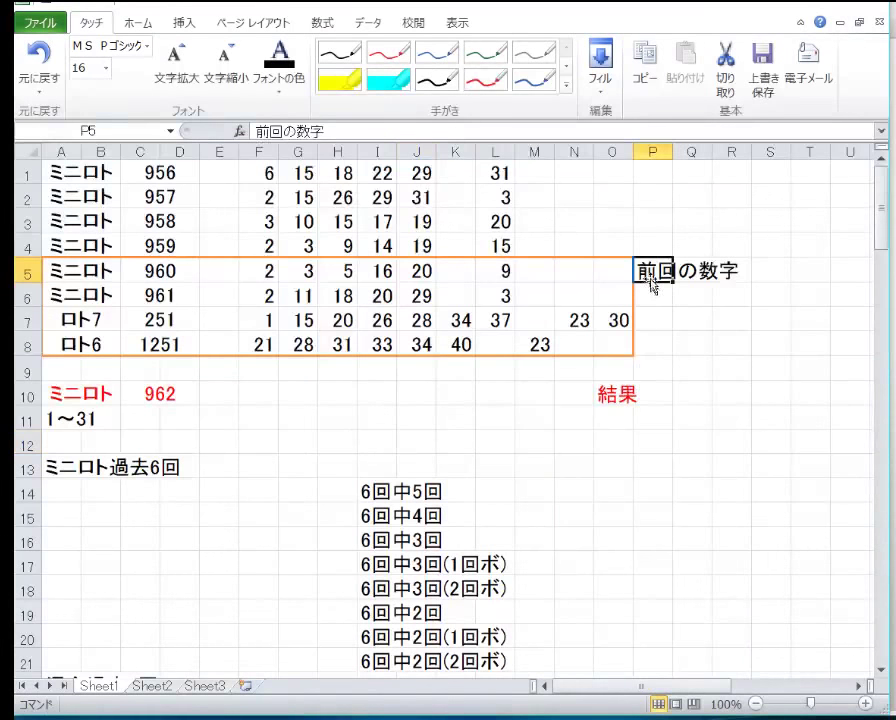
{"action": "left_click_drag", "start_coordinate": [650, 284], "coordinate": [652, 294]}
{"action": "left_click", "coordinate": [511, 326]}
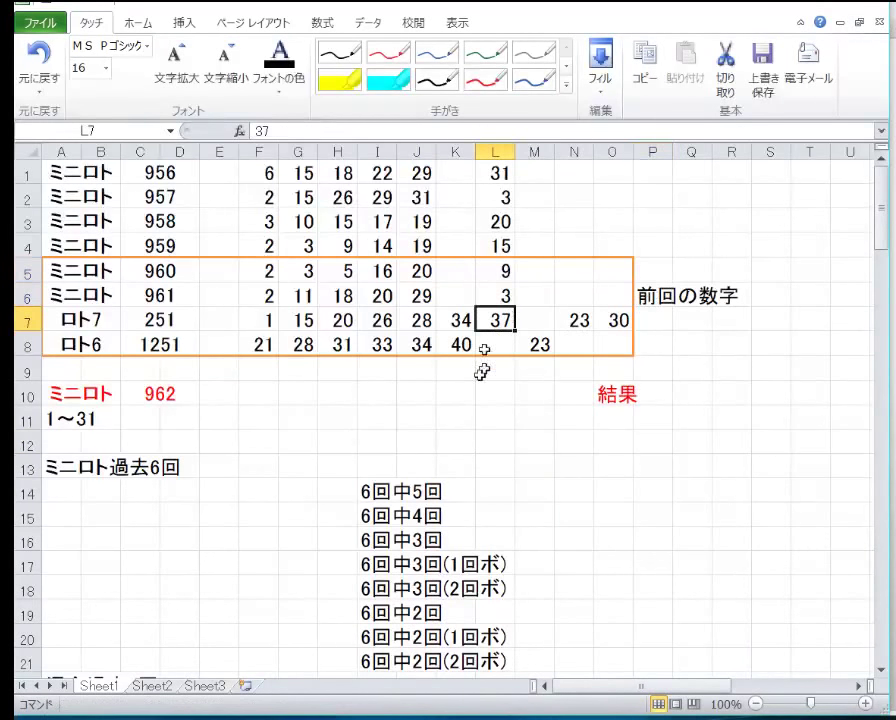
Step: Undo and redo the label move, and save the workbook 962回ミニロト予想20180220.xlsx
{"action": "left_click", "coordinate": [58, 6]}
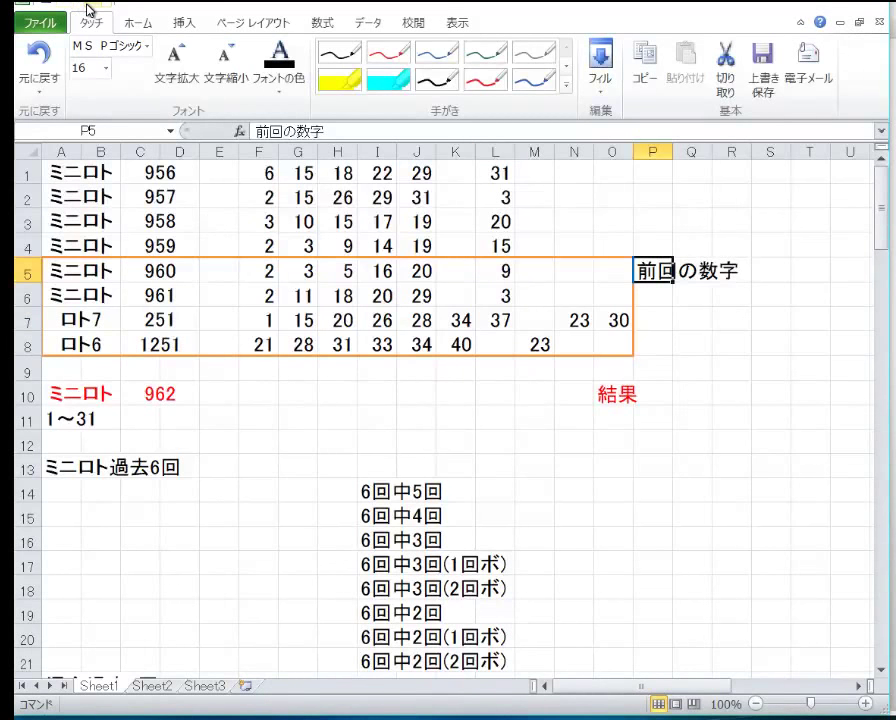
{"action": "left_click", "coordinate": [70, 8]}
{"action": "left_click", "coordinate": [46, 5]}
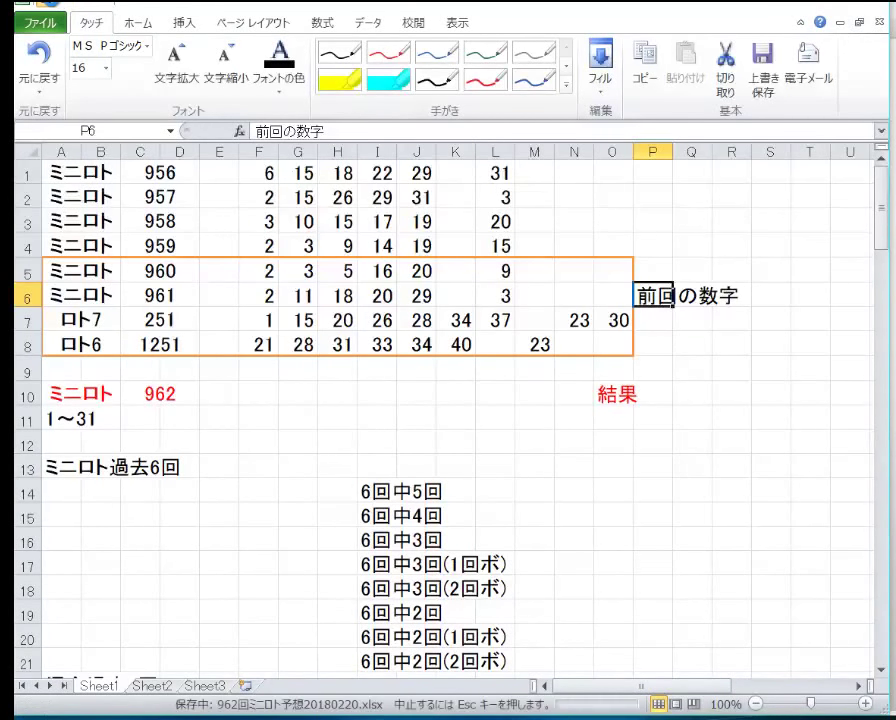
{"action": "left_click", "coordinate": [282, 100]}
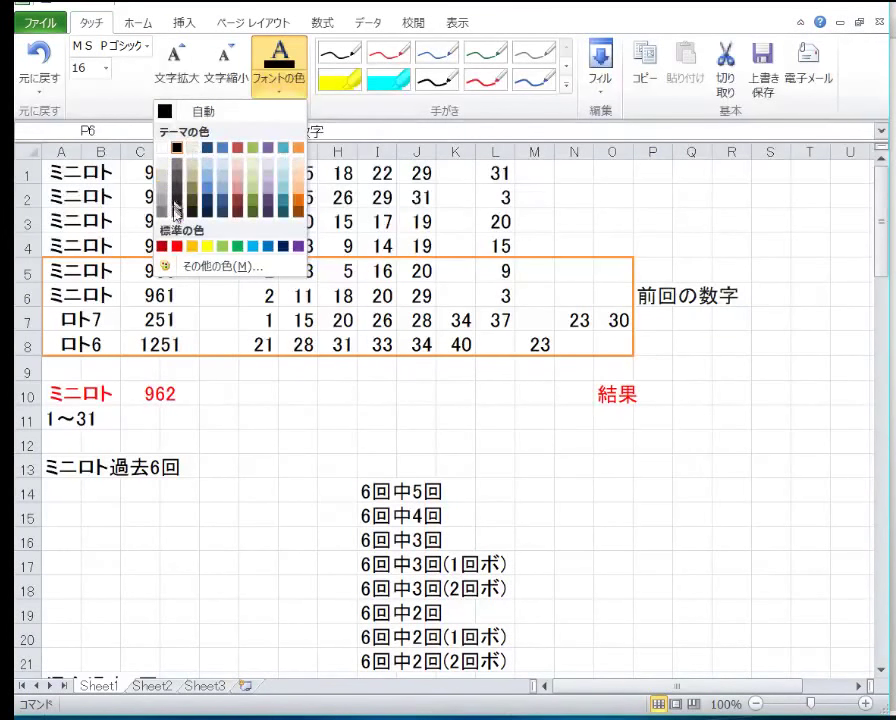
{"action": "left_click", "coordinate": [414, 294]}
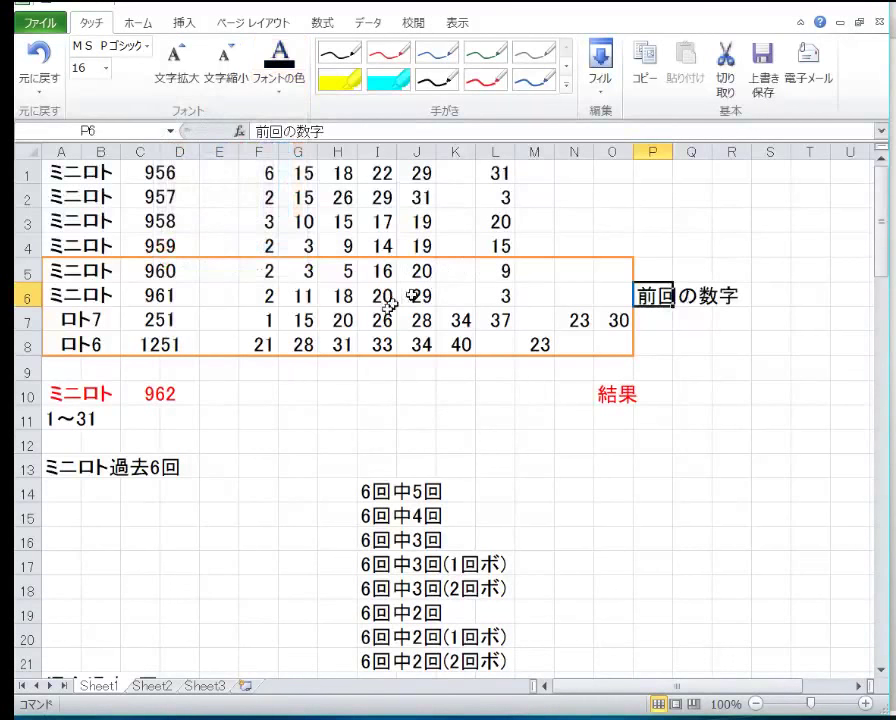
{"action": "left_click", "coordinate": [388, 318]}
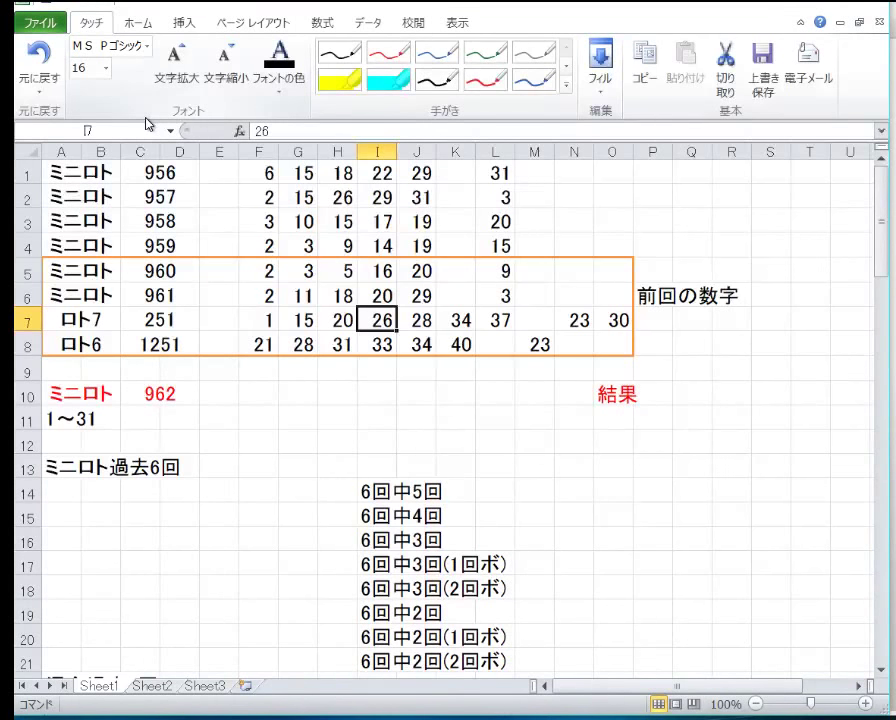
Step: Set the ロト7 draw number in C7 to 252
{"action": "key", "text": "Left"}
{"action": "key", "text": "Left"}
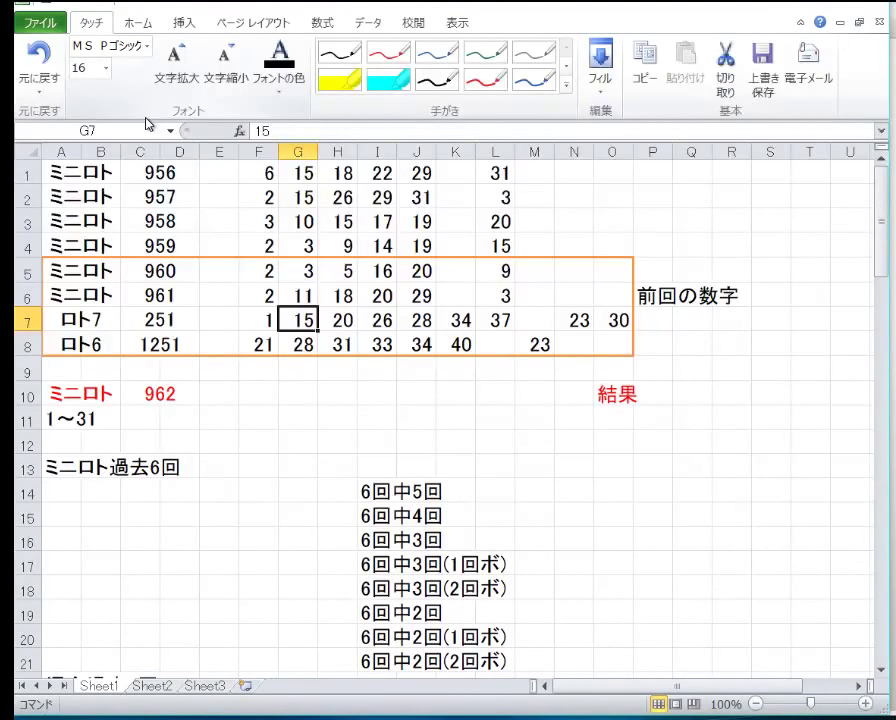
{"action": "key", "text": "Down"}
{"action": "key", "text": "Left"}
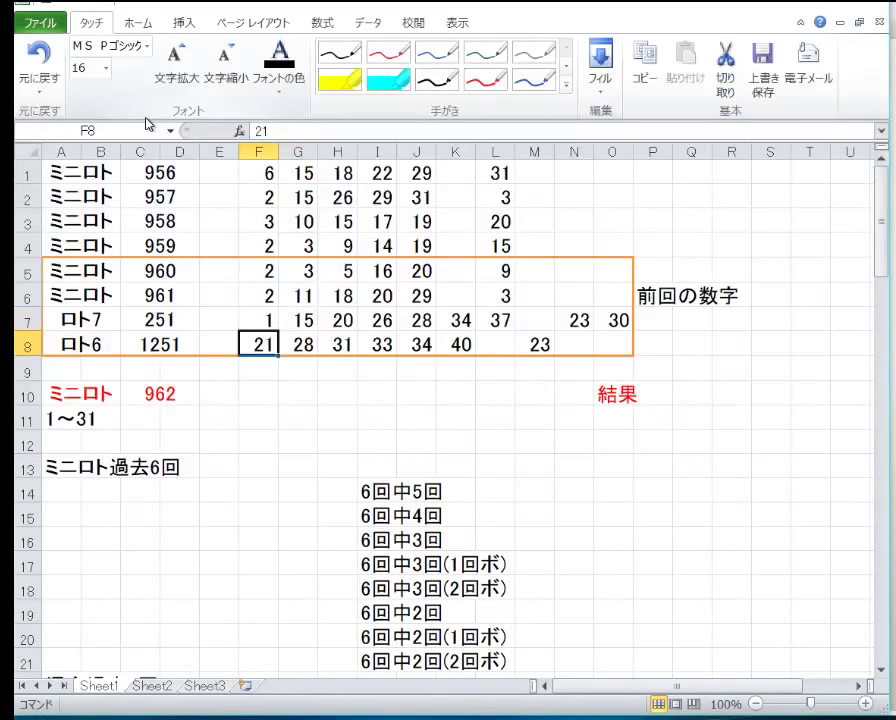
{"action": "key", "text": "Up"}
{"action": "key", "text": "Left"}
{"action": "key", "text": "Left"}
{"action": "type", "text": "252"}
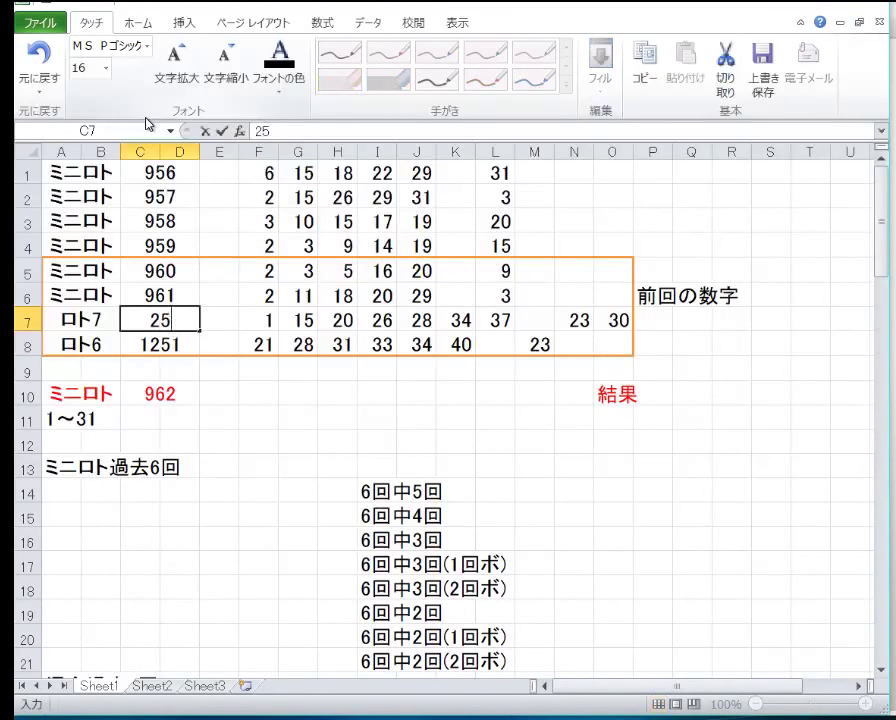
{"action": "key", "text": "Return"}
Step: Enter the ロト7 main numbers 8, 23, 24, 25, 27, 30 and 31 in F7:L7
{"action": "key", "text": "Up"}
{"action": "key", "text": "Right"}
{"action": "key", "text": "Right"}
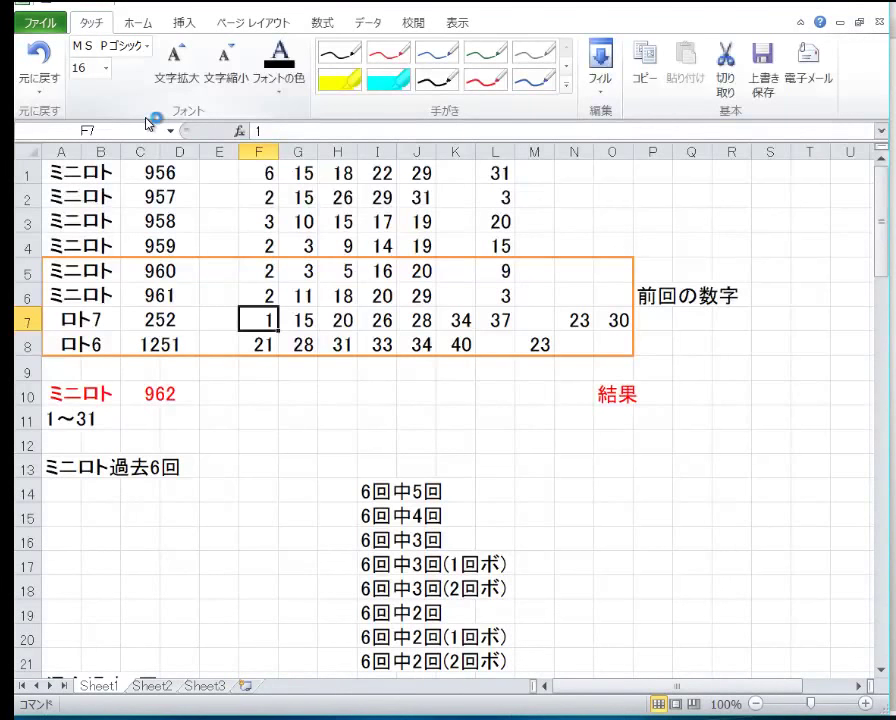
{"action": "type", "text": "8"}
{"action": "key", "text": "Right"}
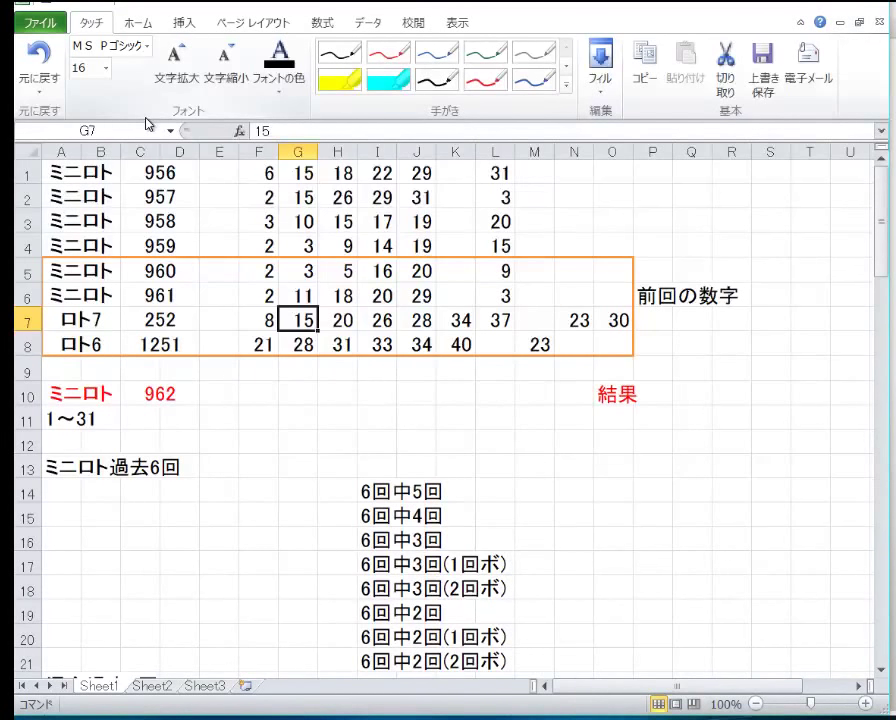
{"action": "type", "text": "23"}
{"action": "key", "text": "Right"}
{"action": "type", "text": "24"}
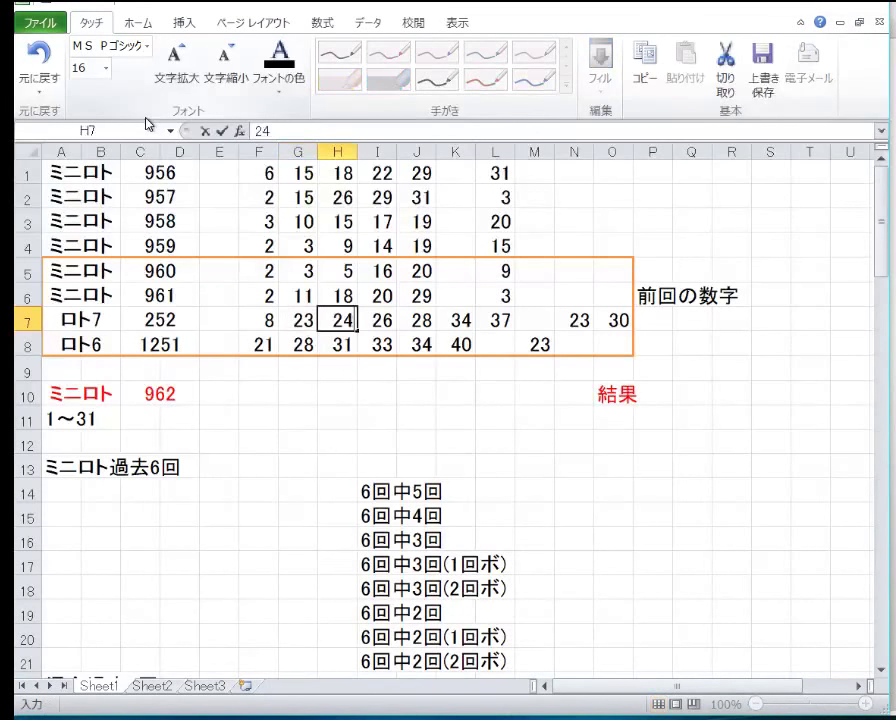
{"action": "key", "text": "Right"}
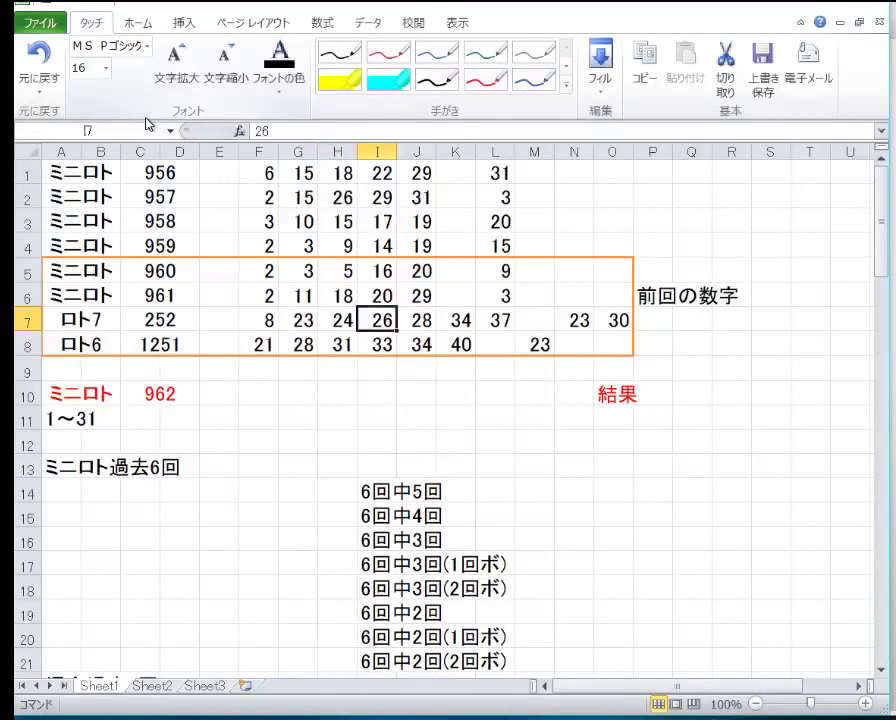
{"action": "type", "text": "25"}
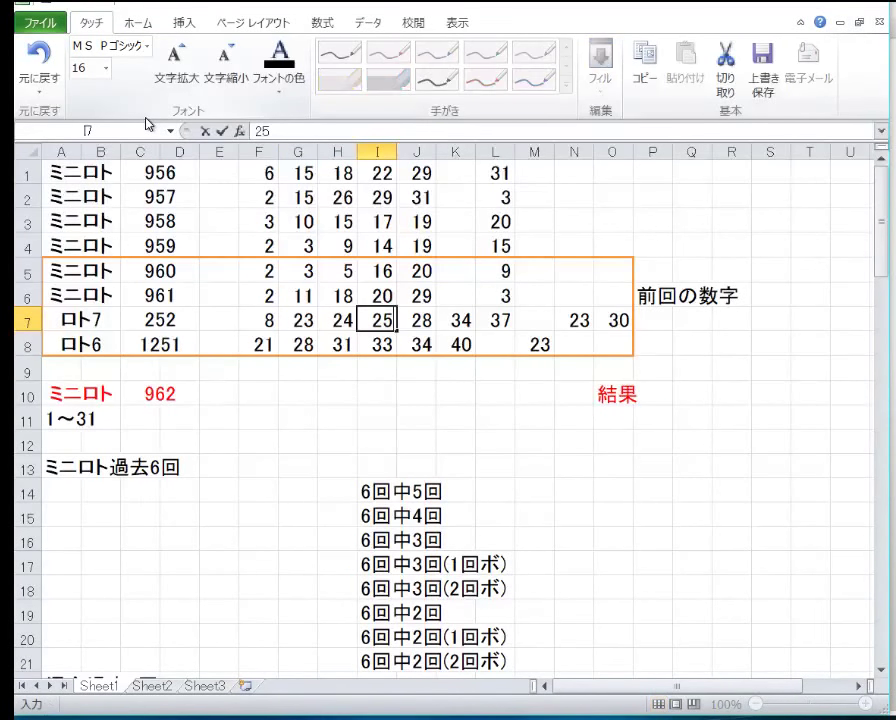
{"action": "key", "text": "Right"}
{"action": "type", "text": "27"}
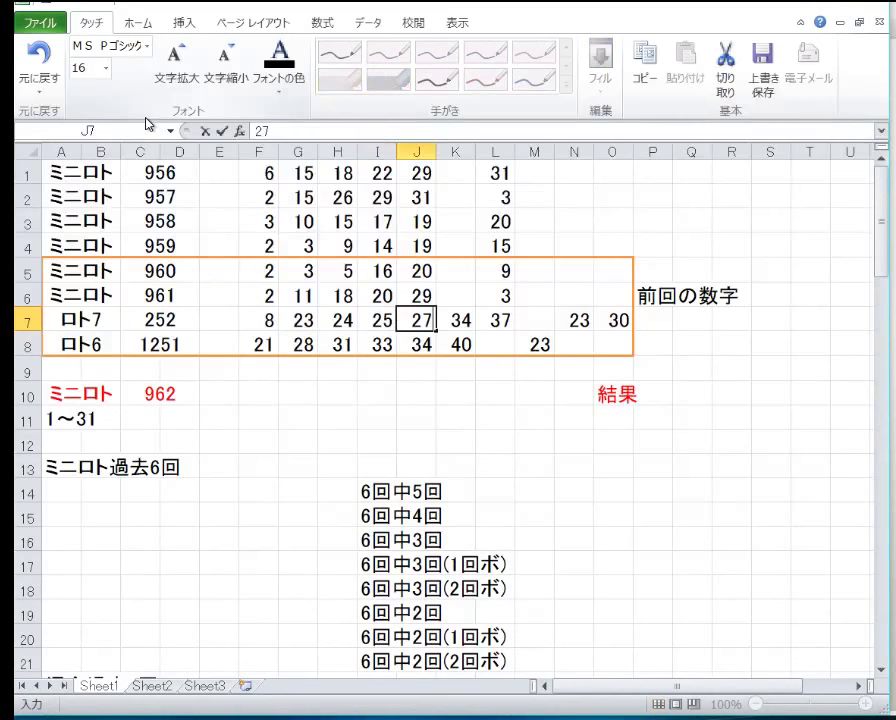
{"action": "key", "text": "Right"}
{"action": "type", "text": "30"}
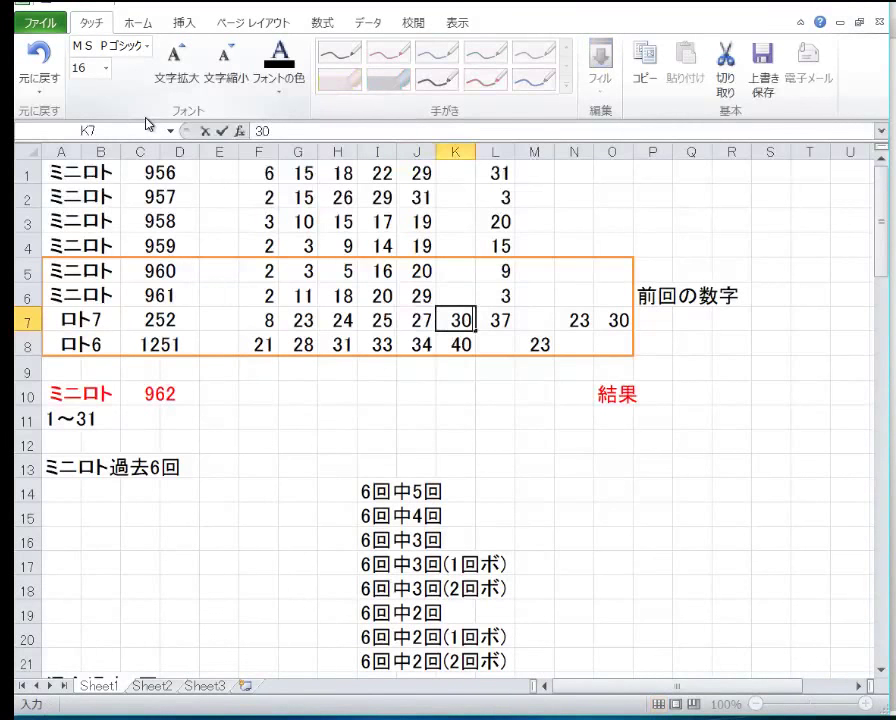
{"action": "key", "text": "Right"}
{"action": "type", "text": "31"}
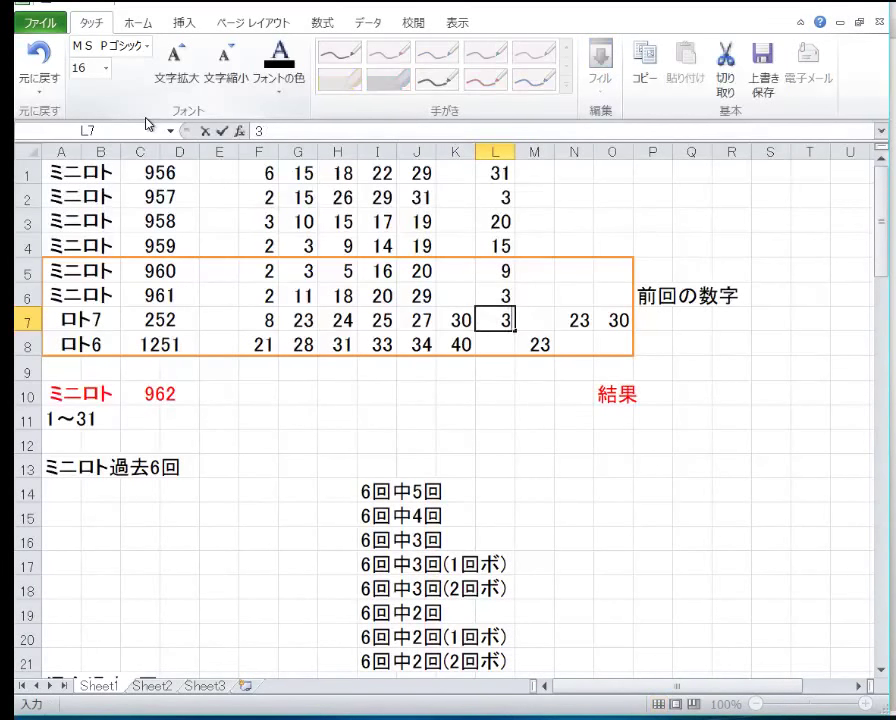
Step: Enter the ロト7 bonus numbers 11 in N7 and 17 in O7
{"action": "key", "text": "Right"}
{"action": "key", "text": "Right"}
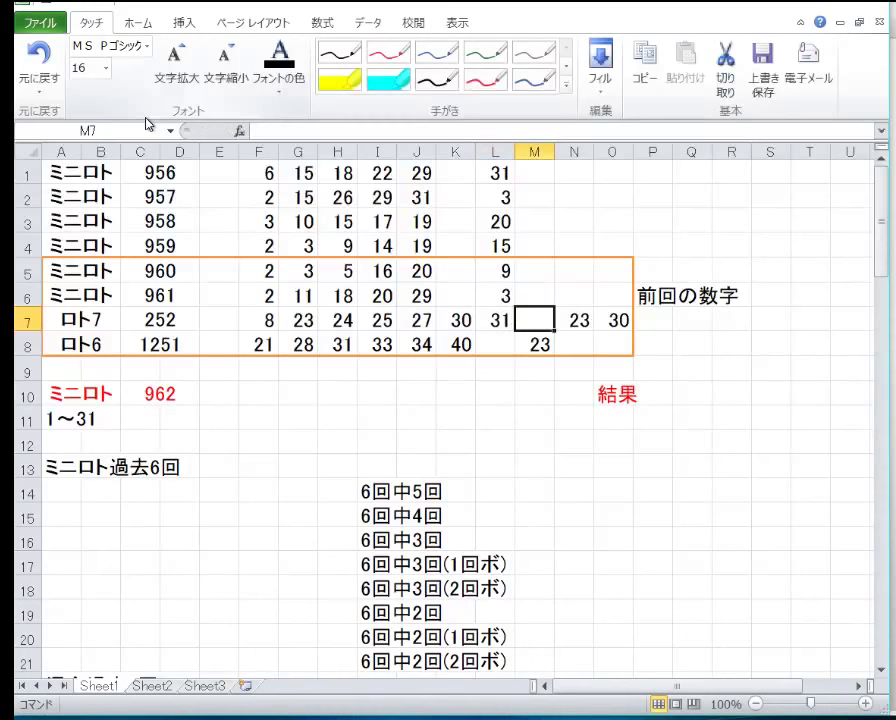
{"action": "type", "text": "11"}
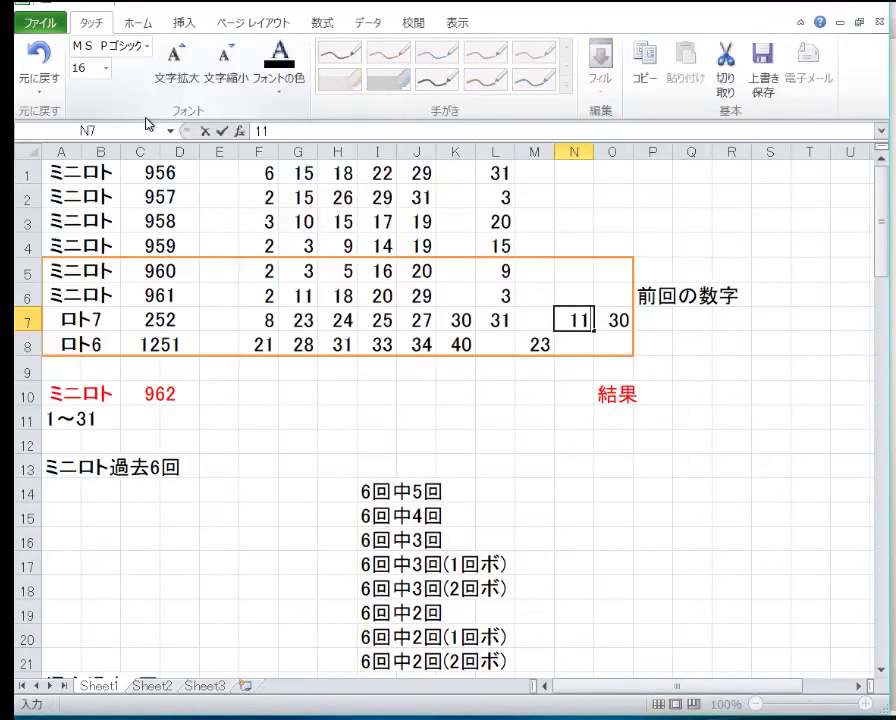
{"action": "key", "text": "Right"}
{"action": "type", "text": "17"}
{"action": "key", "text": "Return"}
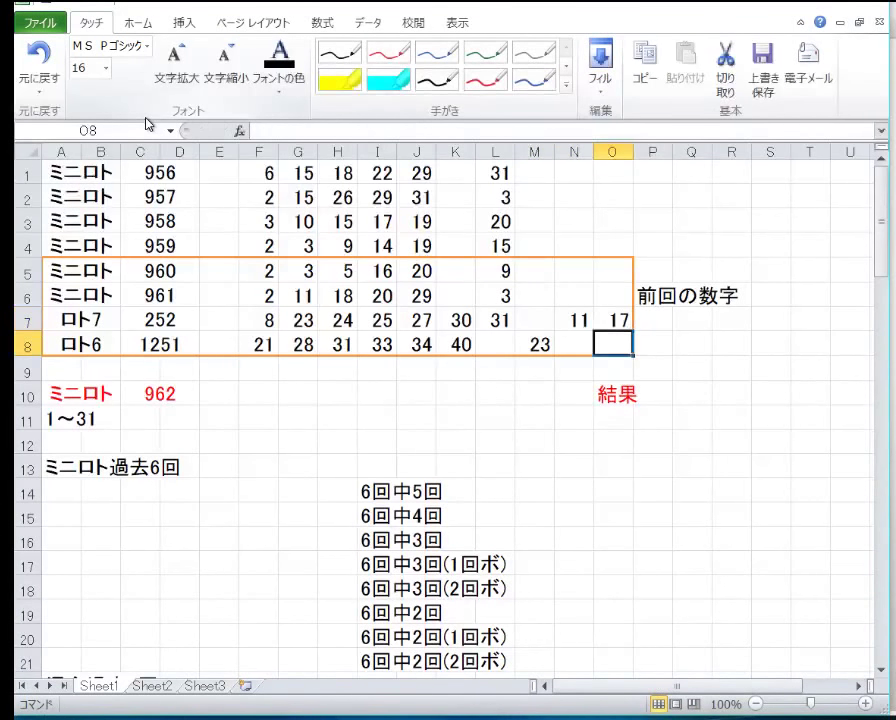
Step: Set the ロト6 draw number in C8 to 1253
{"action": "key", "text": "Left"}
{"action": "key", "text": "Left"}
{"action": "key", "text": "Left"}
{"action": "key", "text": "Left"}
{"action": "key", "text": "Left"}
{"action": "key", "text": "Left"}
{"action": "key", "text": "Left"}
{"action": "key", "text": "Left"}
{"action": "key", "text": "Left"}
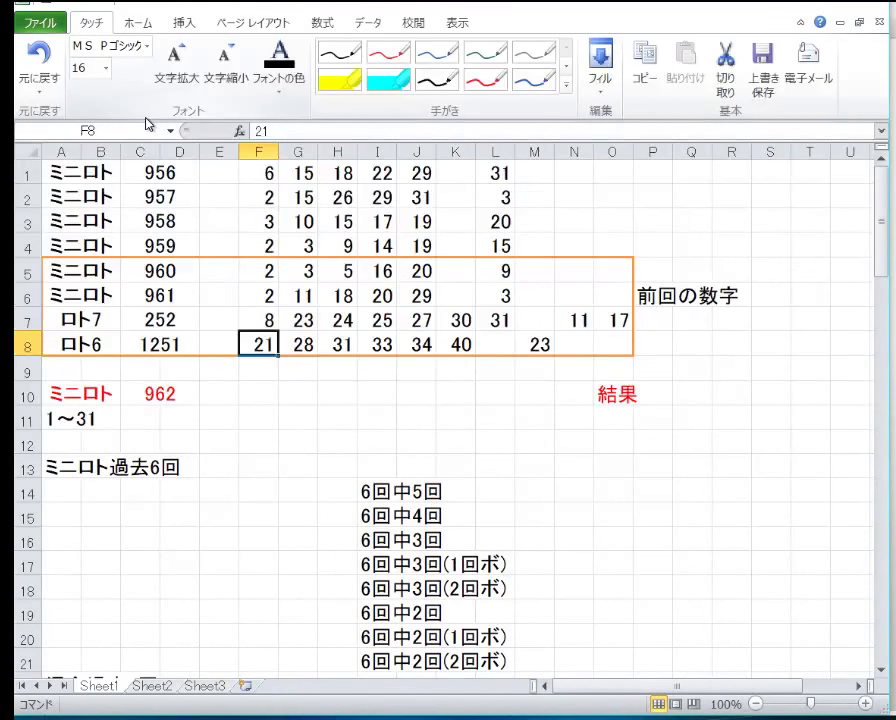
{"action": "key", "text": "Left"}
{"action": "key", "text": "Left"}
{"action": "key", "text": "Right"}
{"action": "key", "text": "Right"}
{"action": "key", "text": "Left"}
{"action": "key", "text": "Left"}
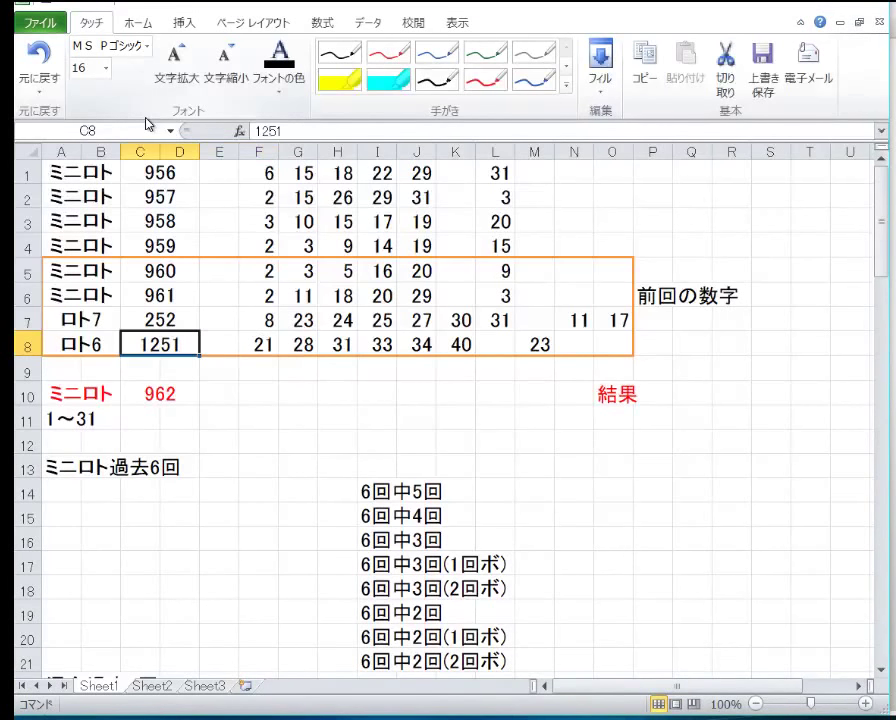
{"action": "type", "text": "1253"}
{"action": "key", "text": "Return"}
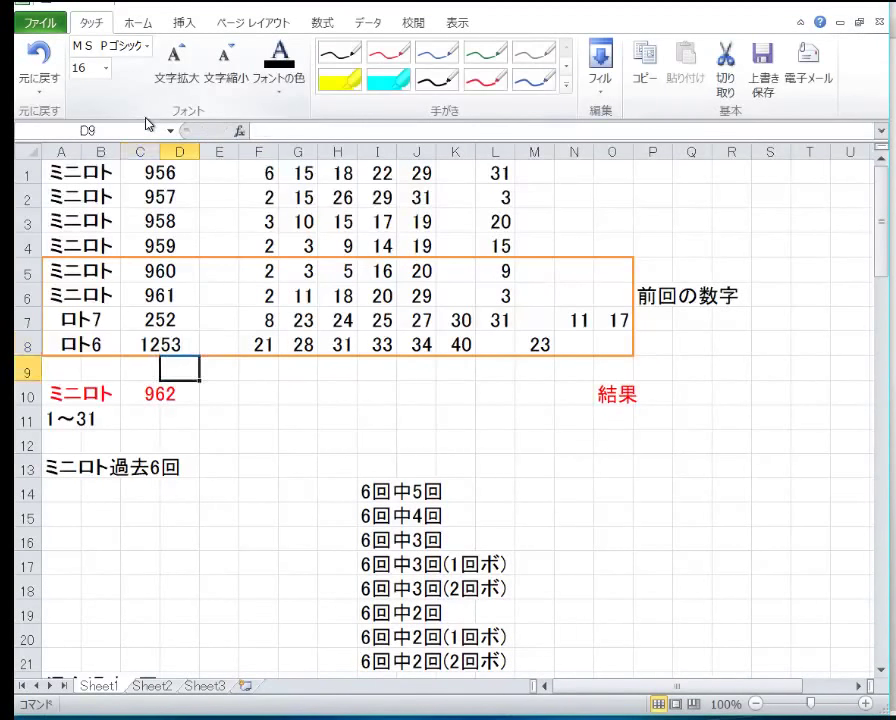
Step: Enter the ロト6 main numbers 1, 12, 14, 24, 33 and 37 in F8:K8
{"action": "key", "text": "Up"}
{"action": "key", "text": "Right"}
{"action": "key", "text": "Right"}
{"action": "type", "text": "1"}
{"action": "key", "text": "Right"}
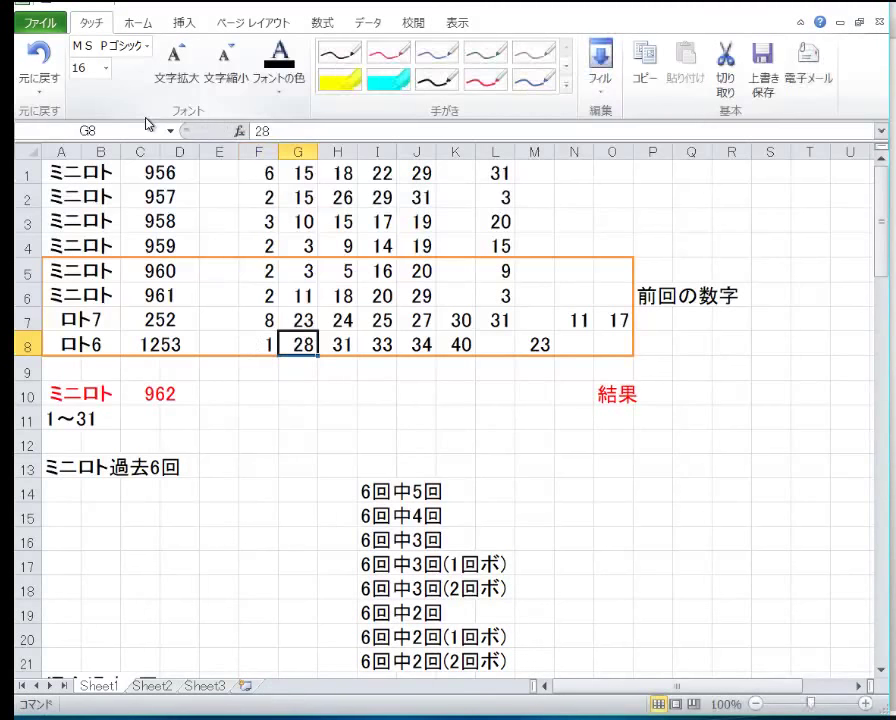
{"action": "type", "text": "12"}
{"action": "key", "text": "Right"}
{"action": "type", "text": "14"}
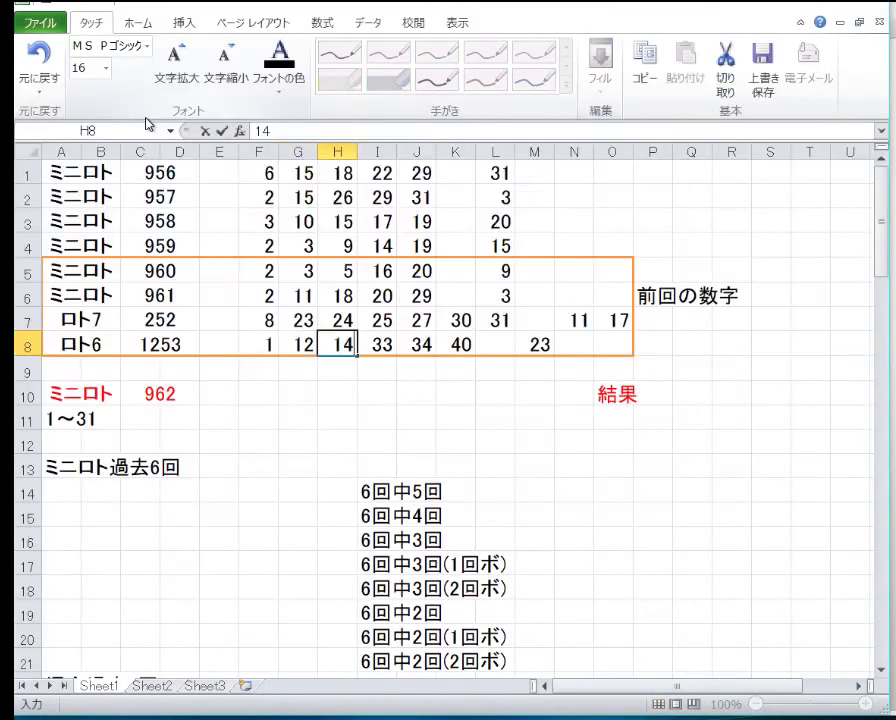
{"action": "key", "text": "Right"}
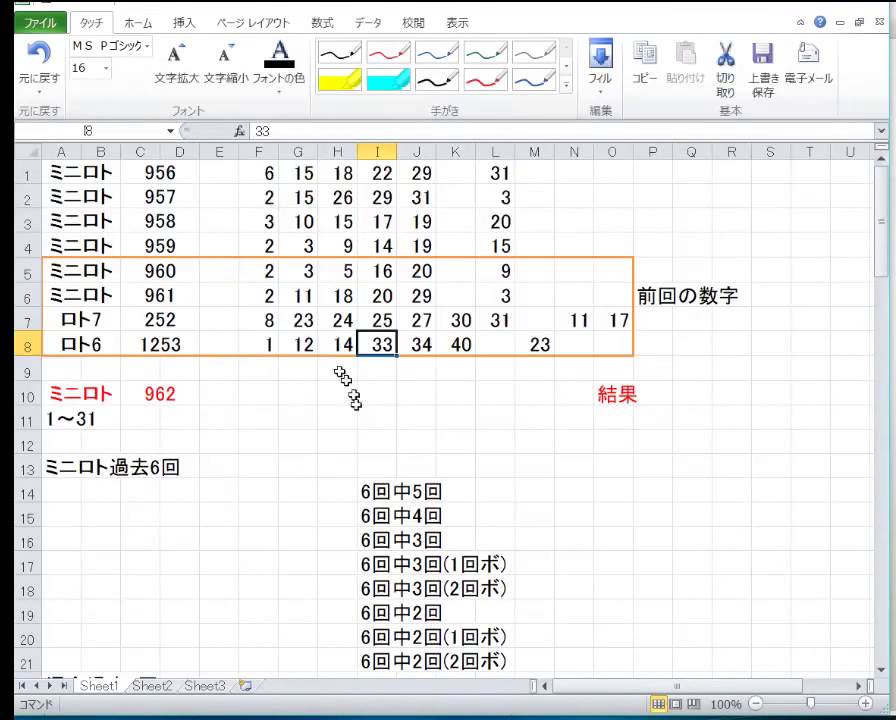
{"action": "type", "text": "24"}
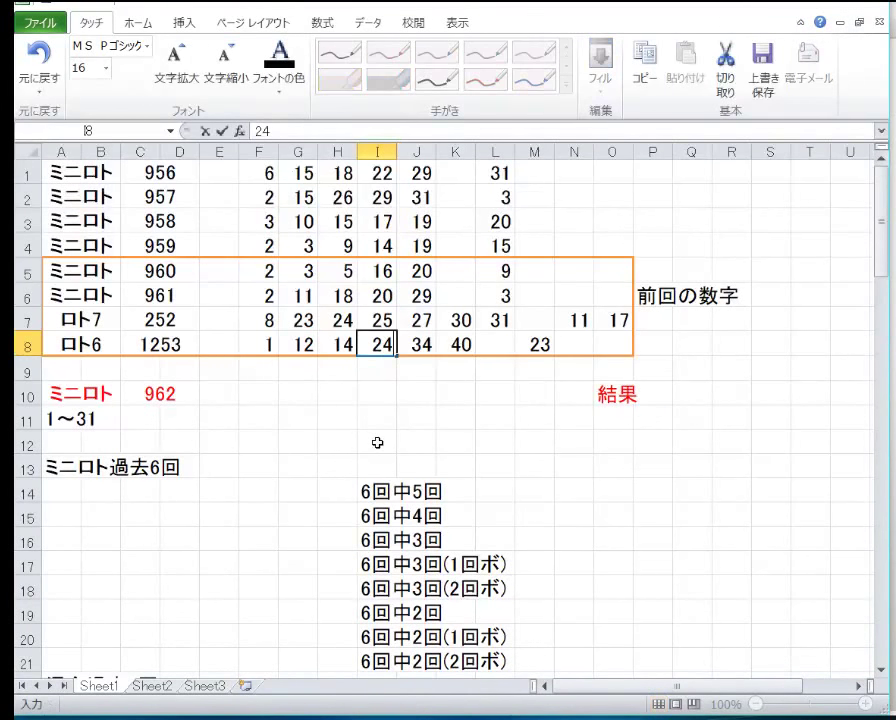
{"action": "key", "text": "Tab"}
{"action": "type", "text": "33"}
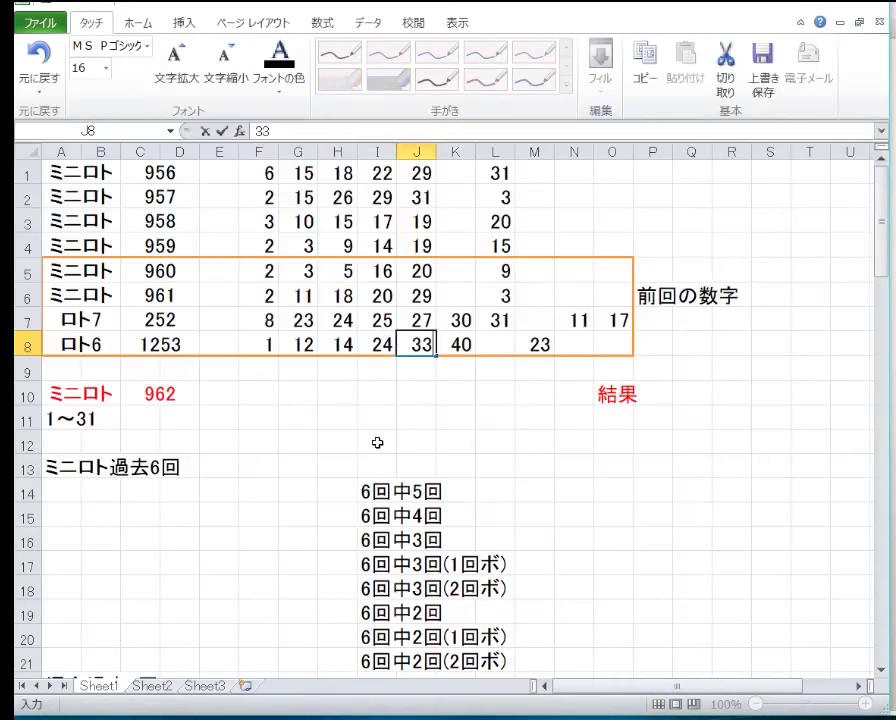
{"action": "key", "text": "Tab"}
{"action": "type", "text": "37"}
Step: Enter the ロト6 bonus number 15 in M8
{"action": "key", "text": "Tab"}
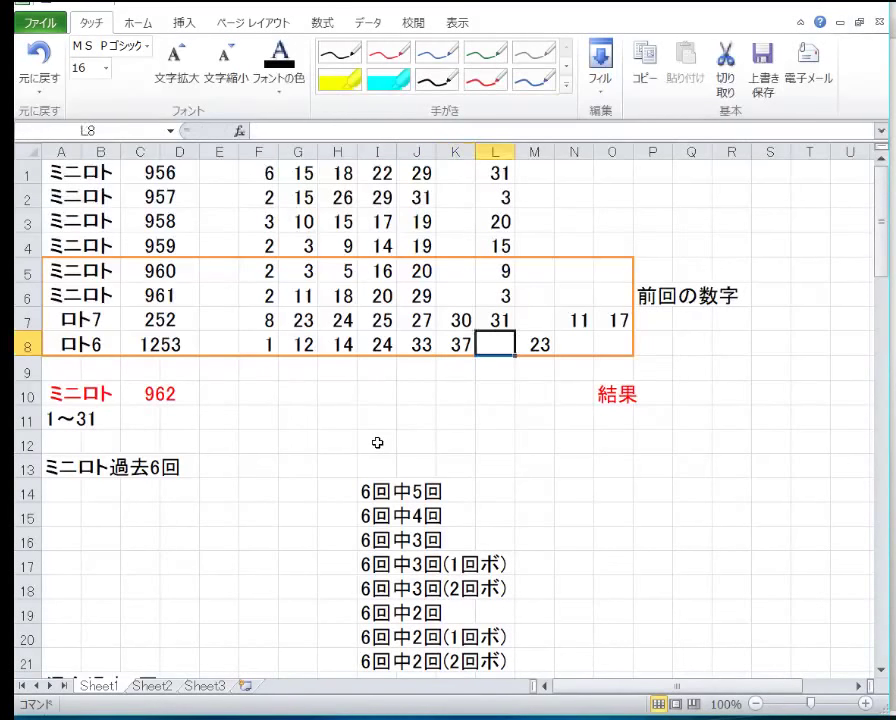
{"action": "key", "text": "Tab"}
{"action": "type", "text": "15"}
{"action": "key", "text": "Return"}
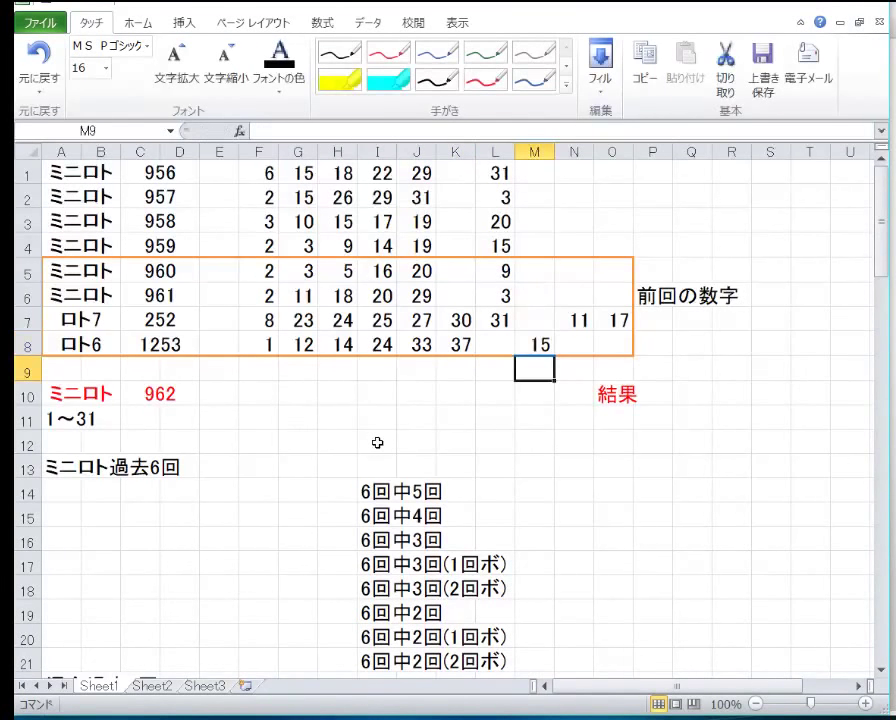
Step: Select A1:L6 to review the six past ミニロト draws 956 to 961
{"action": "key", "text": "Up"}
{"action": "key", "text": "Up"}
{"action": "key", "text": "Up"}
{"action": "key", "text": "Up"}
{"action": "key", "text": "Left"}
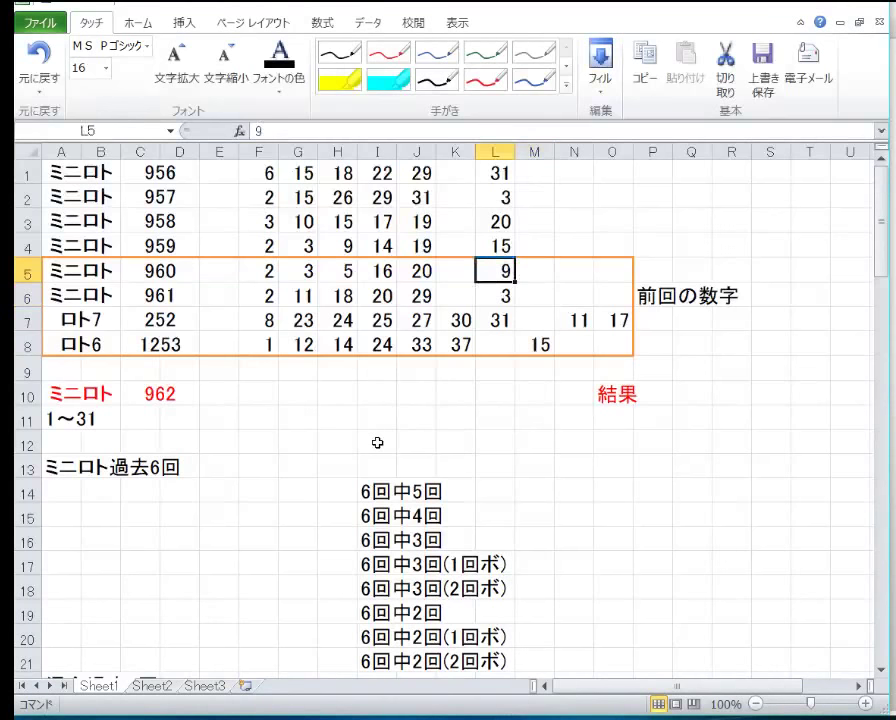
{"action": "key", "text": "Home"}
{"action": "key", "text": "Up"}
{"action": "key", "text": "Up"}
{"action": "key", "text": "Up"}
{"action": "key", "text": "Up"}
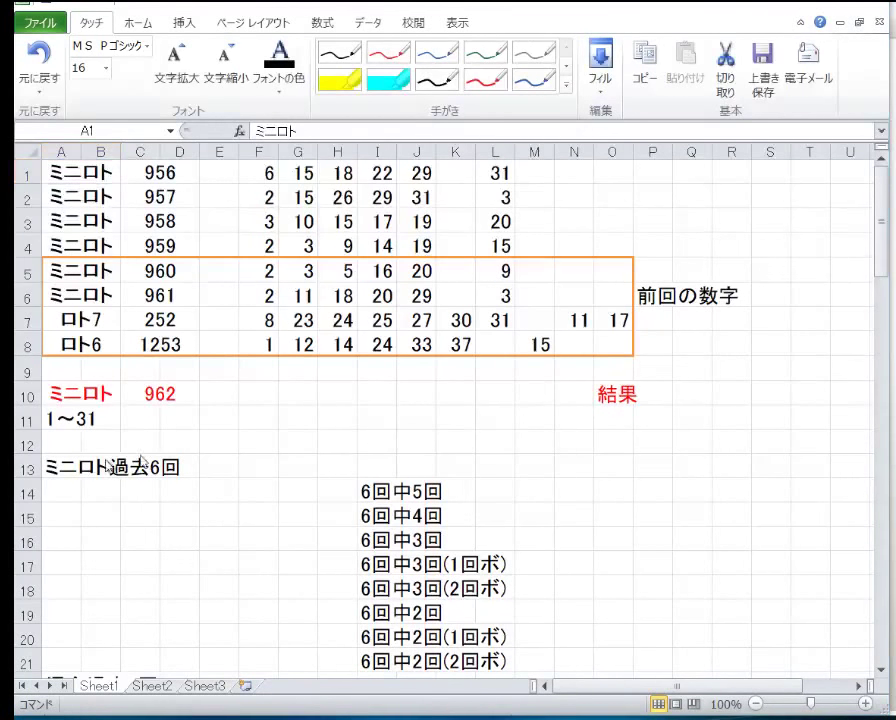
{"action": "left_click_drag", "start_coordinate": [497, 294], "coordinate": [60, 172]}
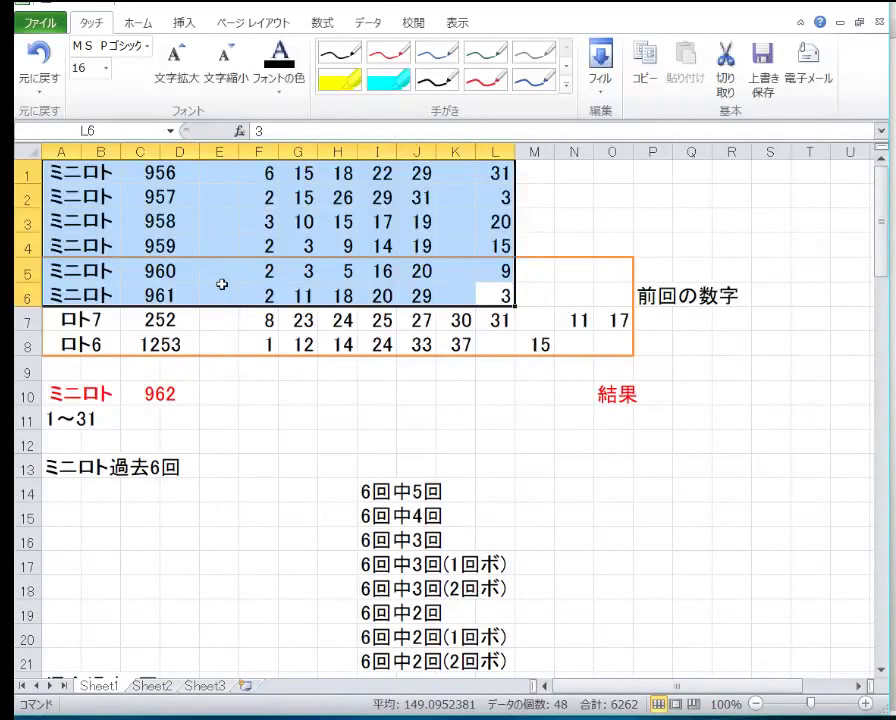
{"action": "key", "text": "Down"}
{"action": "key", "text": "Down"}
{"action": "key", "text": "Down"}
{"action": "key", "text": "Down"}
{"action": "key", "text": "Down"}
{"action": "key", "text": "Down"}
{"action": "key", "text": "Down"}
{"action": "key", "text": "Down"}
{"action": "key", "text": "Down"}
{"action": "key", "text": "Down"}
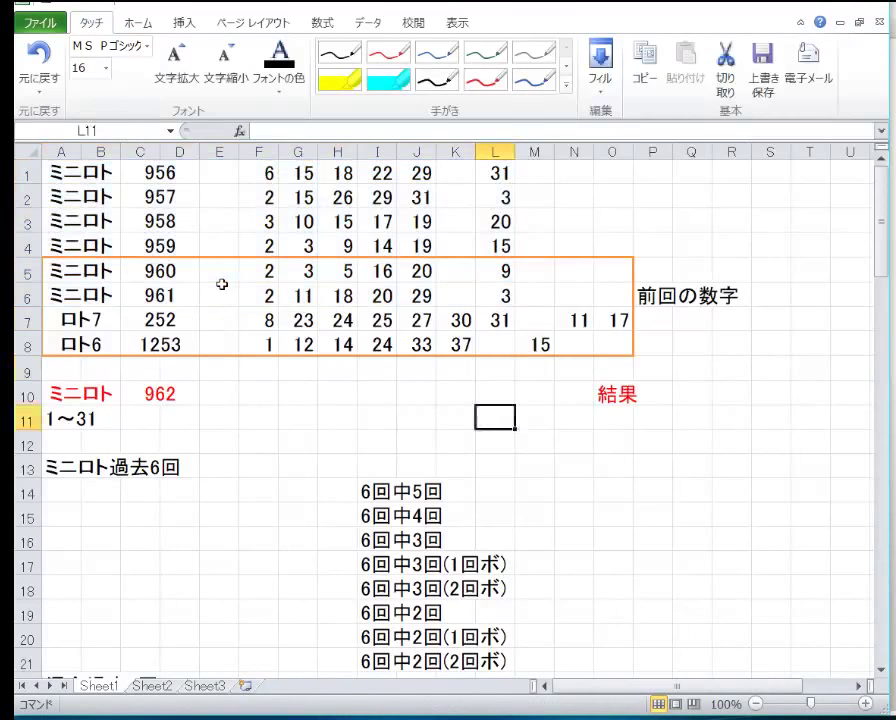
{"action": "key", "text": "Left"}
{"action": "key", "text": "Left"}
{"action": "key", "text": "Left"}
{"action": "key", "text": "Left"}
{"action": "key", "text": "Left"}
{"action": "key", "text": "Left"}
{"action": "key", "text": "Left"}
{"action": "key", "text": "Left"}
{"action": "key", "text": "Left"}
{"action": "key", "text": "Left"}
{"action": "key", "text": "Left"}
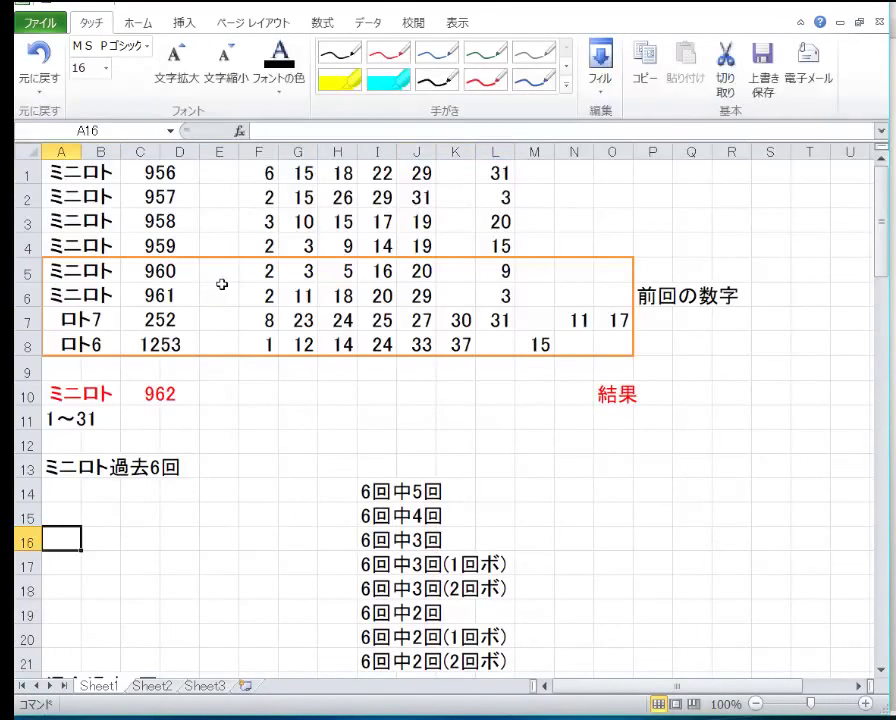
{"action": "key", "text": "Up"}
{"action": "key", "text": "Up"}
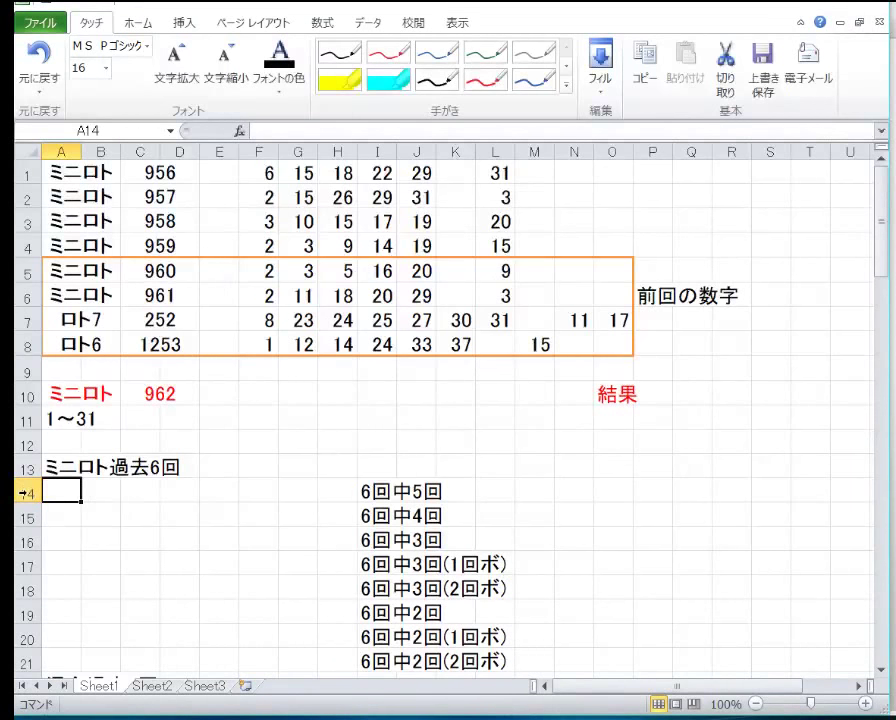
Step: Copy row 14, the 6回中5回 row, and insert the copy as a new row 15
{"action": "left_click", "coordinate": [24, 491]}
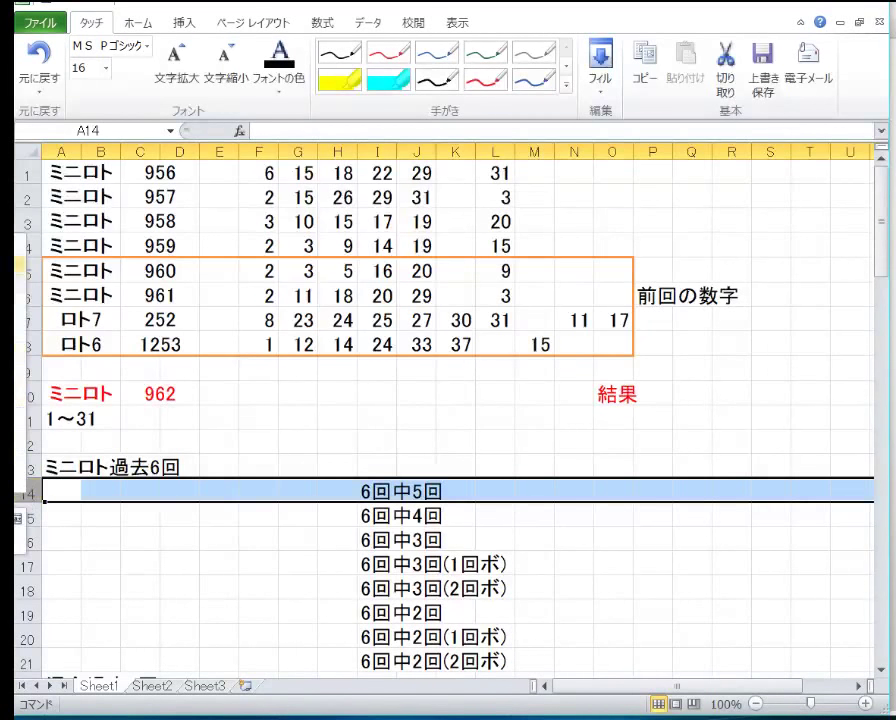
{"action": "key", "text": "ctrl+c"}
{"action": "left_click", "coordinate": [30, 517]}
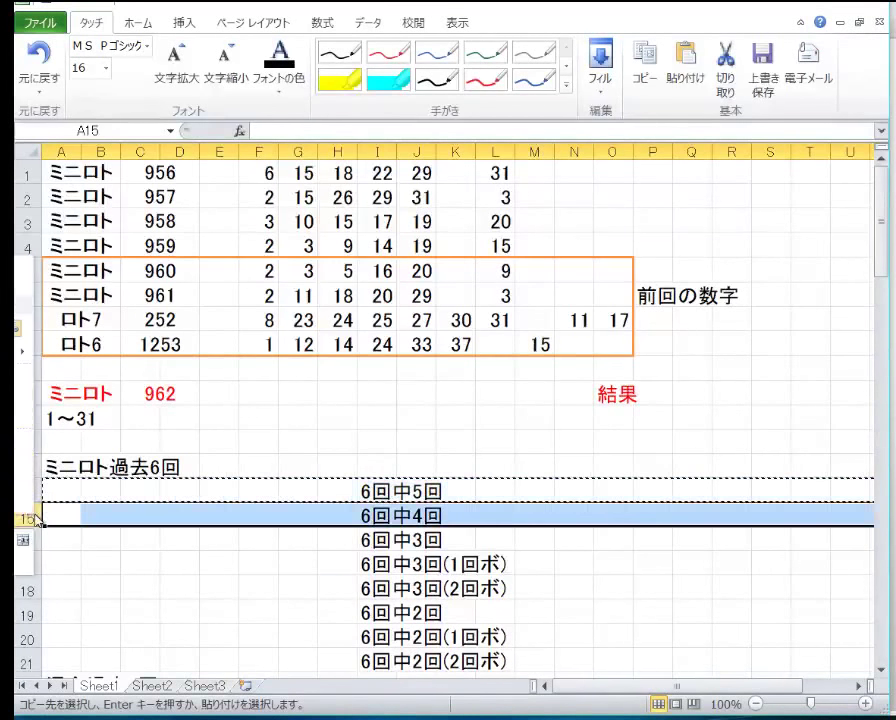
{"action": "key", "text": "ctrl+plus"}
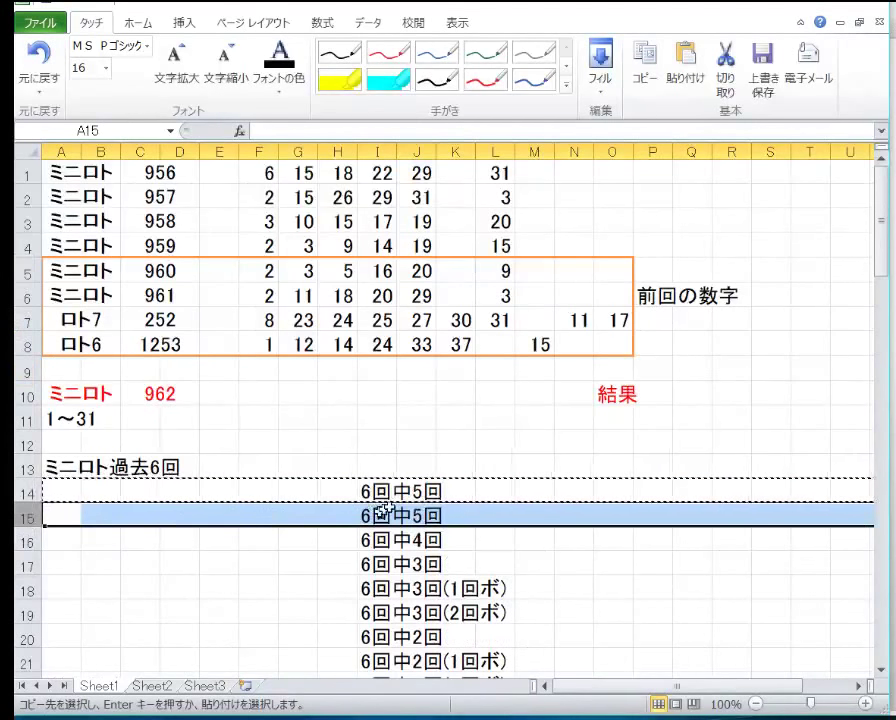
Step: Change the label in I15 to 6回中5回(2回ボ)
{"action": "double_click", "coordinate": [413, 516]}
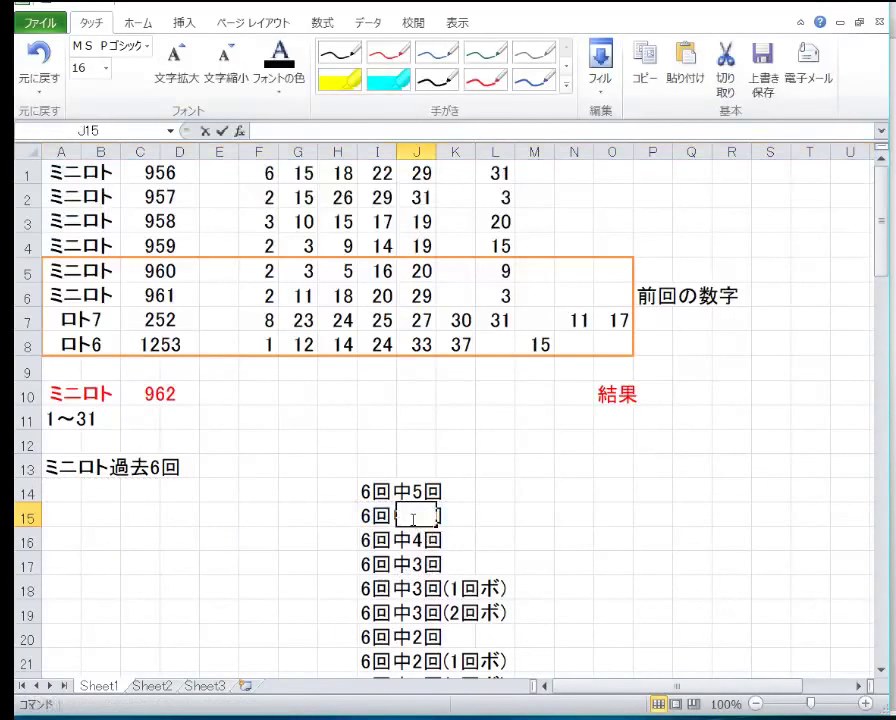
{"action": "double_click", "coordinate": [380, 518]}
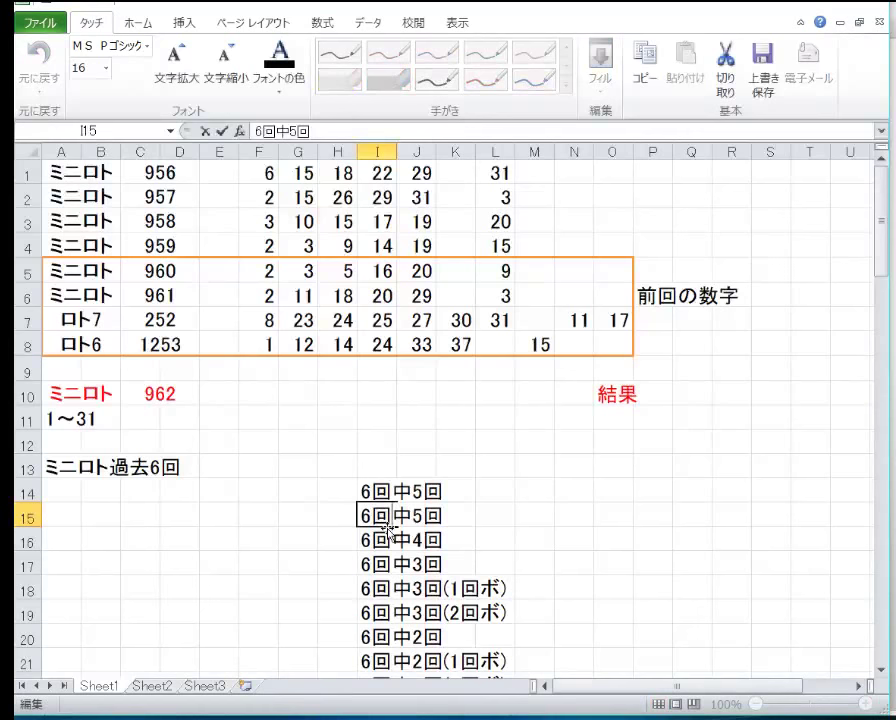
{"action": "key", "text": "Right"}
{"action": "key", "text": "Right"}
{"action": "key", "text": "Right"}
{"action": "type", "text": "()"}
{"action": "key", "text": "shift+Tab"}
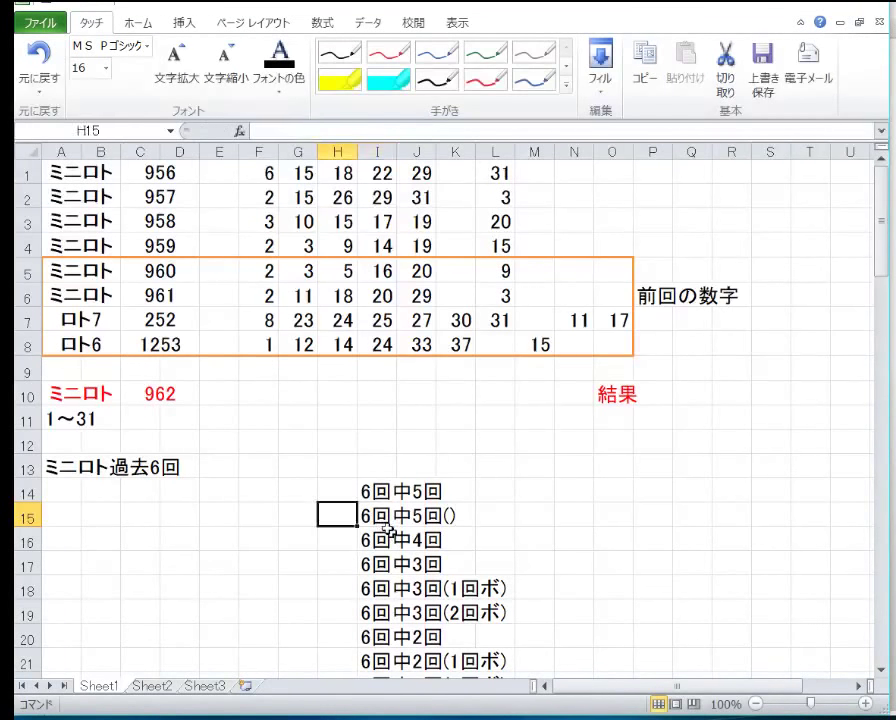
{"action": "key", "text": "Tab"}
{"action": "key", "text": "F2"}
{"action": "key", "text": "Left"}
{"action": "type", "text": "2"}
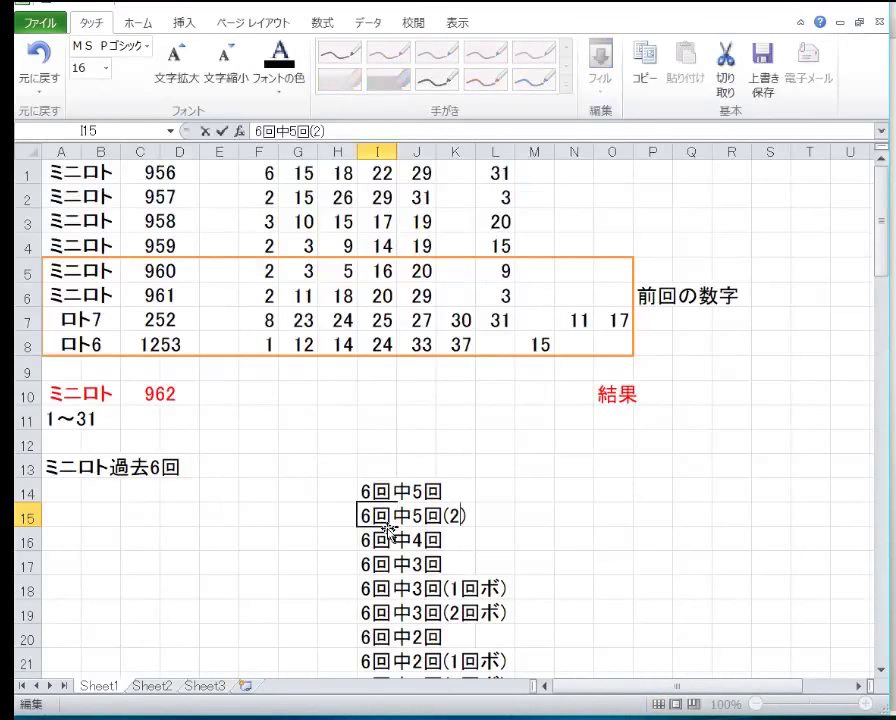
{"action": "key", "text": "Zenkaku_Hankaku"}
{"action": "type", "text": "kai"}
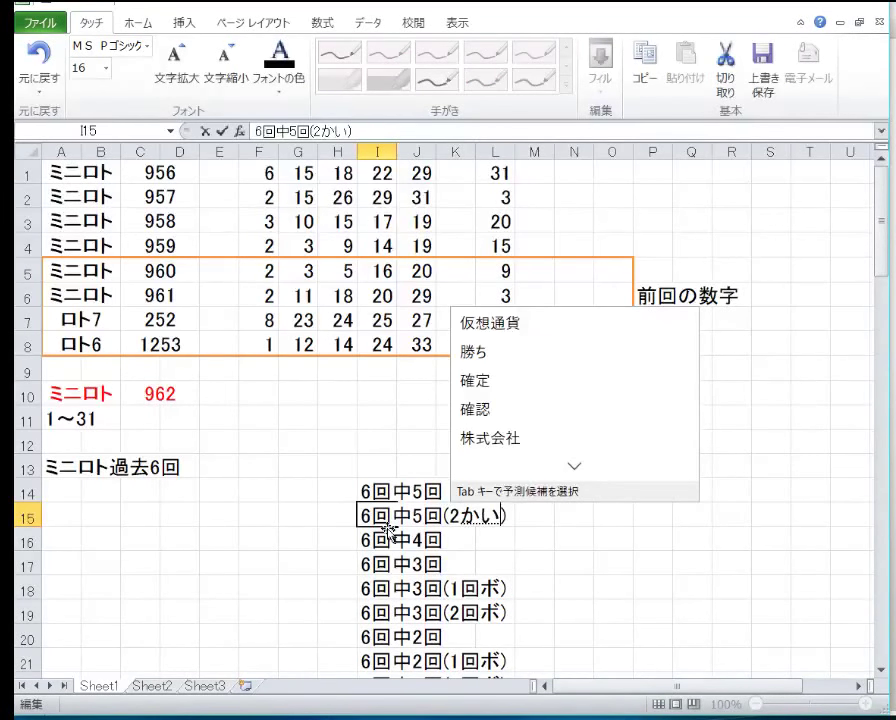
{"action": "key", "text": "space"}
{"action": "type", "text": "bo"}
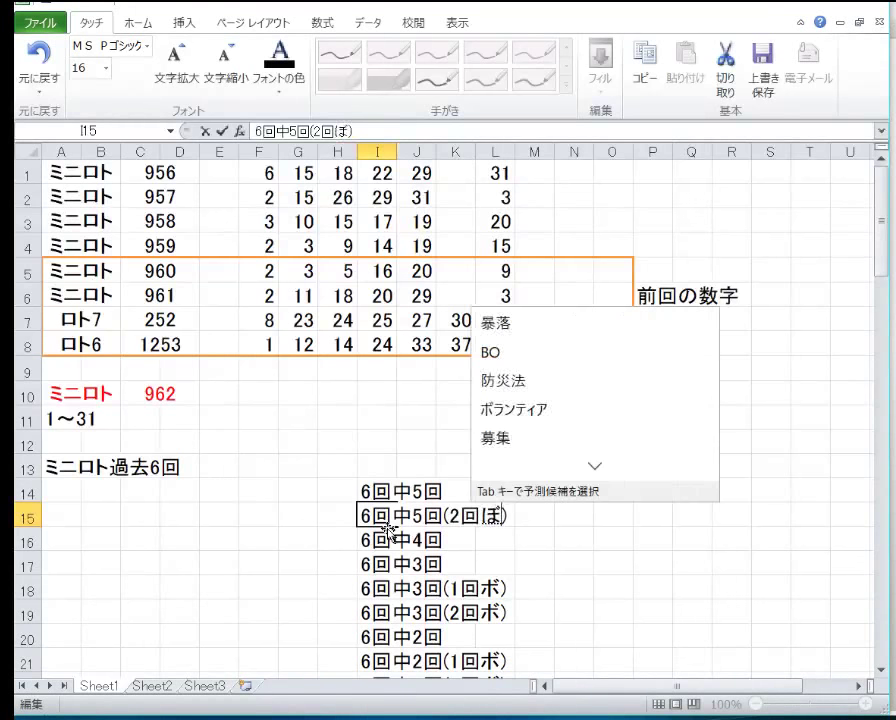
{"action": "key", "text": "F7"}
{"action": "key", "text": "Return"}
{"action": "key", "text": "Return"}
{"action": "key", "text": "Zenkaku_Hankaku"}
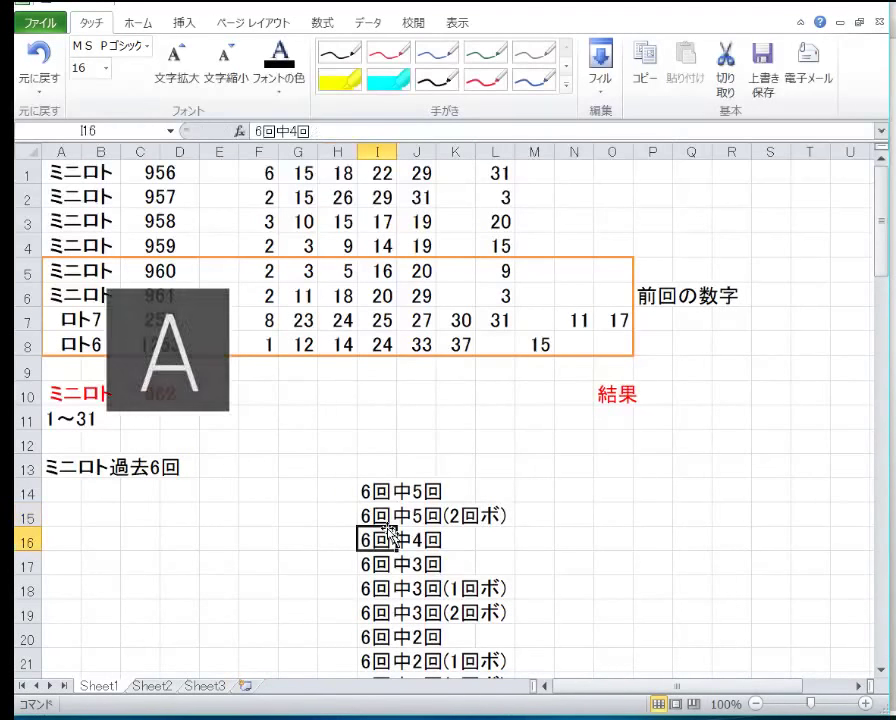
Step: Enter 3 in A15 for the 6回中5回(2回ボ) category and 2 in A16 for 6回中4回
{"action": "key", "text": "Up"}
{"action": "key", "text": "Left"}
{"action": "key", "text": "Left"}
{"action": "key", "text": "Left"}
{"action": "key", "text": "Left"}
{"action": "key", "text": "Left"}
{"action": "key", "text": "Left"}
{"action": "key", "text": "Left"}
{"action": "key", "text": "Left"}
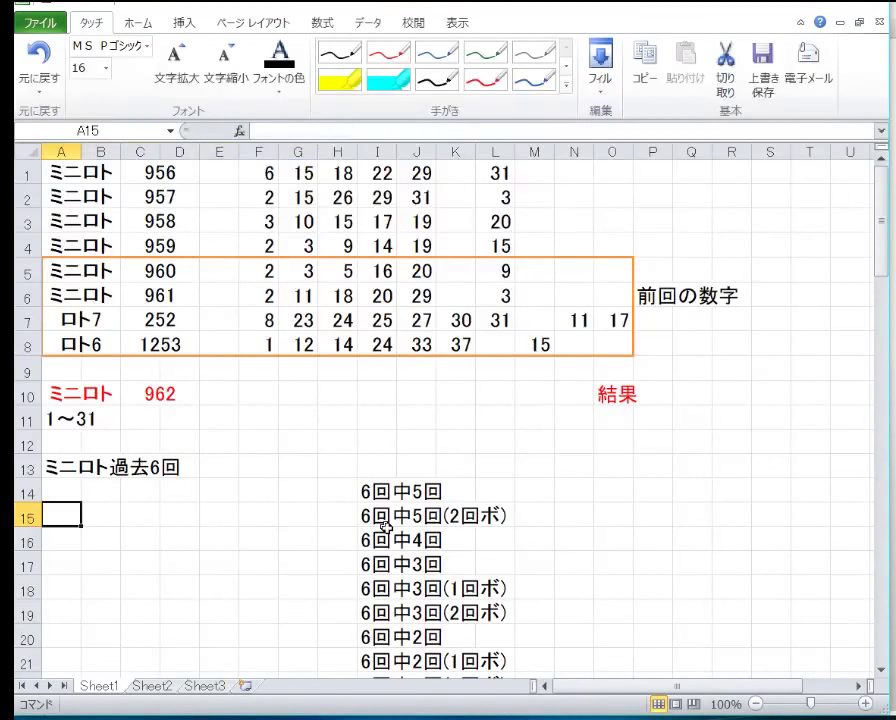
{"action": "type", "text": "3"}
{"action": "key", "text": "Return"}
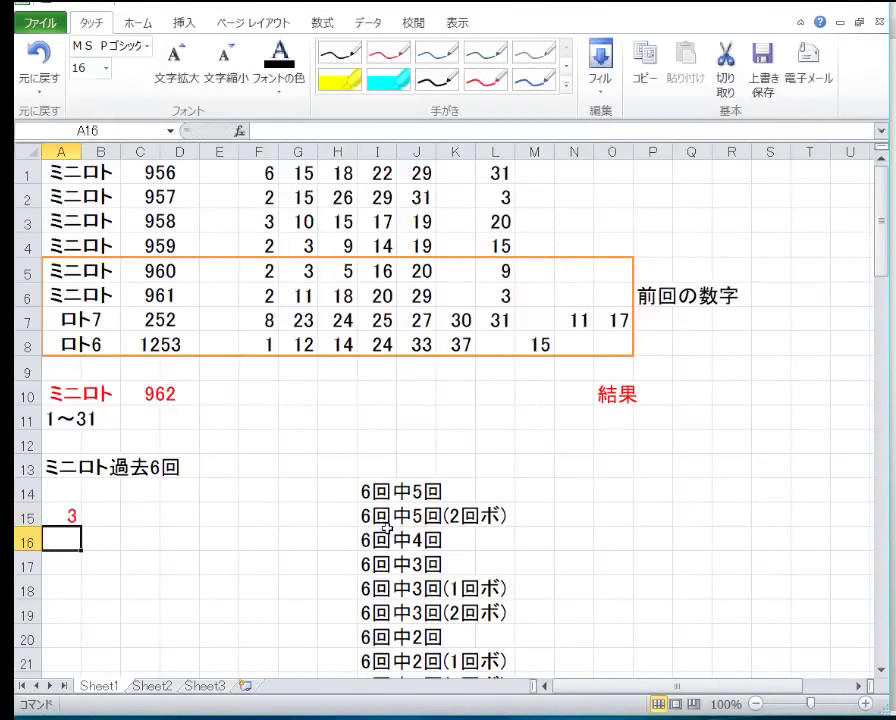
{"action": "type", "text": "2"}
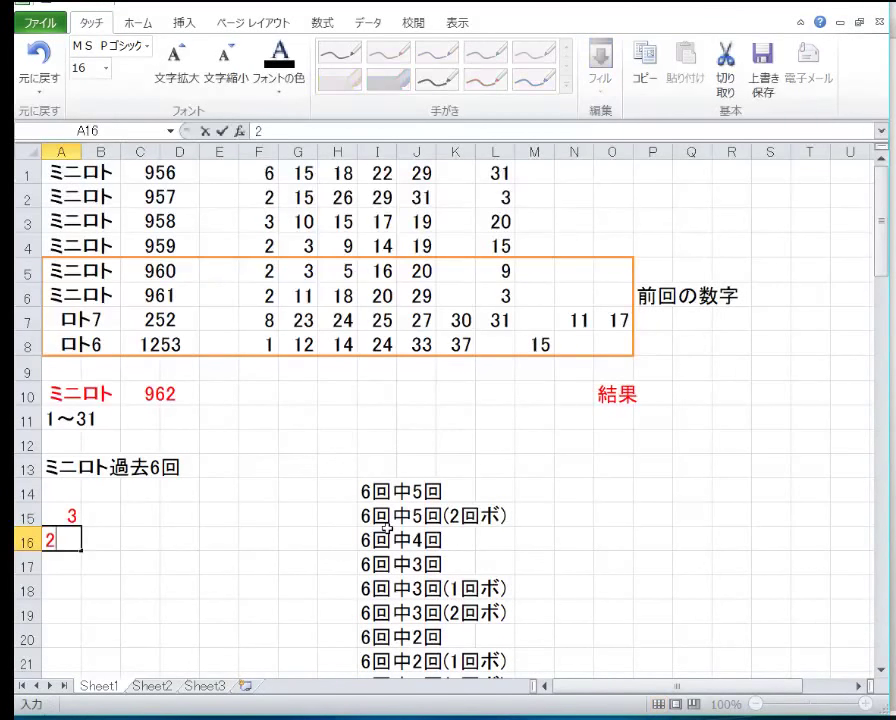
{"action": "key", "text": "Return"}
Step: Enter 15, 18, 19, 20 and 29 in A20:E20 for the 6回中2回 category
{"action": "key", "text": "Return"}
{"action": "key", "text": "Return"}
{"action": "key", "text": "Return"}
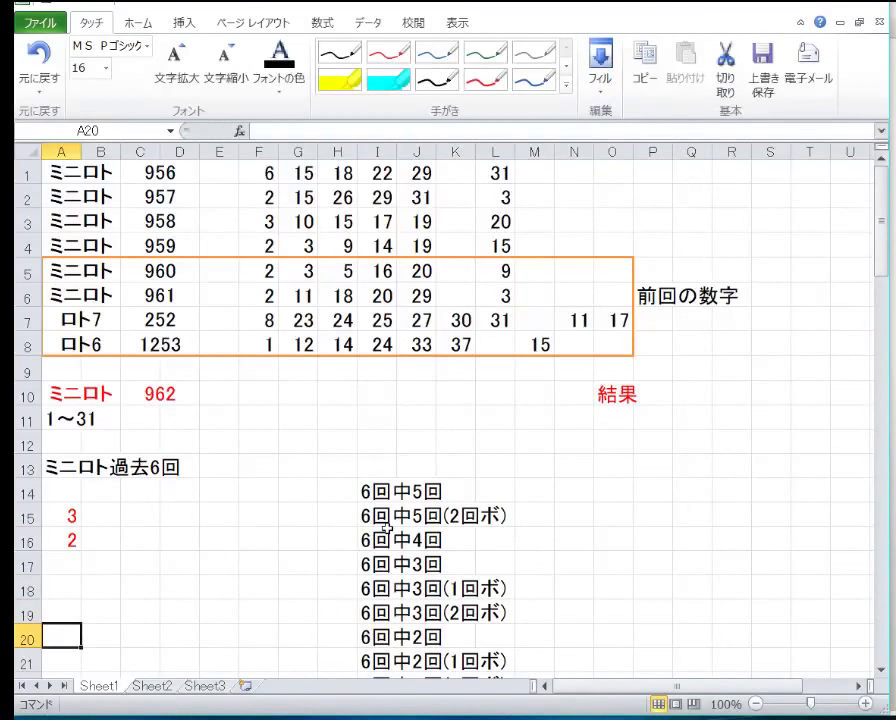
{"action": "type", "text": "15"}
{"action": "key", "text": "Tab"}
{"action": "type", "text": "18"}
{"action": "key", "text": "Tab"}
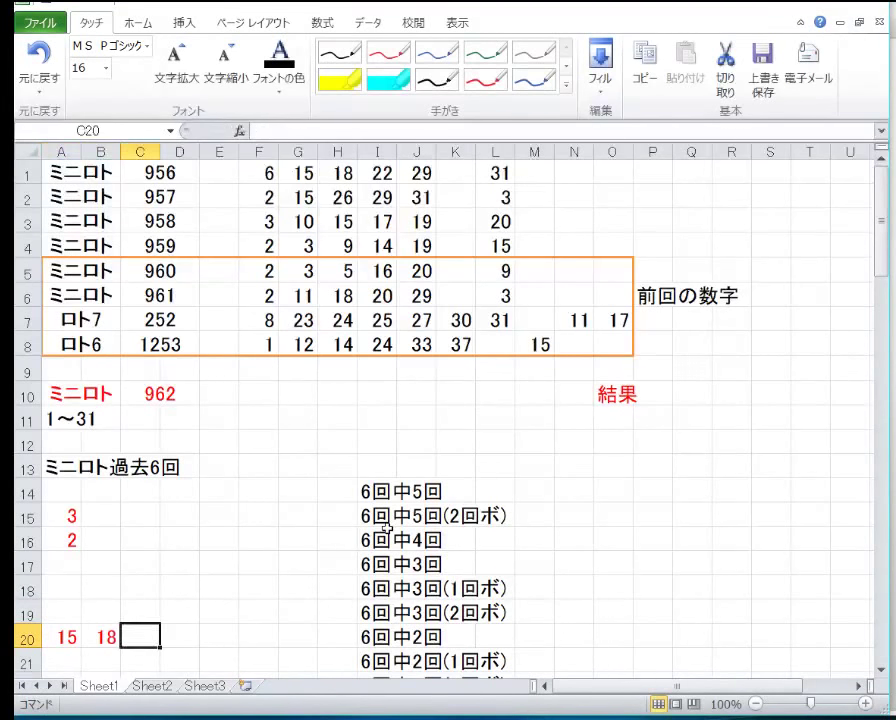
{"action": "type", "text": "19"}
{"action": "key", "text": "Tab"}
{"action": "type", "text": "20"}
{"action": "key", "text": "Tab"}
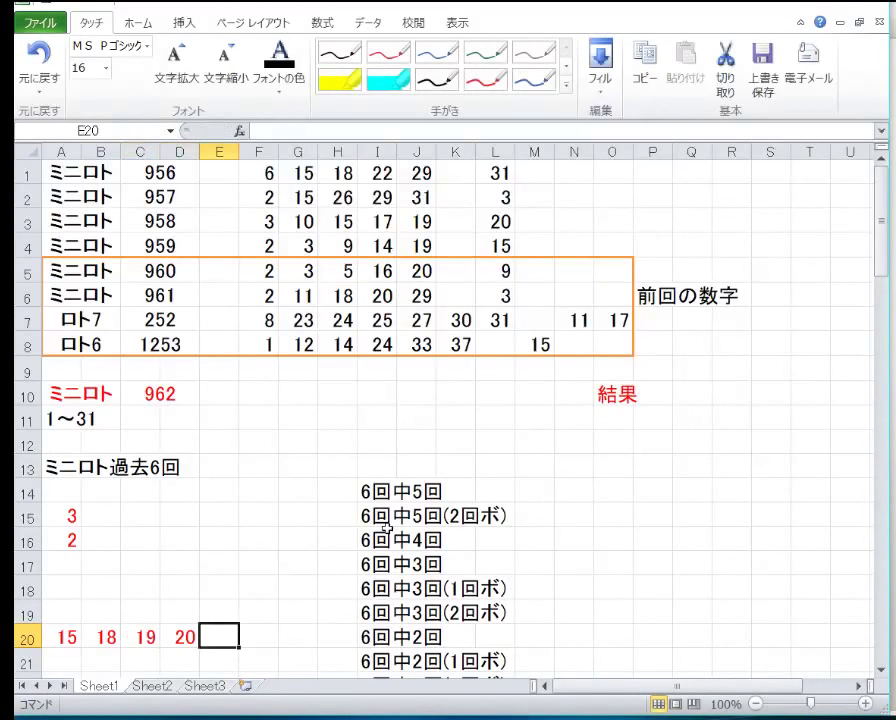
{"action": "type", "text": "29"}
{"action": "key", "text": "Down"}
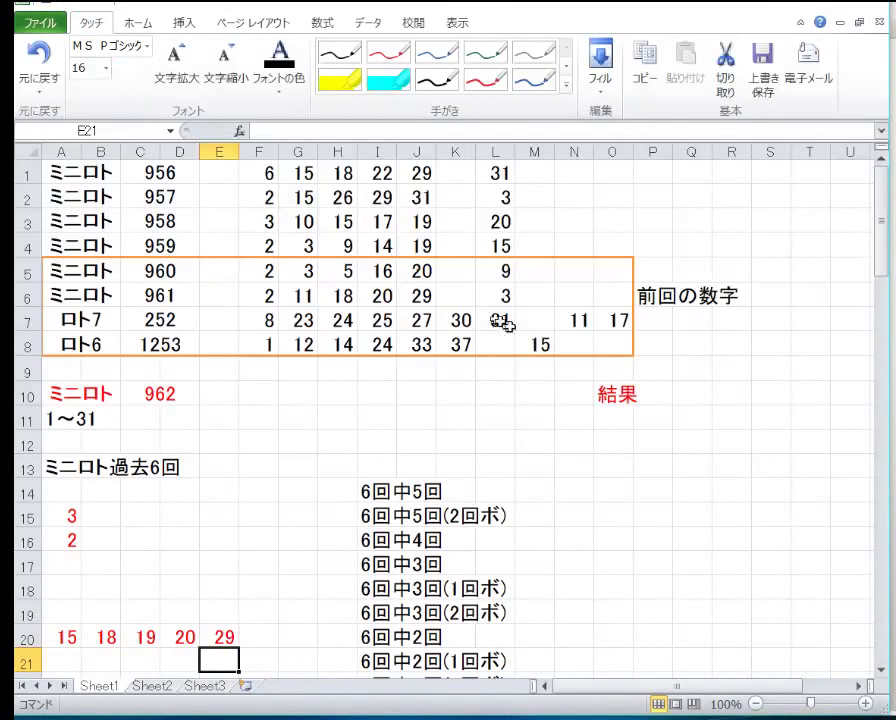
Step: Review the four draws in A5:O8 and enter 2, 20 and 24 in A27:C27 for the 4回中2回 category of 混合過去4回
{"action": "left_click_drag", "start_coordinate": [612, 344], "coordinate": [107, 285]}
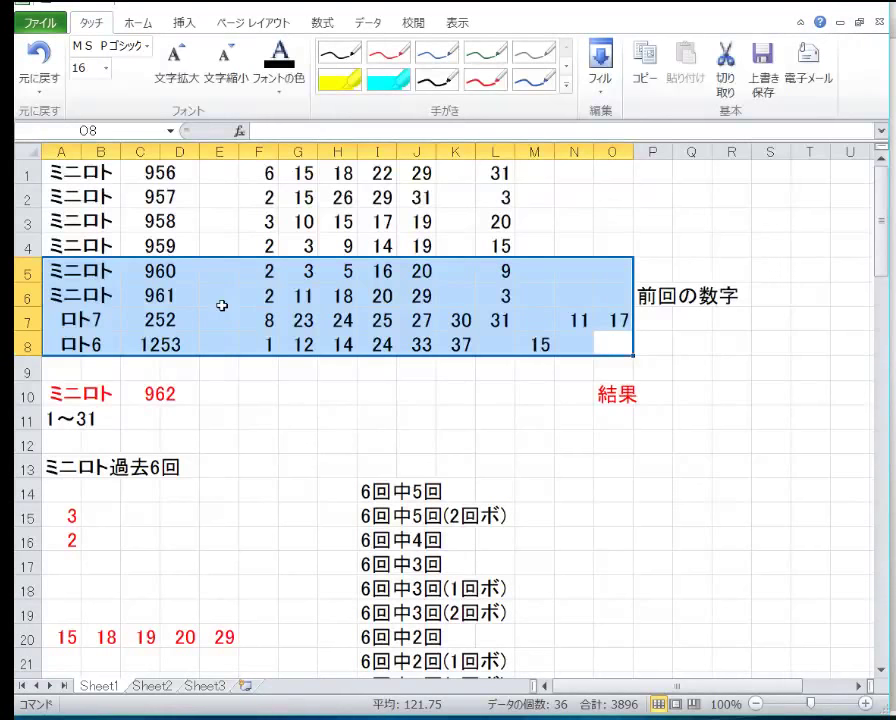
{"action": "key", "text": "ctrl+c"}
{"action": "key", "text": "Down"}
{"action": "key", "text": "Down"}
{"action": "key", "text": "Down"}
{"action": "key", "text": "Down"}
{"action": "key", "text": "Down"}
{"action": "key", "text": "Down"}
{"action": "key", "text": "Down"}
{"action": "key", "text": "Down"}
{"action": "key", "text": "Down"}
{"action": "key", "text": "Down"}
{"action": "key", "text": "Down"}
{"action": "key", "text": "Down"}
{"action": "key", "text": "Down"}
{"action": "key", "text": "Down"}
{"action": "key", "text": "Down"}
{"action": "key", "text": "Down"}
{"action": "key", "text": "Down"}
{"action": "key", "text": "Down"}
{"action": "key", "text": "Down"}
{"action": "key", "text": "Down"}
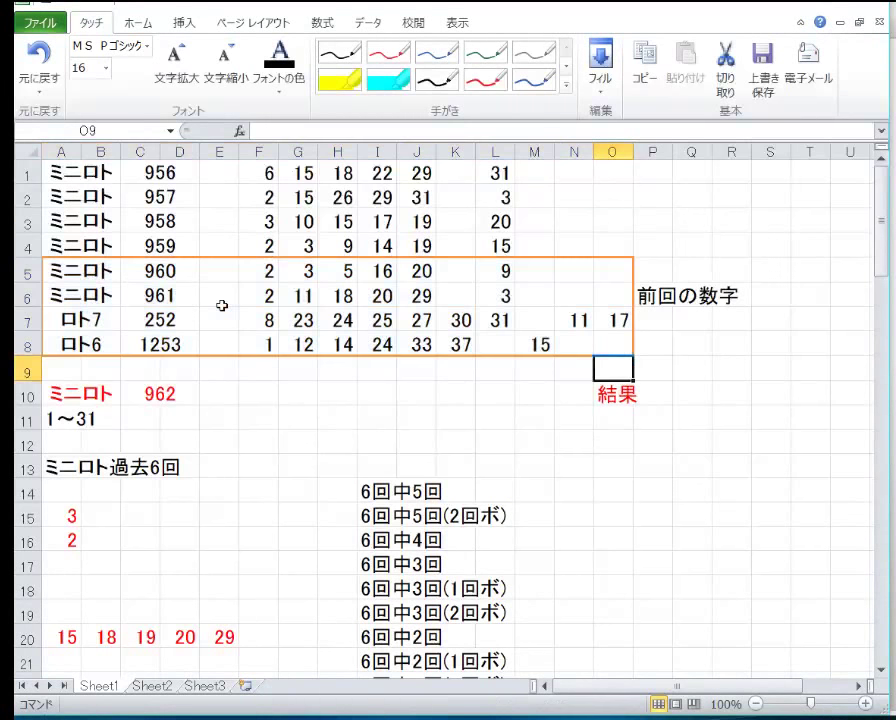
{"action": "key", "text": "Up"}
{"action": "key", "text": "Up"}
{"action": "key", "text": "Up"}
{"action": "key", "text": "Up"}
{"action": "key", "text": "Up"}
{"action": "key", "text": "Left"}
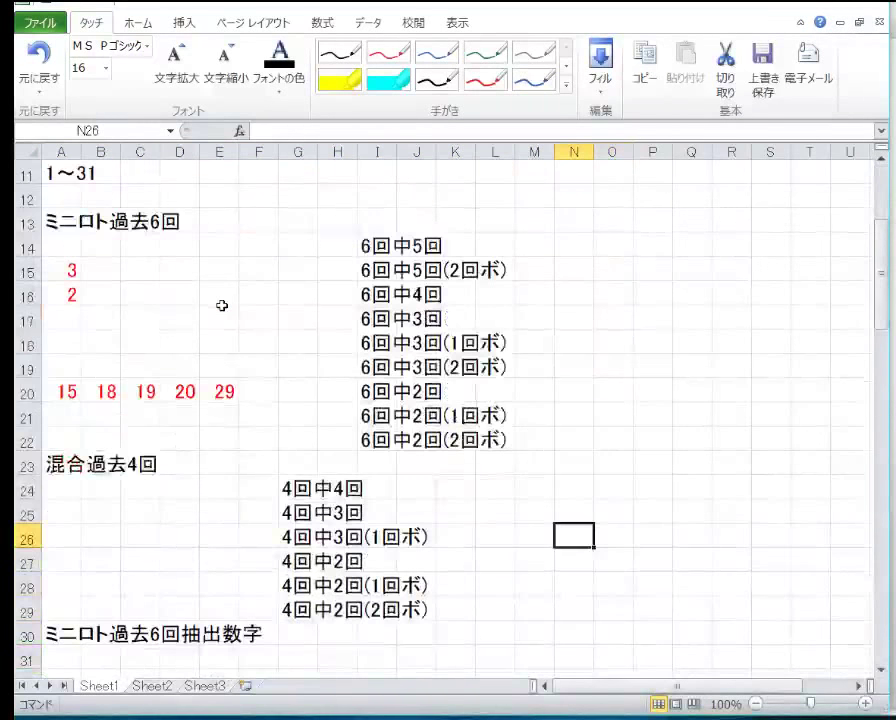
{"action": "key", "text": "Left"}
{"action": "key", "text": "Left"}
{"action": "key", "text": "Left"}
{"action": "key", "text": "Left"}
{"action": "key", "text": "Left"}
{"action": "key", "text": "Left"}
{"action": "key", "text": "Left"}
{"action": "key", "text": "Left"}
{"action": "key", "text": "Left"}
{"action": "key", "text": "Left"}
{"action": "key", "text": "Left"}
{"action": "key", "text": "Left"}
{"action": "key", "text": "Left"}
{"action": "key", "text": "Up"}
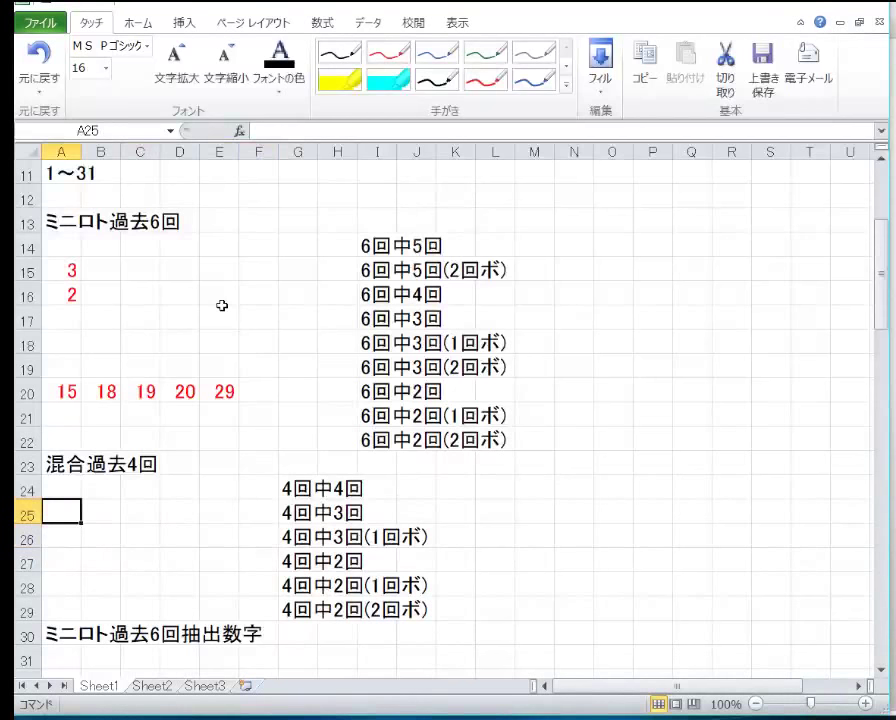
{"action": "key", "text": "Down"}
{"action": "key", "text": "Down"}
{"action": "key", "text": "Down"}
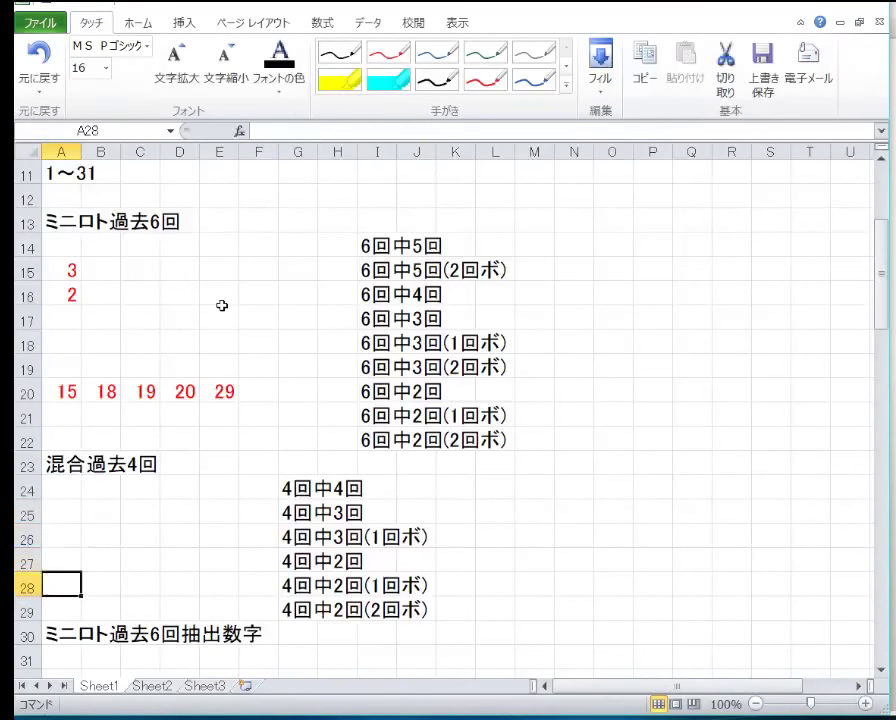
{"action": "key", "text": "Up"}
{"action": "type", "text": "2"}
{"action": "key", "text": "Right"}
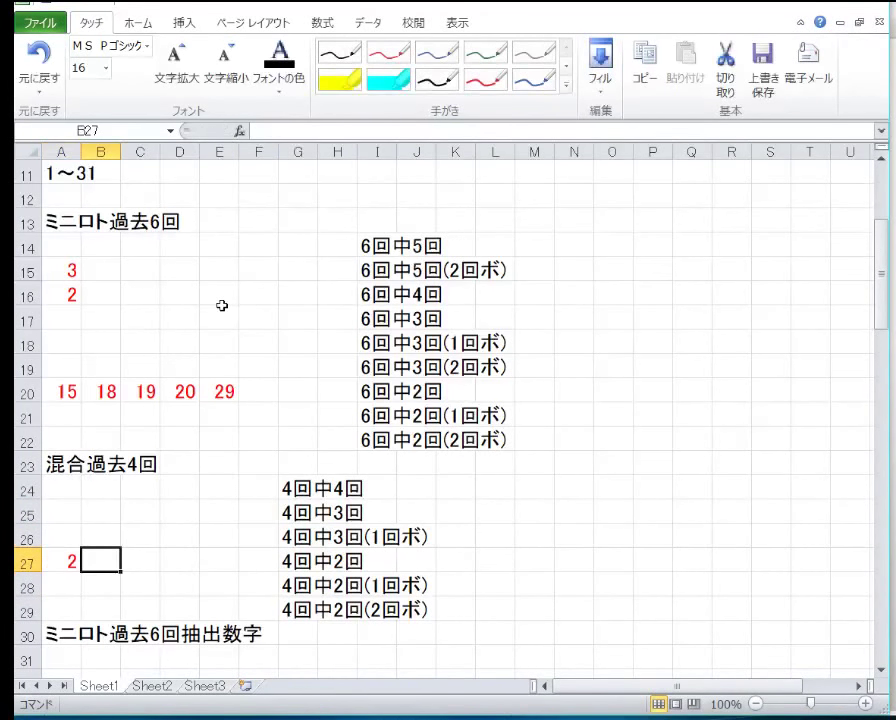
{"action": "type", "text": "20"}
{"action": "key", "text": "Right"}
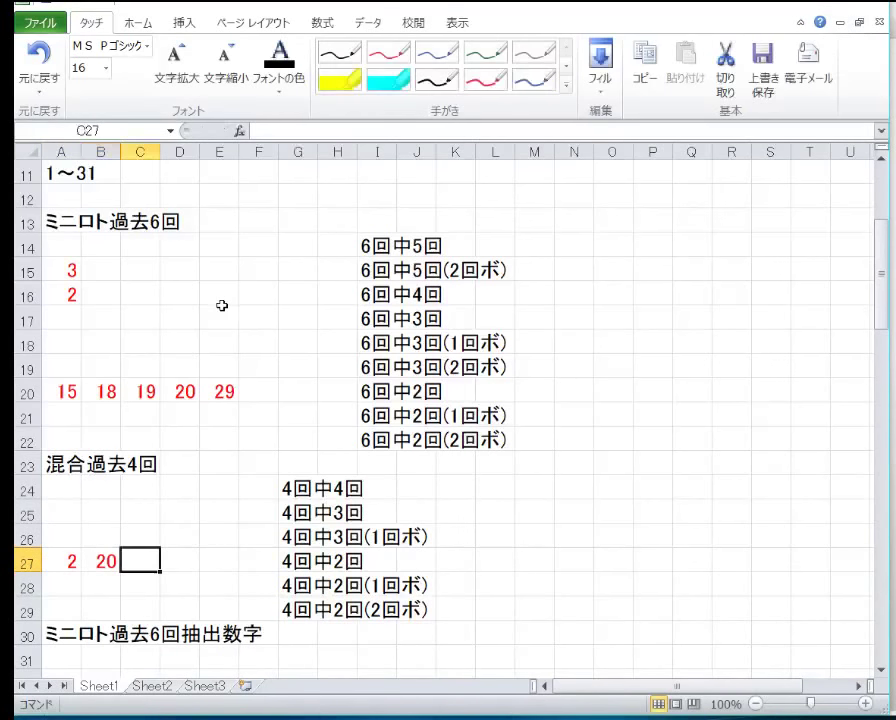
{"action": "type", "text": "24"}
{"action": "key", "text": "Return"}
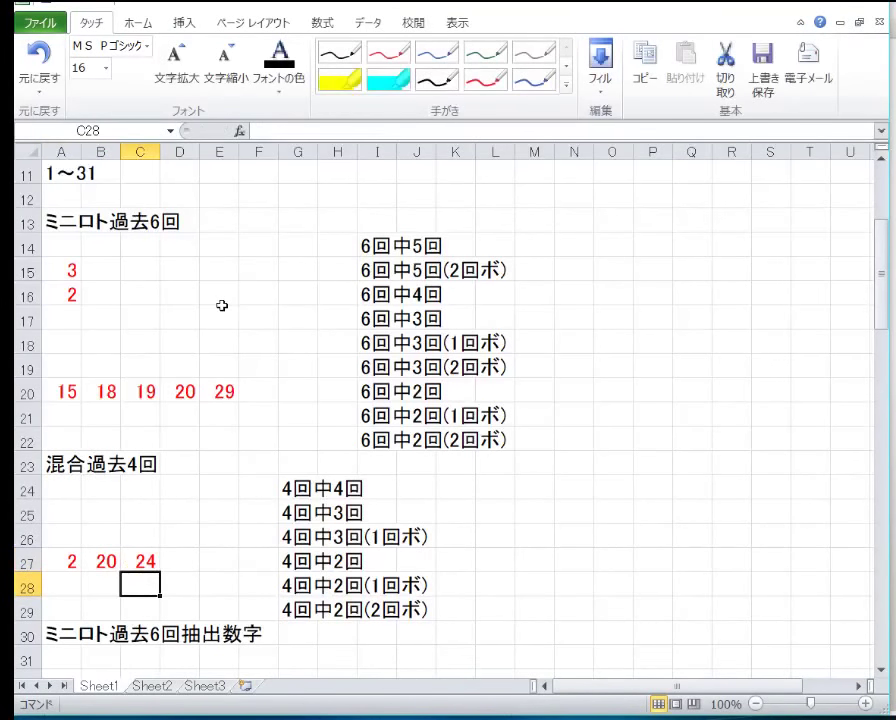
Step: Enter 3 in A28 for the 4回中2回(1回ボ) category
{"action": "key", "text": "Left"}
{"action": "key", "text": "Left"}
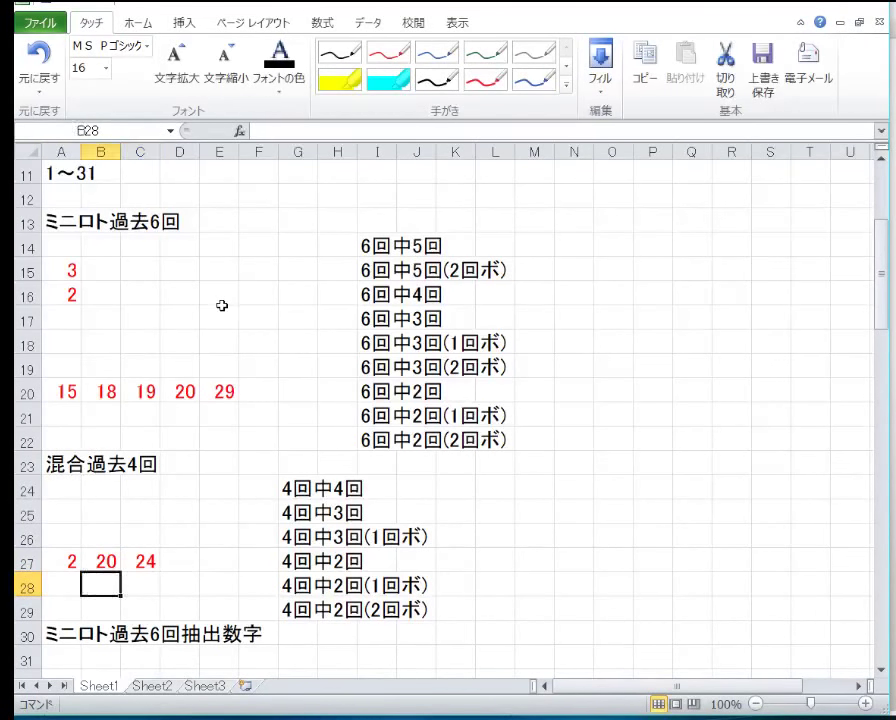
{"action": "type", "text": "3"}
{"action": "key", "text": "Return"}
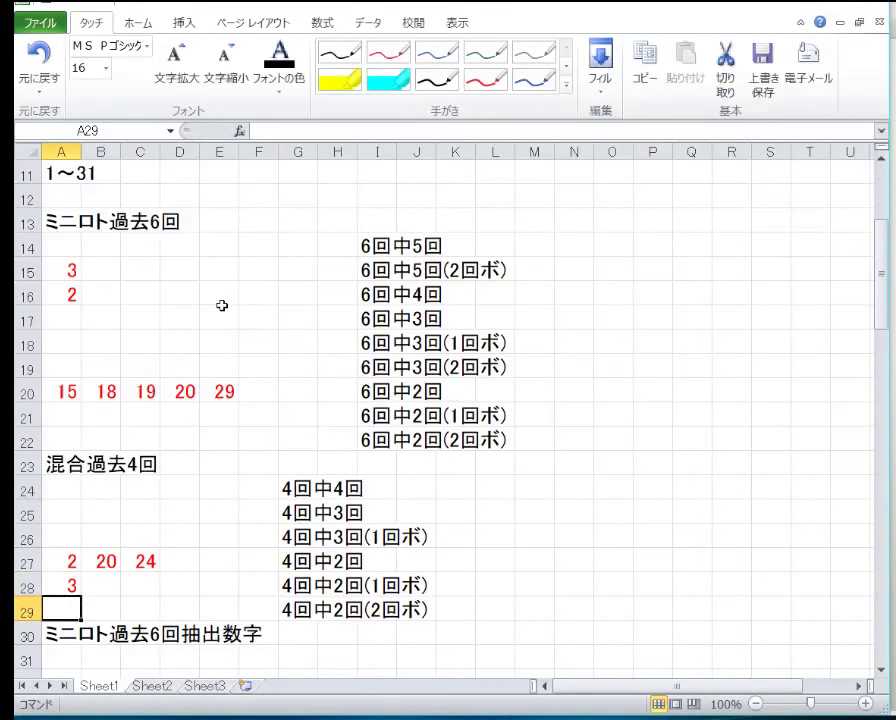
Step: Enter 2, 3, 5 and 6 in A31:D31 under ミニロト過去6回抽出数字
{"action": "scroll", "coordinate": [274, 342], "scroll_direction": "up", "scroll_amount": 2}
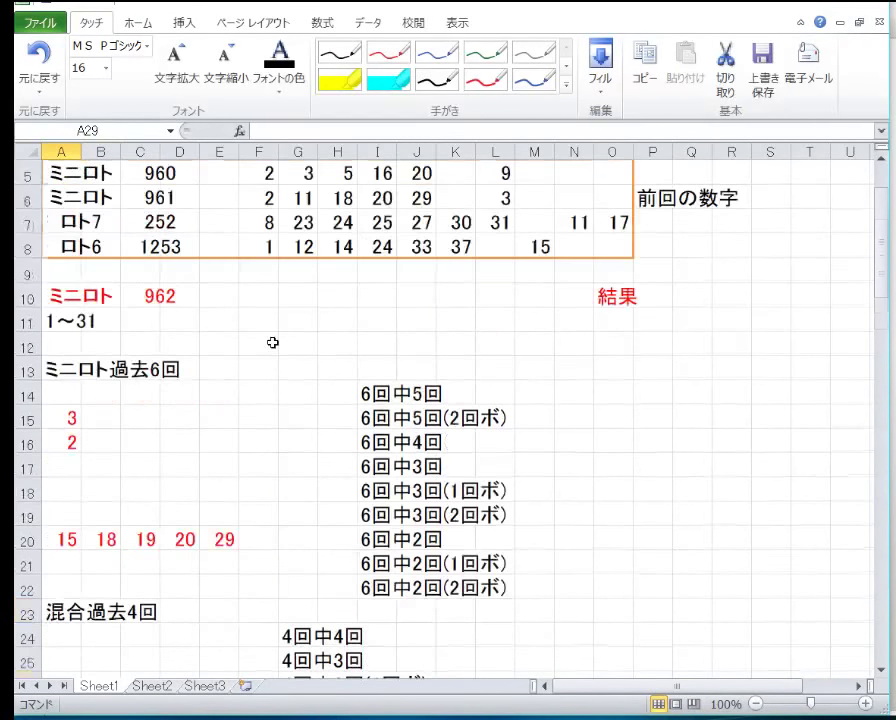
{"action": "scroll", "coordinate": [274, 372], "scroll_direction": "down", "scroll_amount": 4}
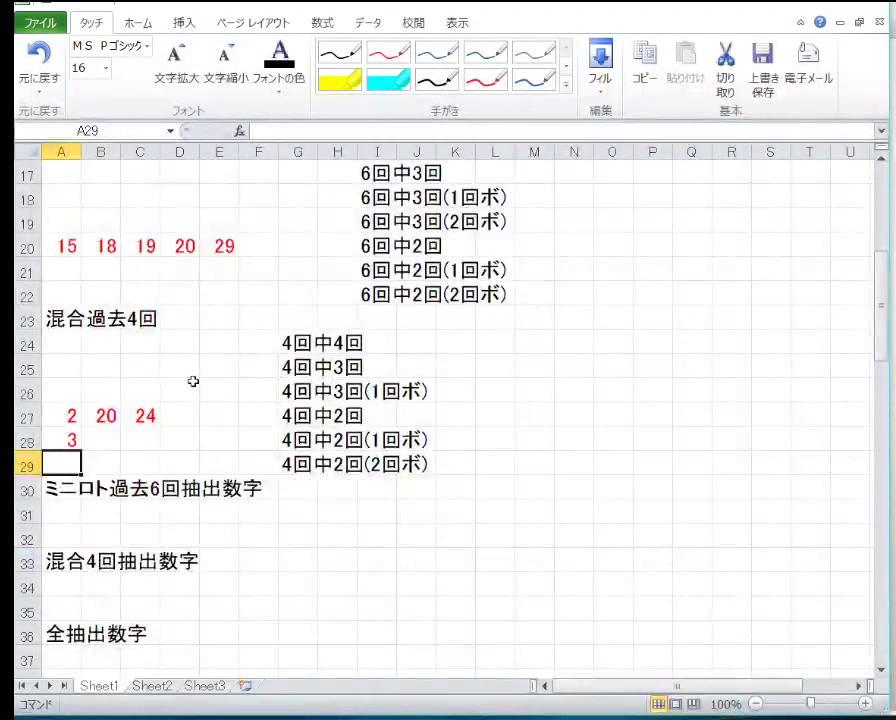
{"action": "key", "text": "Down"}
{"action": "key", "text": "Down"}
{"action": "type", "text": "2"}
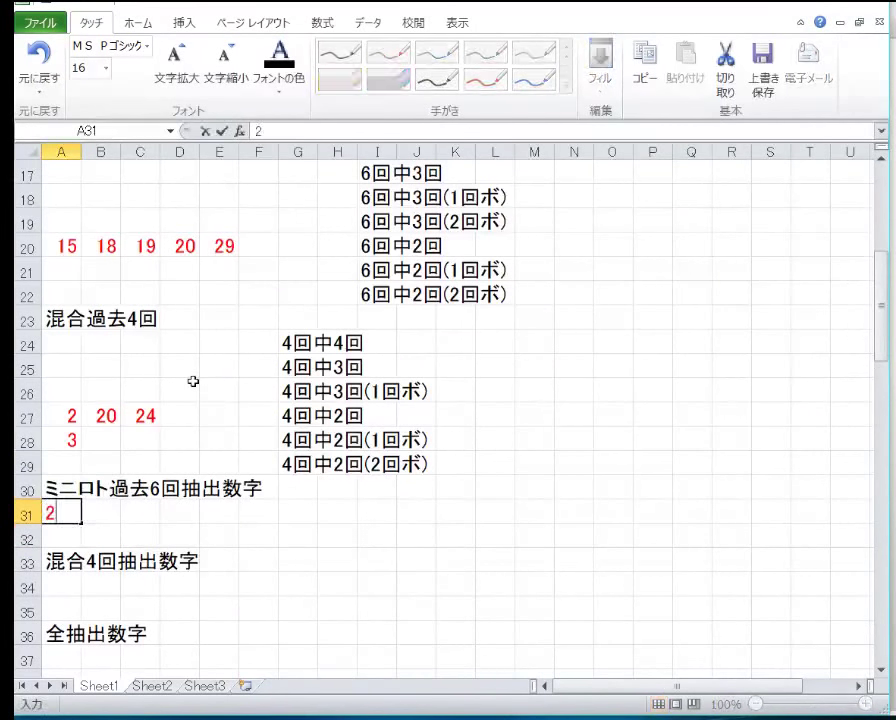
{"action": "key", "text": "Tab"}
{"action": "type", "text": "3"}
{"action": "key", "text": "Tab"}
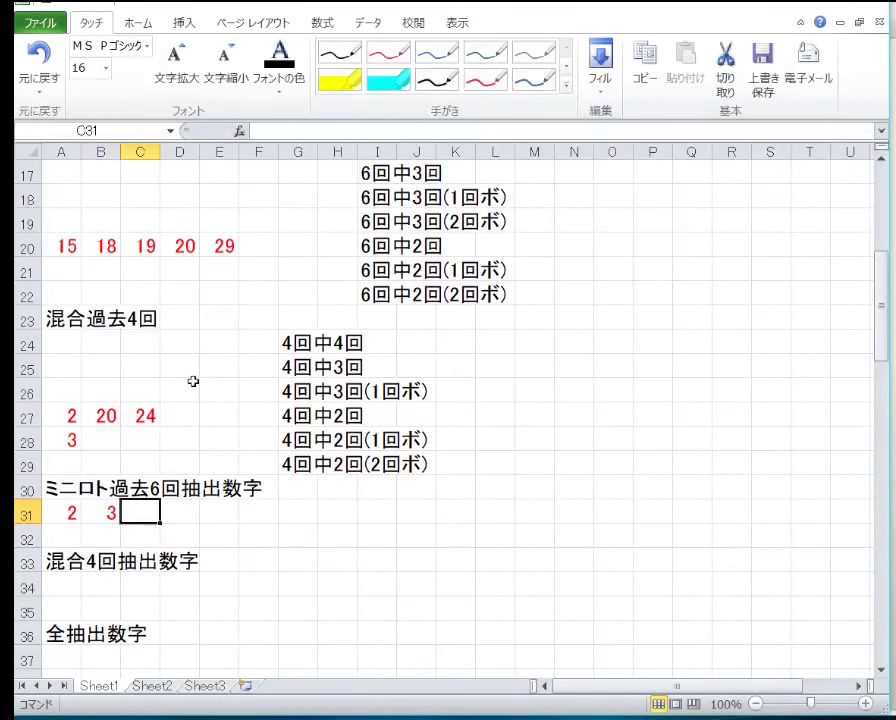
{"action": "type", "text": "5"}
{"action": "key", "text": "Tab"}
{"action": "type", "text": "6"}
{"action": "key", "text": "Tab"}
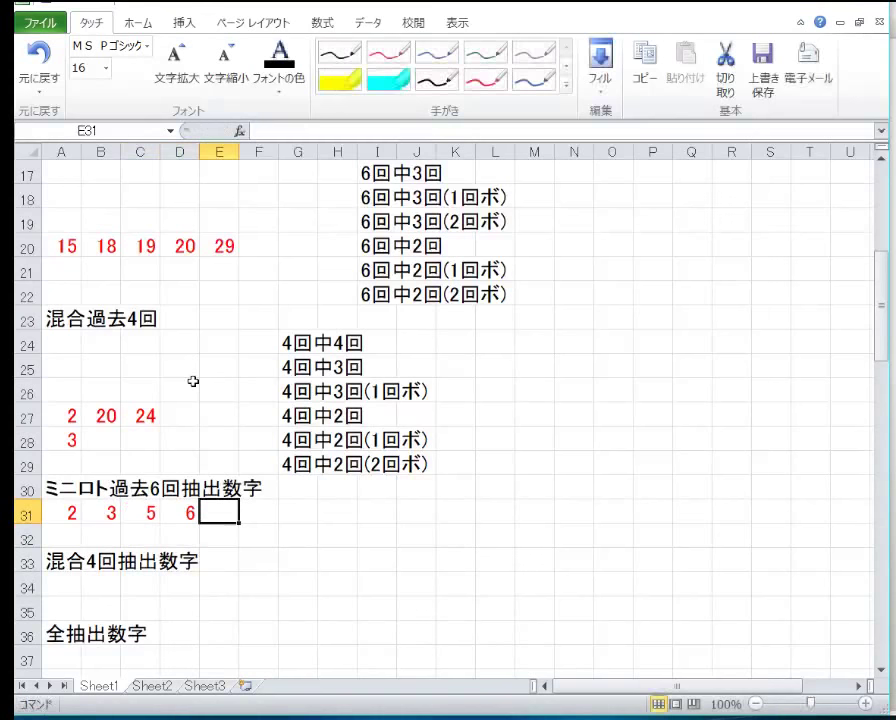
Step: Enter 9, 10, 11 and 14 in E31:H31 of the ミニロト過去6回抽出数字 list
{"action": "type", "text": "90"}
{"action": "key", "text": "Tab"}
{"action": "key", "text": "shift+Tab"}
{"action": "type", "text": "9"}
{"action": "key", "text": "Tab"}
{"action": "type", "text": "10"}
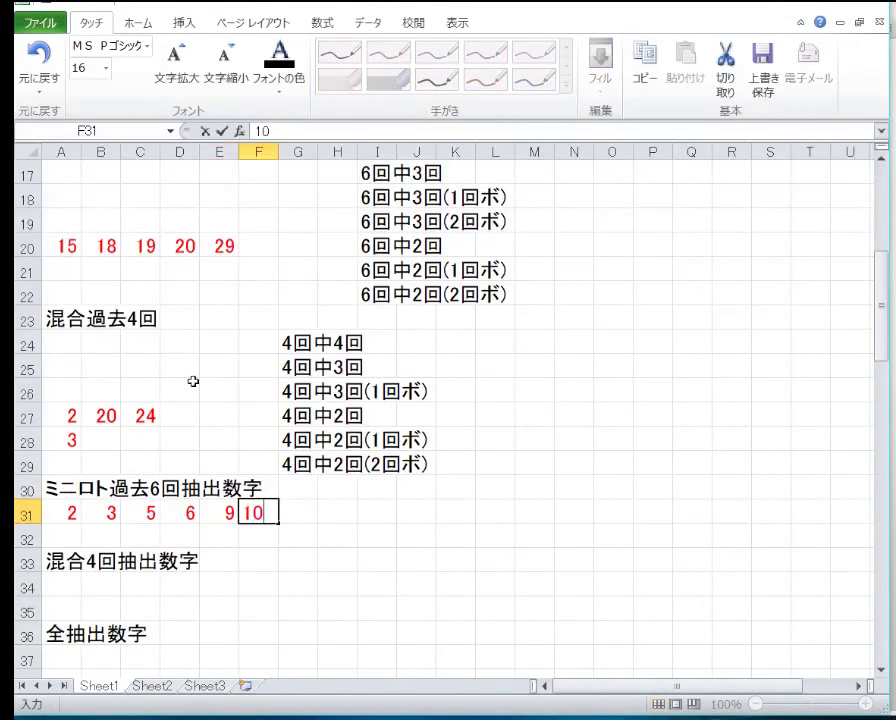
{"action": "key", "text": "Tab"}
{"action": "type", "text": "11"}
{"action": "key", "text": "Tab"}
{"action": "type", "text": "14"}
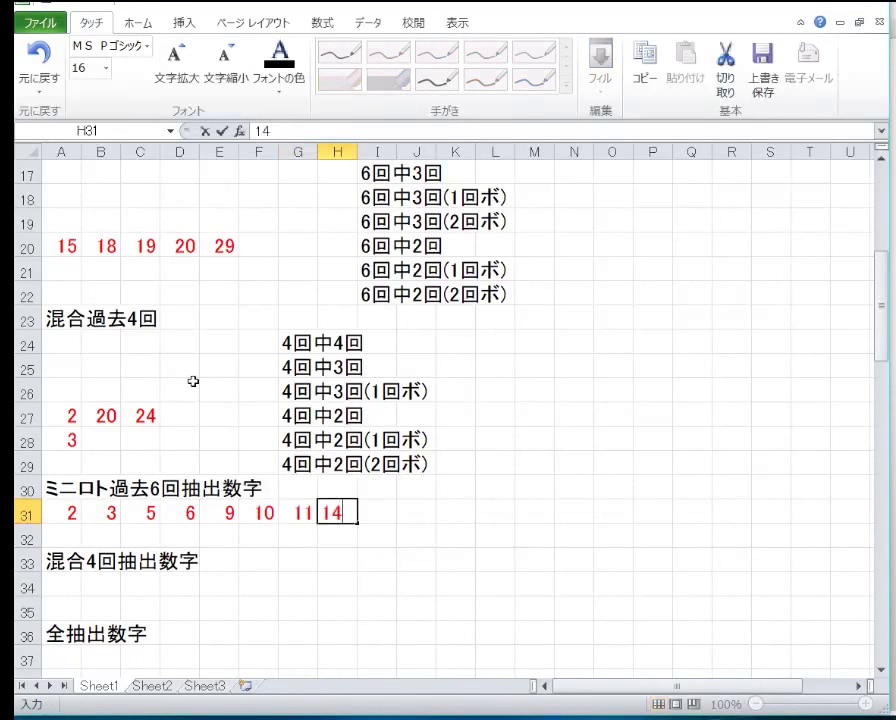
{"action": "key", "text": "Tab"}
Step: Enter 15, 17, 18 and 19 in I31:L31 of the ミニロト過去6回抽出数字 list
{"action": "type", "text": "15"}
{"action": "key", "text": "Tab"}
{"action": "type", "text": "17"}
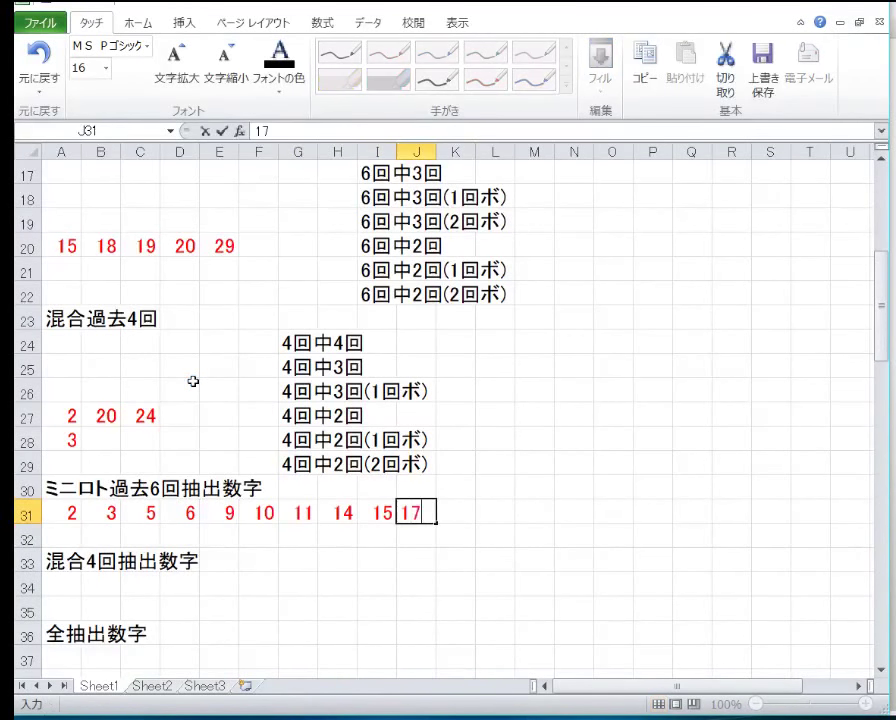
{"action": "key", "text": "Tab"}
{"action": "type", "text": "18"}
{"action": "key", "text": "Tab"}
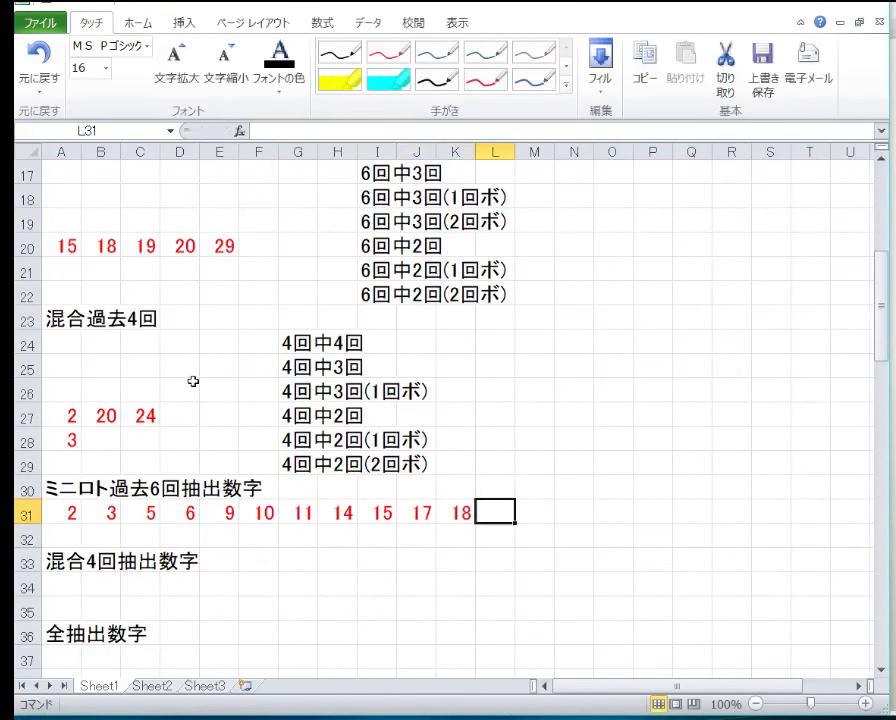
{"action": "type", "text": "19"}
{"action": "key", "text": "Return"}
Step: Enter 20 and 22 in A32:B32 as the second row of the ミニロト過去6回抽出数字 list
{"action": "key", "text": "Left"}
{"action": "key", "text": "Left"}
{"action": "key", "text": "Left"}
{"action": "key", "text": "Left"}
{"action": "key", "text": "Left"}
{"action": "key", "text": "Left"}
{"action": "key", "text": "Left"}
{"action": "key", "text": "Left"}
{"action": "key", "text": "Left"}
{"action": "key", "text": "Left"}
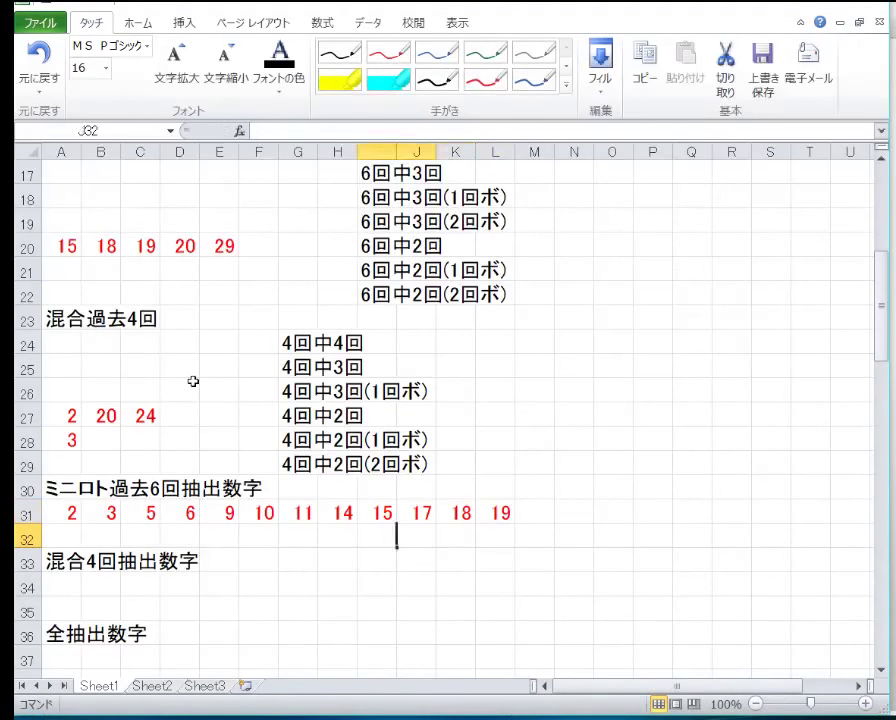
{"action": "type", "text": "20"}
{"action": "key", "text": "Tab"}
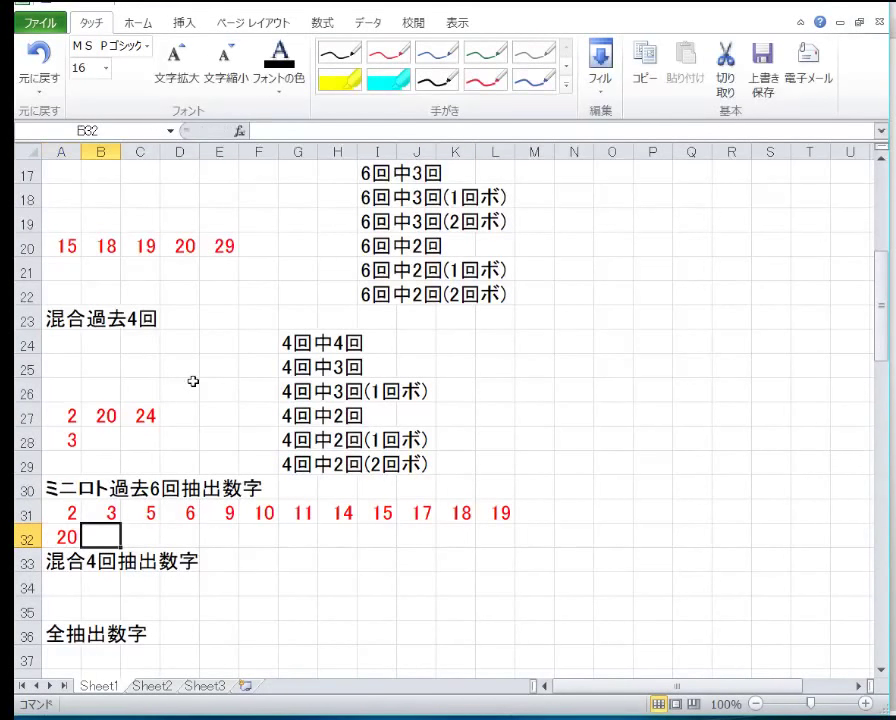
{"action": "type", "text": "22"}
{"action": "key", "text": "Tab"}
Step: Enter 26, 29 and 31 in C32:E32 of the ミニロト過去6回抽出数字 list
{"action": "type", "text": "26"}
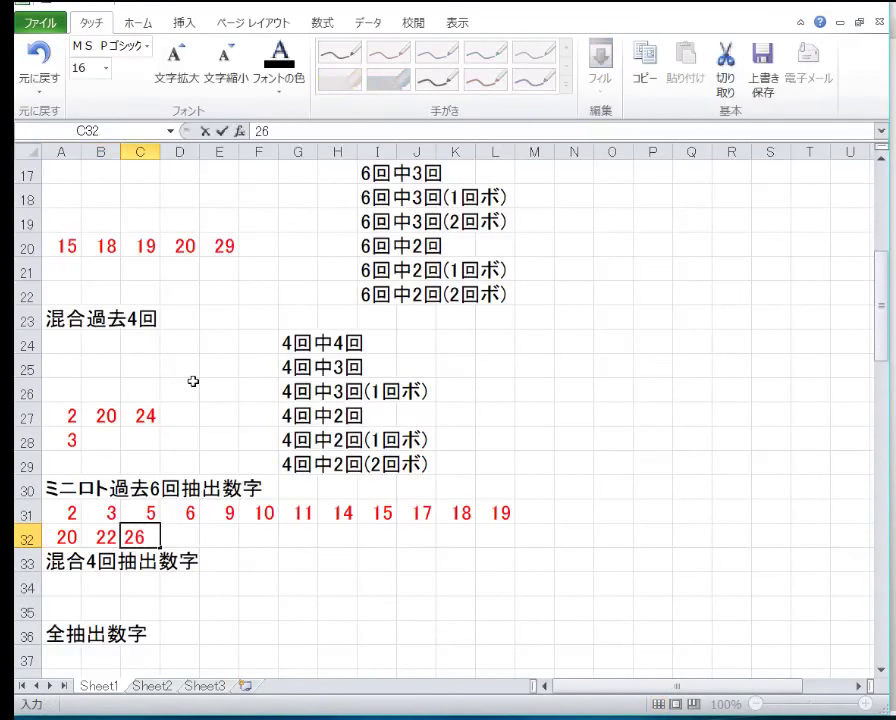
{"action": "key", "text": "Tab"}
{"action": "type", "text": "29"}
{"action": "key", "text": "Tab"}
{"action": "type", "text": "31"}
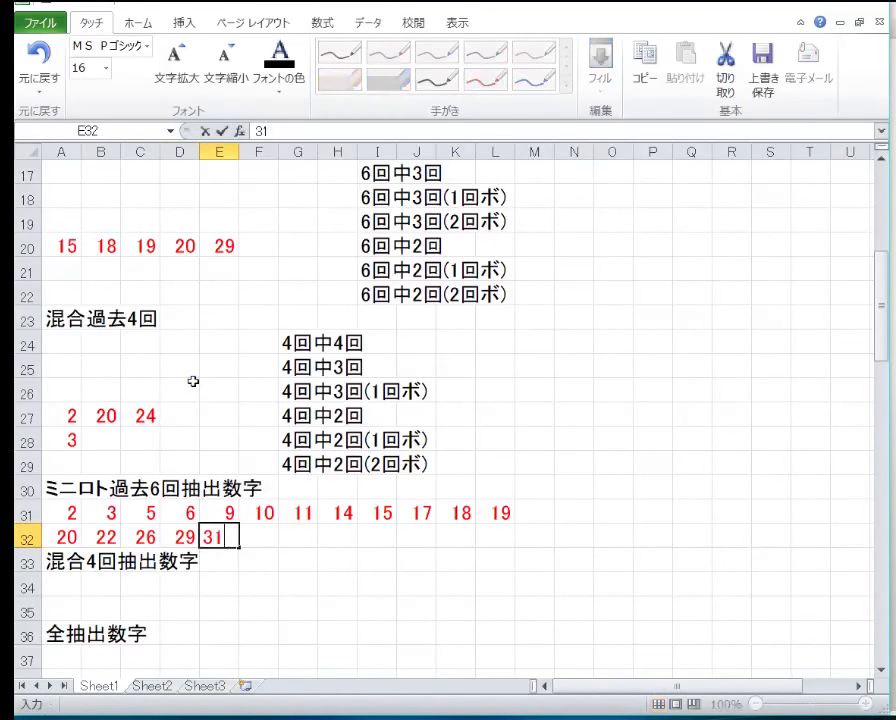
{"action": "key", "text": "Return"}
Step: Enter 1, 2, 3 and 5 in A34:D34 under 混合4回抽出数字
{"action": "key", "text": "Return"}
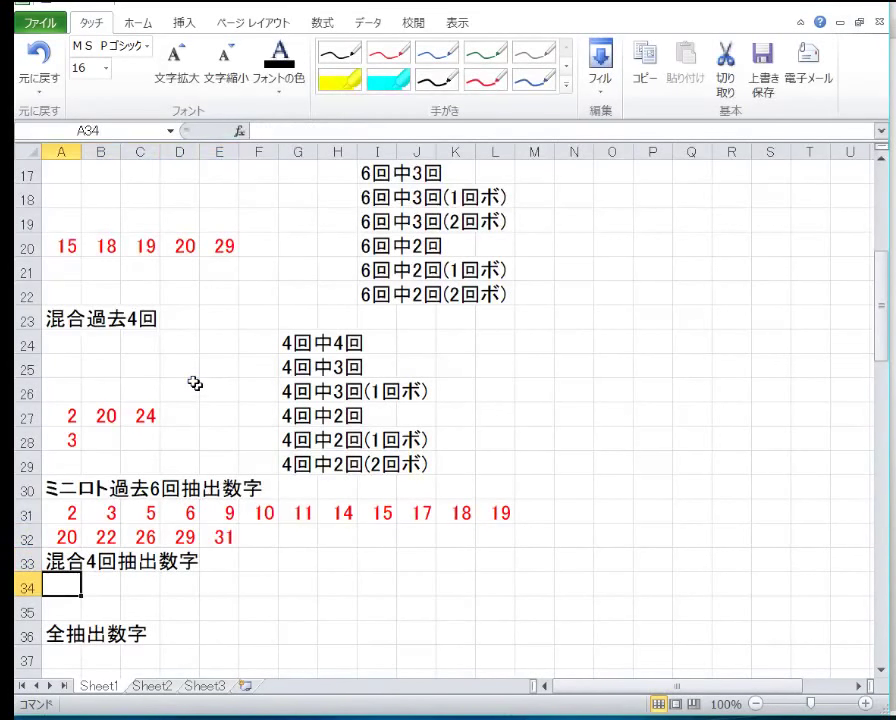
{"action": "type", "text": "1"}
{"action": "key", "text": "Tab"}
{"action": "type", "text": "2"}
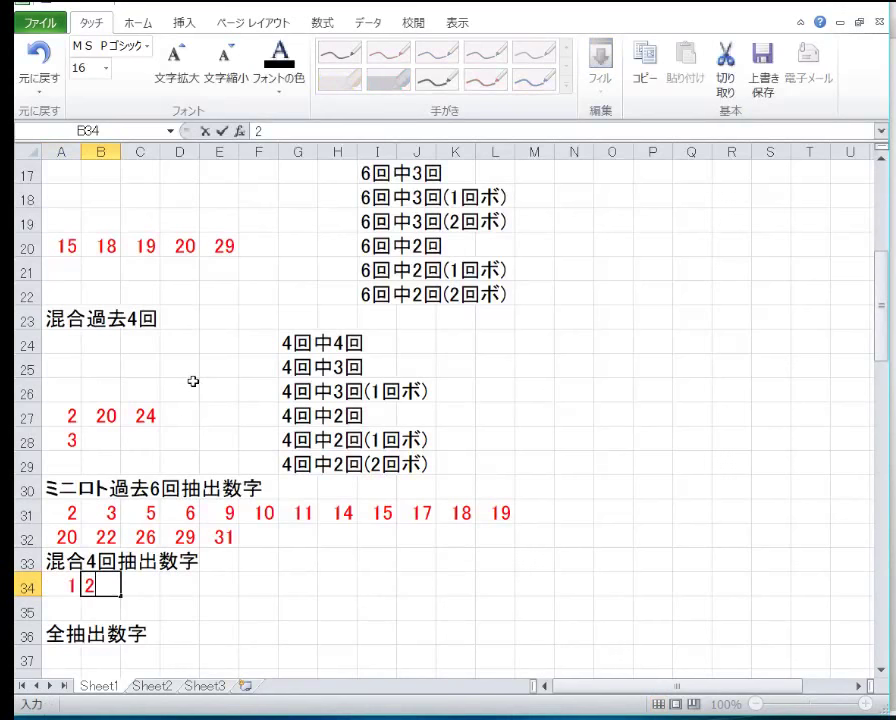
{"action": "key", "text": "Tab"}
{"action": "type", "text": "3"}
{"action": "key", "text": "Tab"}
{"action": "type", "text": "5"}
{"action": "key", "text": "Tab"}
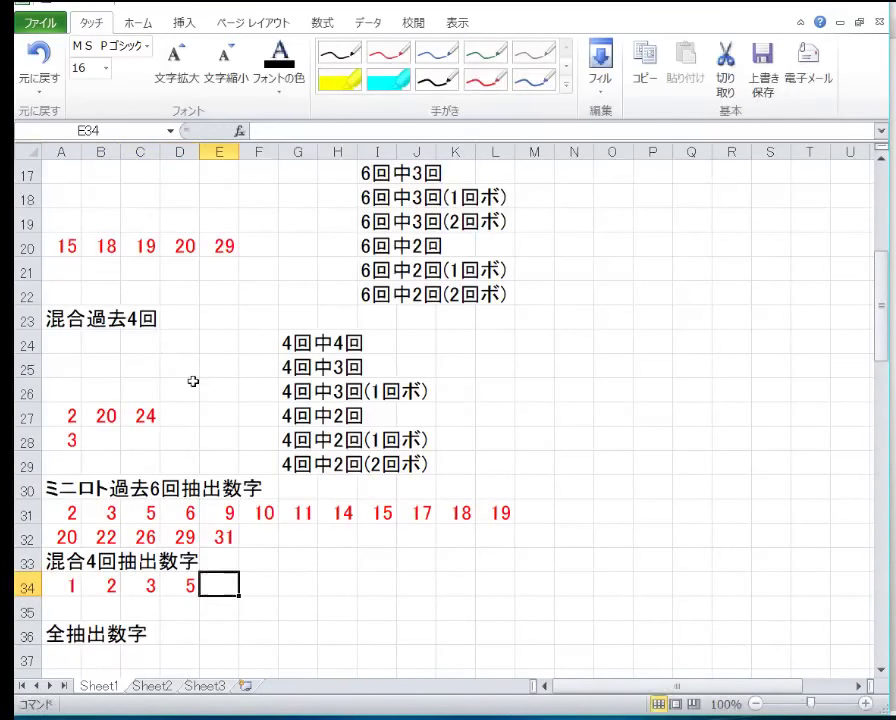
Step: Enter 8, 9, 11 and 12 in E34:H34 of the 混合4回抽出数字 list
{"action": "type", "text": "8"}
{"action": "key", "text": "Tab"}
{"action": "type", "text": "8"}
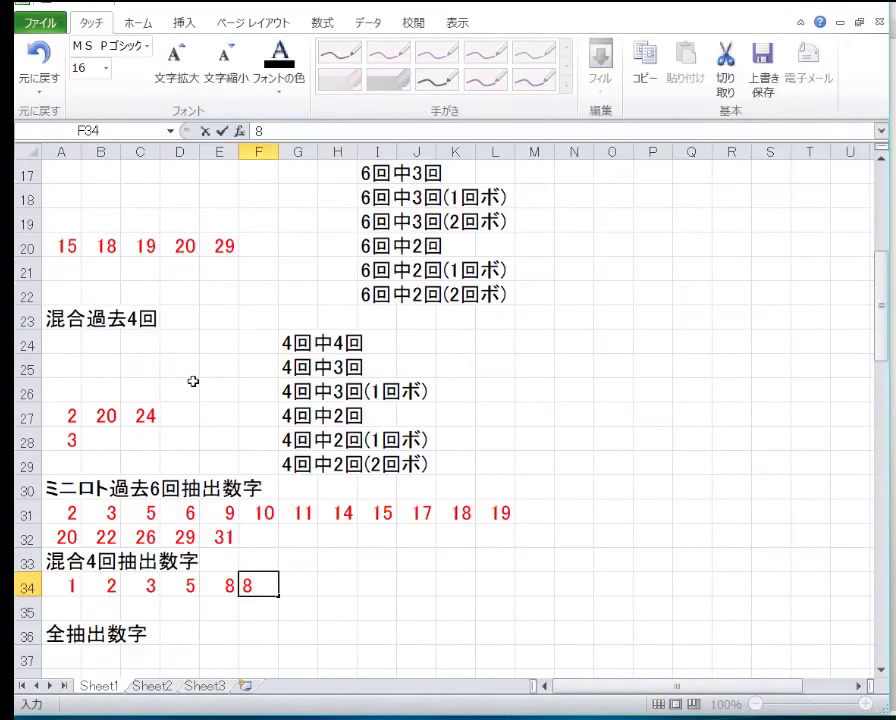
{"action": "key", "text": "BackSpace"}
{"action": "type", "text": "9"}
{"action": "key", "text": "Tab"}
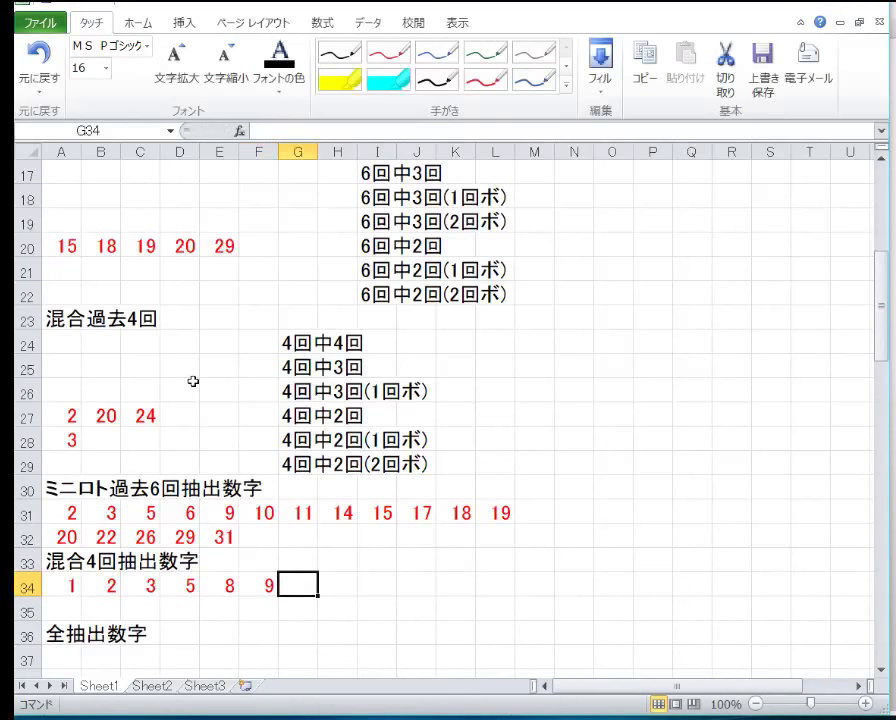
{"action": "type", "text": "11"}
{"action": "key", "text": "Tab"}
{"action": "type", "text": "12"}
{"action": "key", "text": "Tab"}
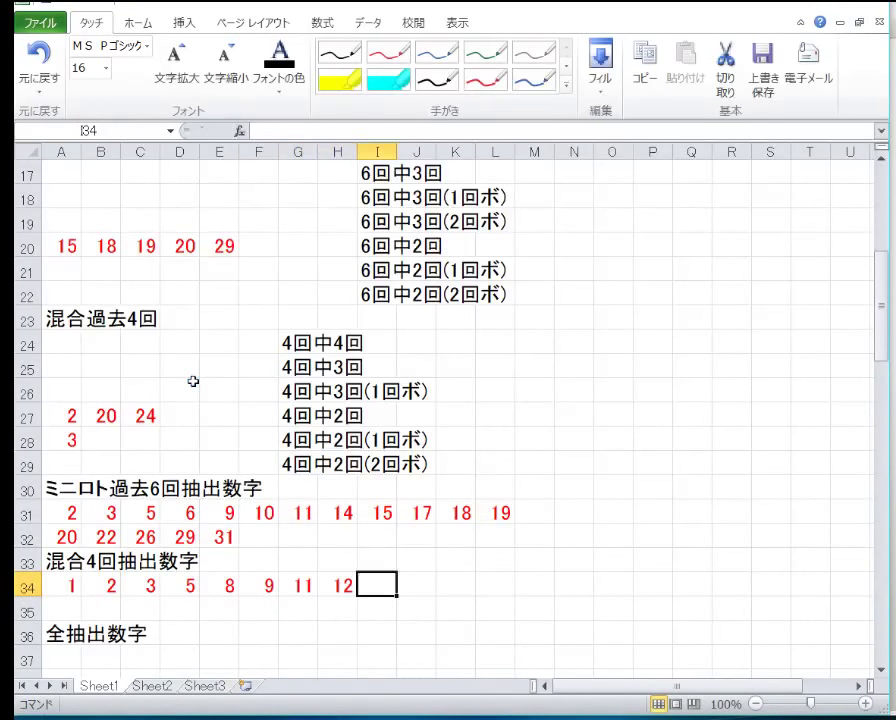
Step: Enter 14, 15, 16, 17 and 18 in I34:M34 of the 混合4回抽出数字 list
{"action": "type", "text": "14"}
{"action": "key", "text": "Tab"}
{"action": "type", "text": "15"}
{"action": "key", "text": "Tab"}
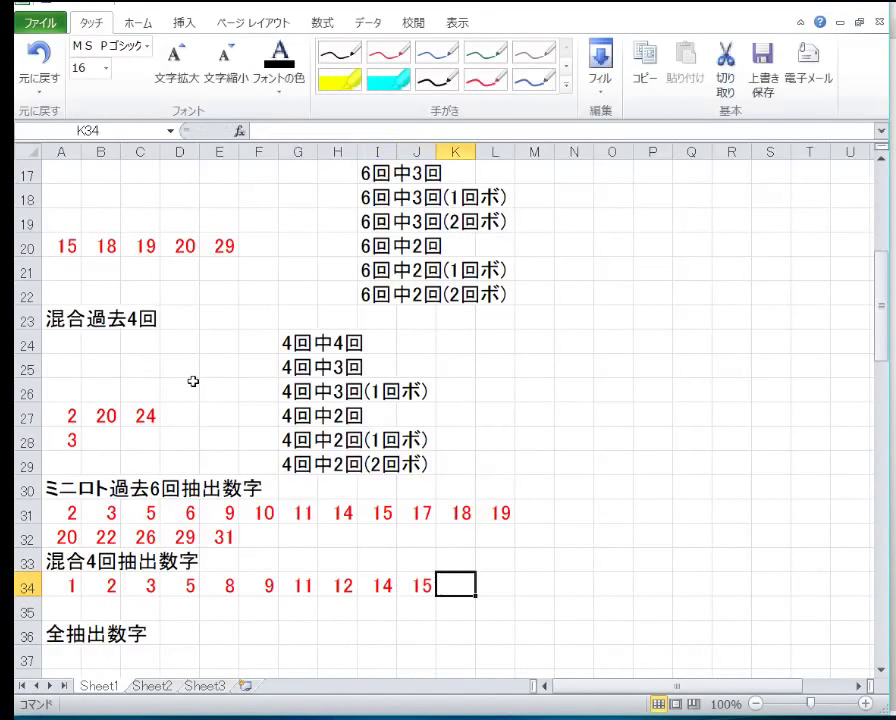
{"action": "type", "text": "16"}
{"action": "key", "text": "Tab"}
{"action": "type", "text": "17"}
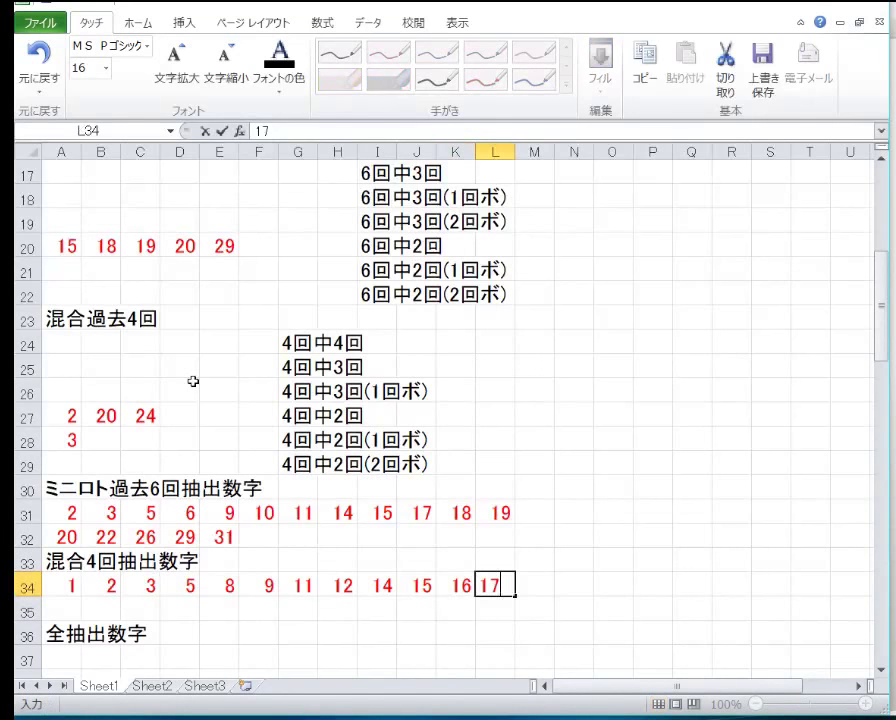
{"action": "key", "text": "Tab"}
{"action": "type", "text": "18"}
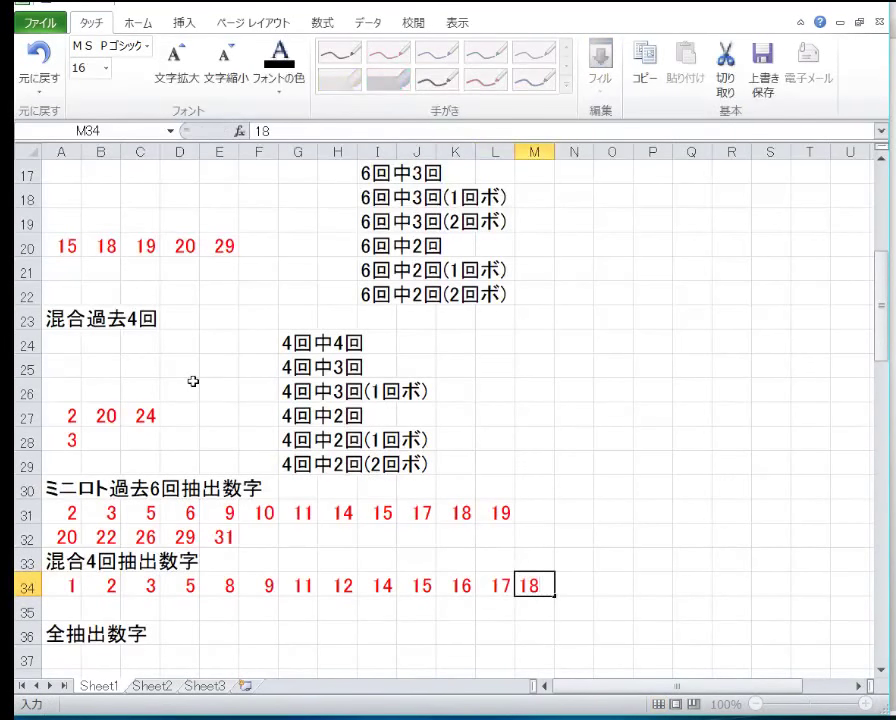
{"action": "key", "text": "Return"}
Step: Enter 20, 23, 24 and 25 in A35:D35 as the second row of the 混合4回抽出数字 list
{"action": "type", "text": "2"}
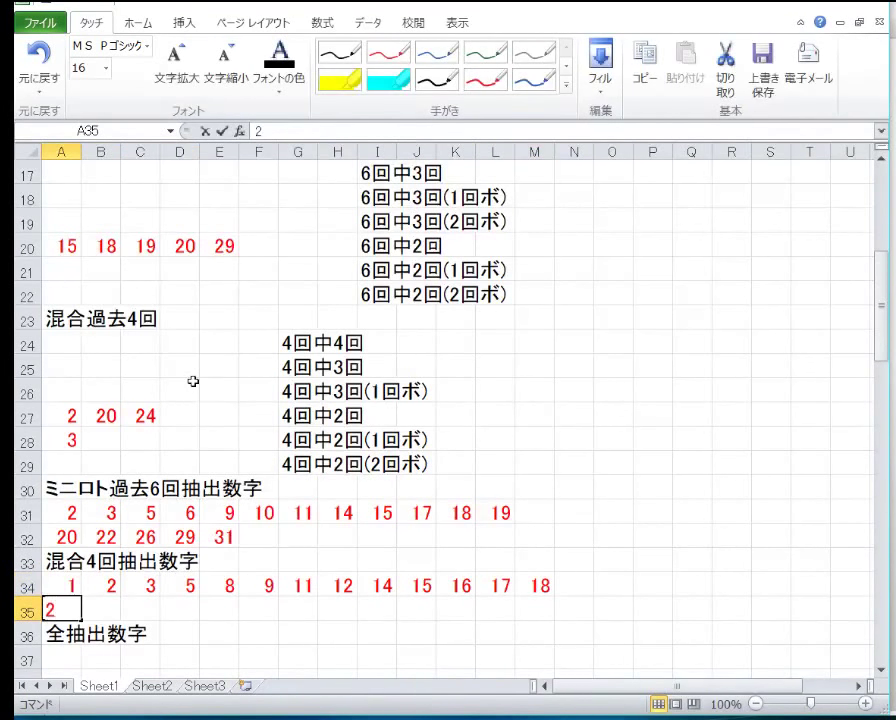
{"action": "type", "text": "0"}
{"action": "key", "text": "Tab"}
{"action": "type", "text": "23"}
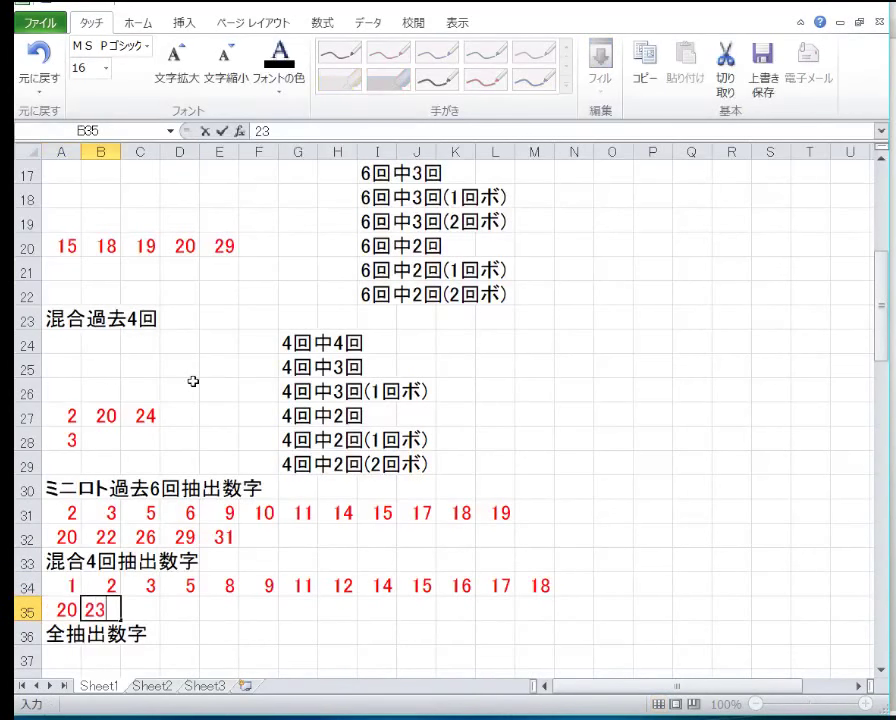
{"action": "key", "text": "Tab"}
{"action": "type", "text": "24"}
{"action": "key", "text": "Tab"}
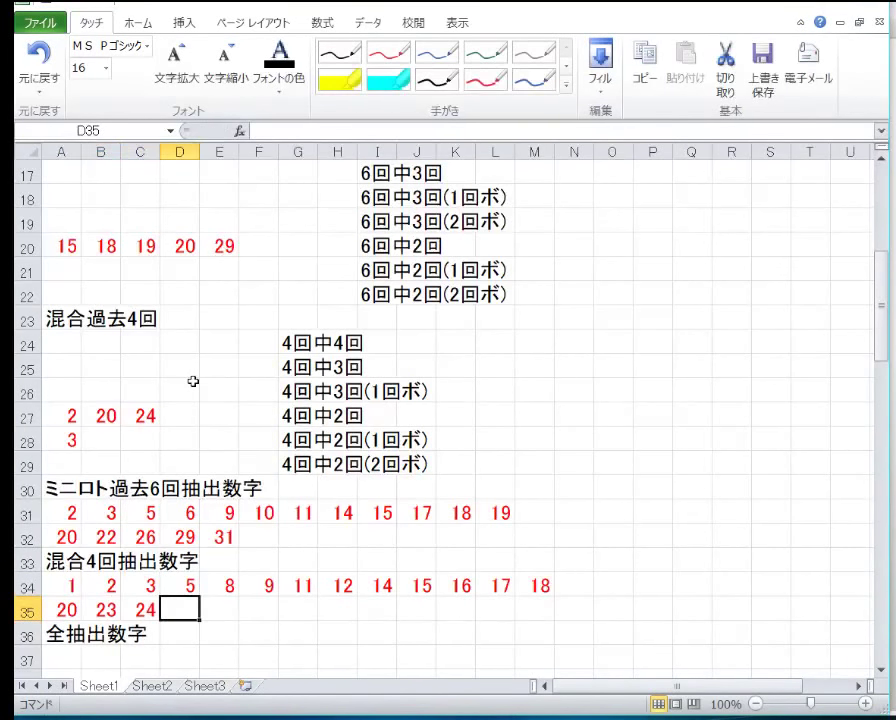
{"action": "type", "text": "25"}
{"action": "key", "text": "Tab"}
Step: Enter 27, 29, 30 and 31 in E35:H35 of the 混合4回抽出数字 list
{"action": "type", "text": "27"}
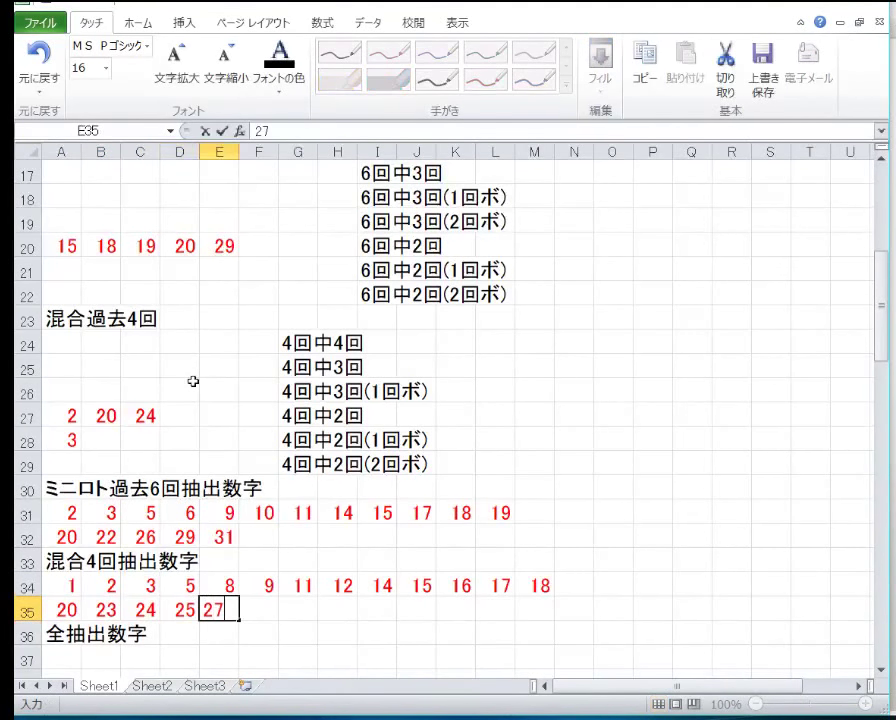
{"action": "key", "text": "Tab"}
{"action": "type", "text": "29"}
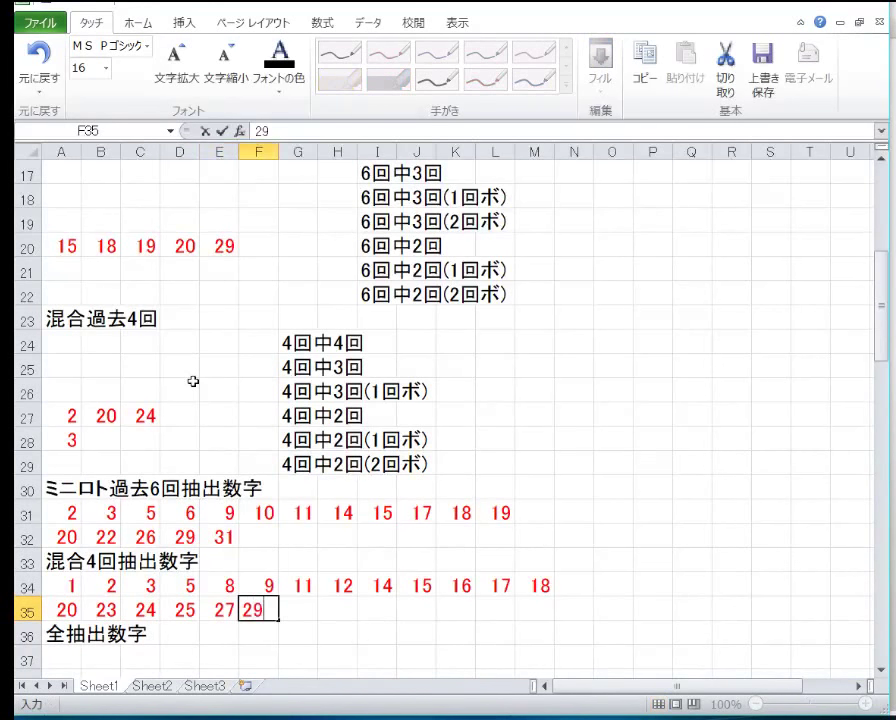
{"action": "key", "text": "Tab"}
{"action": "type", "text": "30"}
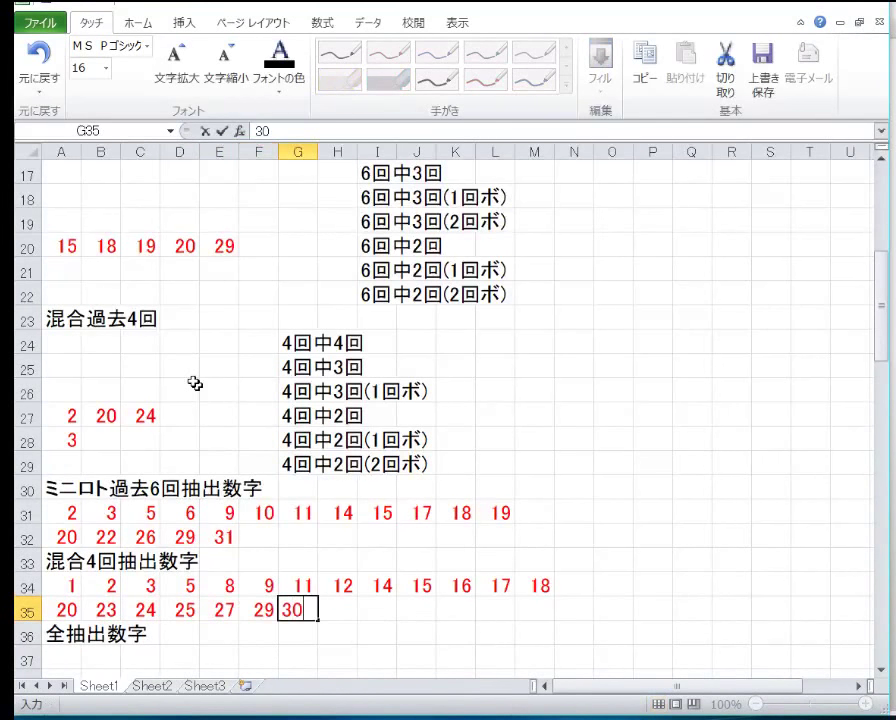
{"action": "key", "text": "Tab"}
{"action": "type", "text": "31"}
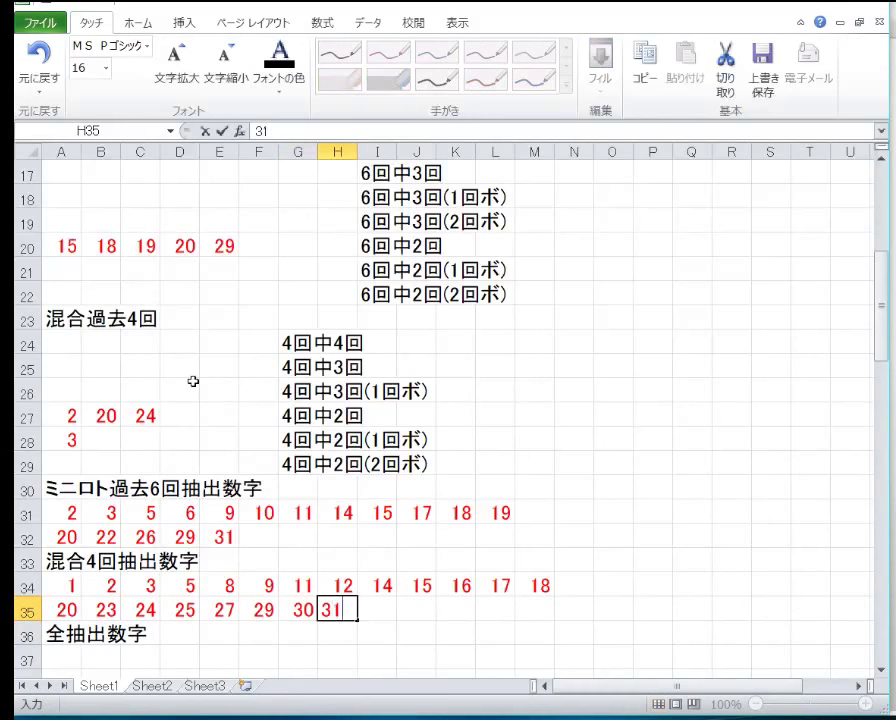
{"action": "key", "text": "Tab"}
Step: Enter 33 and 37 in I35:J35 of the 混合4回抽出数字 list
{"action": "type", "text": "33"}
{"action": "key", "text": "Tab"}
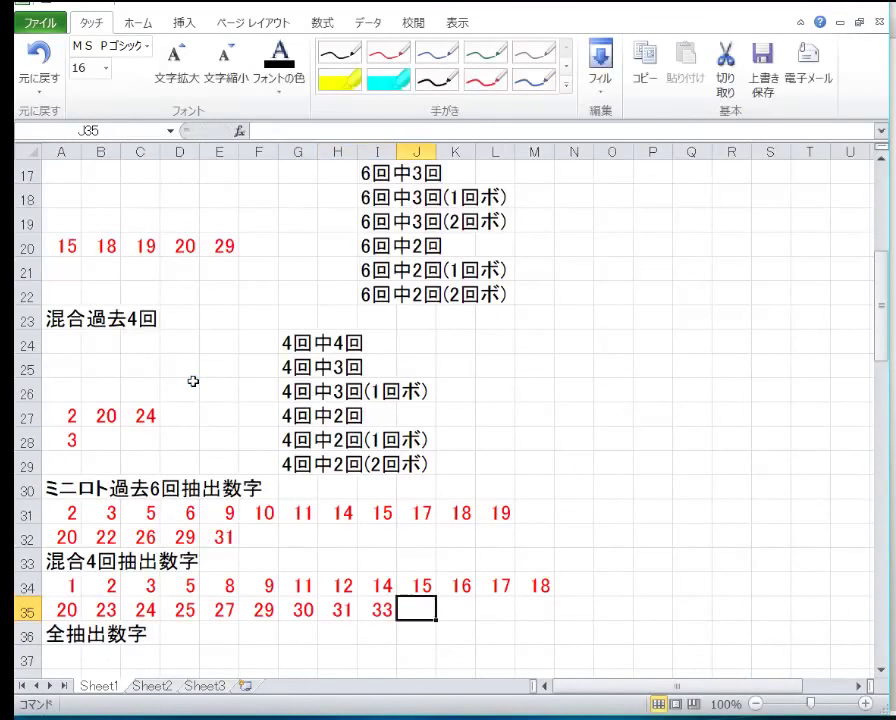
{"action": "type", "text": "37"}
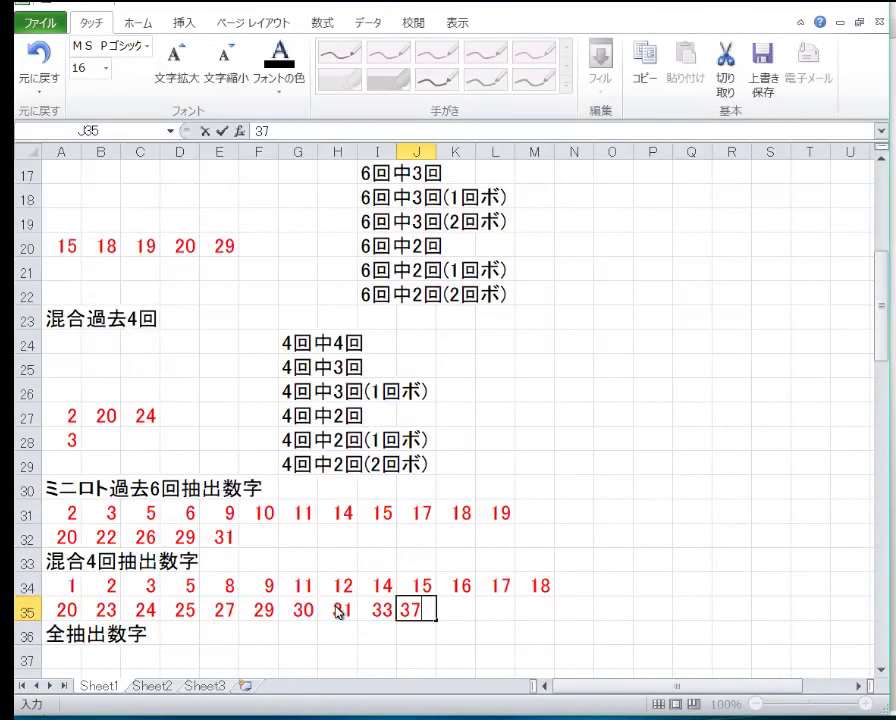
{"action": "key", "text": "Return"}
{"action": "key", "text": "Return"}
{"action": "key", "text": "Return"}
{"action": "key", "text": "Return"}
{"action": "key", "text": "Return"}
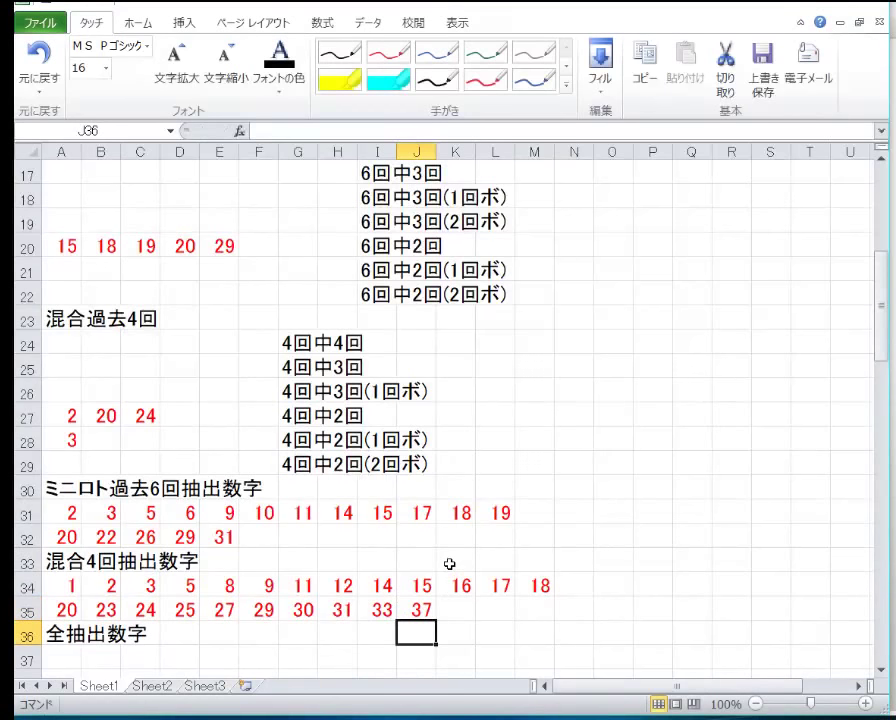
Step: Enter 1 and 2 in A37:B37 under 全抽出数字
{"action": "key", "text": "Up"}
{"action": "key", "text": "Up"}
{"action": "key", "text": "Up"}
{"action": "key", "text": "Up"}
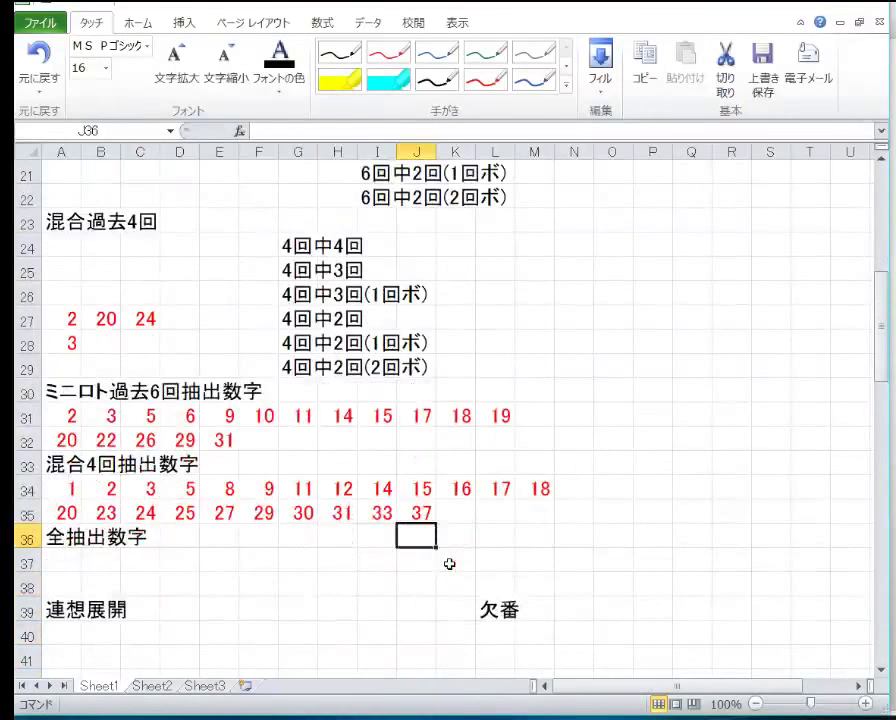
{"action": "key", "text": "Left"}
{"action": "key", "text": "Left"}
{"action": "key", "text": "Left"}
{"action": "key", "text": "Left"}
{"action": "key", "text": "Left"}
{"action": "key", "text": "Left"}
{"action": "key", "text": "Left"}
{"action": "key", "text": "Left"}
{"action": "key", "text": "Left"}
{"action": "key", "text": "Down"}
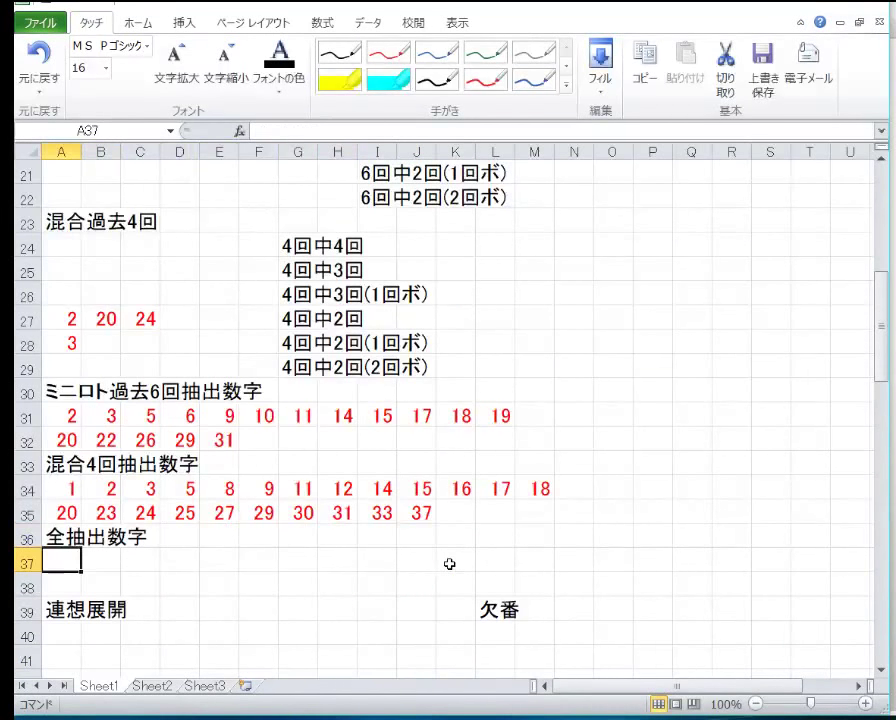
{"action": "type", "text": "1"}
{"action": "key", "text": "Tab"}
{"action": "type", "text": "2"}
{"action": "key", "text": "Tab"}
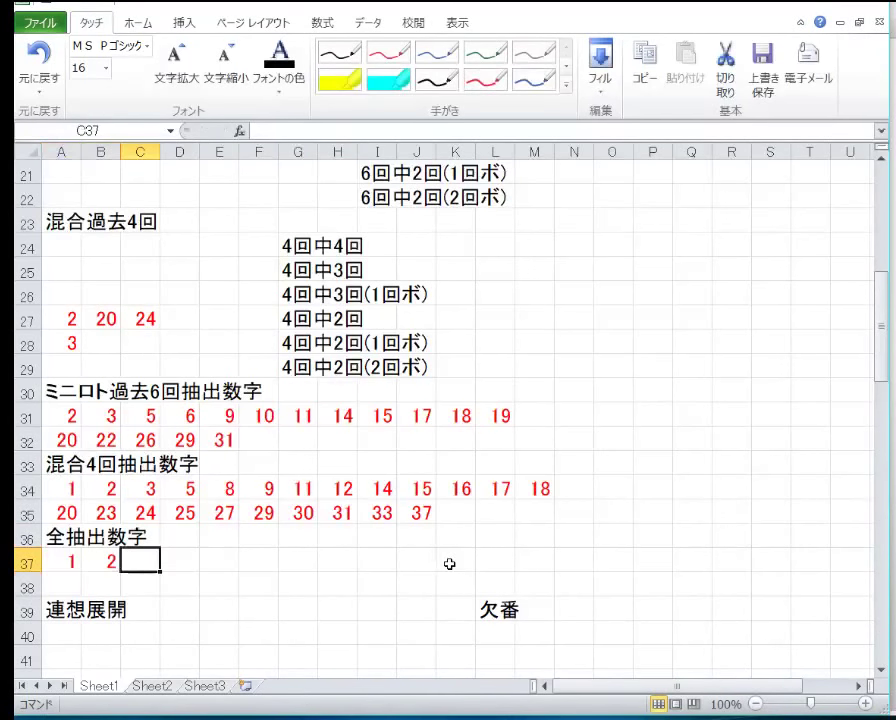
Step: Enter 3, 5, 6 and 8 in C37:F37 of the 全抽出数字 list
{"action": "type", "text": "3"}
{"action": "key", "text": "Tab"}
{"action": "type", "text": "5"}
{"action": "key", "text": "Tab"}
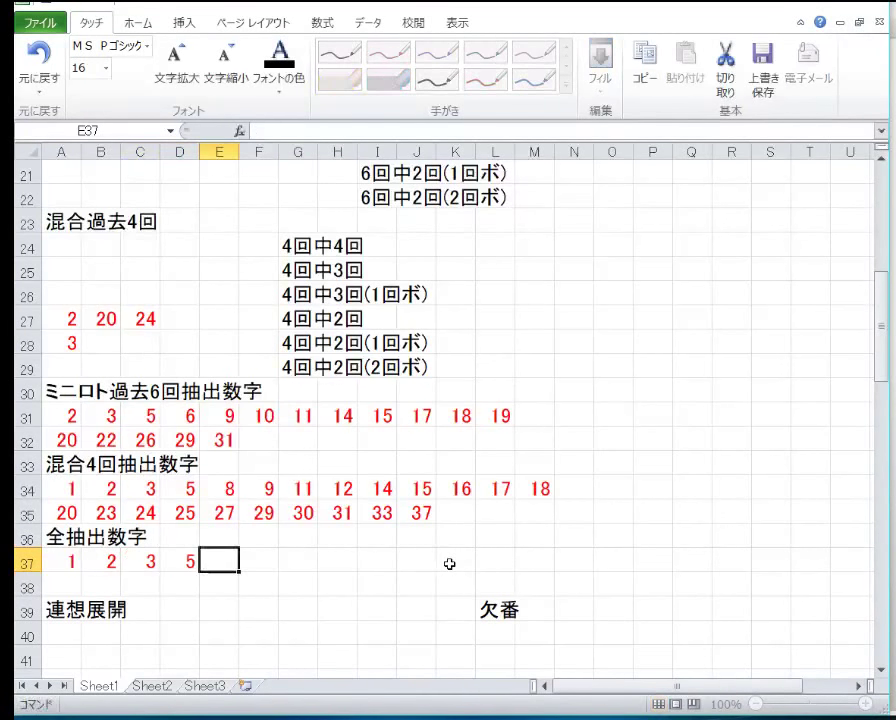
{"action": "type", "text": "6"}
{"action": "key", "text": "Tab"}
{"action": "type", "text": "8"}
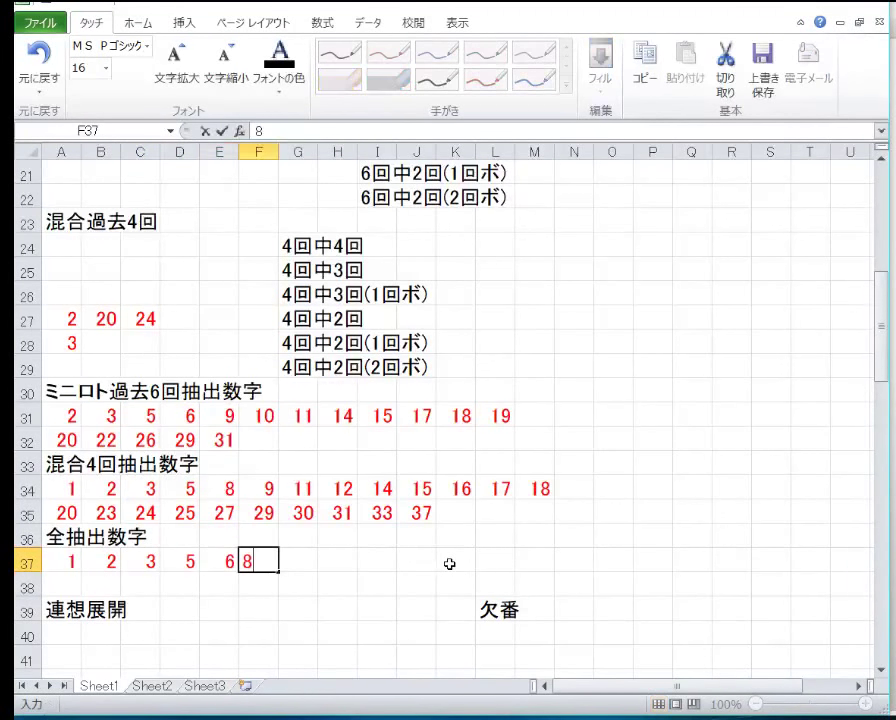
{"action": "key", "text": "Tab"}
Step: Enter 9, 10 and 11 in G37:I37 of the 全抽出数字 list
{"action": "type", "text": "9"}
{"action": "key", "text": "Tab"}
{"action": "type", "text": "11"}
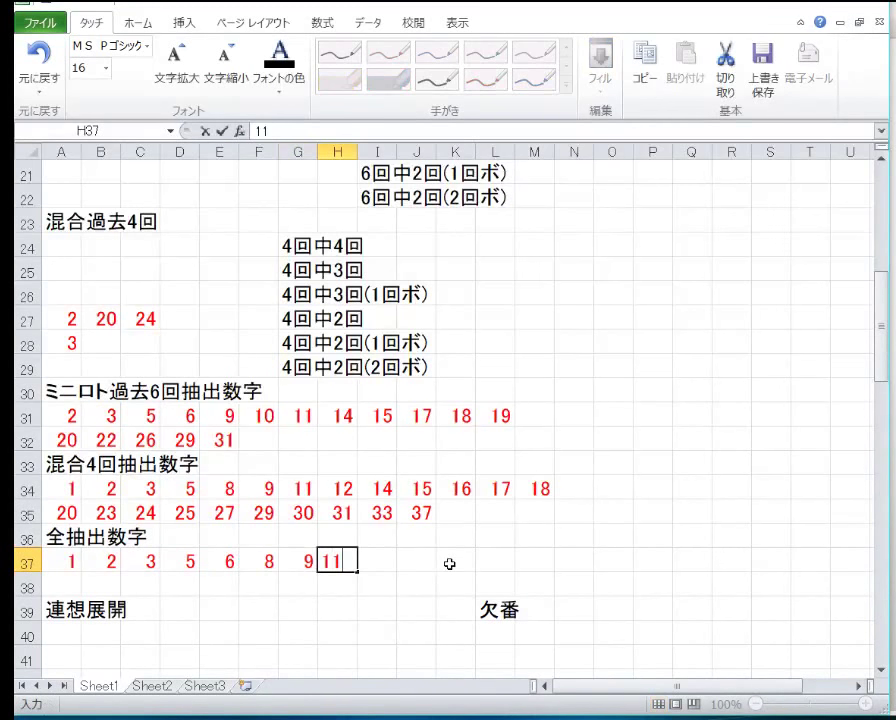
{"action": "key", "text": "BackSpace"}
{"action": "type", "text": "0"}
{"action": "key", "text": "Tab"}
{"action": "type", "text": "11"}
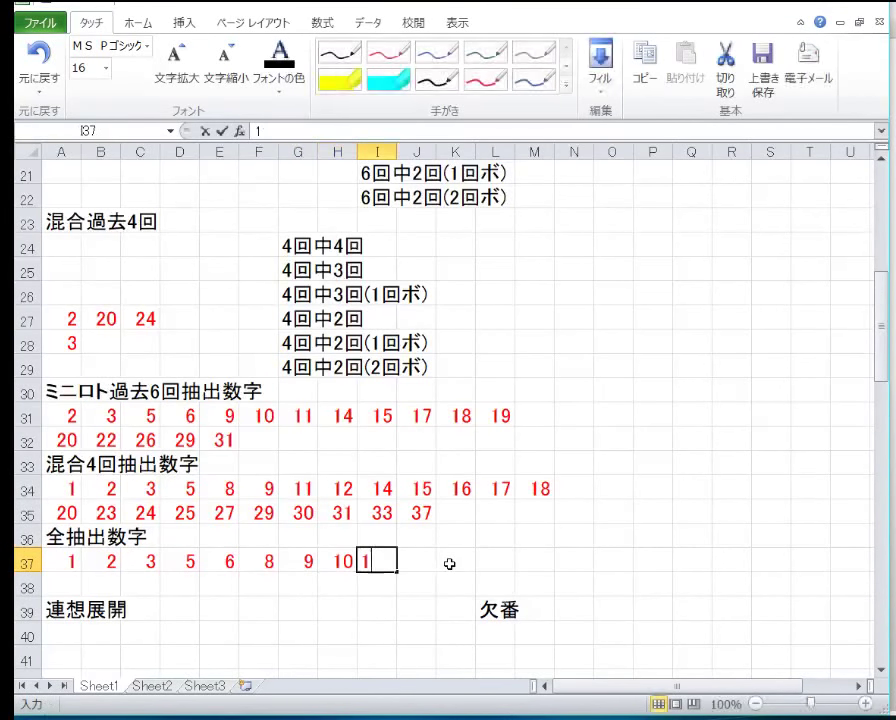
{"action": "key", "text": "Tab"}
Step: Enter 12, 14 and 15 in J37:L37 of the 全抽出数字 list
{"action": "type", "text": "12"}
{"action": "key", "text": "Tab"}
{"action": "type", "text": "14"}
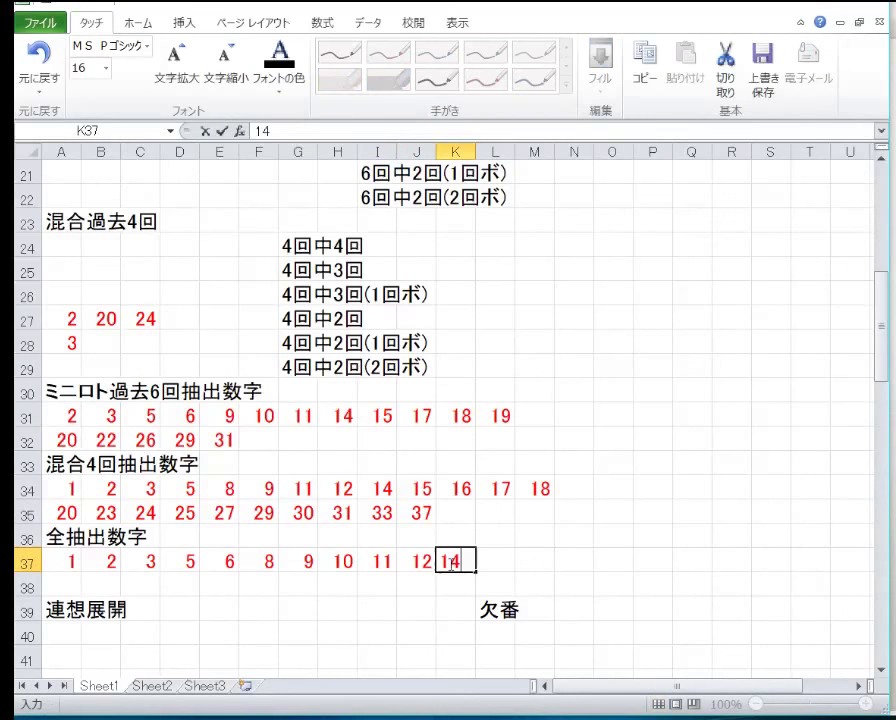
{"action": "key", "text": "Tab"}
{"action": "type", "text": "15"}
{"action": "key", "text": "Tab"}
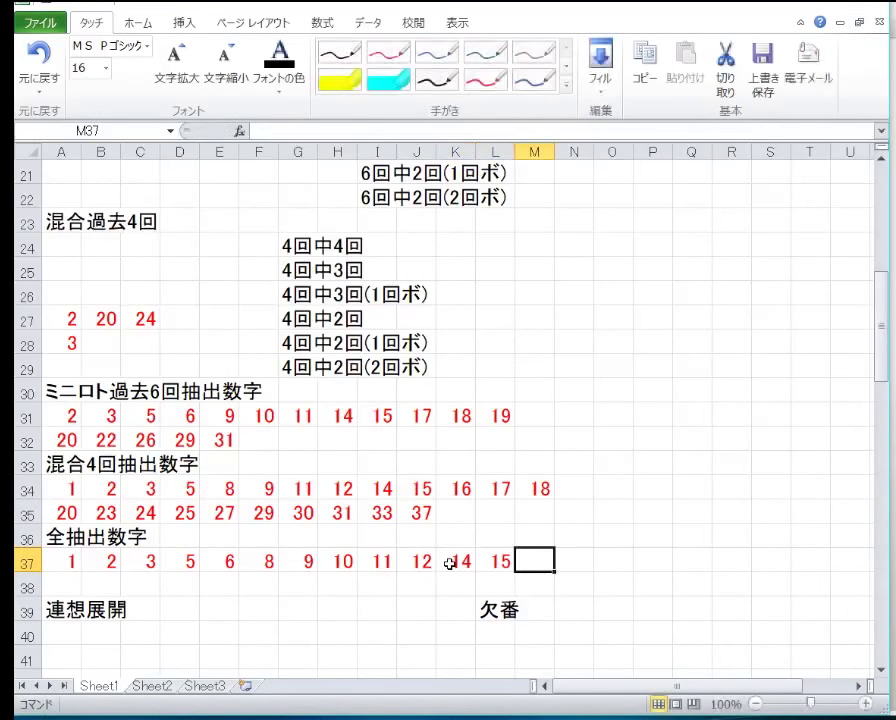
Step: Enter 16, 17, 18 and 19 in M37:P37 of the 全抽出数字 list
{"action": "type", "text": "16"}
{"action": "key", "text": "Tab"}
{"action": "type", "text": "17"}
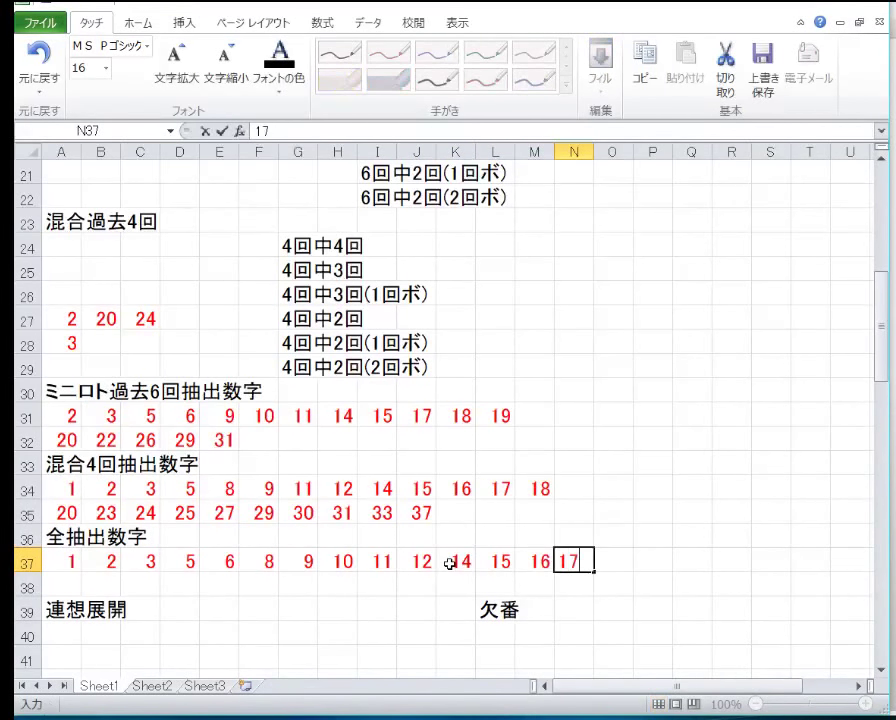
{"action": "key", "text": "Tab"}
{"action": "type", "text": "18"}
{"action": "key", "text": "Tab"}
{"action": "type", "text": "19"}
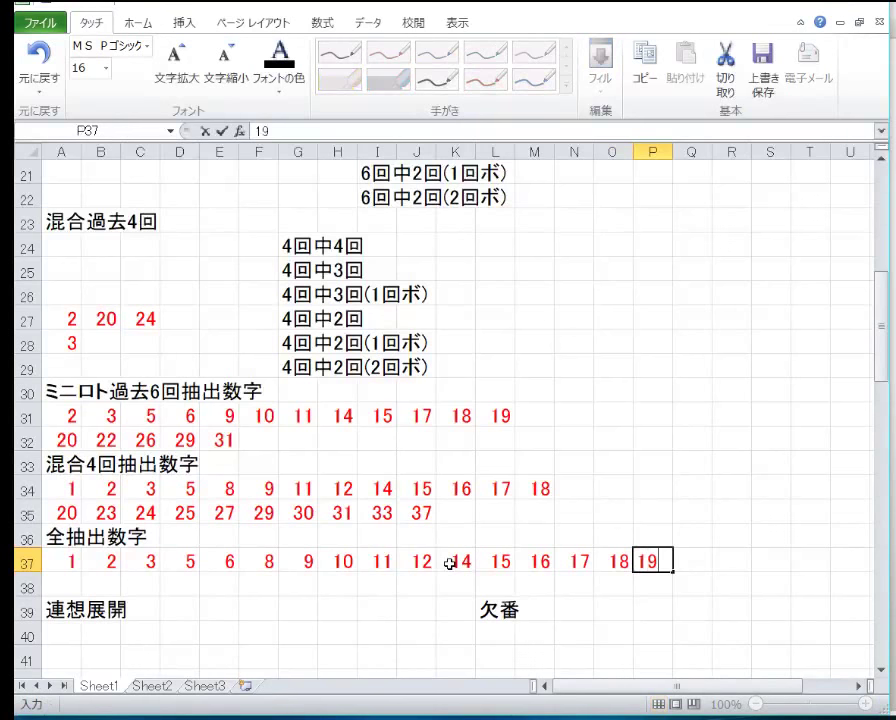
{"action": "key", "text": "Down"}
Step: Enter 20, 22 and 23 in A38:C38 as the second row of the 全抽出数字 list
{"action": "key", "text": "Left"}
{"action": "key", "text": "Home"}
{"action": "type", "text": "20"}
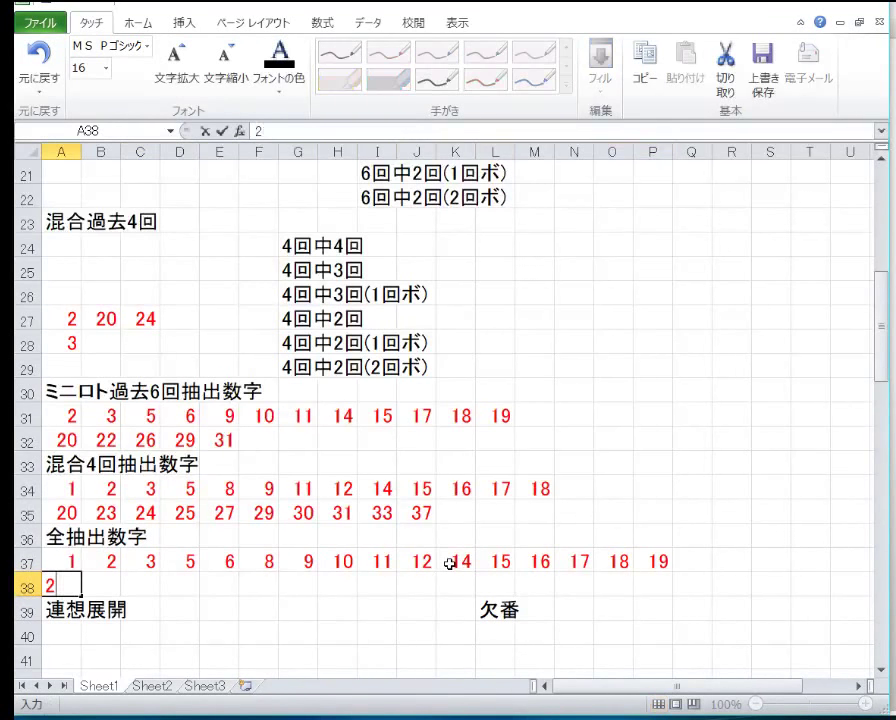
{"action": "key", "text": "Tab"}
{"action": "type", "text": "22"}
{"action": "key", "text": "Tab"}
{"action": "type", "text": "23"}
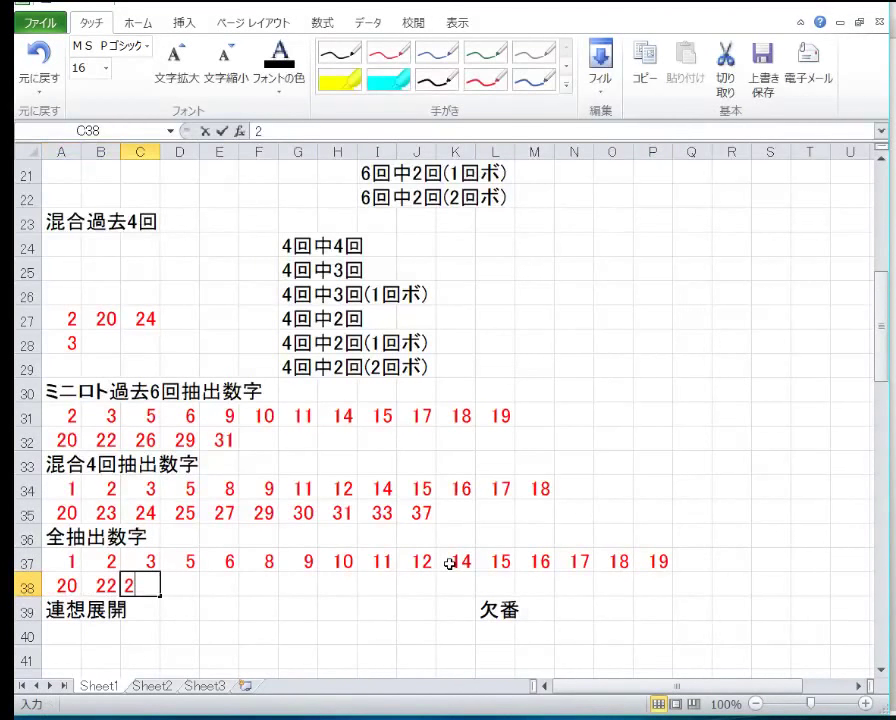
Step: Enter 24, 25 and 27 in D38:F38 of the 全抽出数字 list
{"action": "key", "text": "Tab"}
{"action": "type", "text": "24"}
{"action": "key", "text": "Tab"}
{"action": "type", "text": "2"}
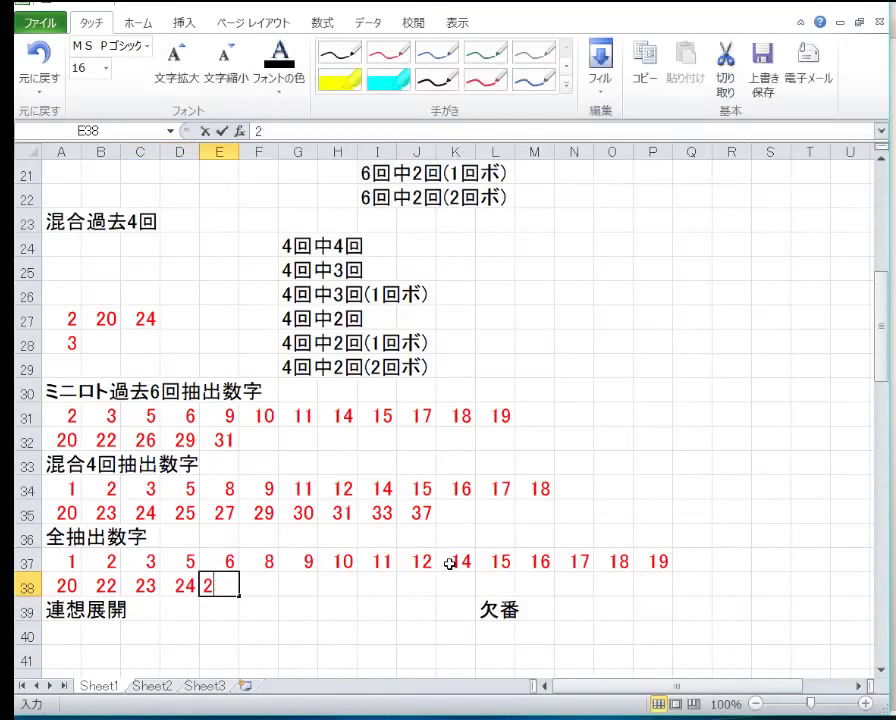
{"action": "type", "text": "5"}
{"action": "key", "text": "Tab"}
{"action": "type", "text": "27"}
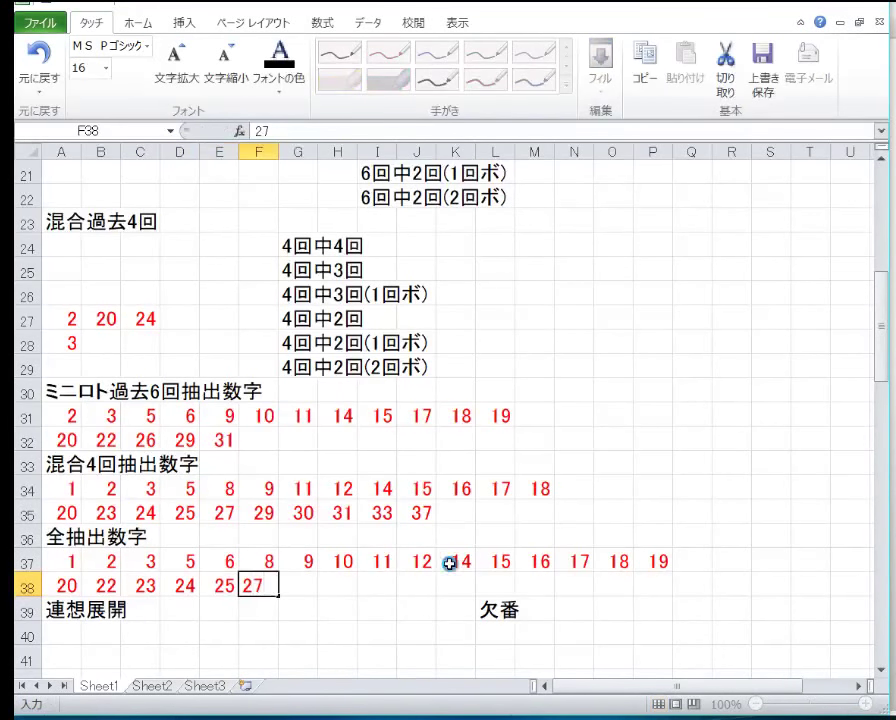
Step: Enter 29, 30 and 31 in G38:I38 of the 全抽出数字 list
{"action": "key", "text": "Tab"}
{"action": "type", "text": "29"}
{"action": "key", "text": "Tab"}
{"action": "type", "text": "30"}
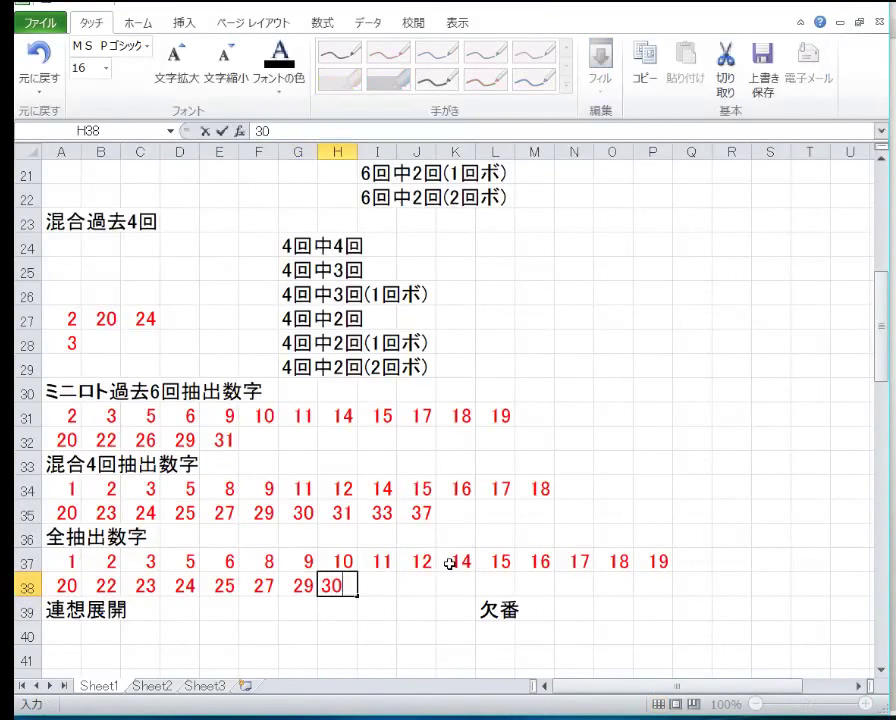
{"action": "key", "text": "Tab"}
{"action": "type", "text": "31"}
Step: Finish the 全抽出数字 list with 33 and 37 in J38:K38
{"action": "key", "text": "Tab"}
{"action": "type", "text": "33"}
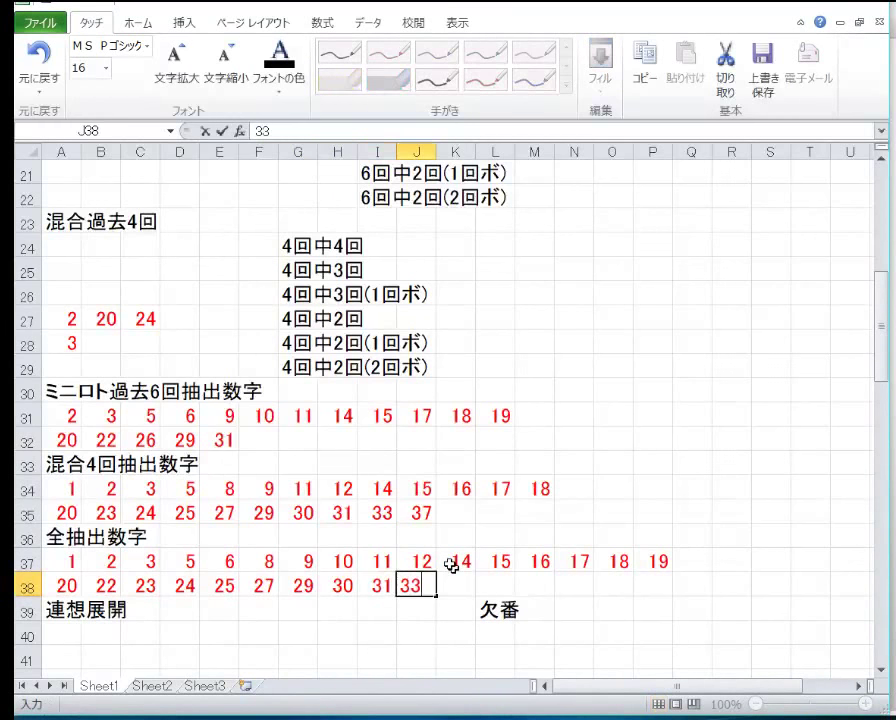
{"action": "key", "text": "Tab"}
{"action": "type", "text": "37"}
{"action": "key", "text": "Down"}
{"action": "key", "text": "Down"}
{"action": "key", "text": "Down"}
{"action": "key", "text": "Down"}
{"action": "key", "text": "Down"}
{"action": "key", "text": "Down"}
{"action": "key", "text": "Down"}
{"action": "key", "text": "Down"}
{"action": "key", "text": "Down"}
{"action": "key", "text": "Down"}
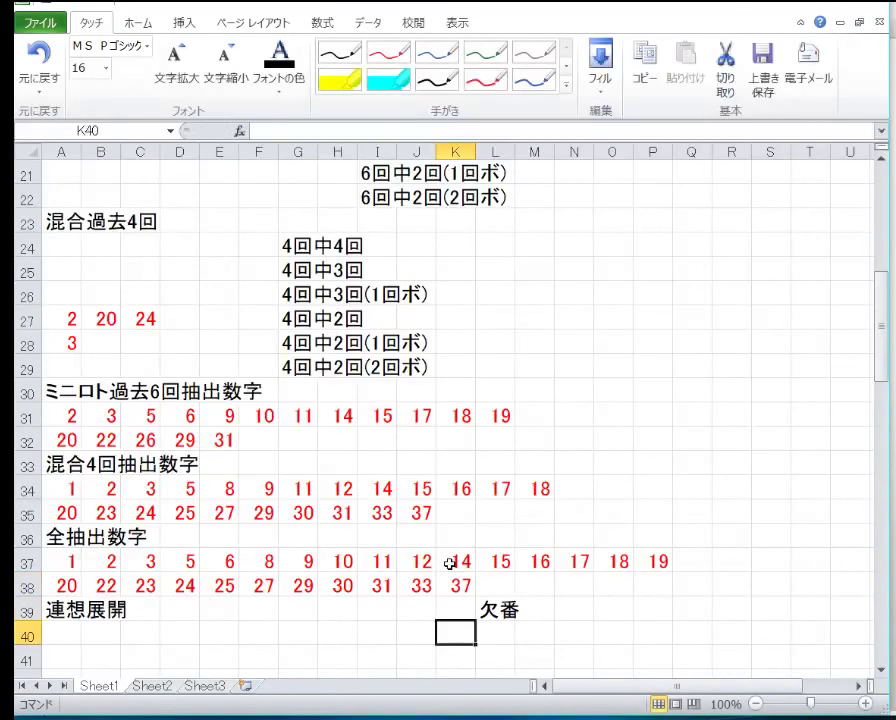
Step: Copy the ミニロト 961 numbers from F6:L6 and paste them at A40 under 連想展開
{"action": "scroll", "coordinate": [384, 470], "scroll_direction": "up", "scroll_amount": 8}
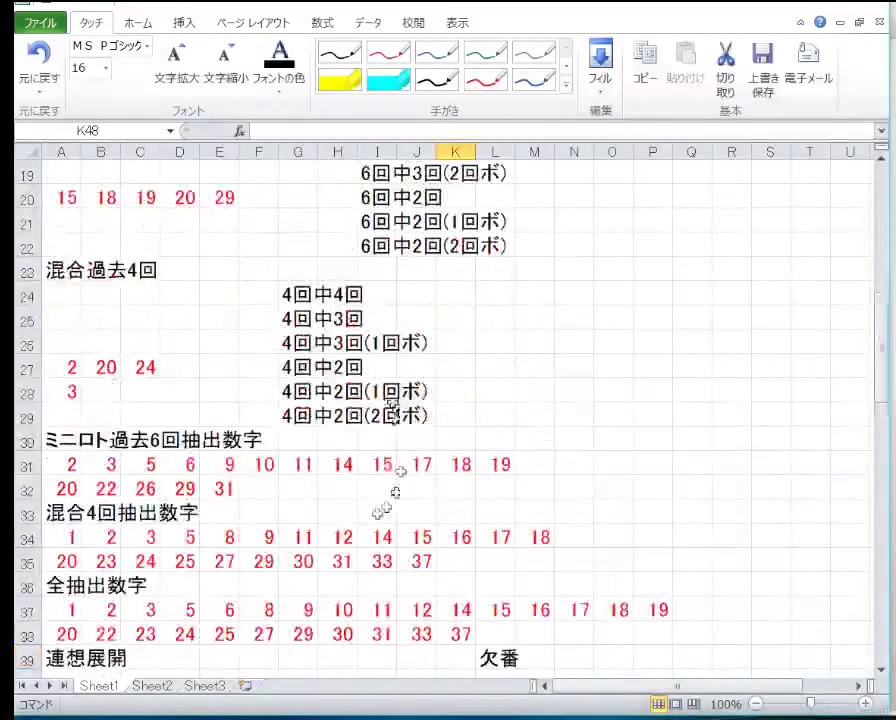
{"action": "left_click", "coordinate": [268, 218]}
{"action": "left_click_drag", "start_coordinate": [268, 218], "coordinate": [496, 224]}
{"action": "right_click", "coordinate": [480, 226]}
{"action": "left_click", "coordinate": [448, 255]}
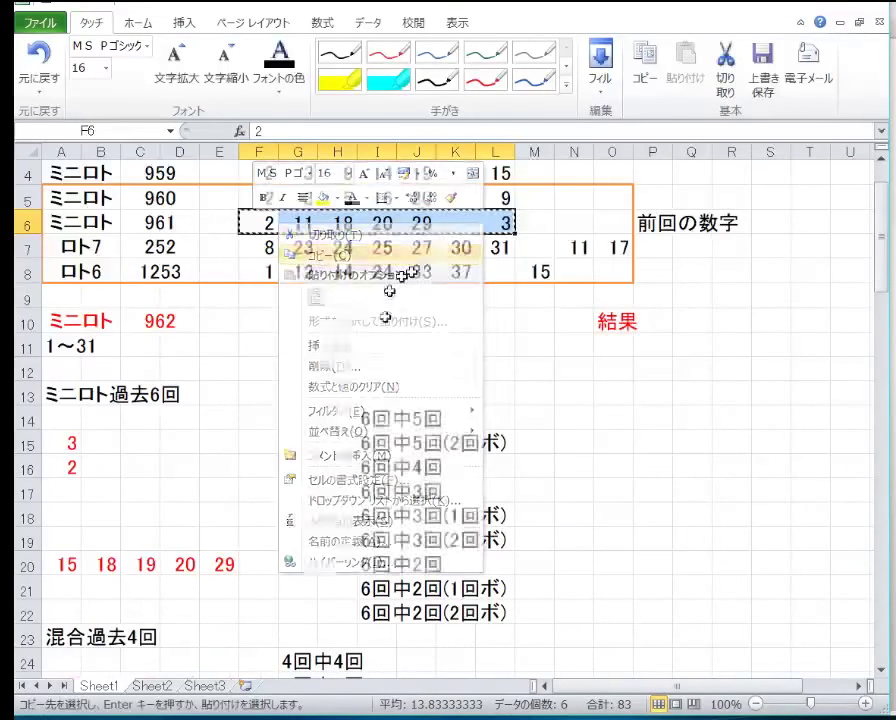
{"action": "scroll", "coordinate": [384, 400], "scroll_direction": "down", "scroll_amount": 8}
{"action": "left_click", "coordinate": [76, 455]}
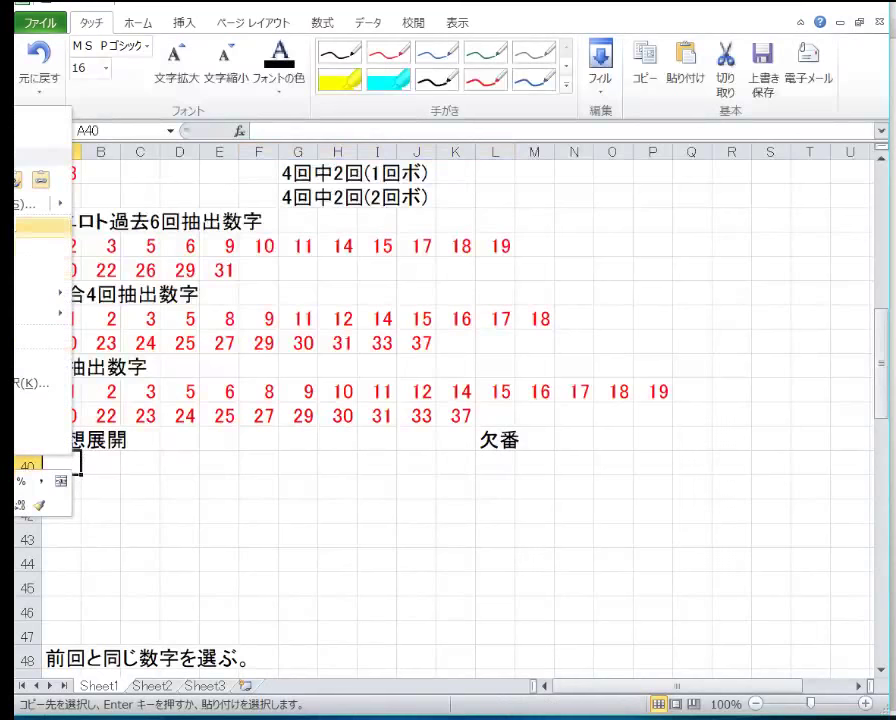
{"action": "left_click", "coordinate": [40, 179]}
Step: Paste the copied ミニロト 961 numbers at A49 under 前回と同じ数字を選ぶ。
{"action": "scroll", "coordinate": [89, 282], "scroll_direction": "down", "scroll_amount": 3}
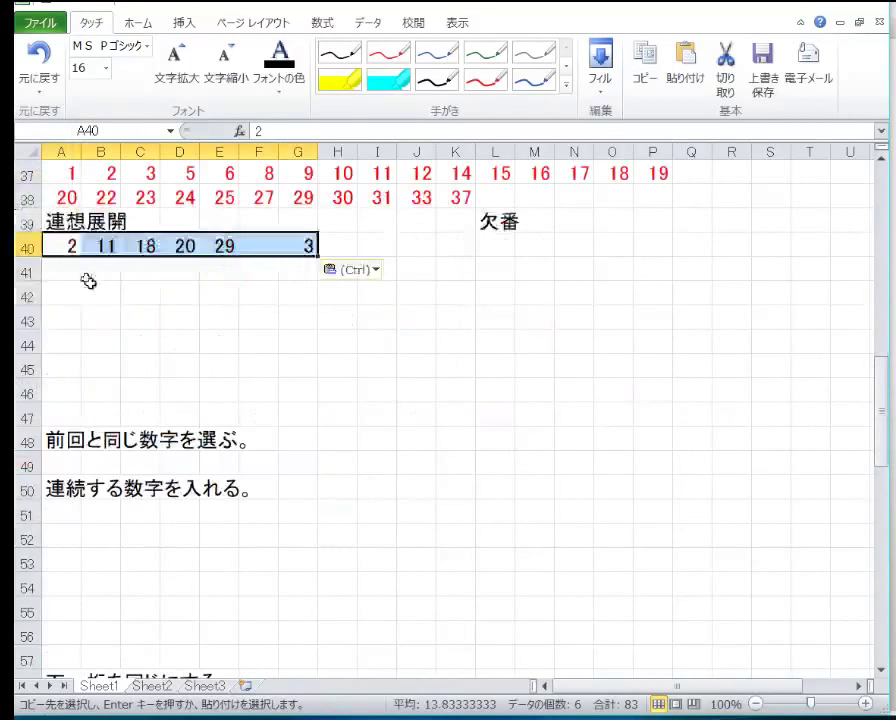
{"action": "right_click", "coordinate": [66, 462]}
{"action": "left_click", "coordinate": [18, 186]}
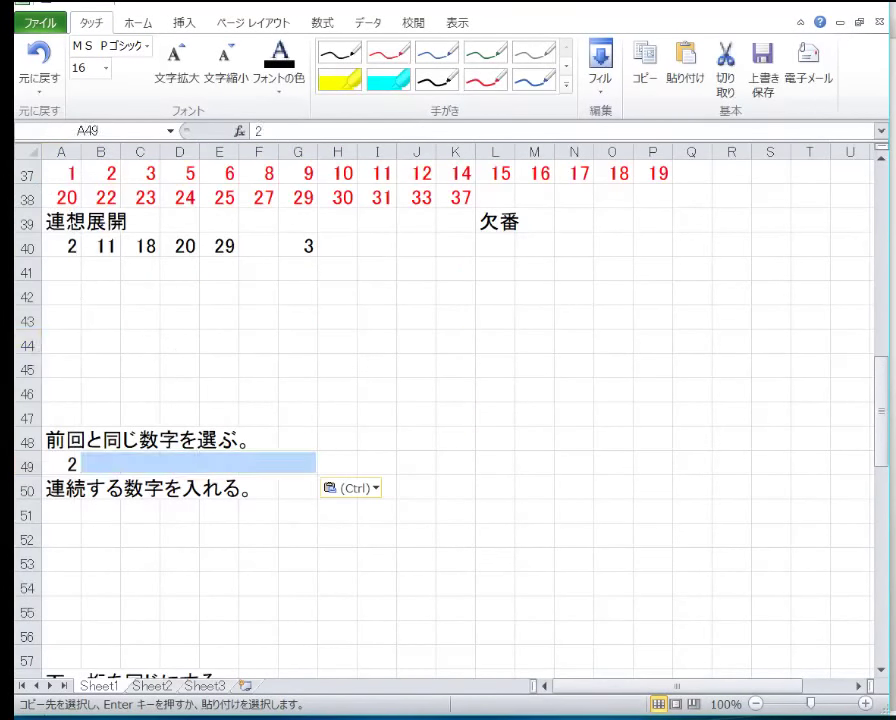
Step: Rearrange the numbers in row 40 so 2 and 3 occupy B40:C40 and 11, 18, 20 and 29 occupy E40:H40
{"action": "left_click", "coordinate": [180, 340]}
{"action": "scroll", "coordinate": [84, 380], "scroll_direction": "up", "scroll_amount": 2}
{"action": "left_click_drag", "start_coordinate": [73, 391], "coordinate": [356, 389]}
{"action": "left_click", "coordinate": [369, 391]}
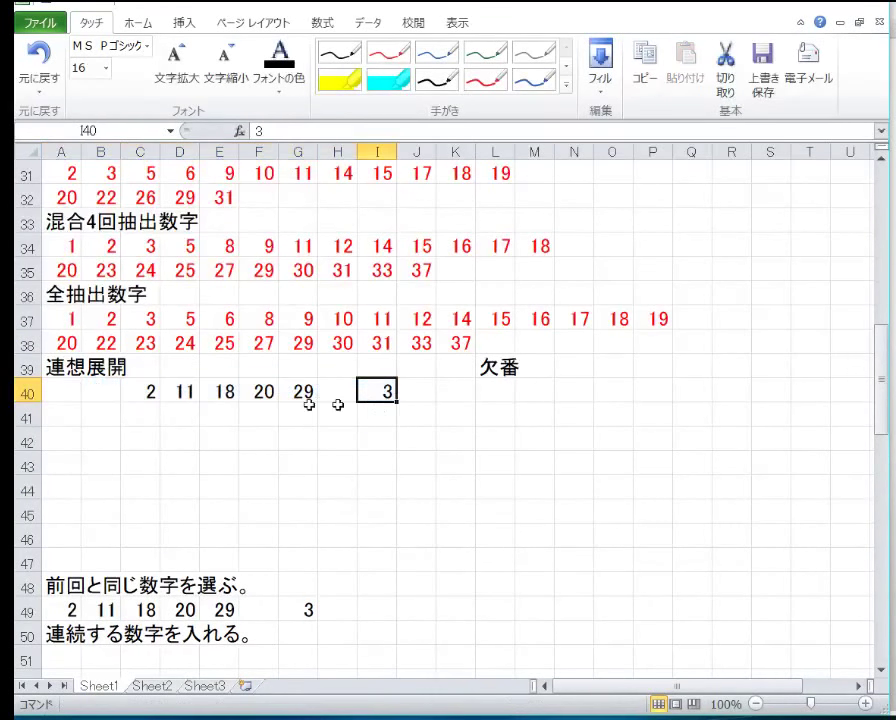
{"action": "left_click", "coordinate": [149, 393]}
{"action": "left_click_drag", "start_coordinate": [147, 396], "coordinate": [108, 394]}
{"action": "left_click", "coordinate": [380, 391]}
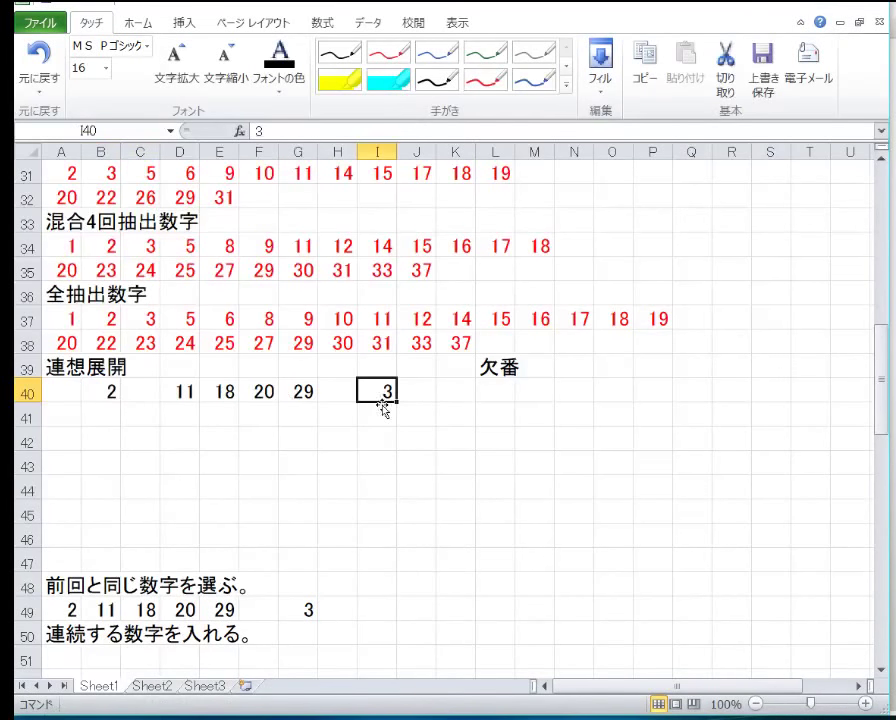
{"action": "left_click_drag", "start_coordinate": [383, 405], "coordinate": [326, 397]}
{"action": "left_click", "coordinate": [172, 390]}
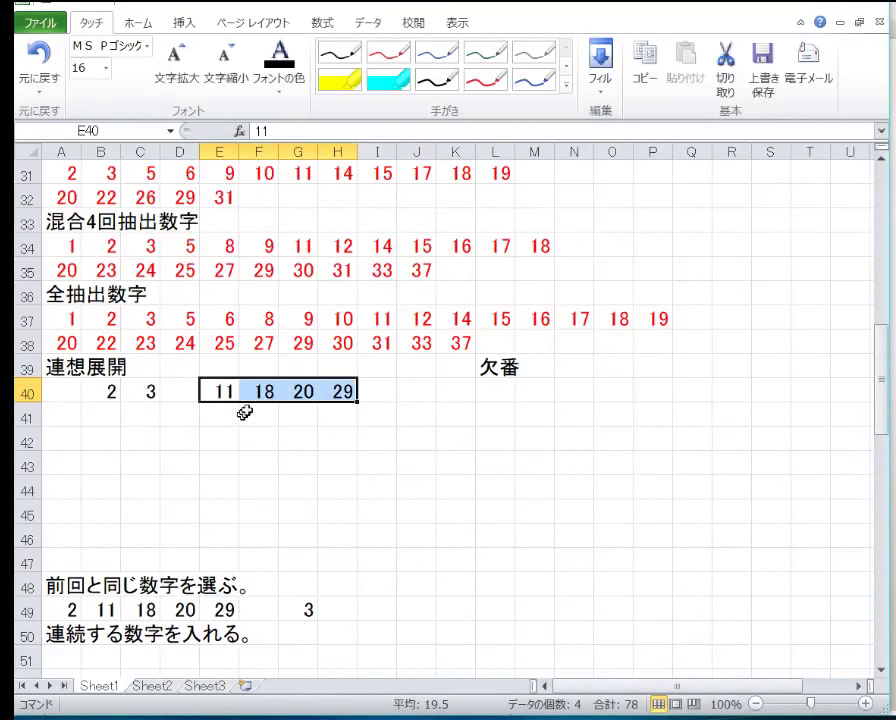
Step: Color the 連想展開 numbers in B40:C40 and E40:H40 red
{"action": "left_click", "coordinate": [150, 393], "text": "ctrl"}
{"action": "left_click", "coordinate": [111, 393], "text": "ctrl"}
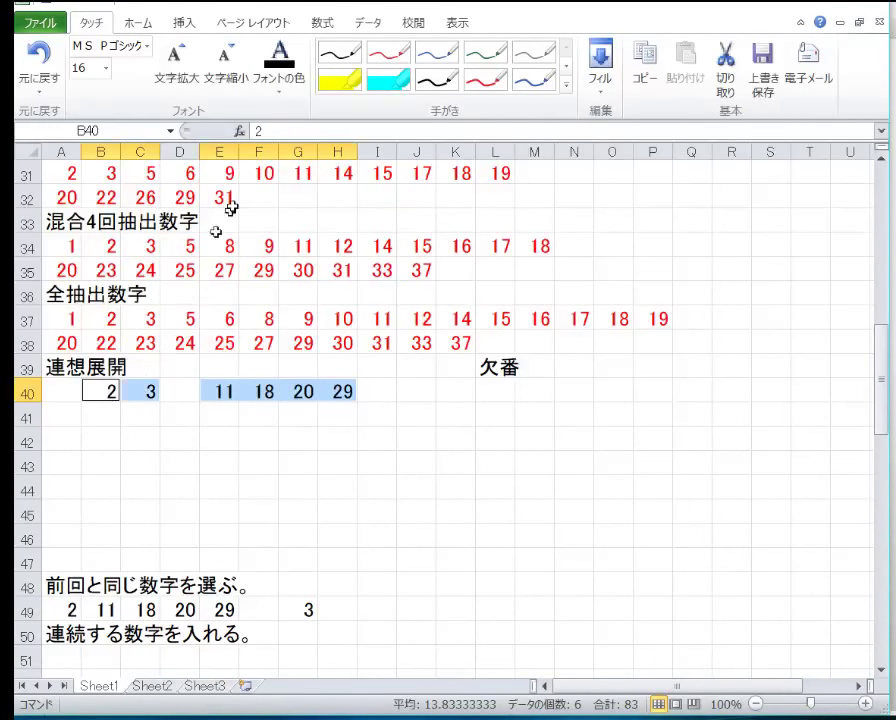
{"action": "left_click", "coordinate": [277, 95]}
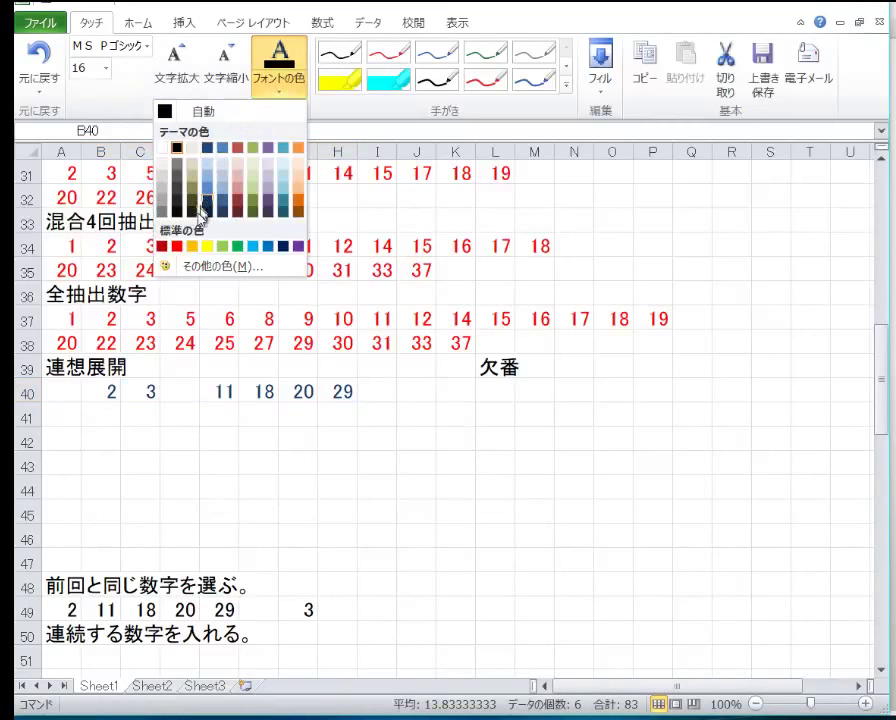
{"action": "left_click", "coordinate": [177, 246]}
{"action": "left_click", "coordinate": [165, 387]}
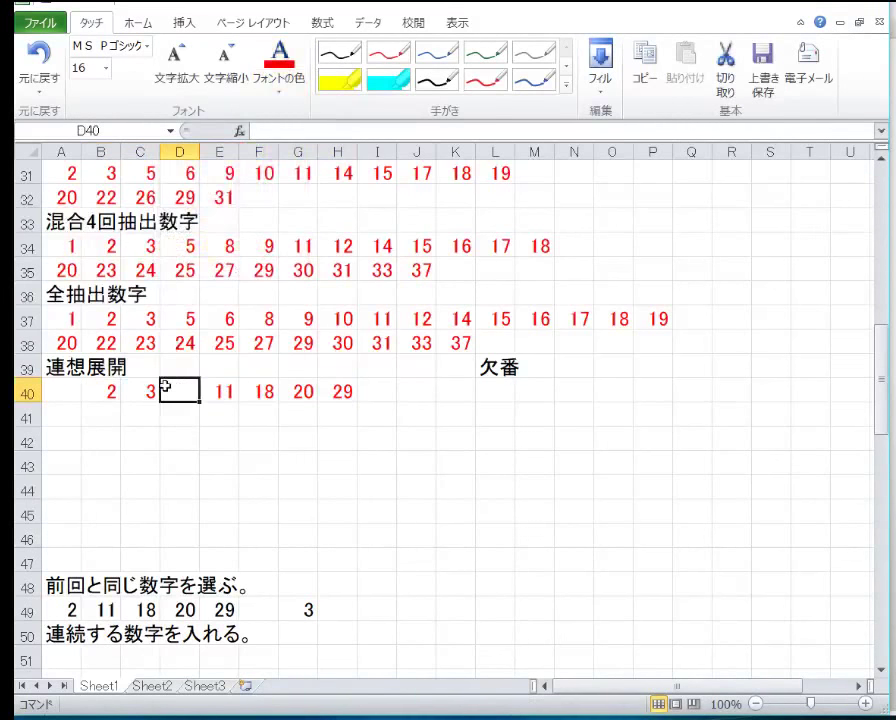
Step: Move 11 to A41 and 18 to F41 in the 連想展開 area
{"action": "left_click", "coordinate": [221, 398]}
{"action": "left_click_drag", "start_coordinate": [222, 405], "coordinate": [64, 416]}
{"action": "left_click", "coordinate": [260, 394]}
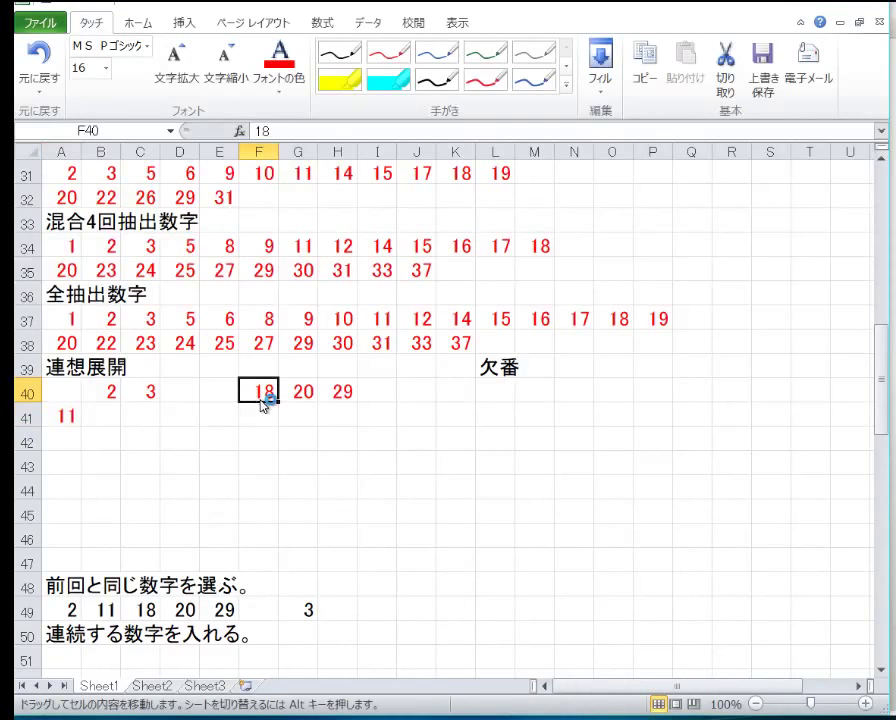
{"action": "left_click_drag", "start_coordinate": [262, 401], "coordinate": [260, 418]}
Step: Move 20 to H41 and 29 to G42 in the 連想展開 area
{"action": "left_click", "coordinate": [309, 398]}
{"action": "left_click_drag", "start_coordinate": [311, 402], "coordinate": [287, 430]}
{"action": "left_click", "coordinate": [342, 392]}
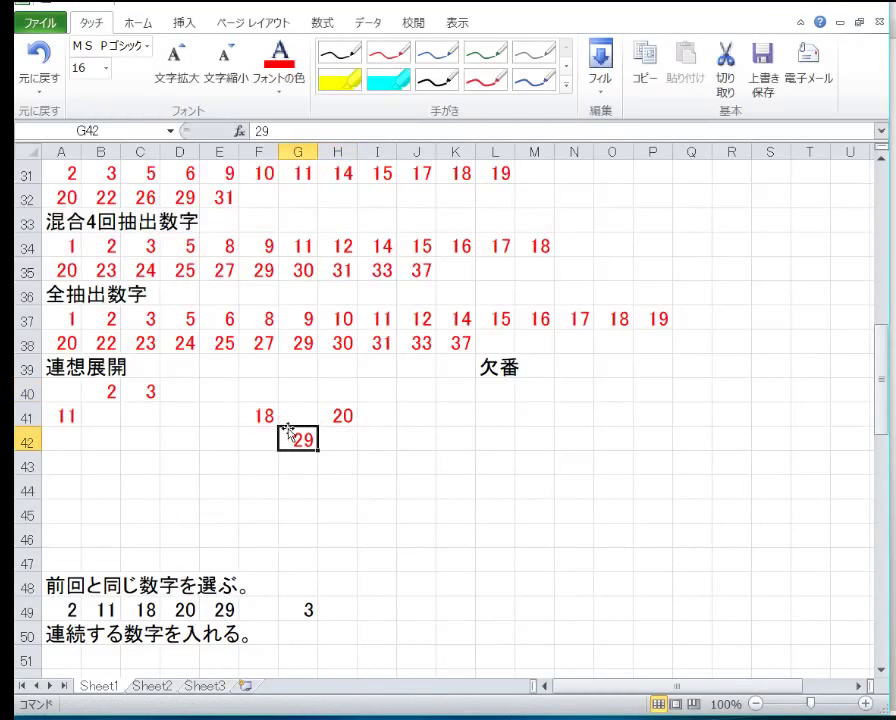
{"action": "left_click", "coordinate": [270, 420]}
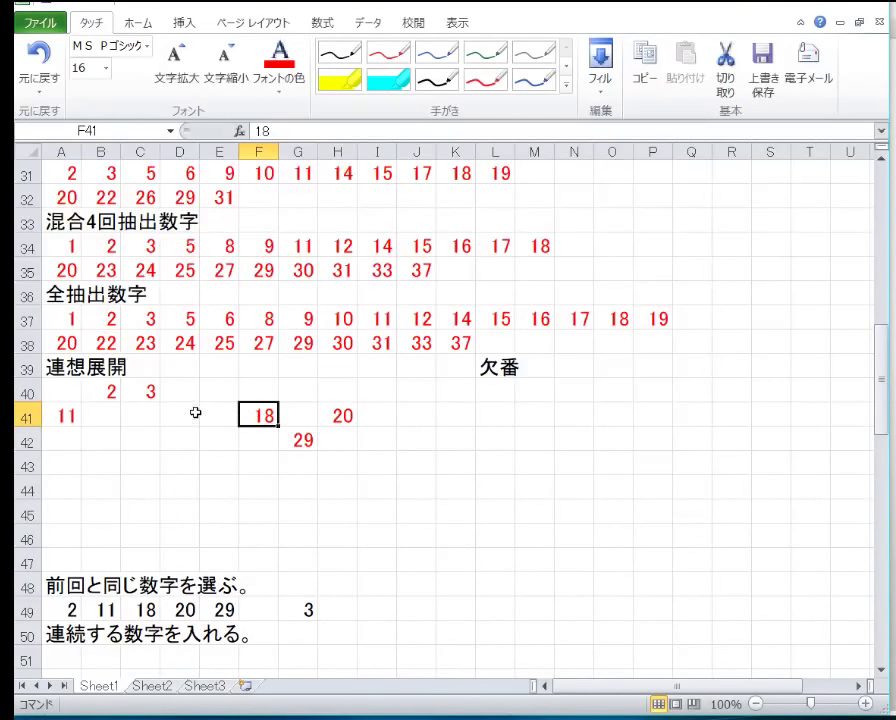
Step: Fill in the 連想展開 row 40 with 1 in A40, 4 in D40 and 5 in E40
{"action": "left_click", "coordinate": [73, 390]}
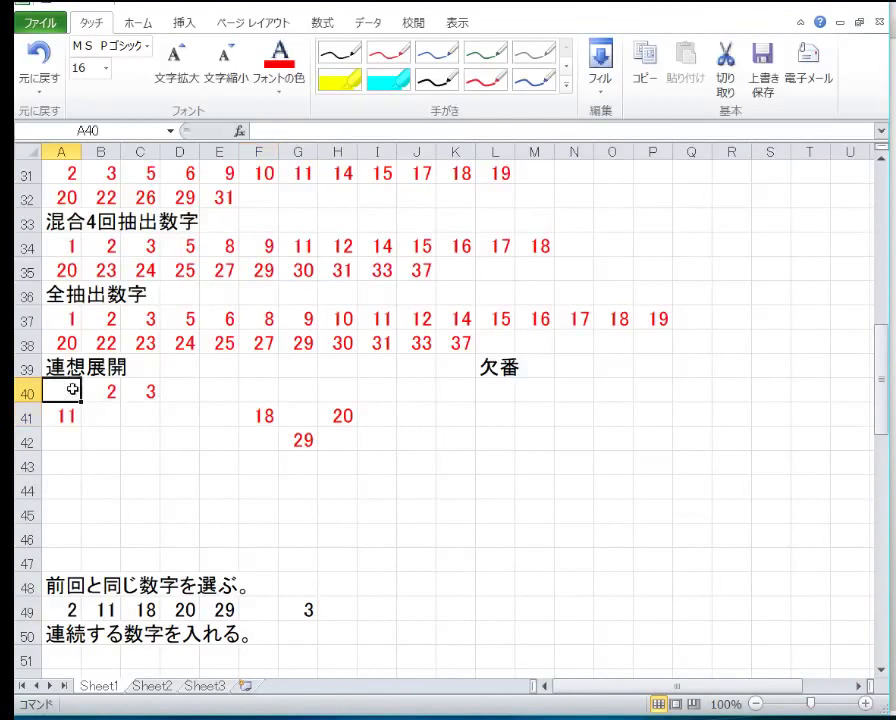
{"action": "type", "text": "1"}
{"action": "left_click", "coordinate": [189, 403]}
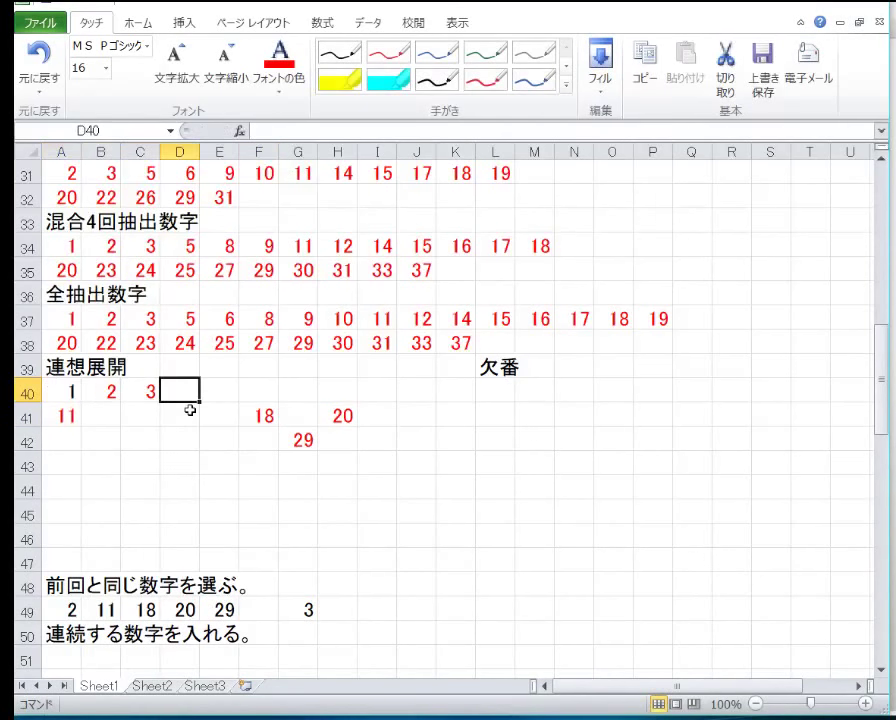
{"action": "type", "text": "4"}
{"action": "key", "text": "Right"}
{"action": "type", "text": "5"}
{"action": "key", "text": "Return"}
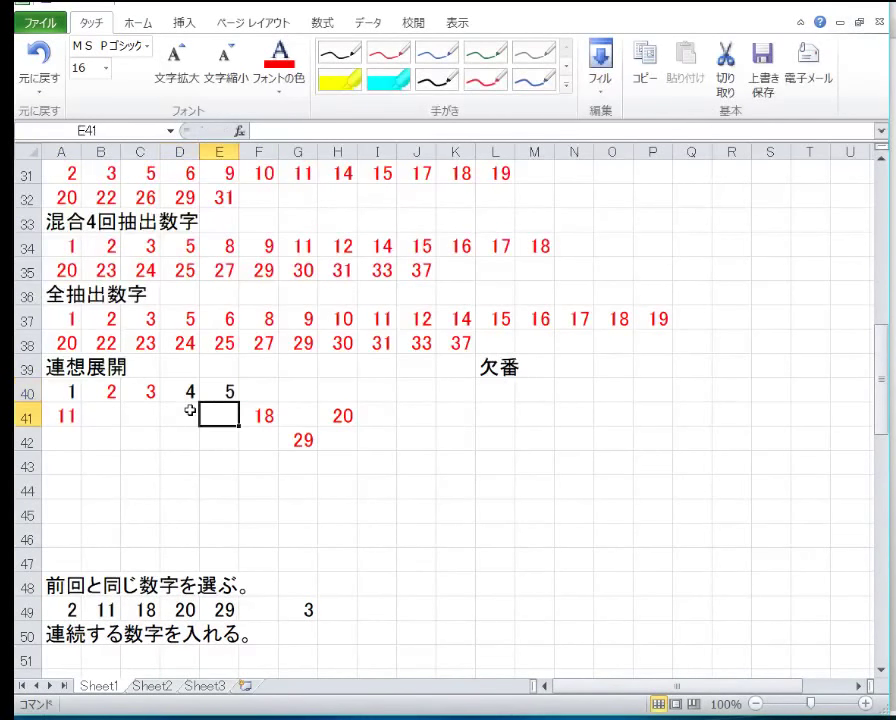
Step: Examine the first winning numbers in column F of the past draw results in rows 1 to 8
{"action": "key", "text": "Up"}
{"action": "key", "text": "Up"}
{"action": "key", "text": "Up"}
{"action": "key", "text": "Up"}
{"action": "key", "text": "Up"}
{"action": "key", "text": "Up"}
{"action": "key", "text": "Up"}
{"action": "key", "text": "Up"}
{"action": "key", "text": "Up"}
{"action": "key", "text": "Up"}
{"action": "key", "text": "Up"}
{"action": "key", "text": "Up"}
{"action": "key", "text": "Up"}
{"action": "key", "text": "Up"}
{"action": "key", "text": "Up"}
{"action": "key", "text": "Up"}
{"action": "key", "text": "Up"}
{"action": "key", "text": "Up"}
{"action": "key", "text": "Up"}
{"action": "key", "text": "Up"}
{"action": "key", "text": "Up"}
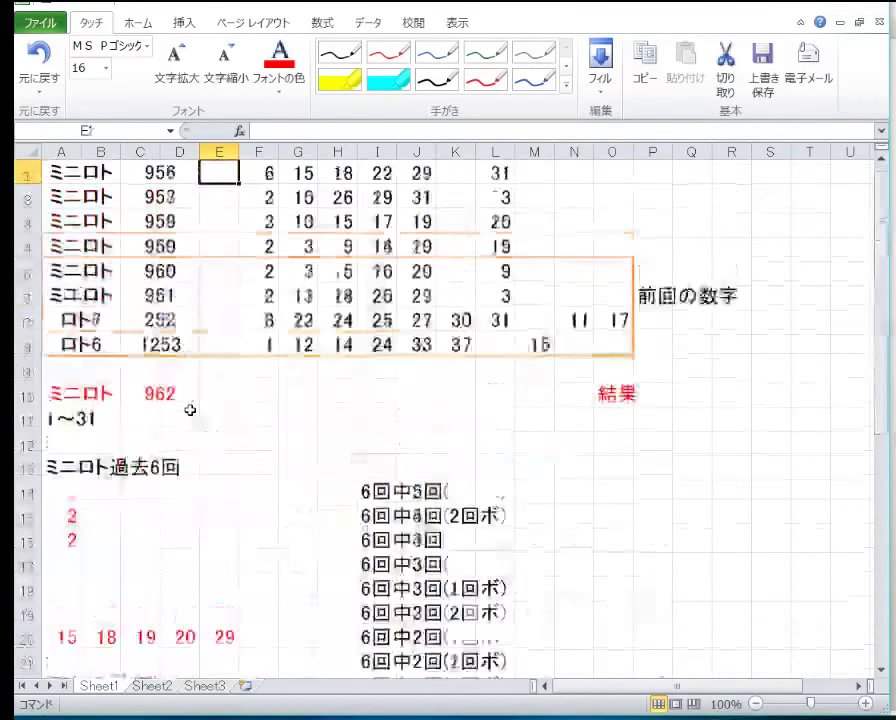
{"action": "key", "text": "Right"}
{"action": "key", "text": "Down"}
{"action": "key", "text": "Down"}
{"action": "key", "text": "Down"}
{"action": "key", "text": "Down"}
{"action": "key", "text": "Down"}
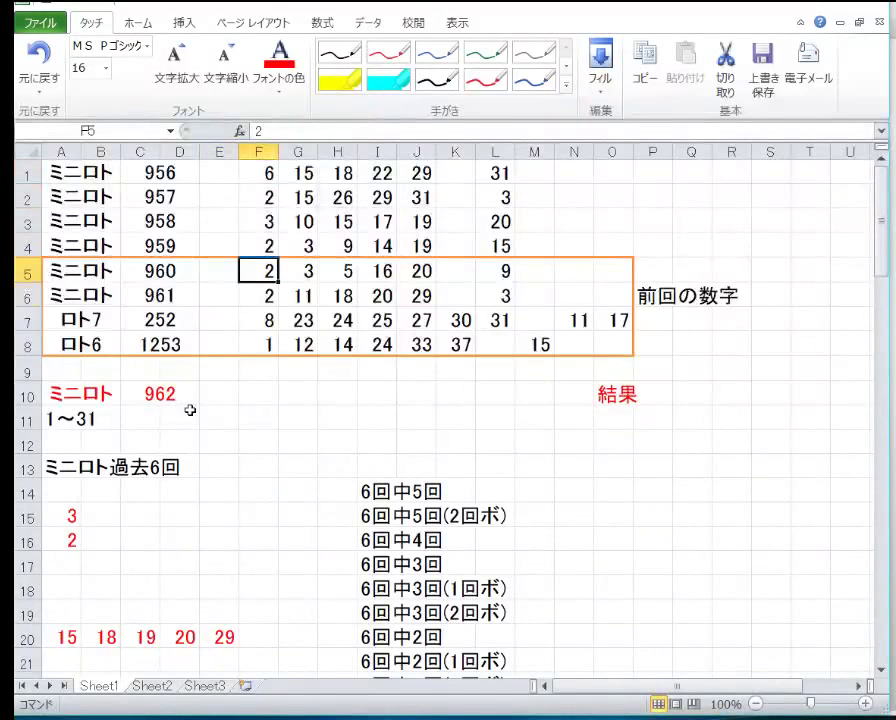
{"action": "key", "text": "Up"}
{"action": "key", "text": "Up"}
{"action": "key", "text": "Up"}
{"action": "key", "text": "Up"}
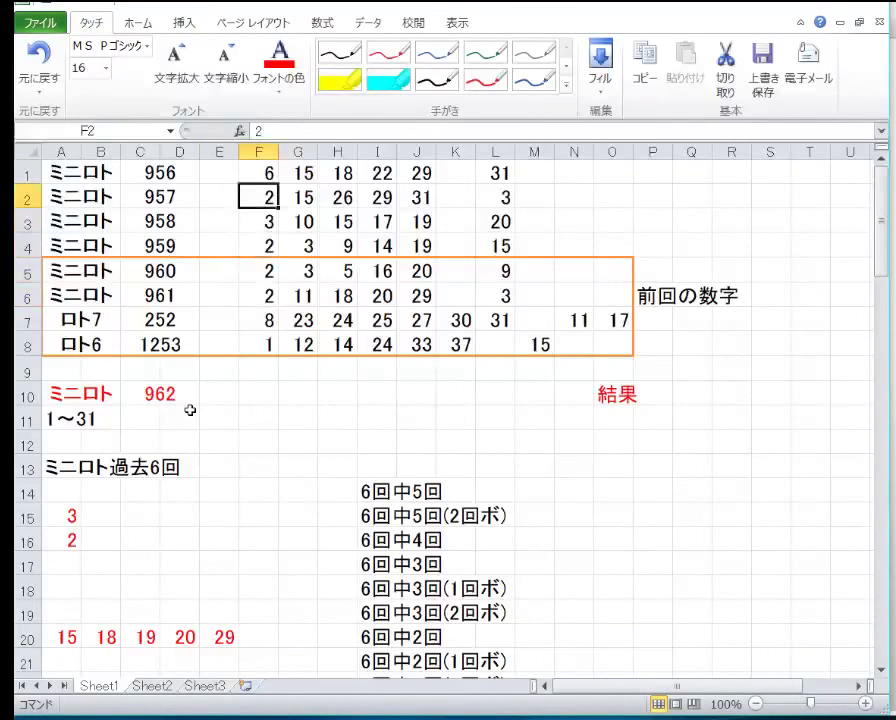
{"action": "key", "text": "Down"}
{"action": "key", "text": "Down"}
{"action": "key", "text": "Down"}
{"action": "key", "text": "Right"}
{"action": "key", "text": "Up"}
{"action": "key", "text": "Left"}
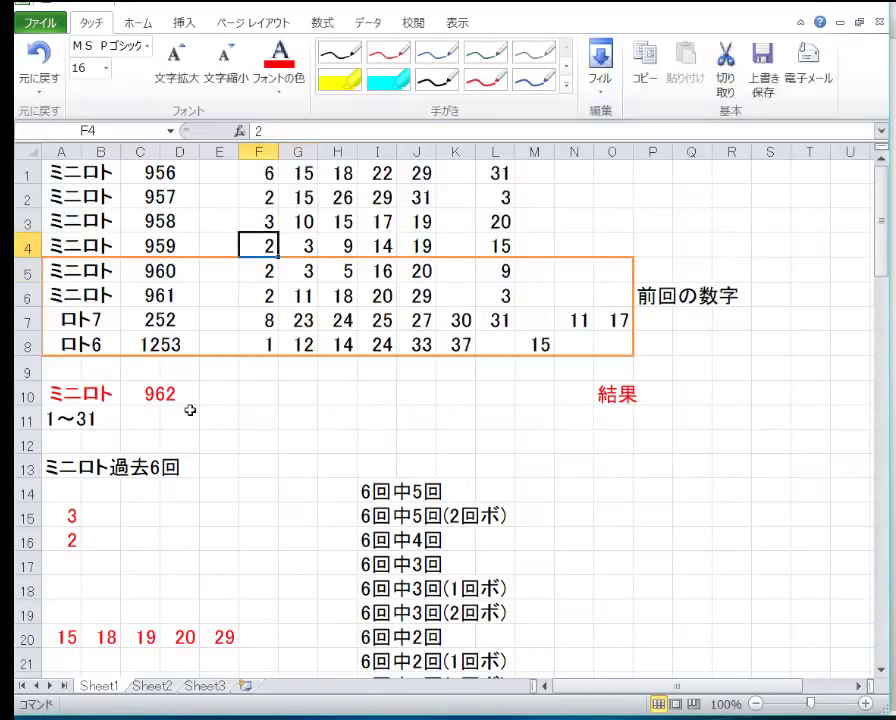
{"action": "key", "text": "Up"}
{"action": "key", "text": "Up"}
{"action": "key", "text": "Down"}
{"action": "key", "text": "Down"}
{"action": "key", "text": "Down"}
{"action": "key", "text": "Down"}
{"action": "key", "text": "Down"}
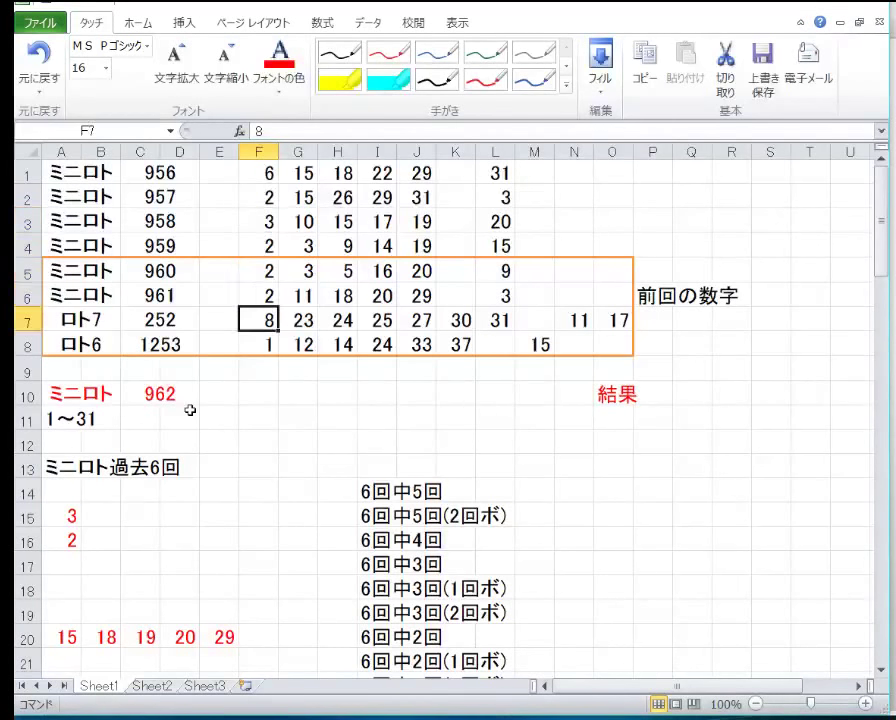
{"action": "key", "text": "Up"}
{"action": "key", "text": "Up"}
{"action": "key", "text": "Up"}
{"action": "key", "text": "Up"}
{"action": "key", "text": "Up"}
{"action": "key", "text": "Down"}
{"action": "key", "text": "Down"}
{"action": "key", "text": "Down"}
{"action": "key", "text": "Down"}
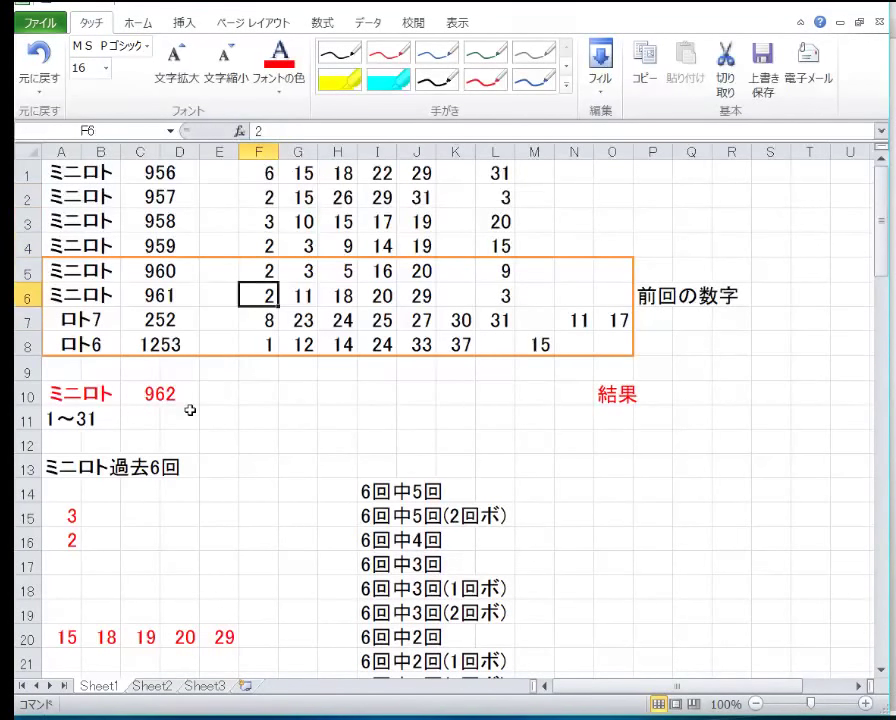
Step: Go across the ミニロト 961 result in row 6, from the first number to the bonus number
{"action": "key", "text": "Right"}
{"action": "key", "text": "Right"}
{"action": "key", "text": "Right"}
{"action": "key", "text": "Right"}
{"action": "key", "text": "Right"}
{"action": "key", "text": "Right"}
{"action": "key", "text": "Left"}
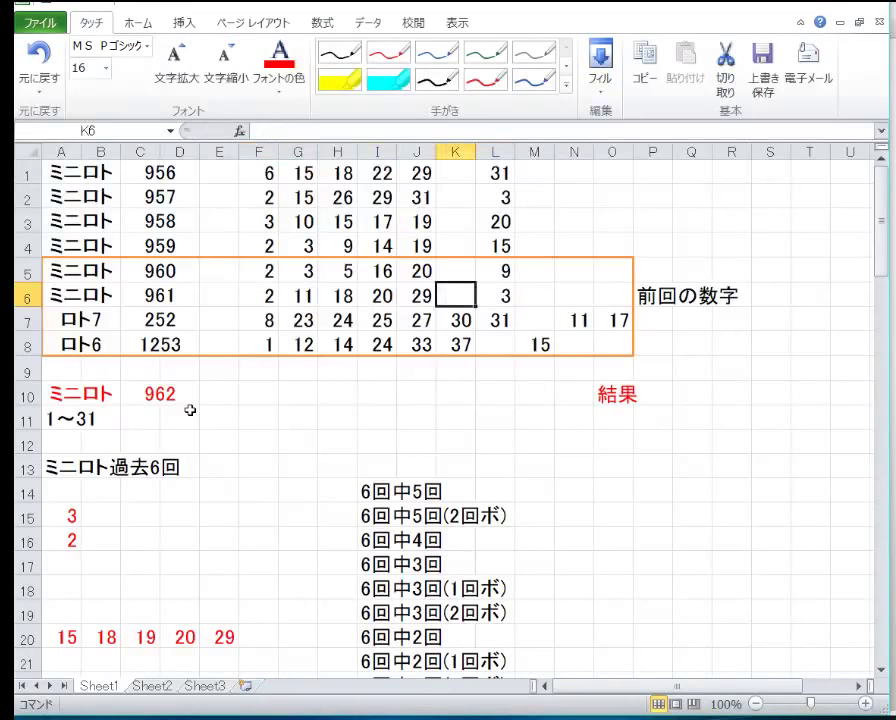
{"action": "key", "text": "Left"}
{"action": "key", "text": "Left"}
{"action": "key", "text": "Left"}
{"action": "key", "text": "Left"}
{"action": "key", "text": "Left"}
Step: Compare the column F numbers of the past ミニロト draws with the ロト7 and ロト6 results below them
{"action": "key", "text": "Up"}
{"action": "key", "text": "Up"}
{"action": "key", "text": "Up"}
{"action": "key", "text": "Up"}
{"action": "key", "text": "Up"}
{"action": "key", "text": "Down"}
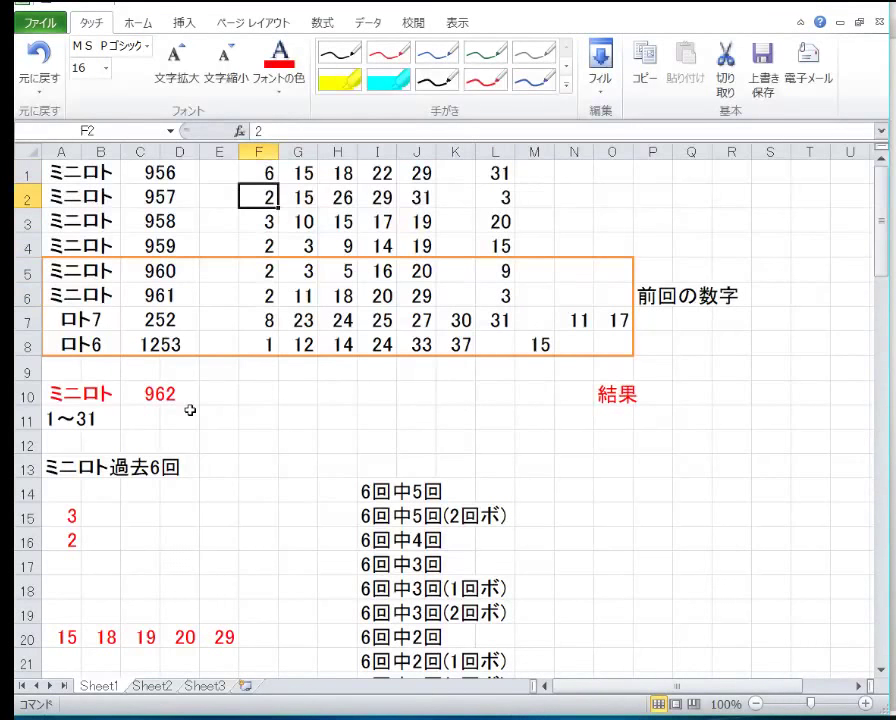
{"action": "key", "text": "Down"}
{"action": "key", "text": "Down"}
{"action": "key", "text": "Down"}
{"action": "key", "text": "Down"}
{"action": "key", "text": "Down"}
{"action": "key", "text": "Down"}
{"action": "key", "text": "Down"}
{"action": "key", "text": "Down"}
{"action": "key", "text": "Up"}
{"action": "key", "text": "Up"}
{"action": "key", "text": "Up"}
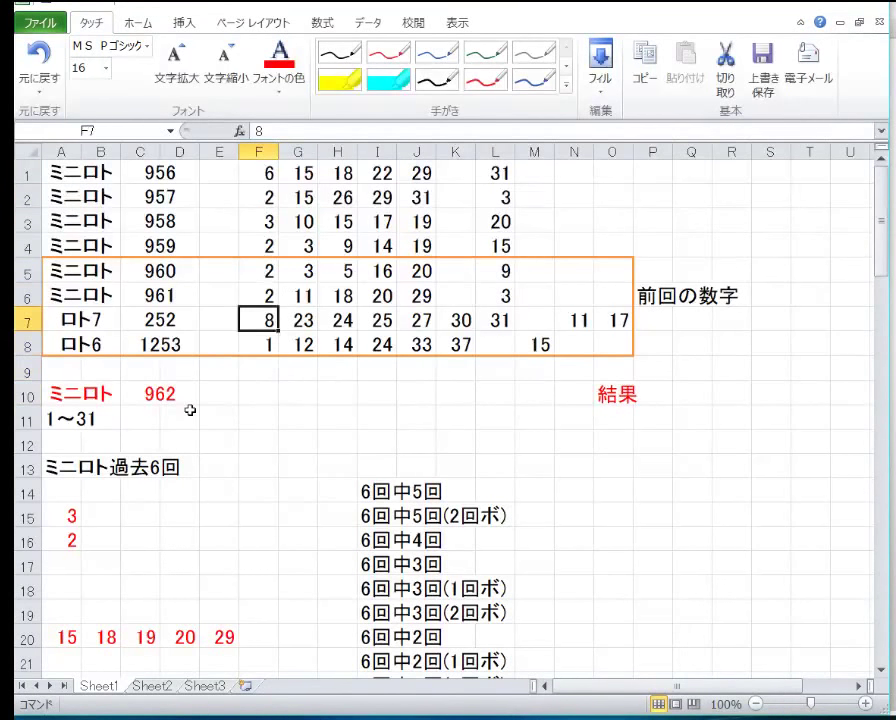
Step: Check the column F results around ミニロト 958, and return down the sheet to the 連想展開 grid at row 41
{"action": "key", "text": "Up"}
{"action": "key", "text": "Up"}
{"action": "key", "text": "Up"}
{"action": "key", "text": "Up"}
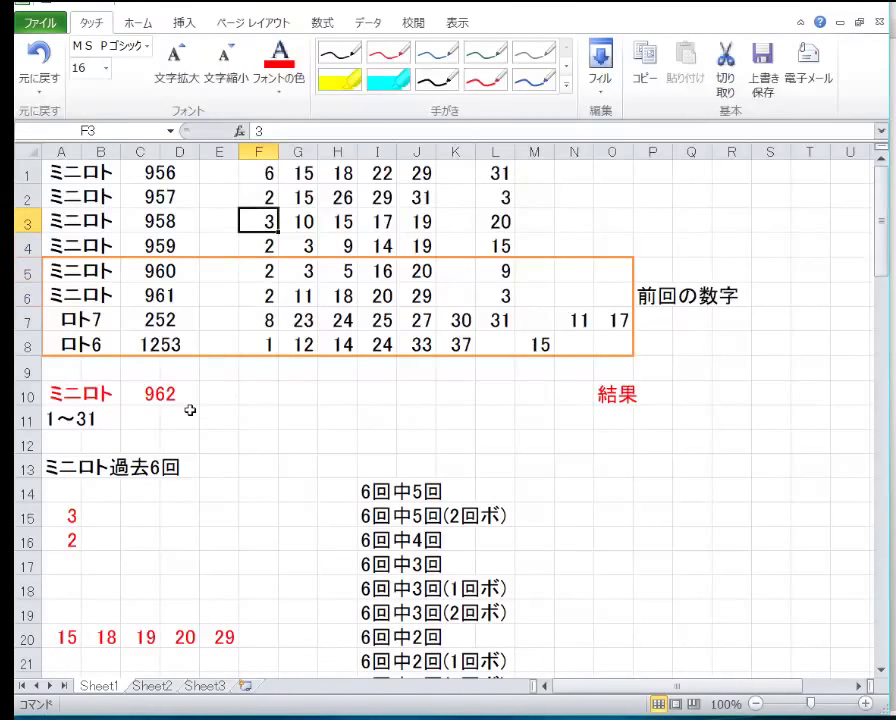
{"action": "key", "text": "Down"}
{"action": "key", "text": "Down"}
{"action": "key", "text": "Down"}
{"action": "key", "text": "Down"}
{"action": "key", "text": "Down"}
{"action": "key", "text": "Down"}
{"action": "key", "text": "Down"}
{"action": "key", "text": "Down"}
{"action": "key", "text": "Down"}
{"action": "key", "text": "Down"}
{"action": "key", "text": "Down"}
{"action": "key", "text": "Down"}
{"action": "key", "text": "Down"}
{"action": "key", "text": "Down"}
{"action": "key", "text": "Down"}
{"action": "key", "text": "Down"}
{"action": "key", "text": "Down"}
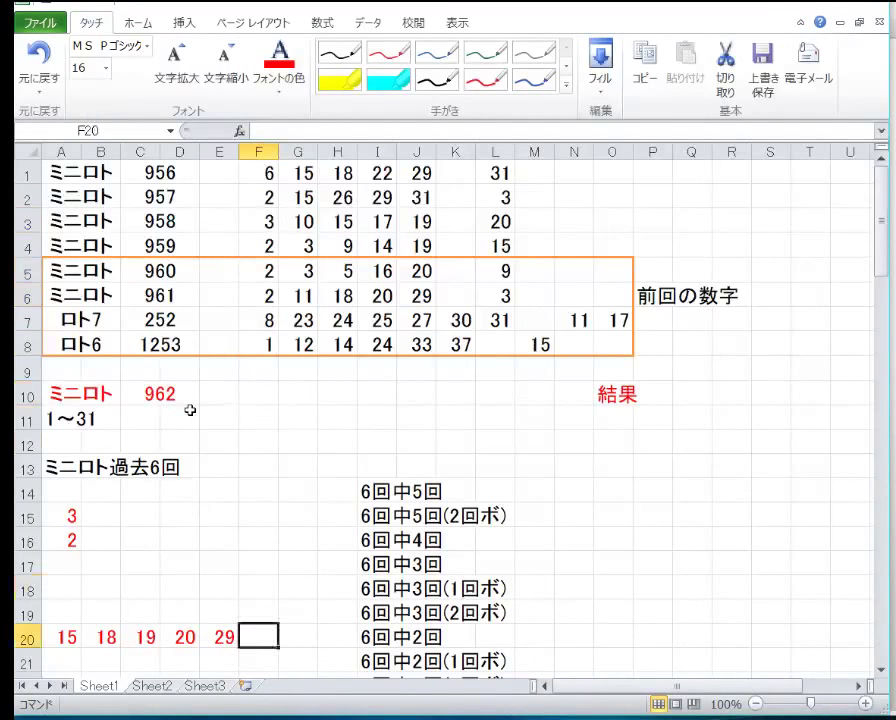
{"action": "key", "text": "Down"}
{"action": "key", "text": "Down"}
{"action": "key", "text": "Down"}
{"action": "key", "text": "Down"}
{"action": "key", "text": "Down"}
{"action": "key", "text": "Down"}
{"action": "key", "text": "Down"}
{"action": "key", "text": "Down"}
{"action": "key", "text": "Down"}
{"action": "key", "text": "Down"}
{"action": "key", "text": "Down"}
{"action": "key", "text": "Down"}
{"action": "key", "text": "Down"}
{"action": "key", "text": "Down"}
{"action": "key", "text": "Down"}
{"action": "key", "text": "Down"}
{"action": "key", "text": "Down"}
{"action": "key", "text": "Down"}
{"action": "key", "text": "Down"}
{"action": "key", "text": "Down"}
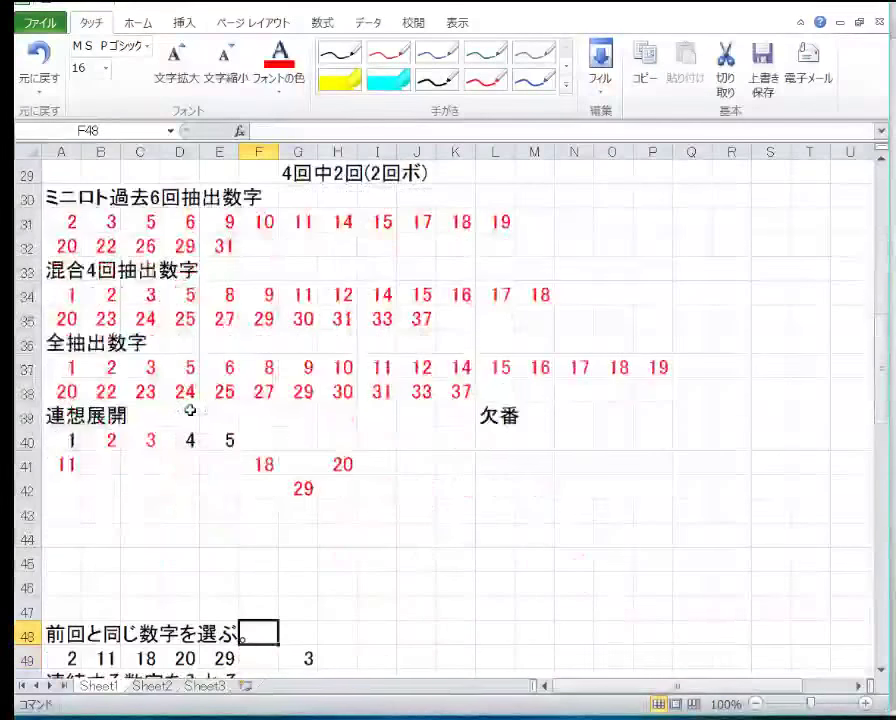
{"action": "key", "text": "Up"}
{"action": "key", "text": "Up"}
{"action": "key", "text": "Up"}
{"action": "key", "text": "Up"}
{"action": "key", "text": "Up"}
{"action": "key", "text": "Up"}
{"action": "key", "text": "Up"}
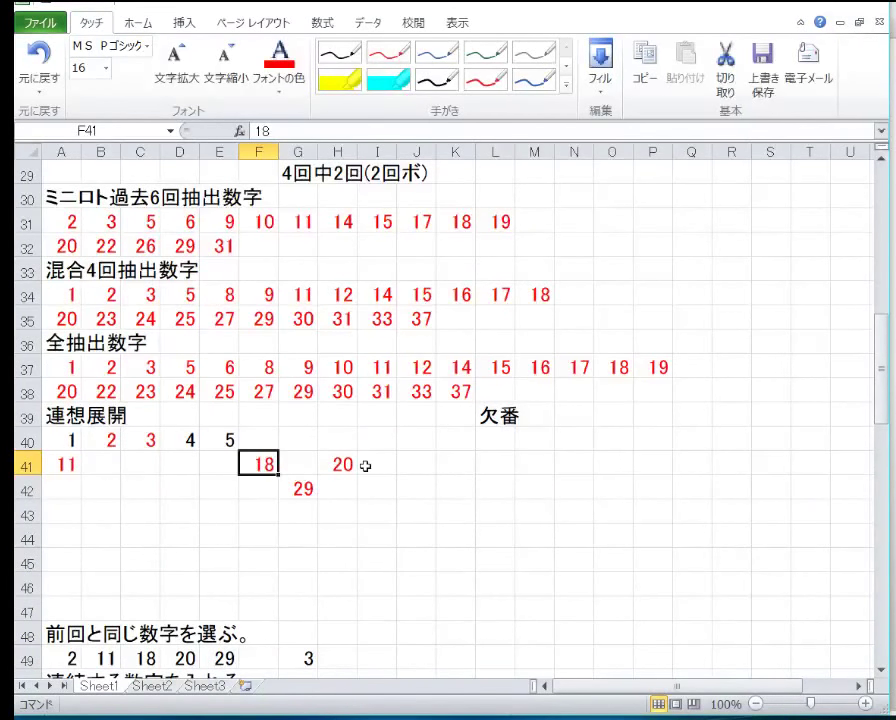
Step: Replace the number in E40 of the 連想展開 grid with 7 and enter 8, 9 and 10 in F40 to H40
{"action": "key", "text": "Up"}
{"action": "key", "text": "Left"}
{"action": "type", "text": "7"}
{"action": "key", "text": "Right"}
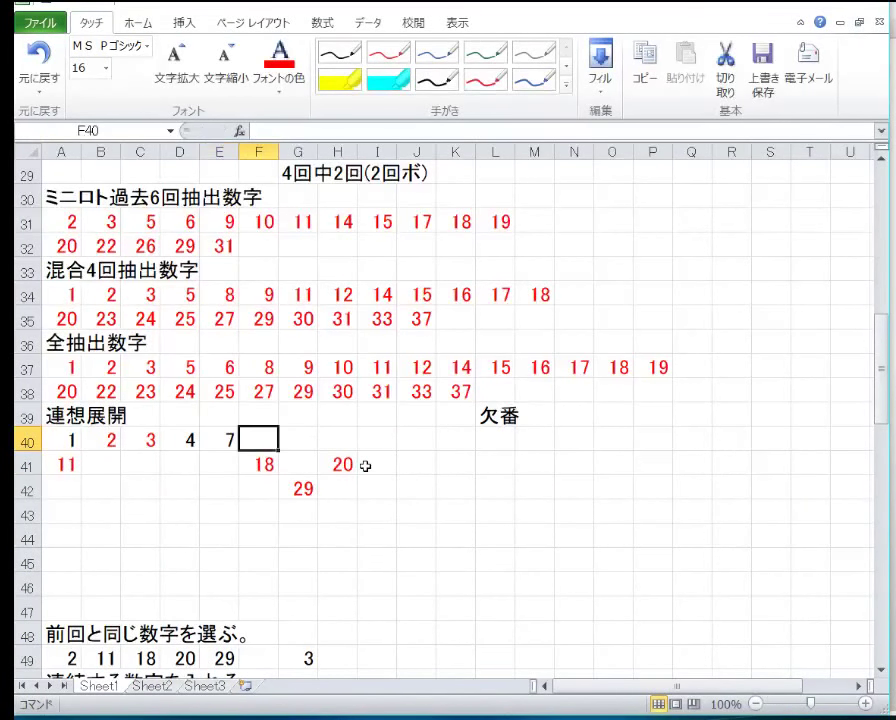
{"action": "type", "text": "8"}
{"action": "key", "text": "Right"}
{"action": "type", "text": "9"}
{"action": "key", "text": "Right"}
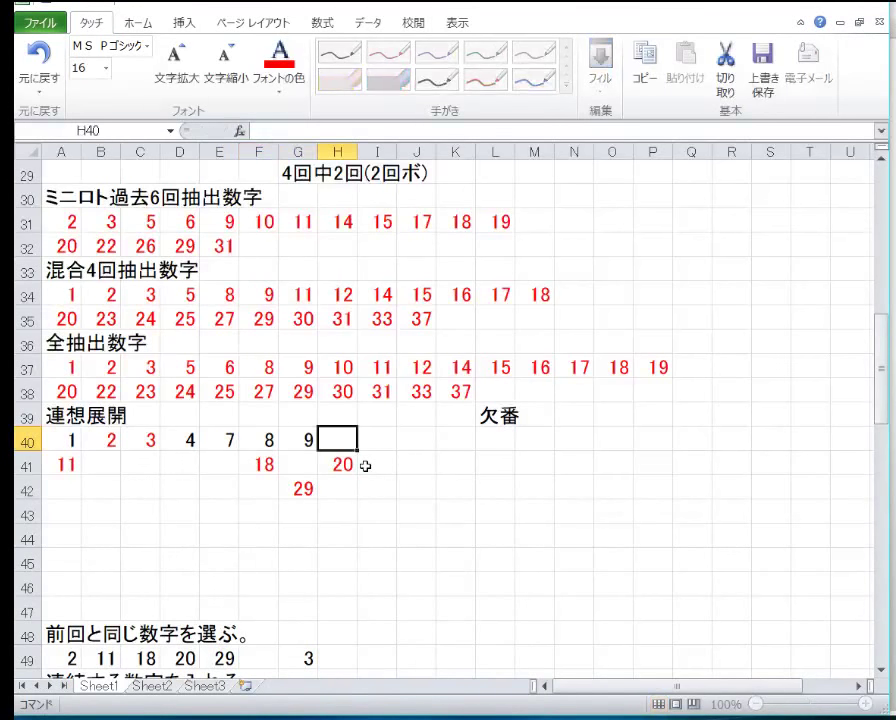
{"action": "type", "text": "30"}
{"action": "key", "text": "Down"}
{"action": "key", "text": "Left"}
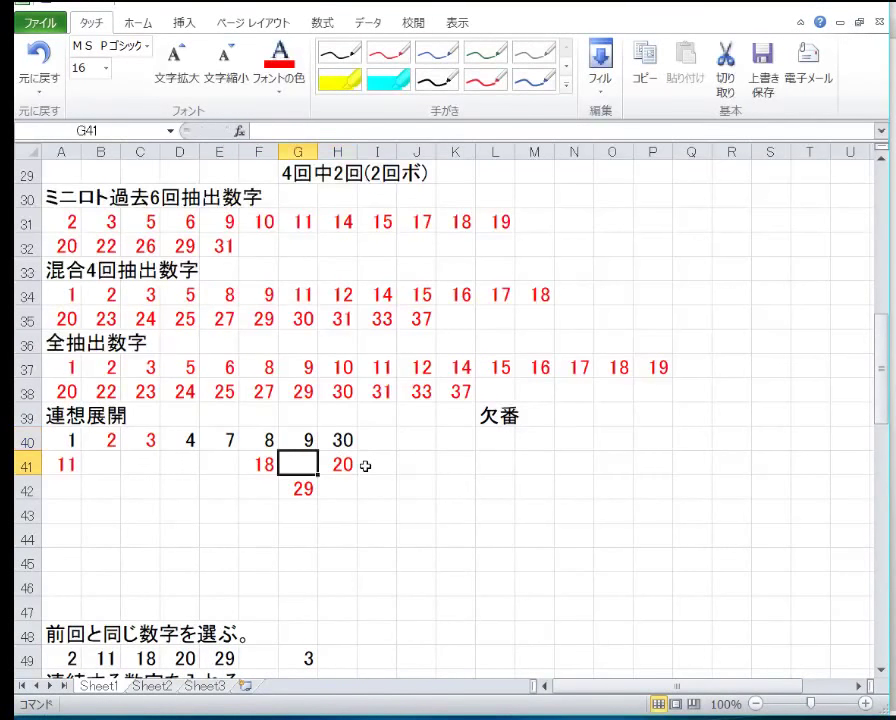
{"action": "key", "text": "Up"}
{"action": "key", "text": "Right"}
{"action": "type", "text": "10"}
{"action": "key", "text": "Return"}
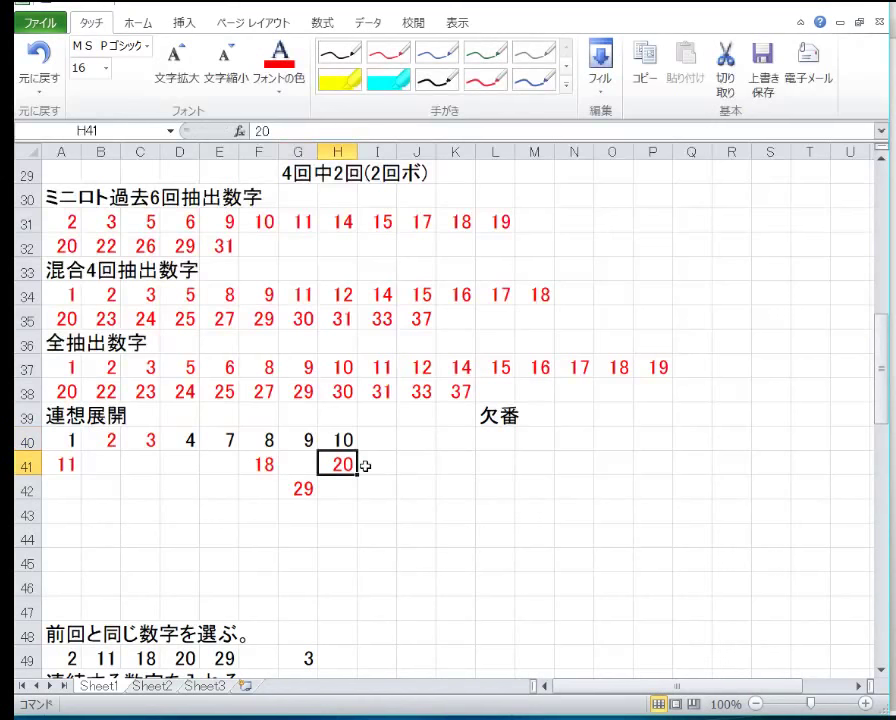
Step: Enter 12, 13 and 14 in B41 to D41 of the 連想展開 grid
{"action": "key", "text": "Left"}
{"action": "key", "text": "Home"}
{"action": "key", "text": "Right"}
{"action": "type", "text": "12"}
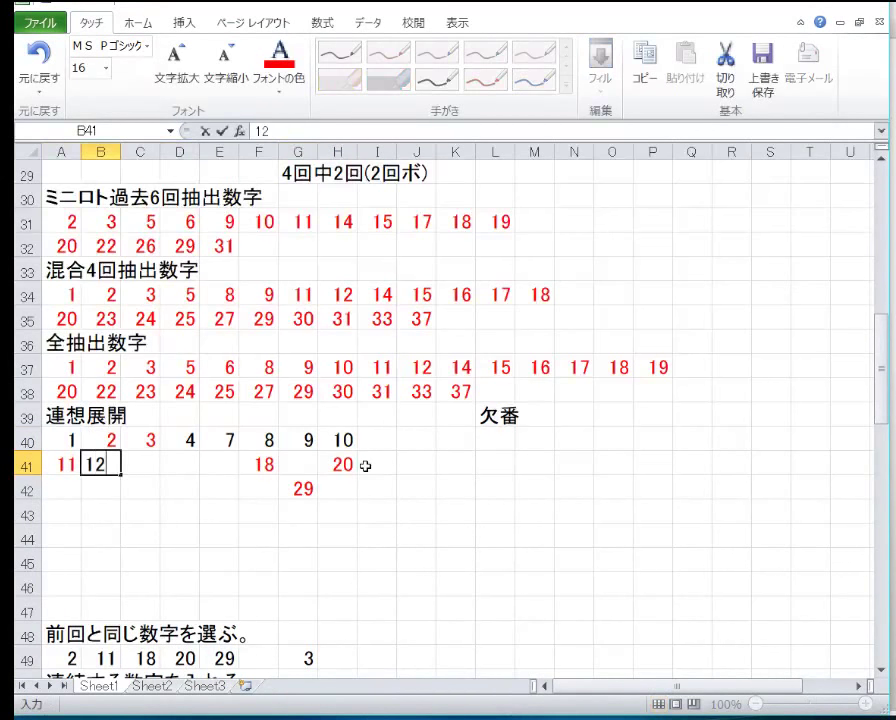
{"action": "key", "text": "Right"}
{"action": "type", "text": "13"}
{"action": "key", "text": "Right"}
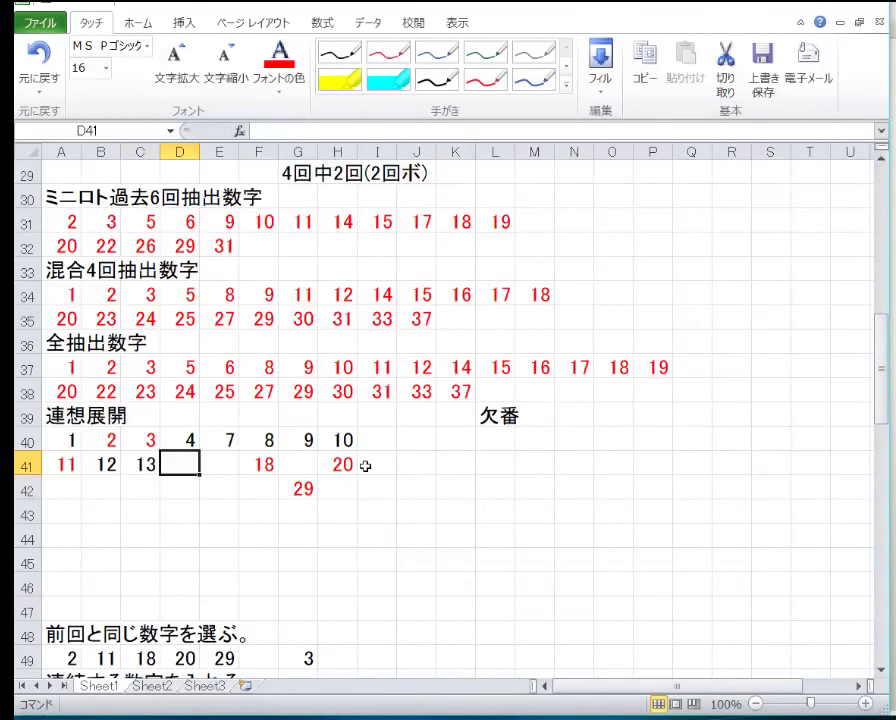
{"action": "type", "text": "14"}
{"action": "key", "text": "Right"}
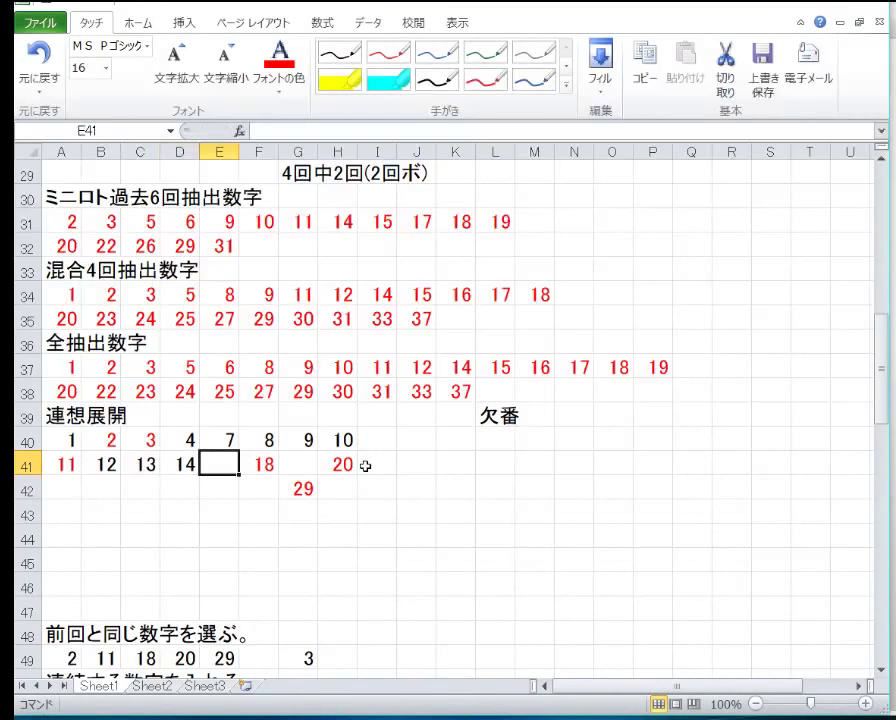
Step: Complete 連想展開 row 41 with 17 in E41 and 19 in G41
{"action": "type", "text": "1"}
{"action": "key", "text": "Right"}
{"action": "key", "text": "Right"}
{"action": "key", "text": "Right"}
{"action": "key", "text": "Left"}
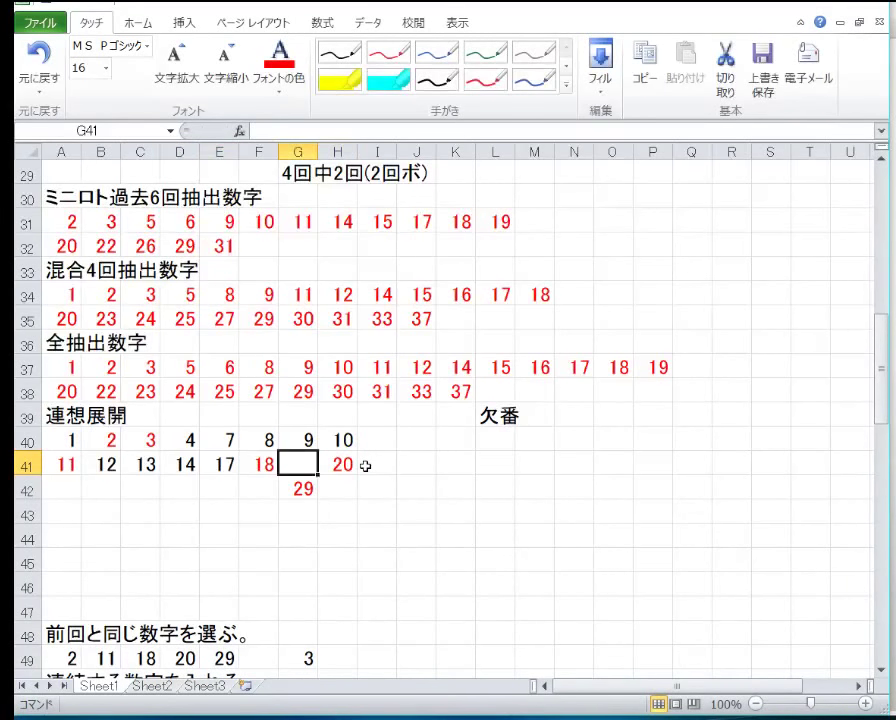
{"action": "type", "text": "19"}
{"action": "key", "text": "Return"}
Step: List the missing numbers under 欠番, with 5 and 6 in L40:M40 and 15 and 16 in L41:M41
{"action": "key", "text": "Up"}
{"action": "key", "text": "Up"}
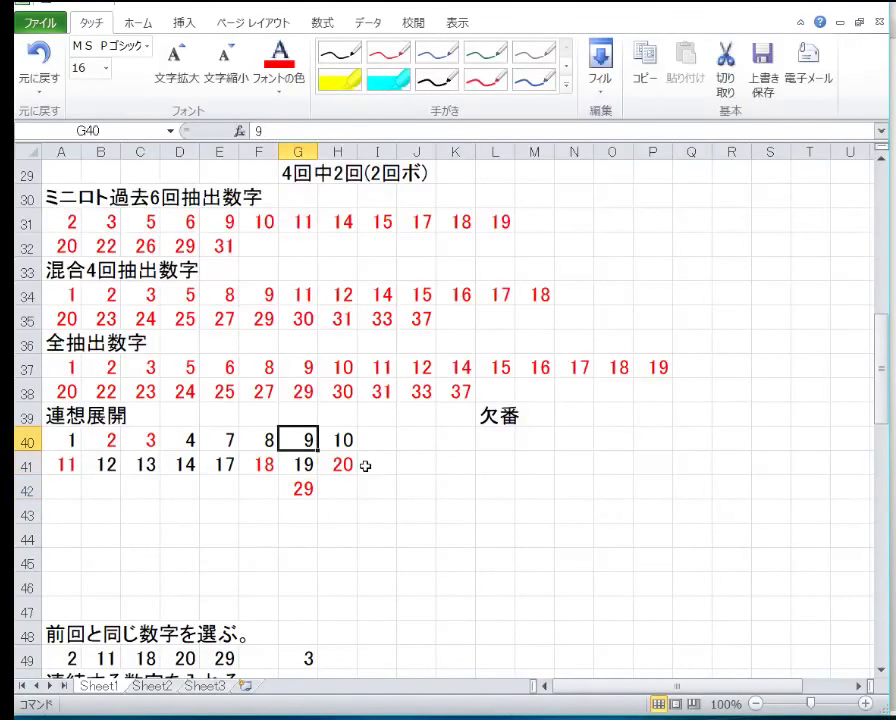
{"action": "key", "text": "Right"}
{"action": "key", "text": "Right"}
{"action": "key", "text": "Right"}
{"action": "key", "text": "Right"}
{"action": "key", "text": "Right"}
{"action": "type", "text": "5"}
{"action": "key", "text": "Right"}
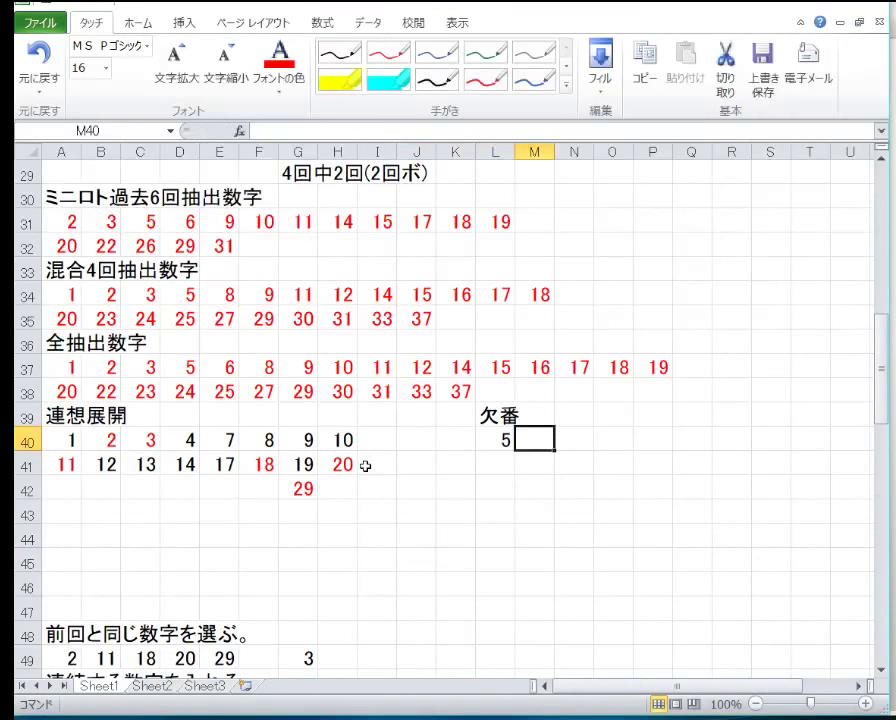
{"action": "type", "text": "6"}
{"action": "key", "text": "Return"}
{"action": "key", "text": "Left"}
{"action": "type", "text": "15"}
{"action": "key", "text": "Right"}
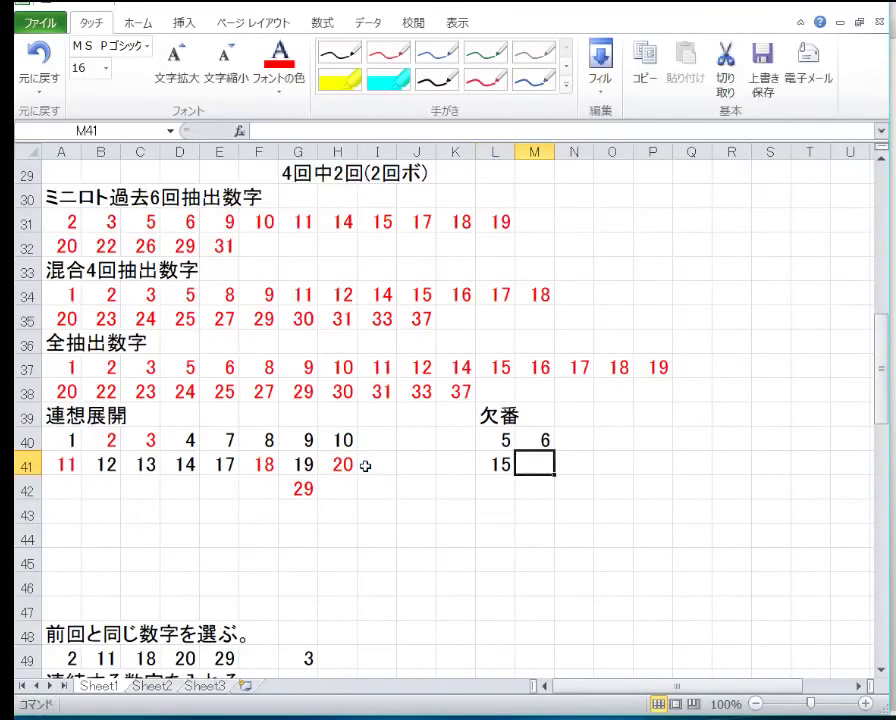
{"action": "type", "text": "16"}
{"action": "key", "text": "Return"}
Step: Continue the 欠番 list with 25 and 26 in L42:M42 and 35 and 36 in L43:M43
{"action": "key", "text": "Left"}
{"action": "type", "text": "25"}
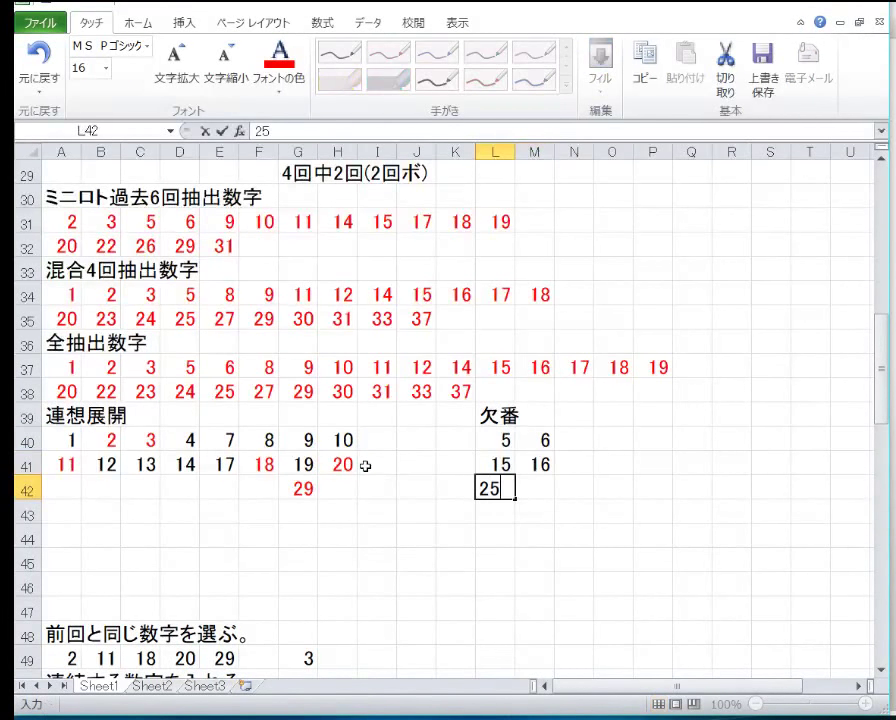
{"action": "key", "text": "Right"}
{"action": "type", "text": "26"}
{"action": "key", "text": "Return"}
{"action": "key", "text": "Left"}
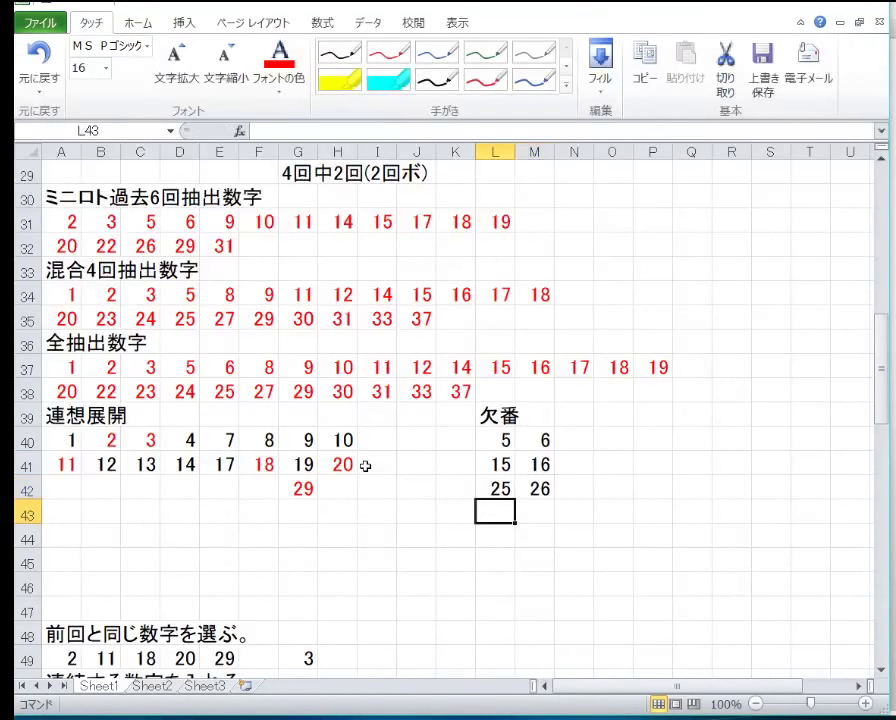
{"action": "type", "text": "35"}
{"action": "key", "text": "Right"}
{"action": "type", "text": "36"}
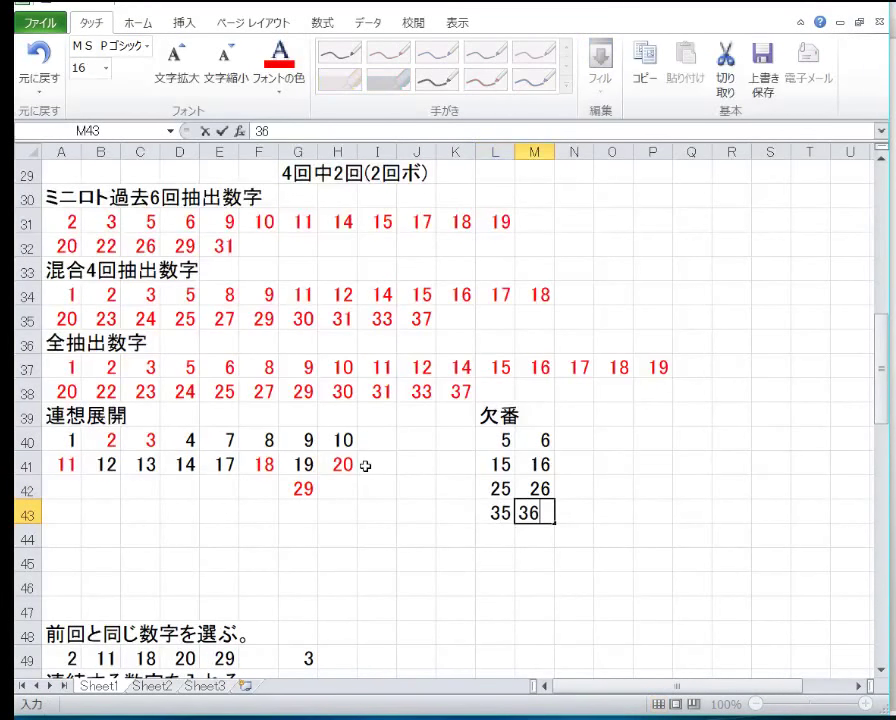
{"action": "key", "text": "Return"}
Step: Enter 21, 22, 23 and 24 in A42 to D42 of the 連想展開 grid
{"action": "key", "text": "Up"}
{"action": "key", "text": "Up"}
{"action": "key", "text": "Up"}
{"action": "key", "text": "Left"}
{"action": "key", "text": "Left"}
{"action": "key", "text": "Left"}
{"action": "key", "text": "Left"}
{"action": "key", "text": "Left"}
{"action": "key", "text": "Left"}
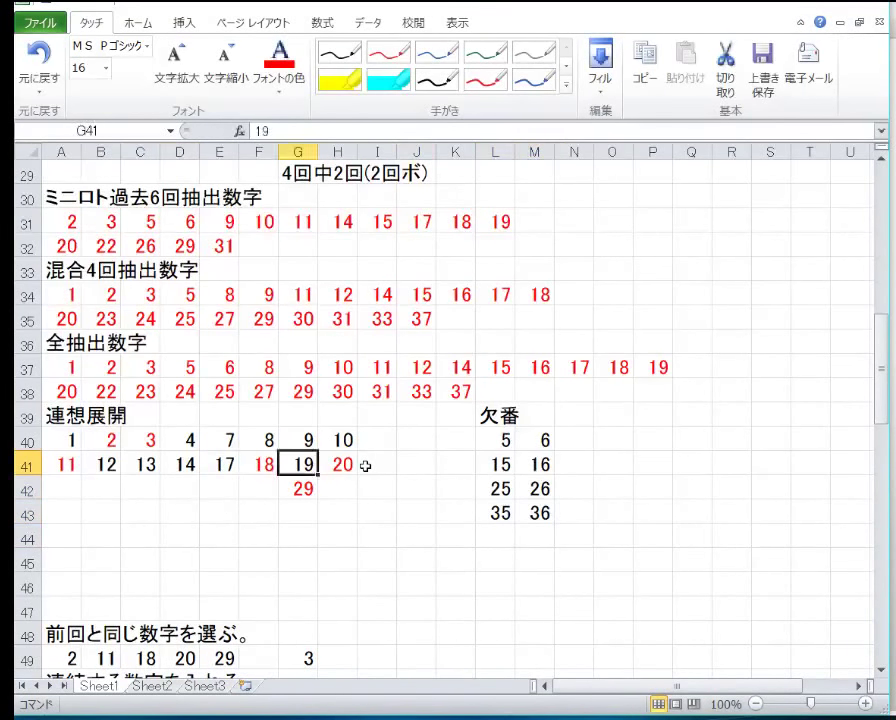
{"action": "key", "text": "Down"}
{"action": "key", "text": "Left"}
{"action": "key", "text": "Left"}
{"action": "key", "text": "Left"}
{"action": "key", "text": "Left"}
{"action": "key", "text": "Left"}
{"action": "key", "text": "Left"}
{"action": "type", "text": "21"}
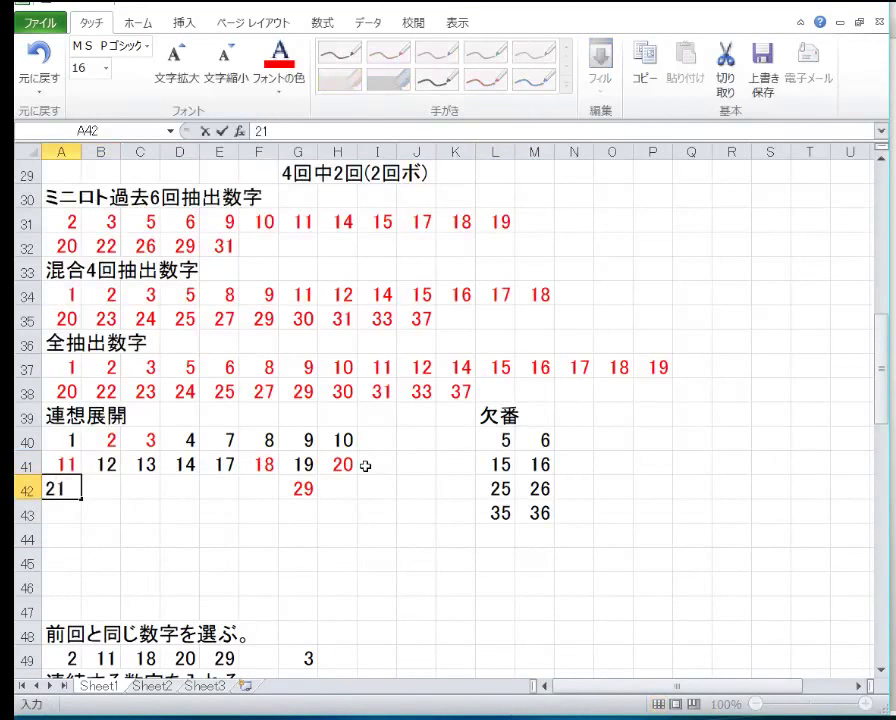
{"action": "key", "text": "Right"}
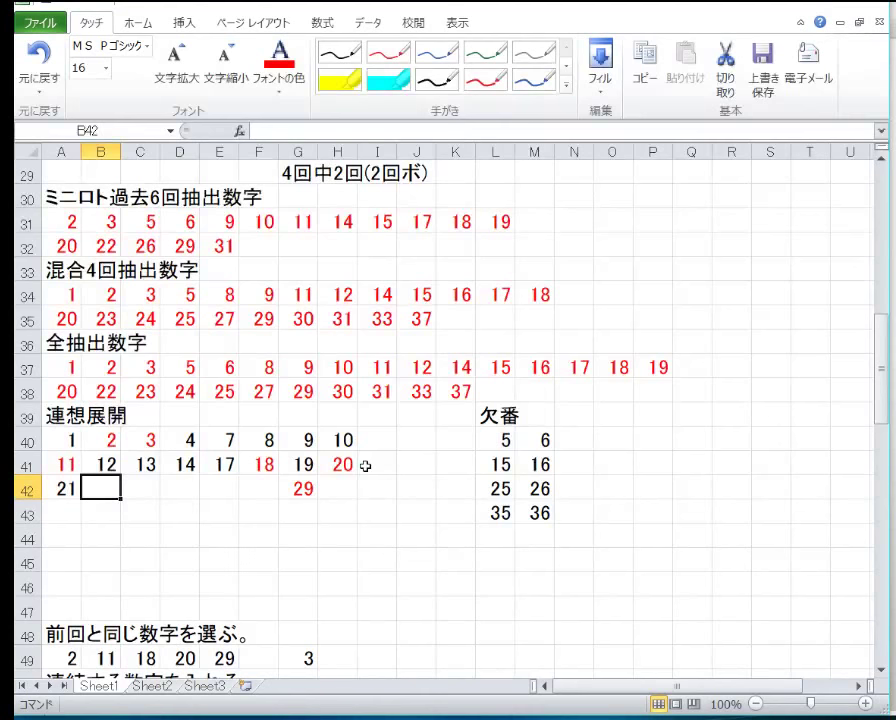
{"action": "type", "text": "22"}
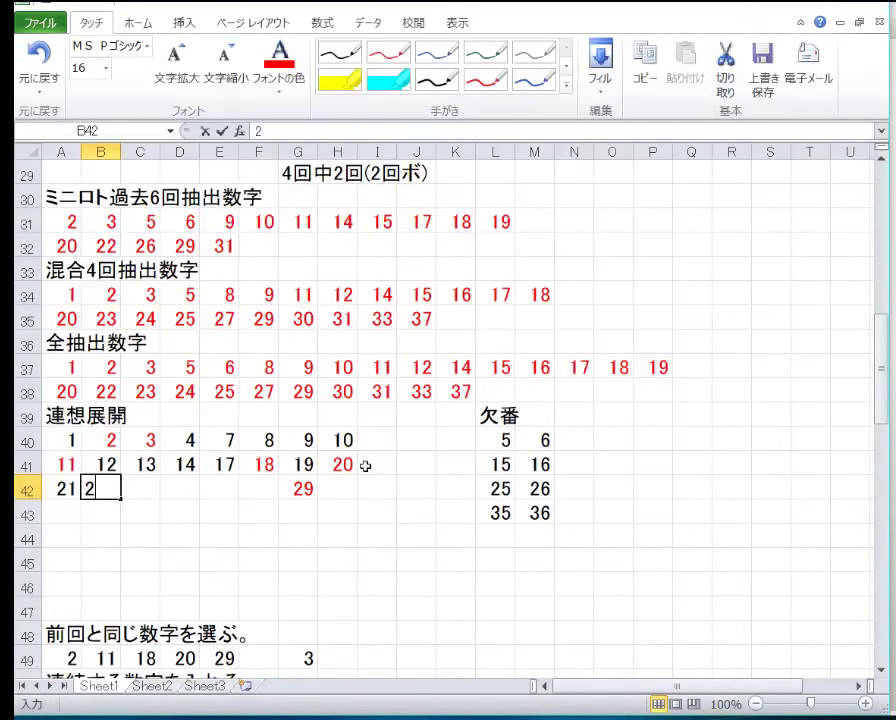
{"action": "key", "text": "Right"}
{"action": "key", "text": "Right"}
{"action": "key", "text": "Left"}
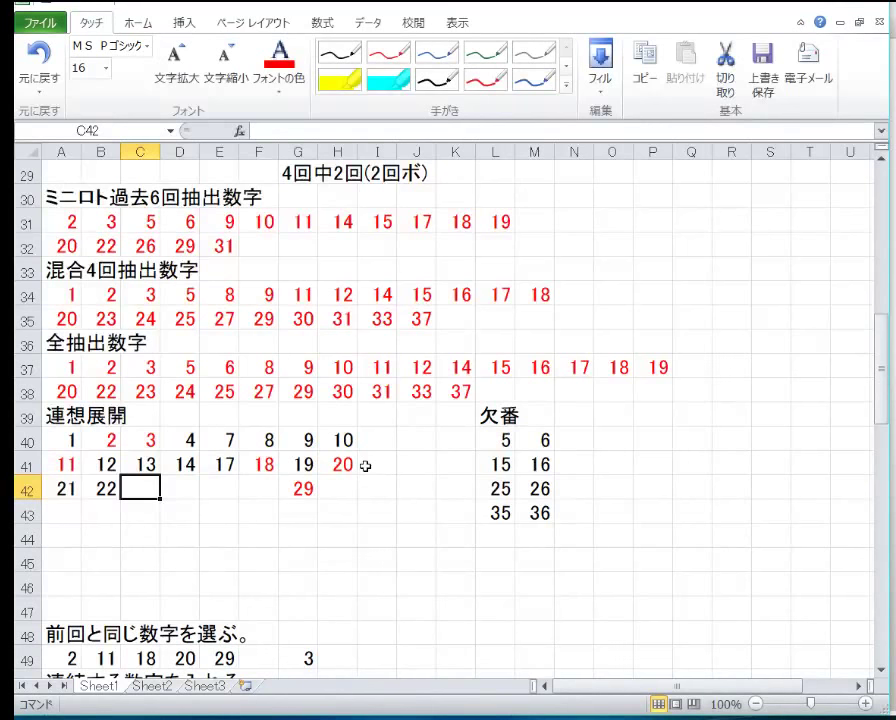
{"action": "type", "text": "23"}
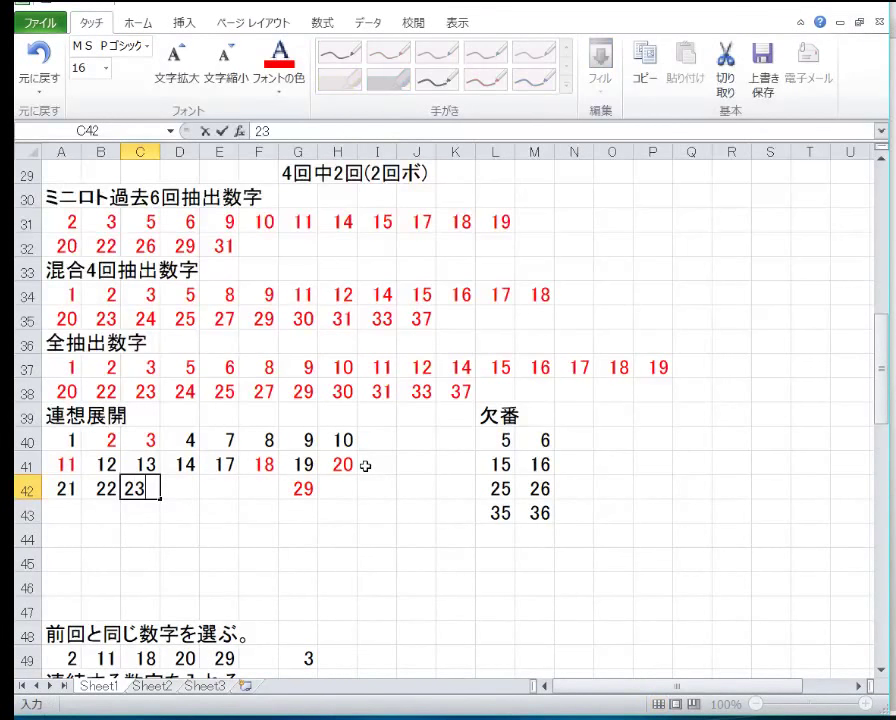
{"action": "key", "text": "Right"}
{"action": "type", "text": "1"}
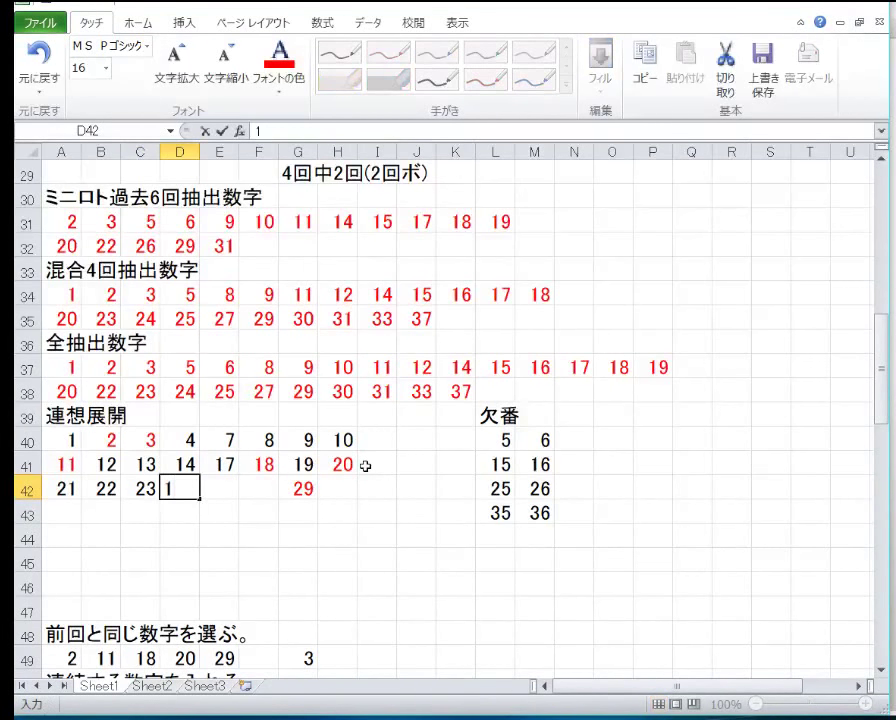
{"action": "key", "text": "Right"}
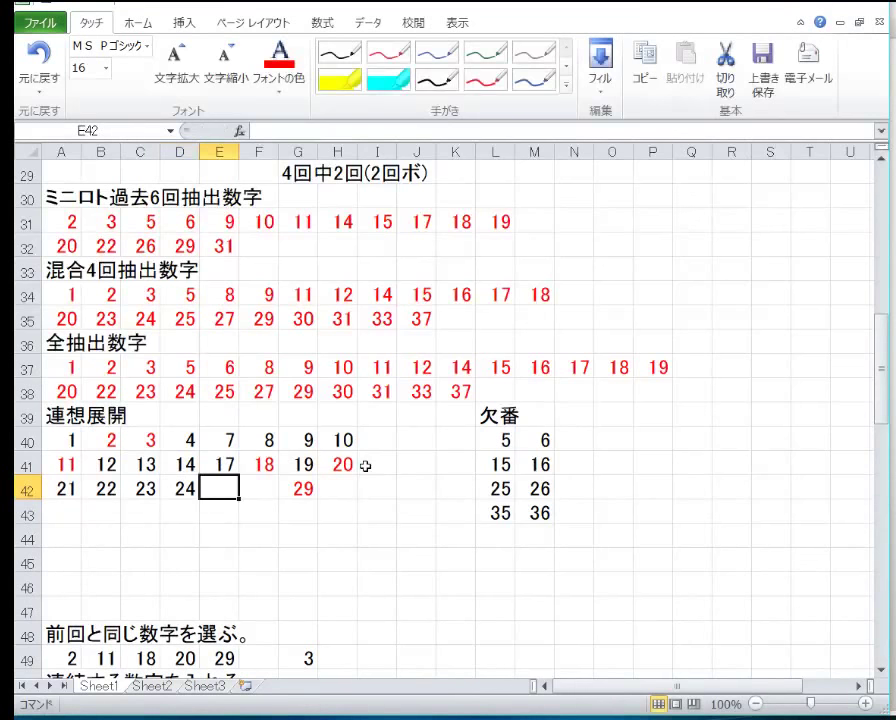
Step: Complete 連想展開 row 42 with 27 in E42, 28 in F42 and 30 in H42
{"action": "type", "text": "27"}
{"action": "key", "text": "Right"}
{"action": "type", "text": "28"}
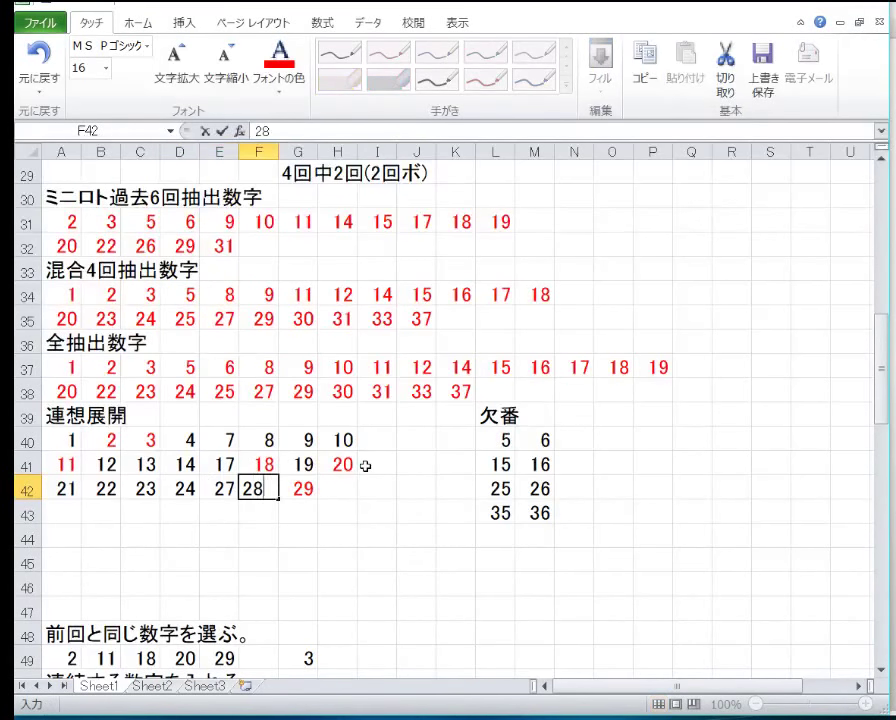
{"action": "key", "text": "Right"}
{"action": "key", "text": "Right"}
{"action": "type", "text": "30"}
{"action": "key", "text": "Return"}
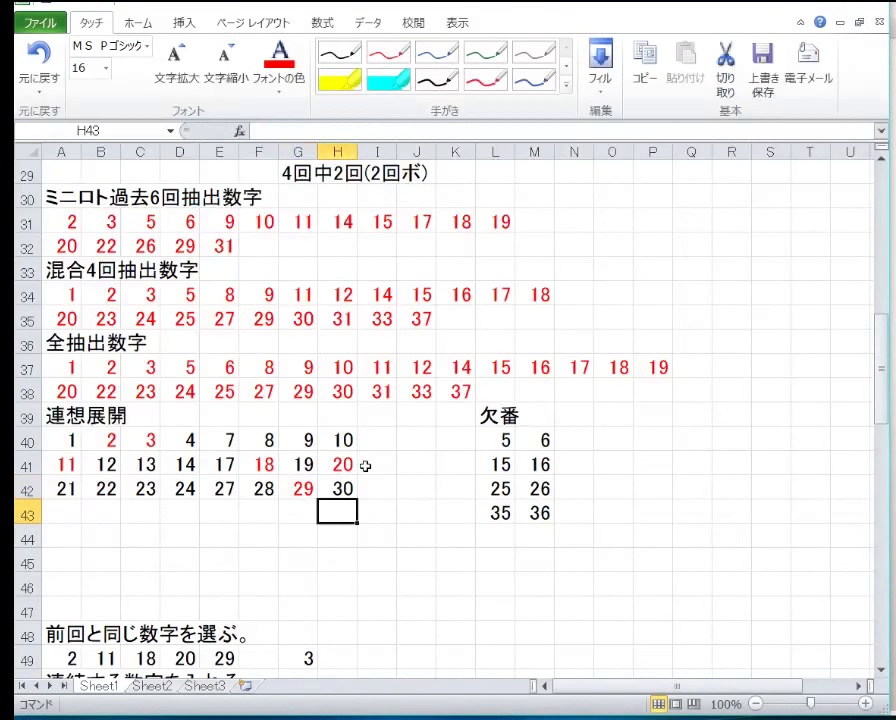
Step: Enter 31, 32, 33 and 34 in A43 to D43 of the 連想展開 grid
{"action": "key", "text": "Left"}
{"action": "key", "text": "Left"}
{"action": "key", "text": "Left"}
{"action": "key", "text": "Left"}
{"action": "key", "text": "Left"}
{"action": "key", "text": "Left"}
{"action": "key", "text": "Left"}
{"action": "type", "text": "31"}
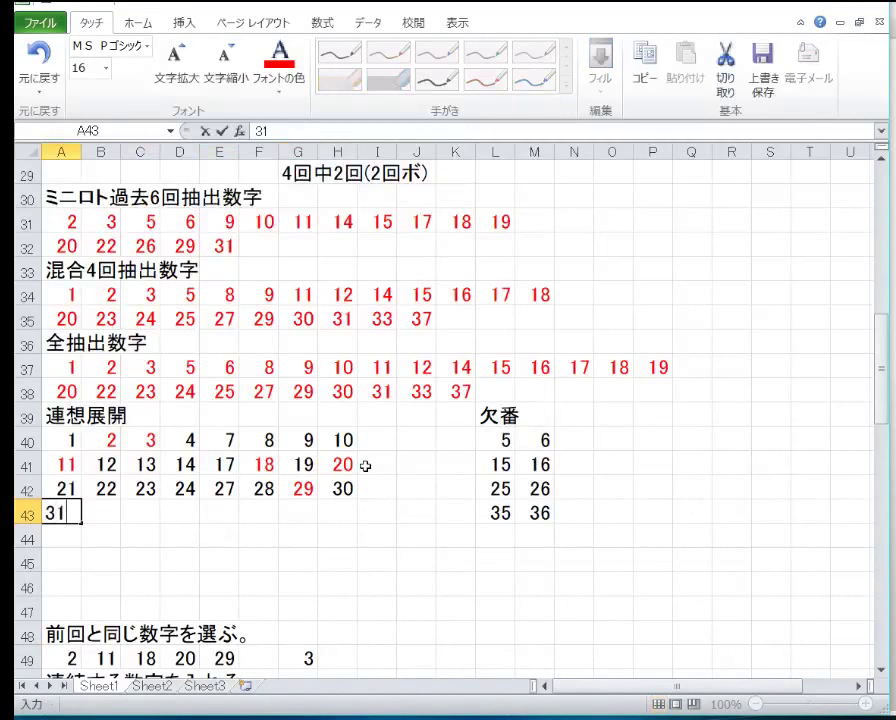
{"action": "key", "text": "Right"}
{"action": "type", "text": "32"}
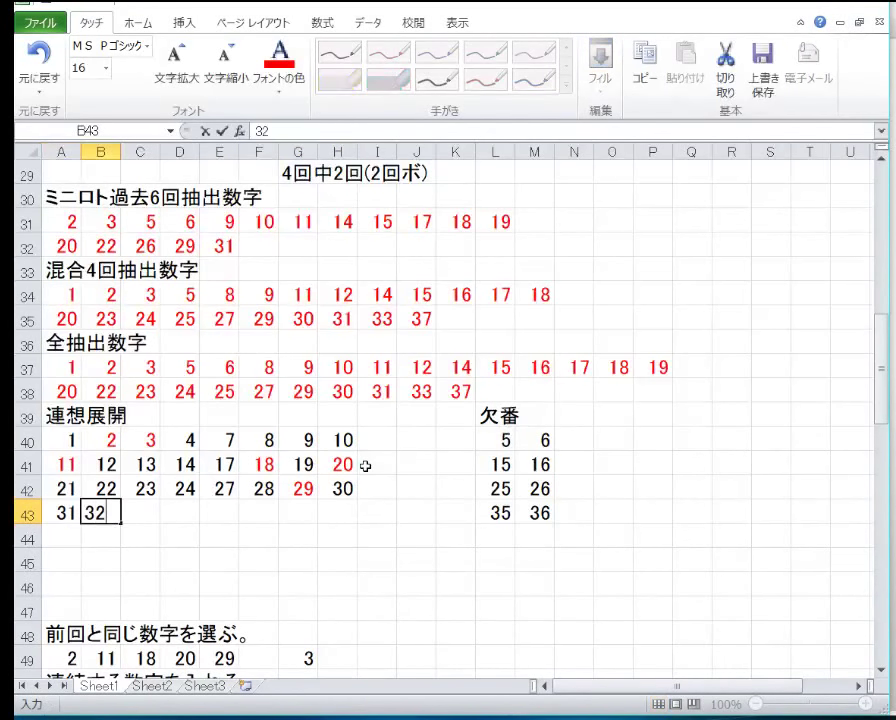
{"action": "key", "text": "Right"}
{"action": "type", "text": "33"}
{"action": "key", "text": "Right"}
{"action": "type", "text": "3"}
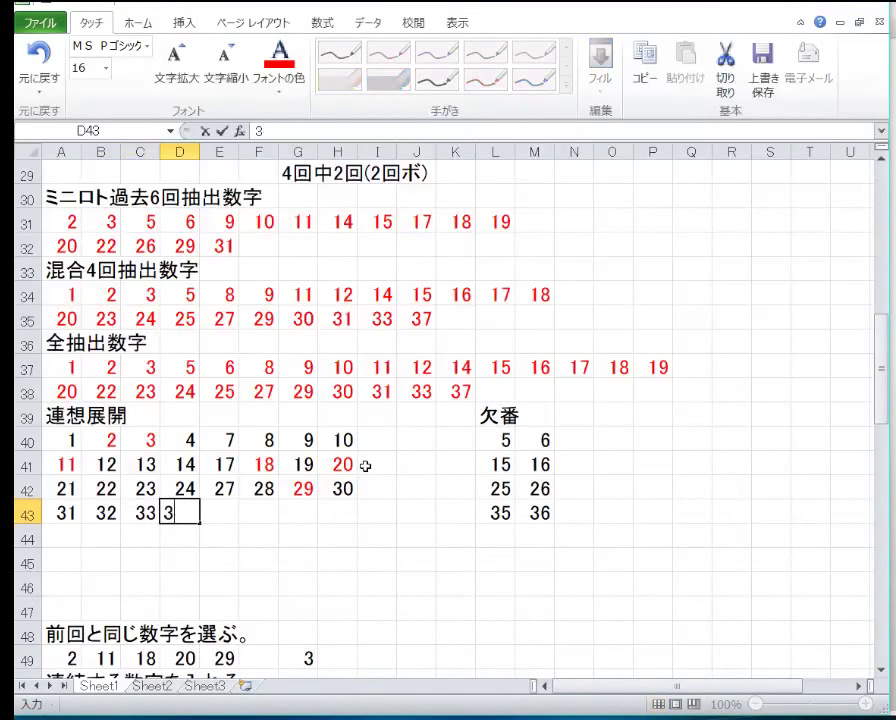
{"action": "key", "text": "Right"}
Step: Complete 連想展開 row 43 with 37, 38, 39 and 40 in E43 to H43
{"action": "type", "text": "37"}
{"action": "key", "text": "Right"}
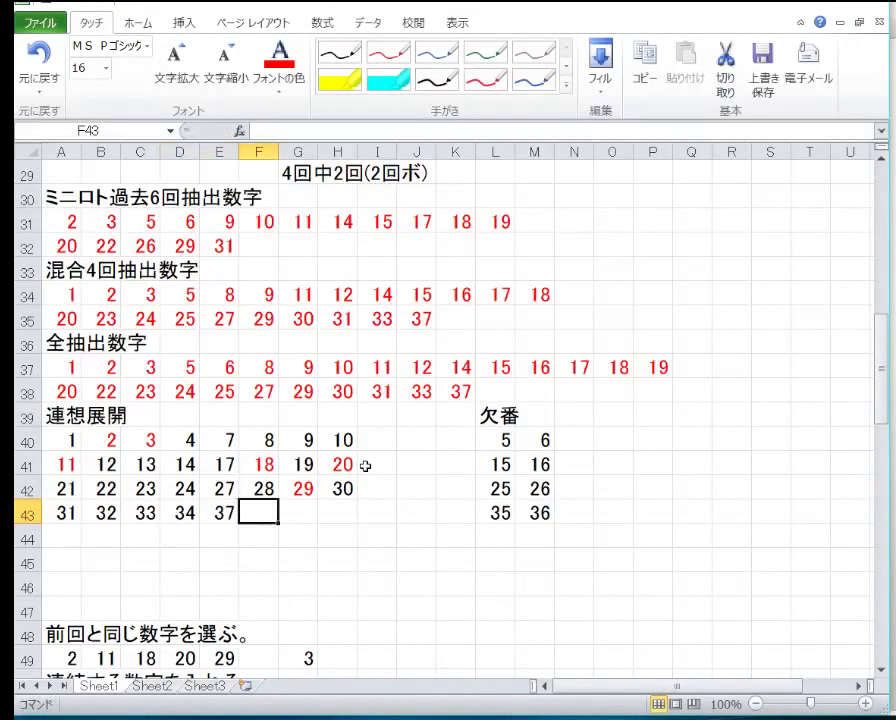
{"action": "type", "text": "38"}
{"action": "key", "text": "Right"}
{"action": "type", "text": "39"}
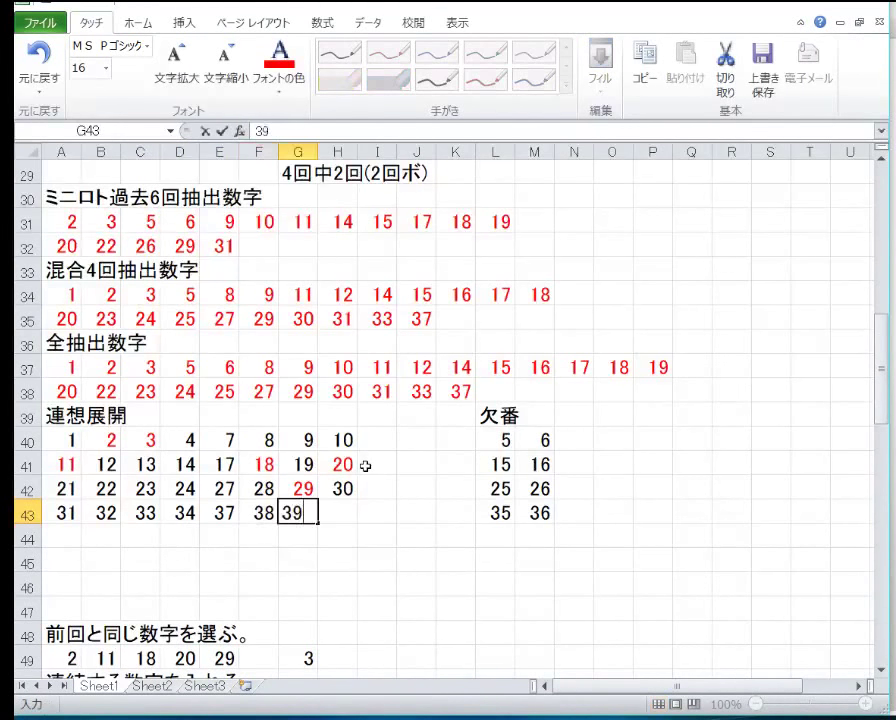
{"action": "key", "text": "Right"}
{"action": "type", "text": "40"}
{"action": "key", "text": "Return"}
Step: Enter 41, 42 and 43 in A44 to C44 of the 連想展開 grid
{"action": "key", "text": "Left"}
{"action": "key", "text": "Left"}
{"action": "key", "text": "Left"}
{"action": "key", "text": "Left"}
{"action": "key", "text": "Left"}
{"action": "key", "text": "Left"}
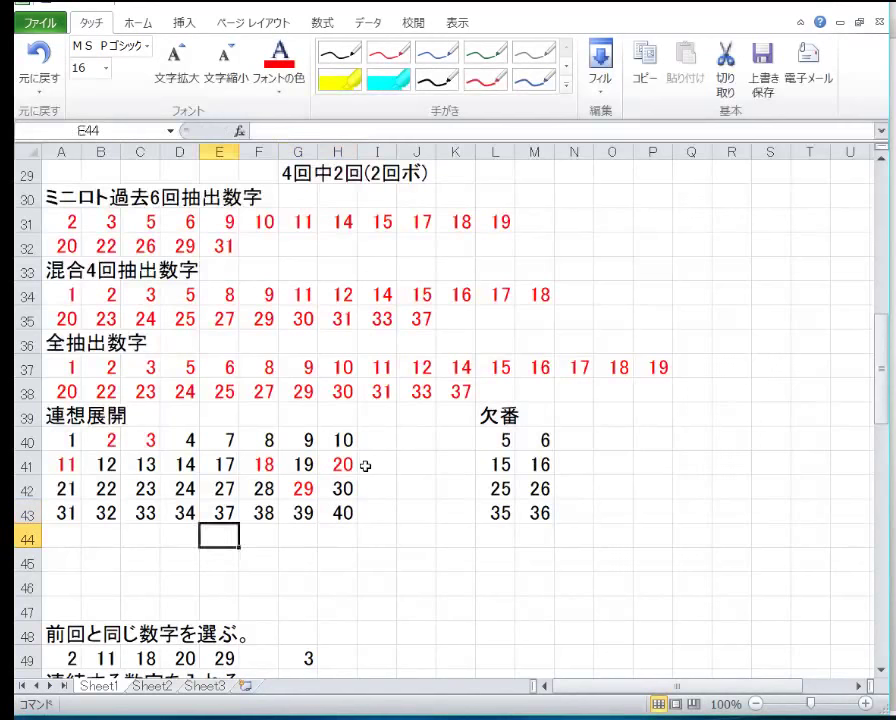
{"action": "type", "text": "41"}
{"action": "key", "text": "Right"}
{"action": "type", "text": "42"}
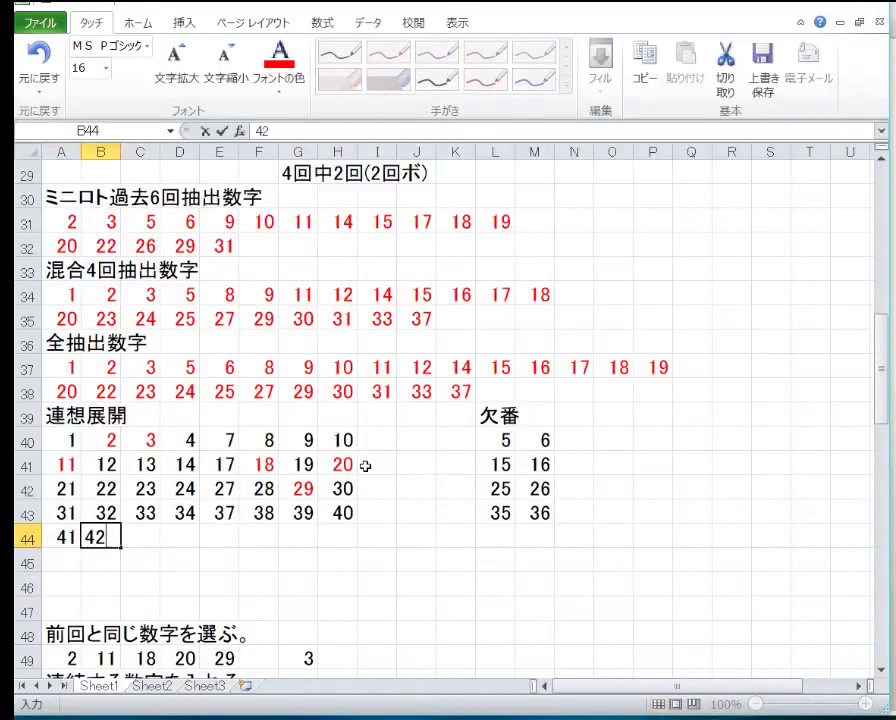
{"action": "key", "text": "Right"}
{"action": "type", "text": "43"}
{"action": "key", "text": "Return"}
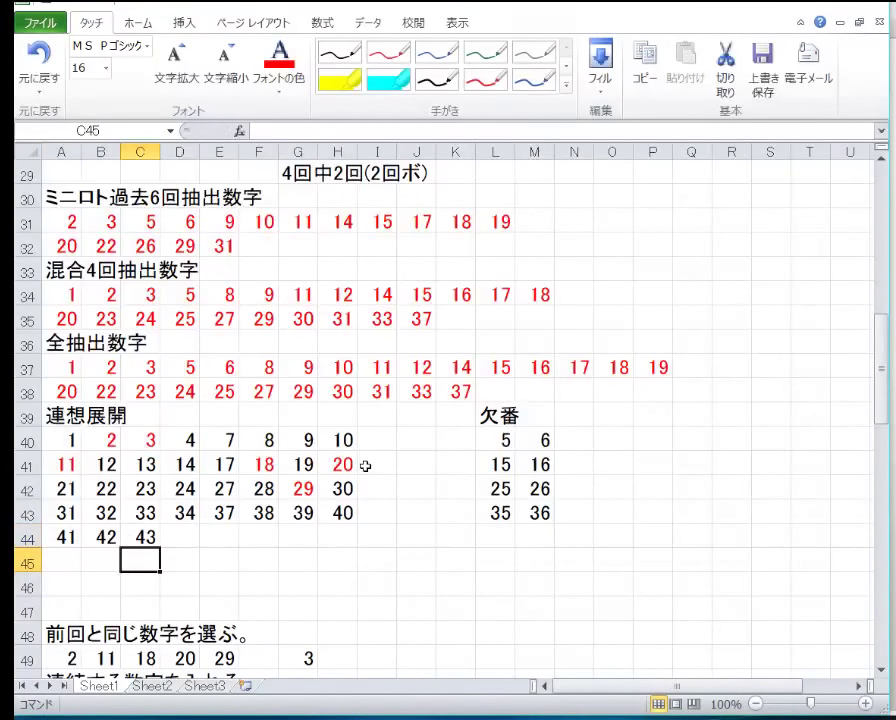
Step: Clear the numbers above 31 from the 連想展開 grid in B43:H44 and A44
{"action": "scroll", "coordinate": [361, 474], "scroll_direction": "up", "scroll_amount": 8}
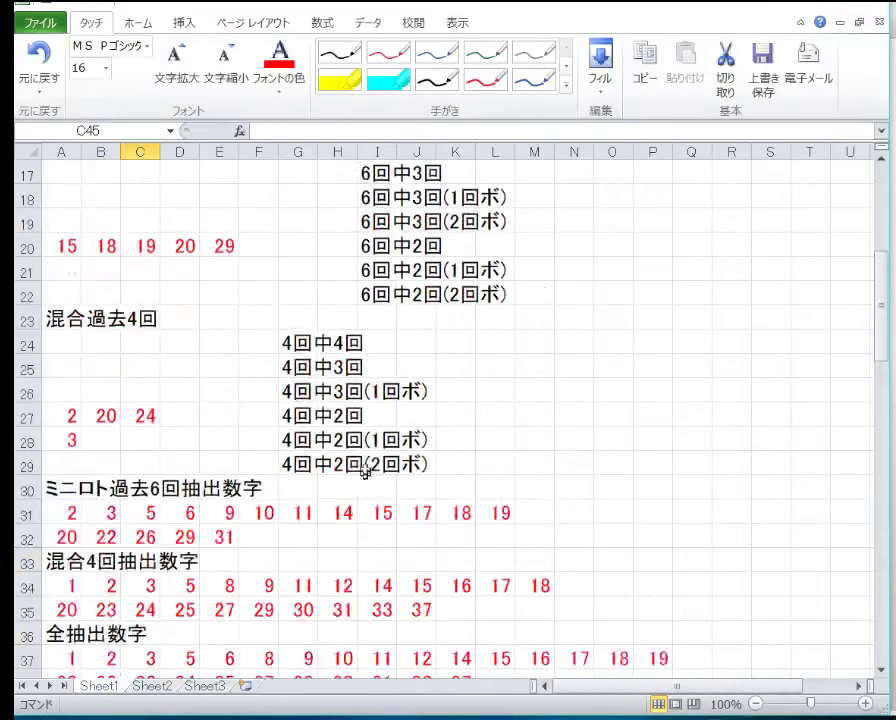
{"action": "scroll", "coordinate": [366, 467], "scroll_direction": "down", "scroll_amount": 9}
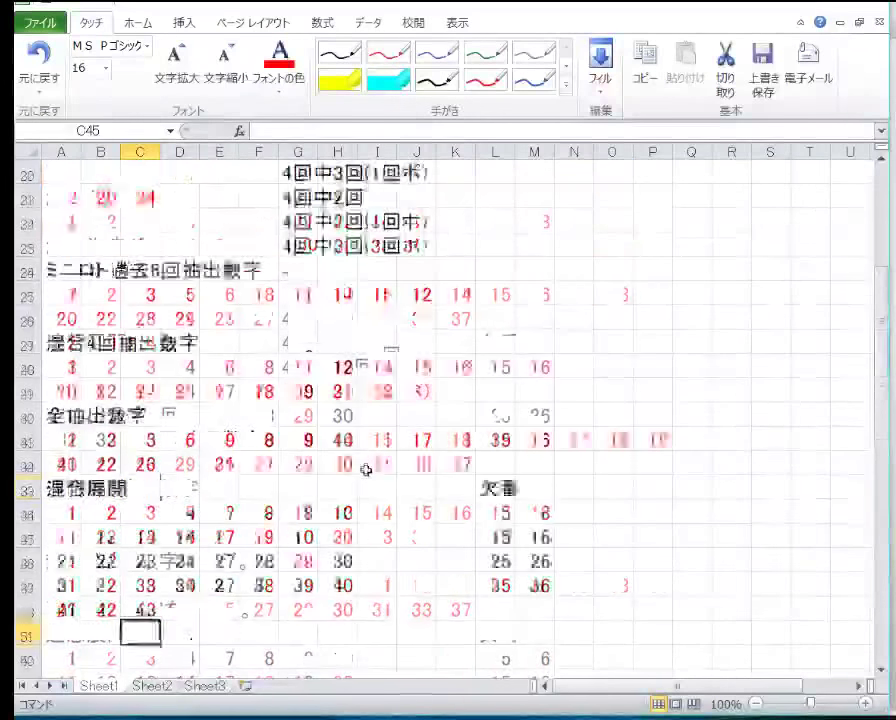
{"action": "left_click_drag", "start_coordinate": [100, 440], "coordinate": [352, 448]}
{"action": "right_click", "coordinate": [355, 458]}
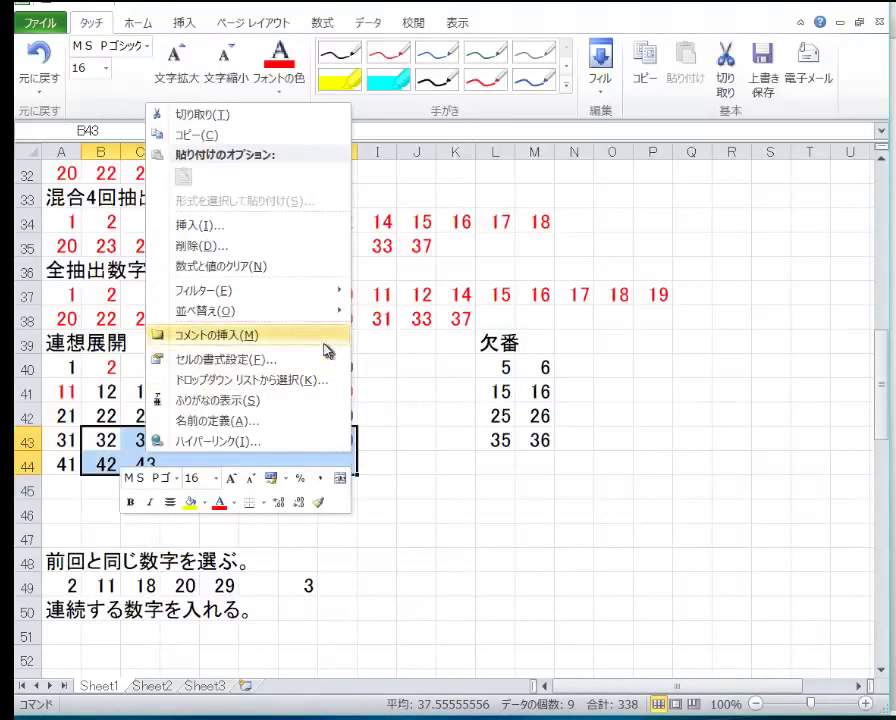
{"action": "key", "text": "n"}
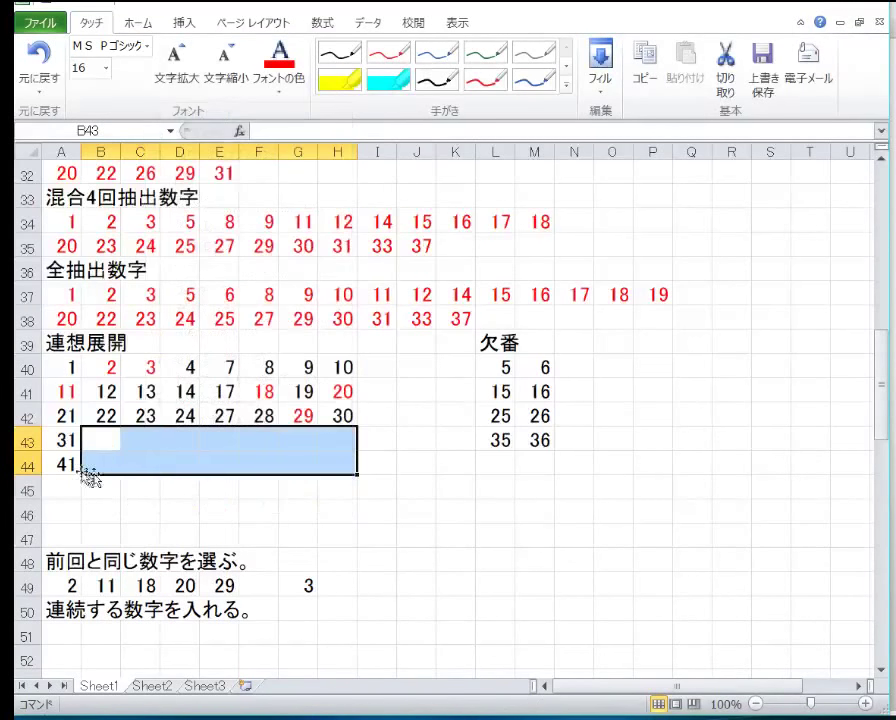
{"action": "left_click", "coordinate": [64, 462]}
{"action": "right_click", "coordinate": [64, 462]}
{"action": "key", "text": "n"}
{"action": "left_click", "coordinate": [337, 461]}
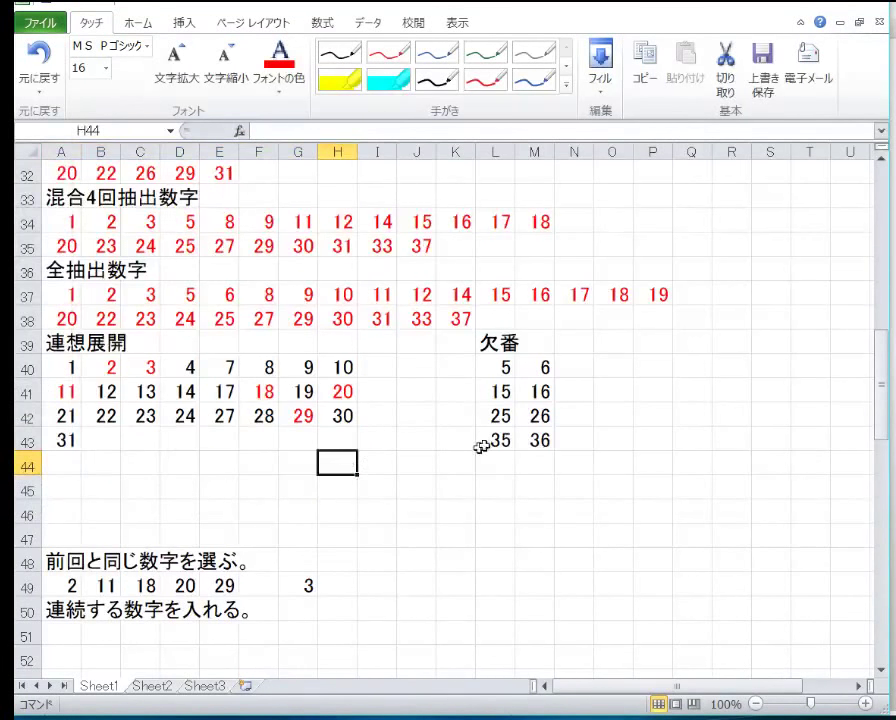
Step: Clear 35 and 36 from L43:M43 of the 欠番 list
{"action": "left_click_drag", "start_coordinate": [481, 447], "coordinate": [516, 438]}
{"action": "right_click", "coordinate": [530, 438]}
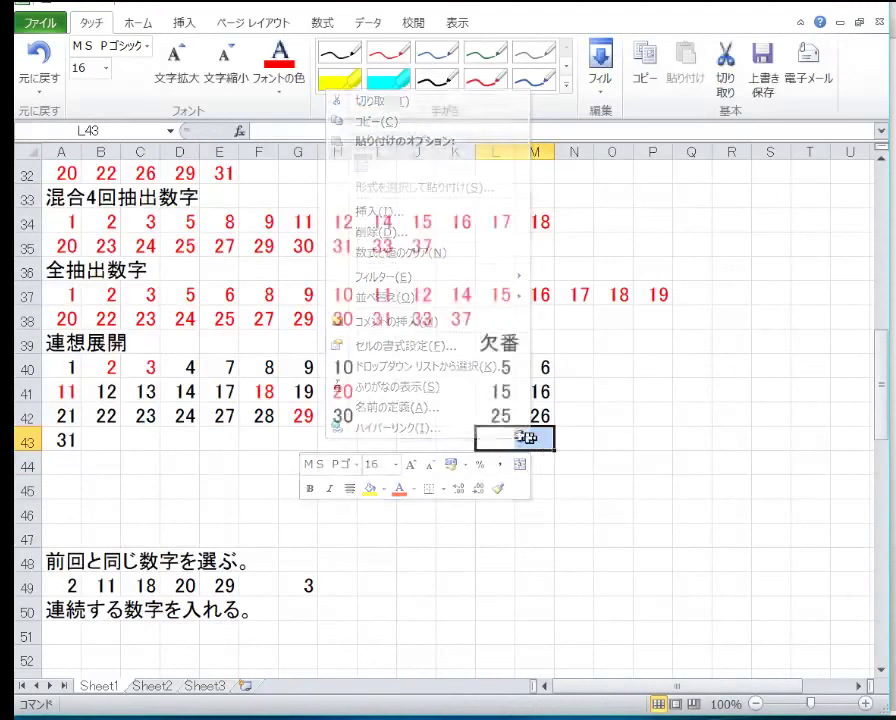
{"action": "key", "text": "n"}
{"action": "left_click", "coordinate": [326, 420]}
Step: Set the font colour of D40:E42 in the 連想展開 grid to orange
{"action": "left_click_drag", "start_coordinate": [186, 375], "coordinate": [214, 404]}
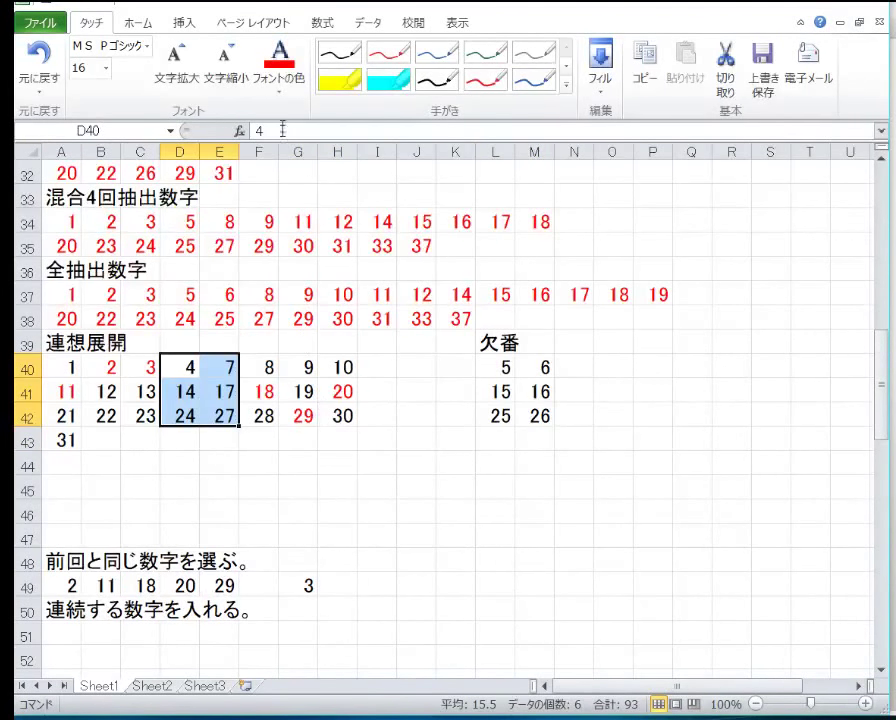
{"action": "left_click", "coordinate": [285, 92]}
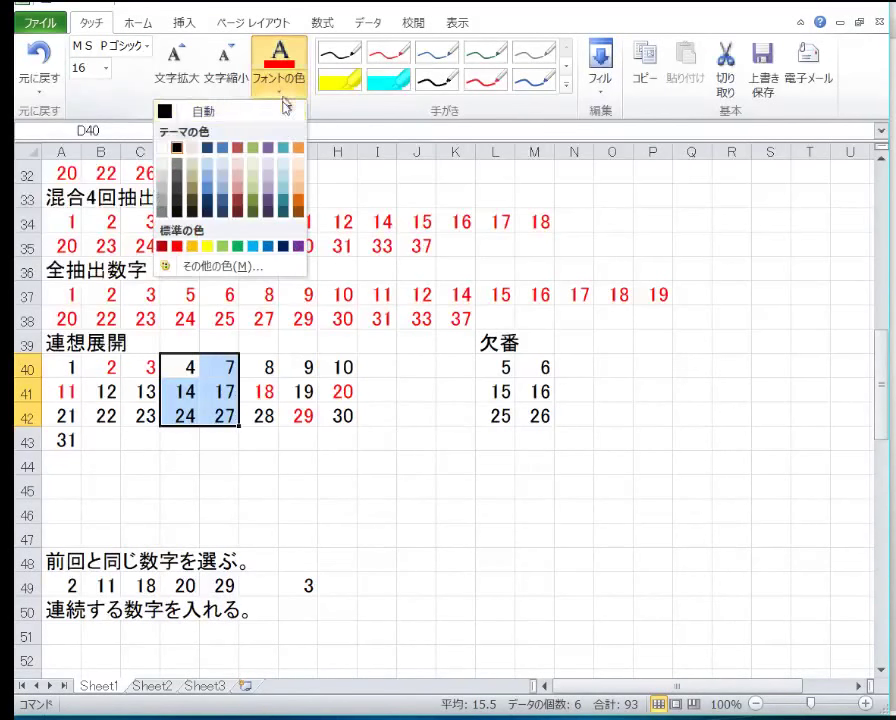
{"action": "left_click", "coordinate": [297, 150]}
Step: Set the font colour of the 欠番 numbers in L40:M42 to light blue
{"action": "left_click_drag", "start_coordinate": [494, 368], "coordinate": [521, 405]}
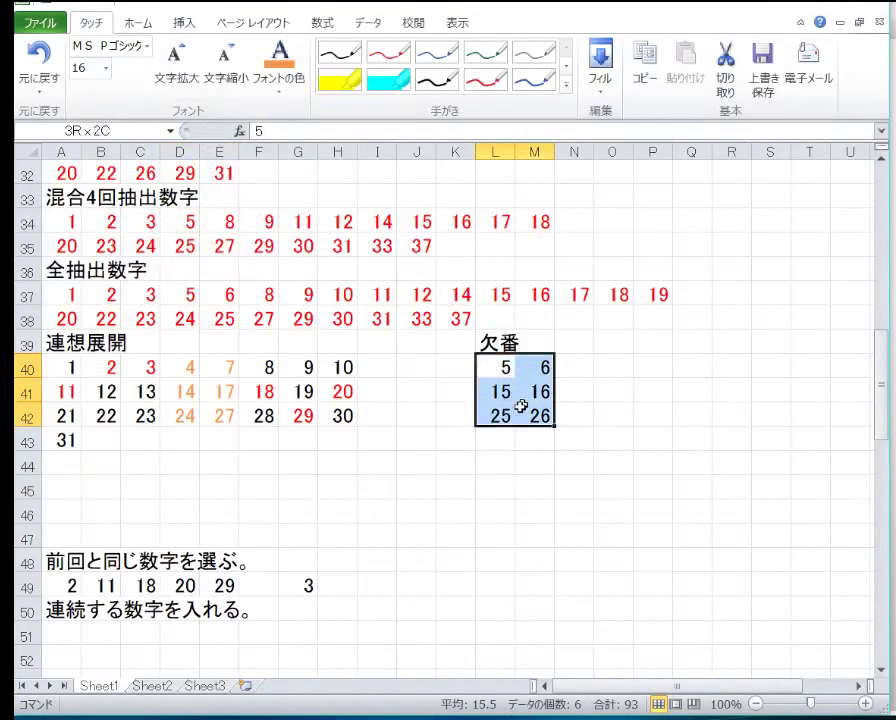
{"action": "left_click", "coordinate": [270, 92]}
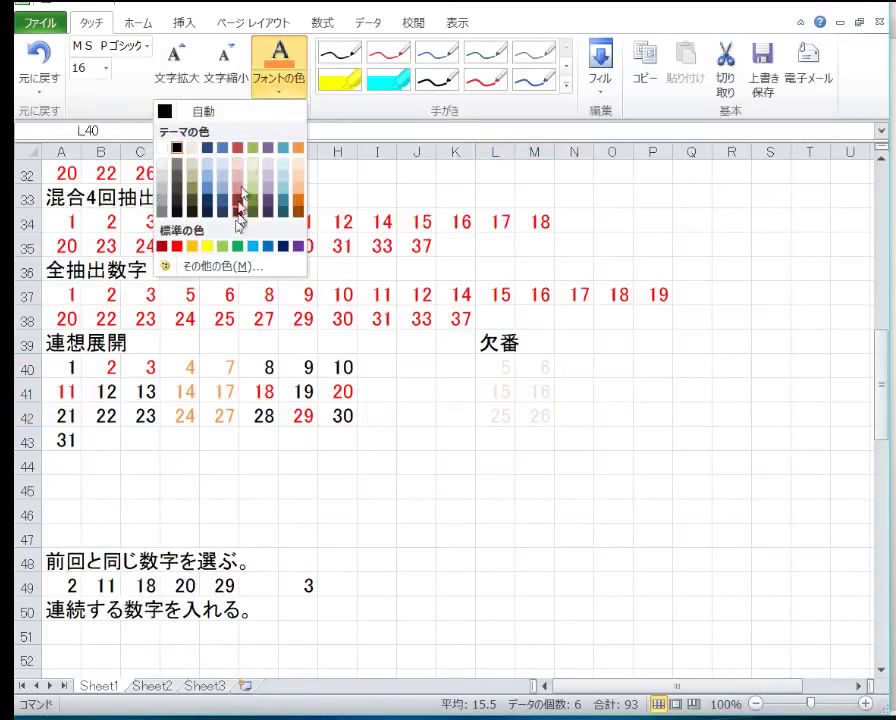
{"action": "left_click", "coordinate": [267, 246]}
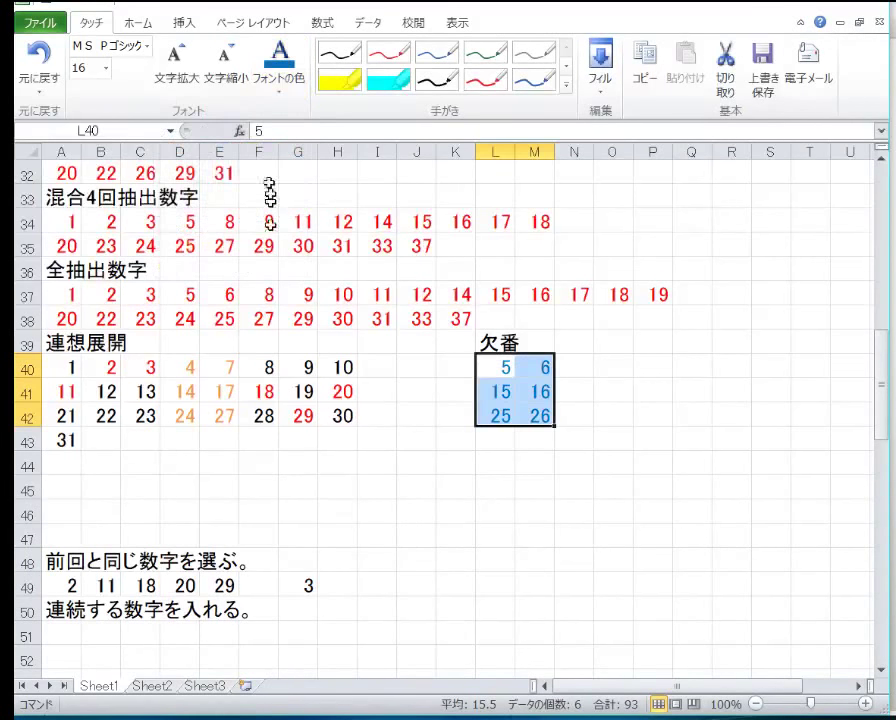
{"action": "left_click", "coordinate": [288, 92]}
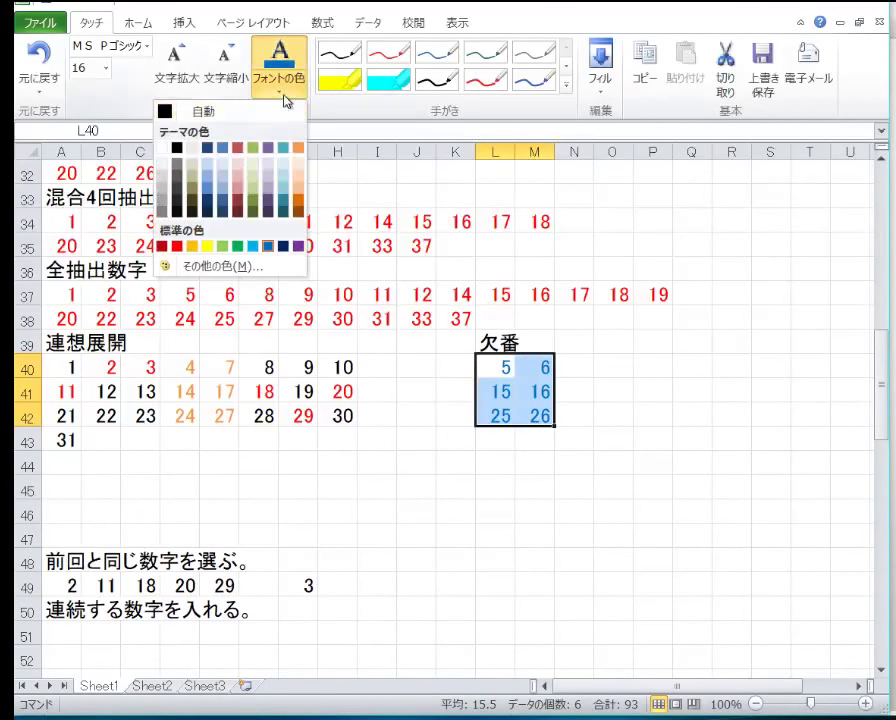
{"action": "left_click", "coordinate": [250, 234]}
{"action": "left_click", "coordinate": [252, 407]}
Step: Copy the ミニロト 960 numbers from F5:L5 to A70, under 前々回と同じ数字を入れる。
{"action": "scroll", "coordinate": [235, 478], "scroll_direction": "down", "scroll_amount": 2}
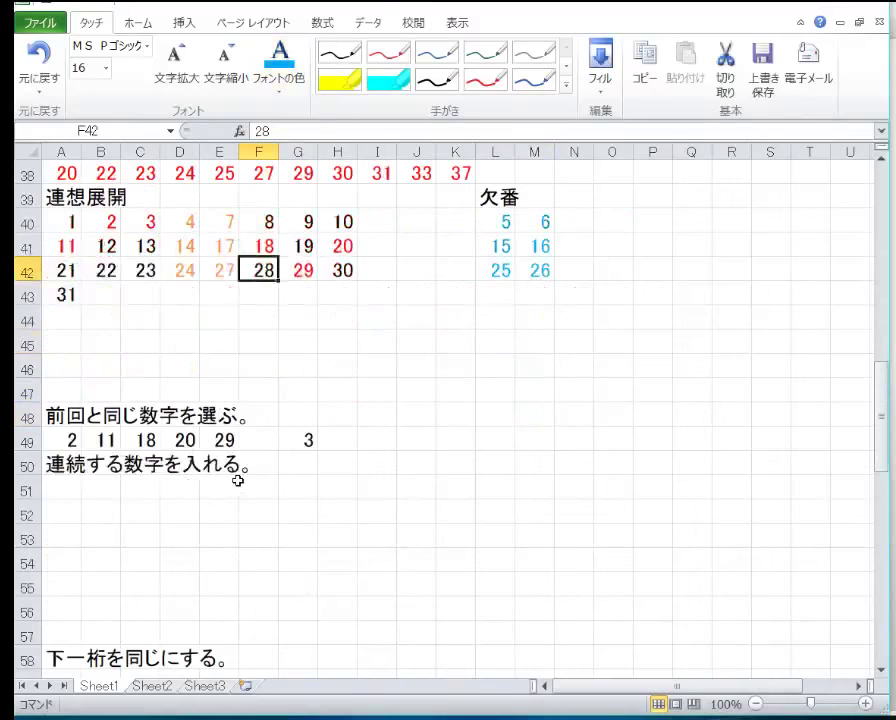
{"action": "left_click", "coordinate": [62, 465]}
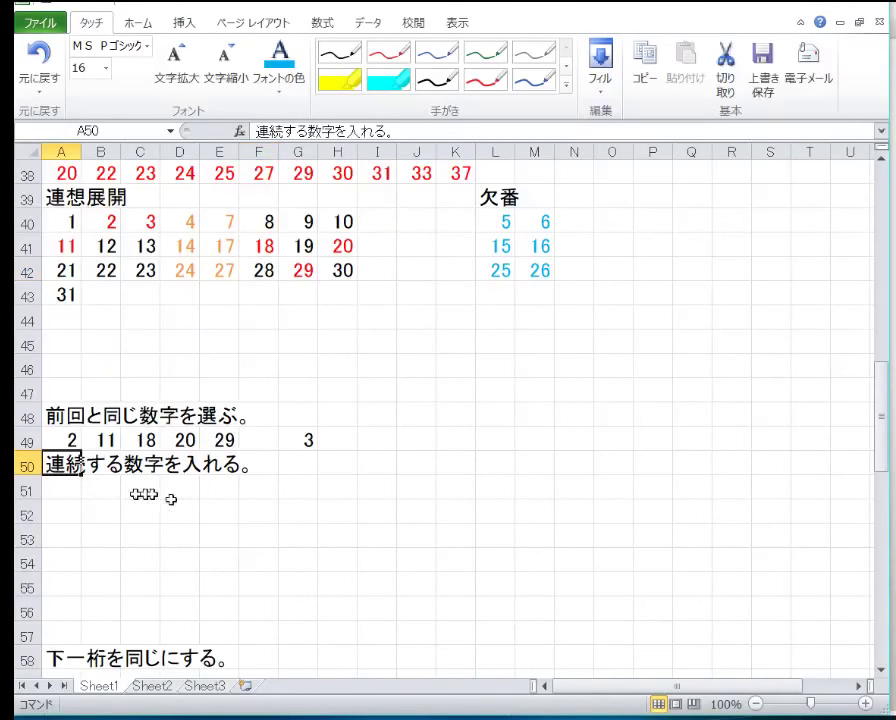
{"action": "scroll", "coordinate": [213, 498], "scroll_direction": "down", "scroll_amount": 7}
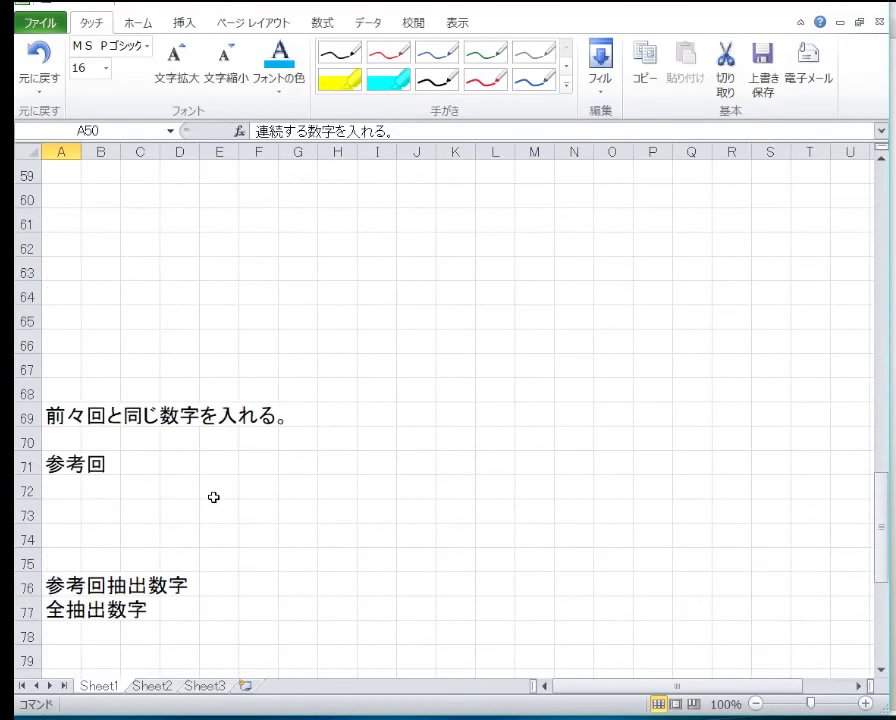
{"action": "scroll", "coordinate": [213, 497], "scroll_direction": "up", "scroll_amount": 19}
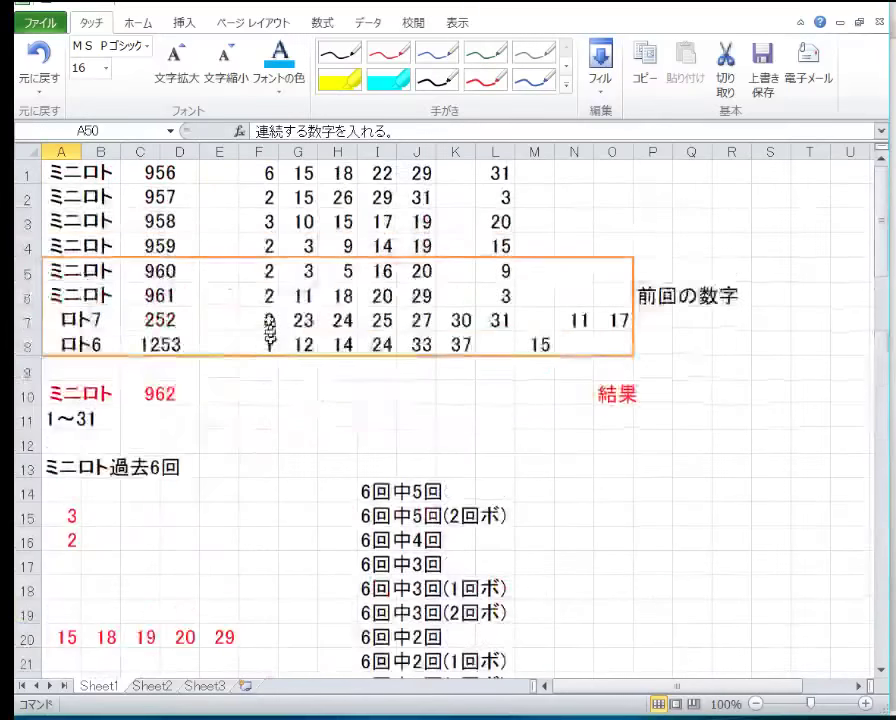
{"action": "left_click_drag", "start_coordinate": [250, 268], "coordinate": [491, 267]}
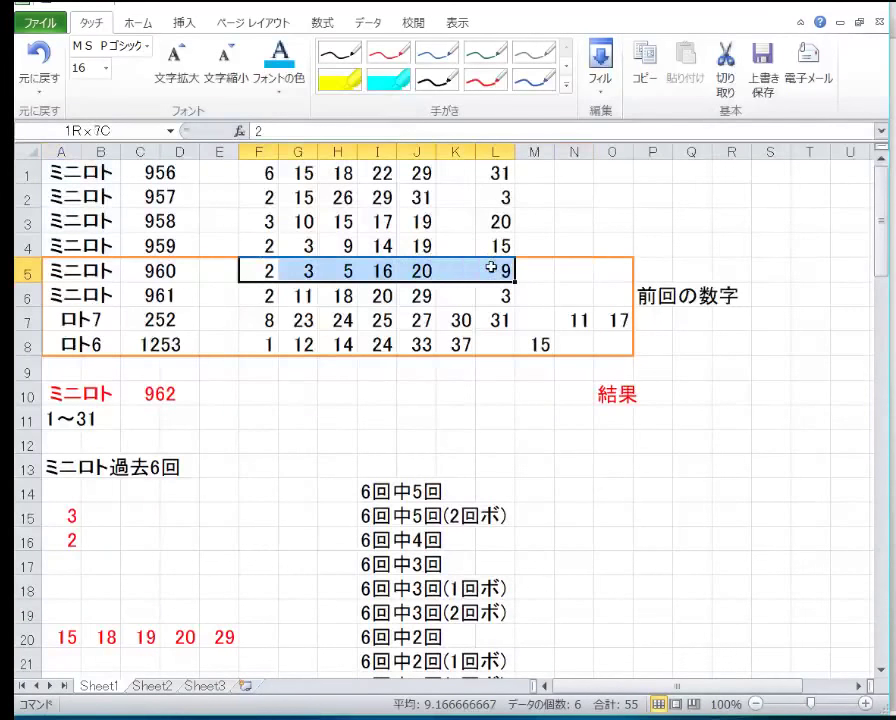
{"action": "right_click", "coordinate": [491, 267]}
{"action": "left_click", "coordinate": [356, 296]}
{"action": "scroll", "coordinate": [168, 476], "scroll_direction": "down", "scroll_amount": 8}
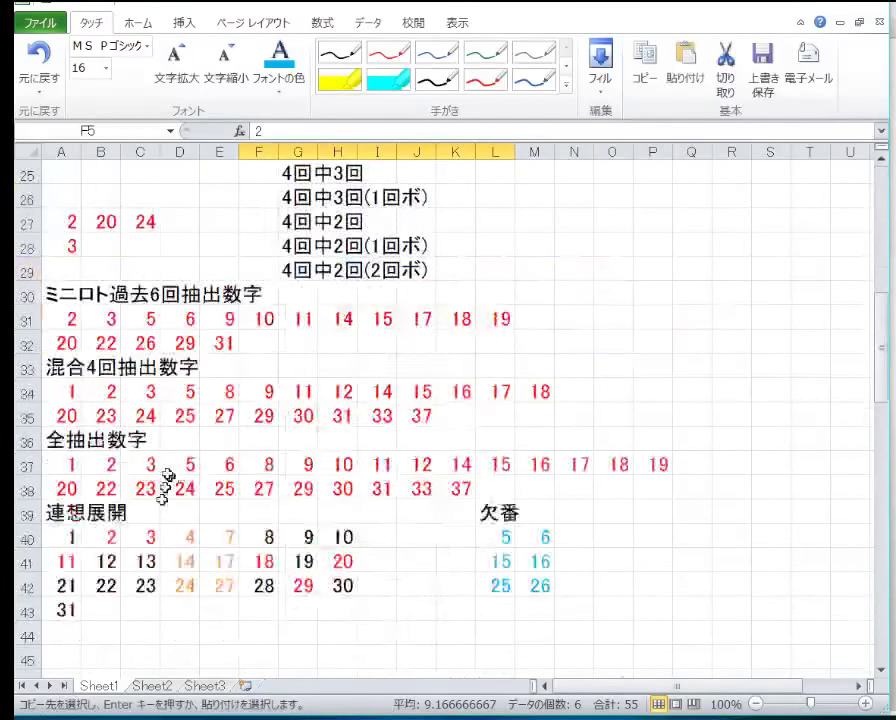
{"action": "scroll", "coordinate": [168, 476], "scroll_direction": "down", "scroll_amount": 12}
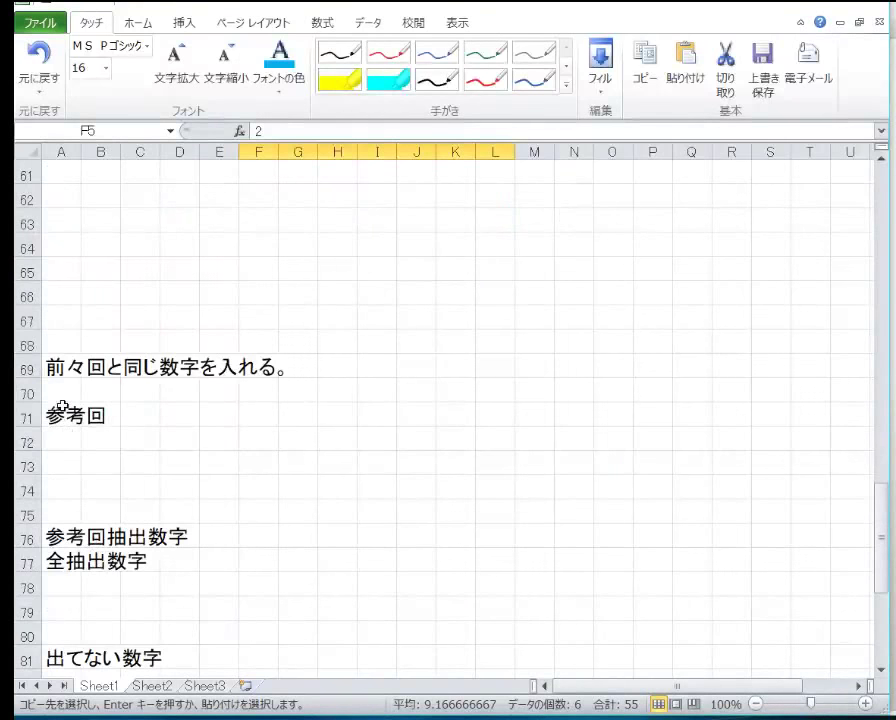
{"action": "right_click", "coordinate": [62, 406]}
{"action": "left_click", "coordinate": [62, 394]}
{"action": "right_click", "coordinate": [62, 394]}
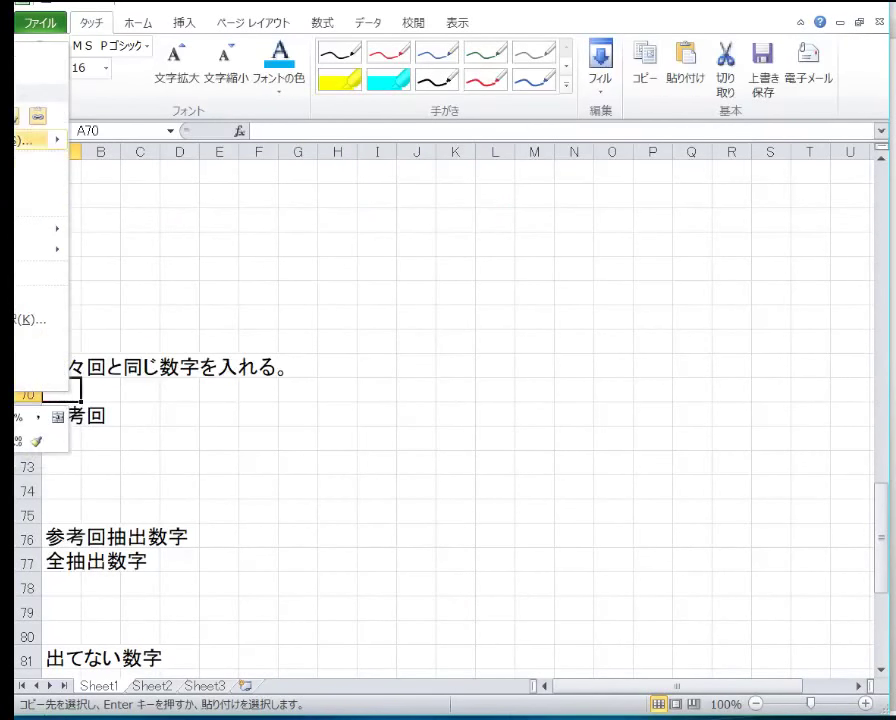
{"action": "left_click", "coordinate": [20, 117]}
Step: Copy the reference draws in rows 5 to 8 to row 72, under the 参考回 heading
{"action": "scroll", "coordinate": [160, 292], "scroll_direction": "up", "scroll_amount": 16}
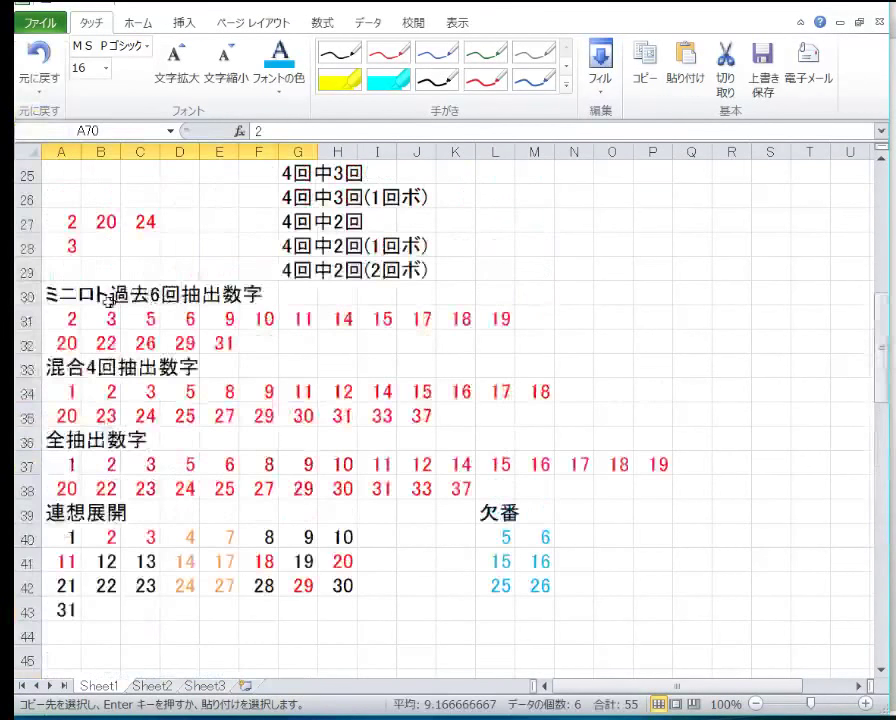
{"action": "scroll", "coordinate": [108, 302], "scroll_direction": "up", "scroll_amount": 3}
{"action": "left_click_drag", "start_coordinate": [24, 270], "coordinate": [24, 198]}
{"action": "right_click", "coordinate": [92, 220]}
{"action": "scroll", "coordinate": [104, 372], "scroll_direction": "down", "scroll_amount": 20}
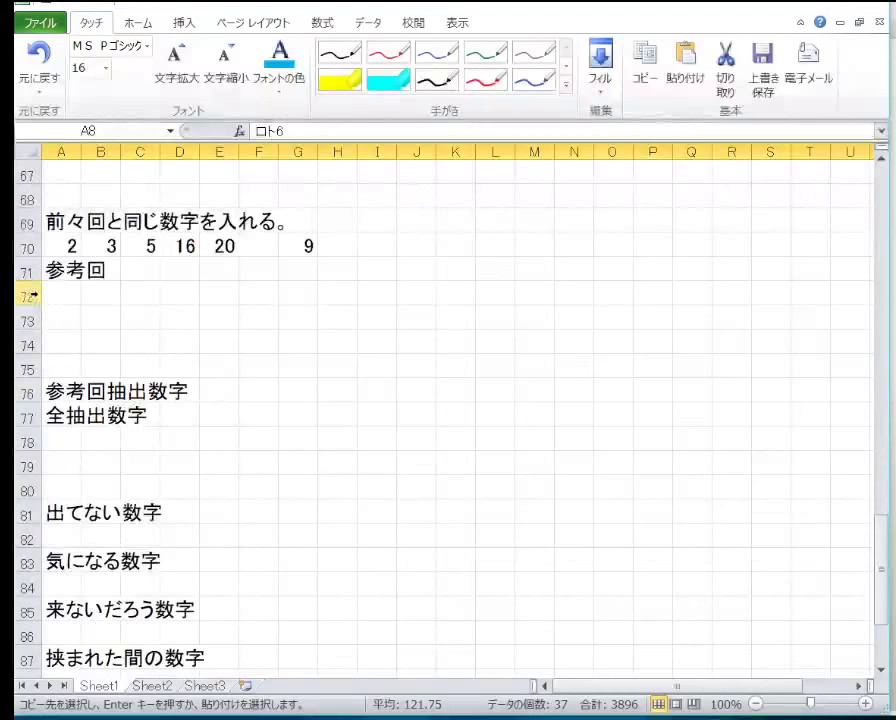
{"action": "right_click", "coordinate": [33, 295]}
{"action": "left_click", "coordinate": [90, 414]}
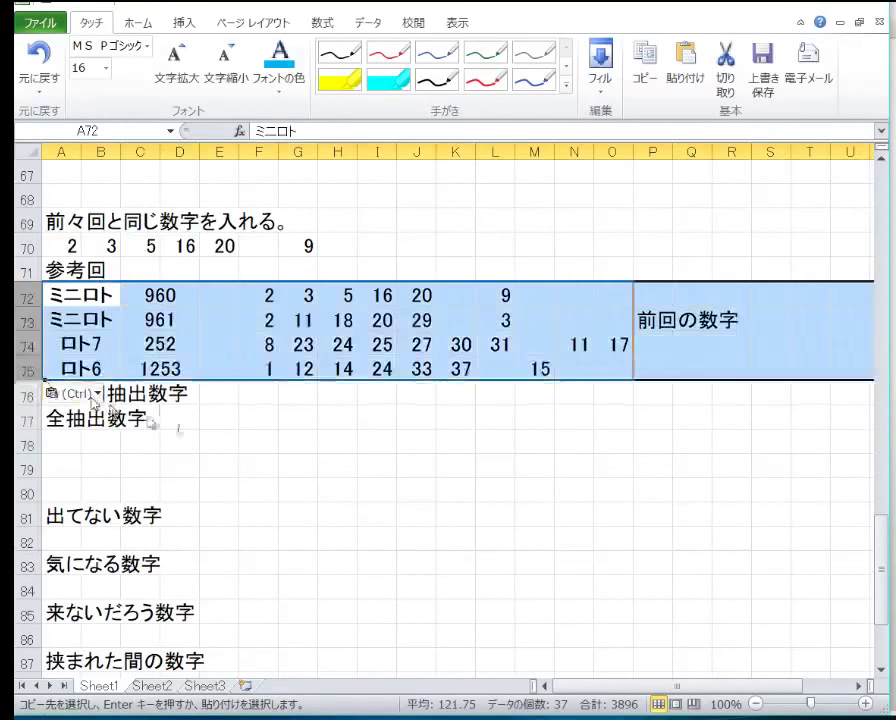
{"action": "left_click", "coordinate": [180, 420]}
Step: Copy the 全抽出数字 list in rows 37 and 38 to row 78, under the lower 全抽出数字 heading
{"action": "scroll", "coordinate": [190, 430], "scroll_direction": "down", "scroll_amount": 1}
{"action": "scroll", "coordinate": [176, 376], "scroll_direction": "up", "scroll_amount": 16}
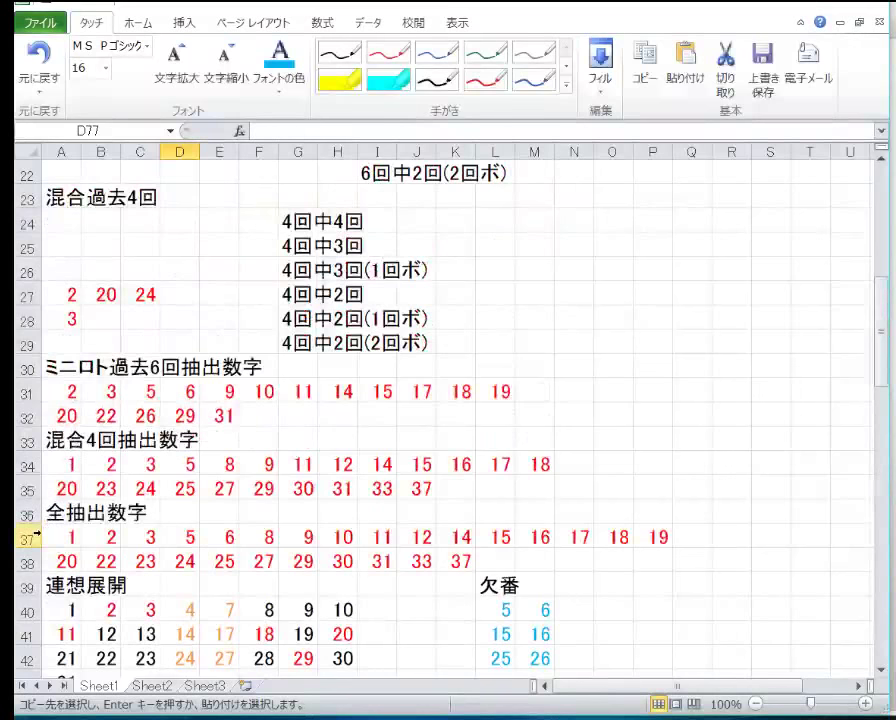
{"action": "left_click_drag", "start_coordinate": [35, 537], "coordinate": [35, 561]}
{"action": "right_click", "coordinate": [132, 538]}
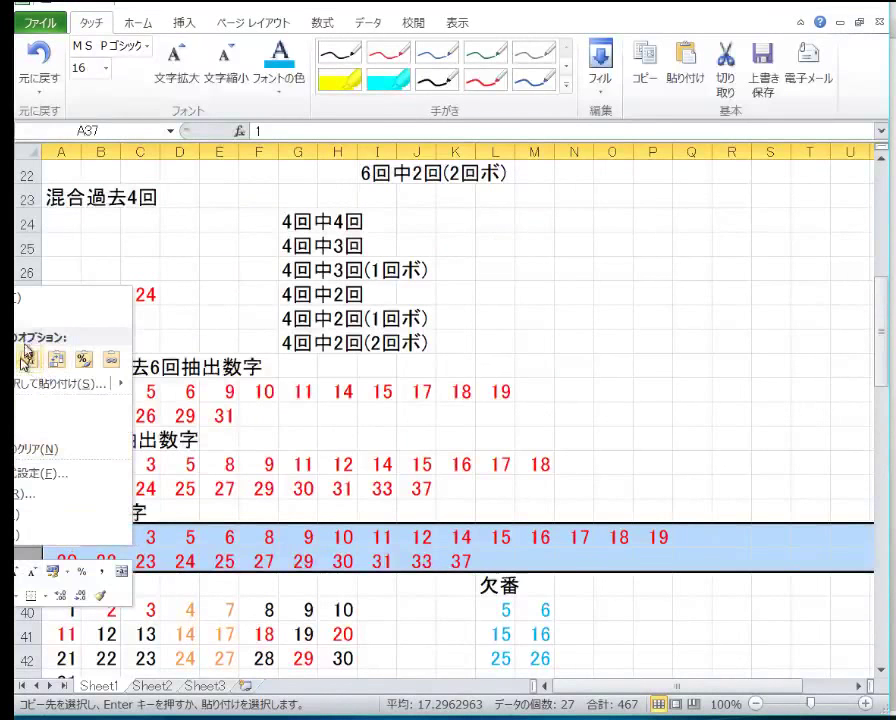
{"action": "scroll", "coordinate": [185, 486], "scroll_direction": "down", "scroll_amount": 17}
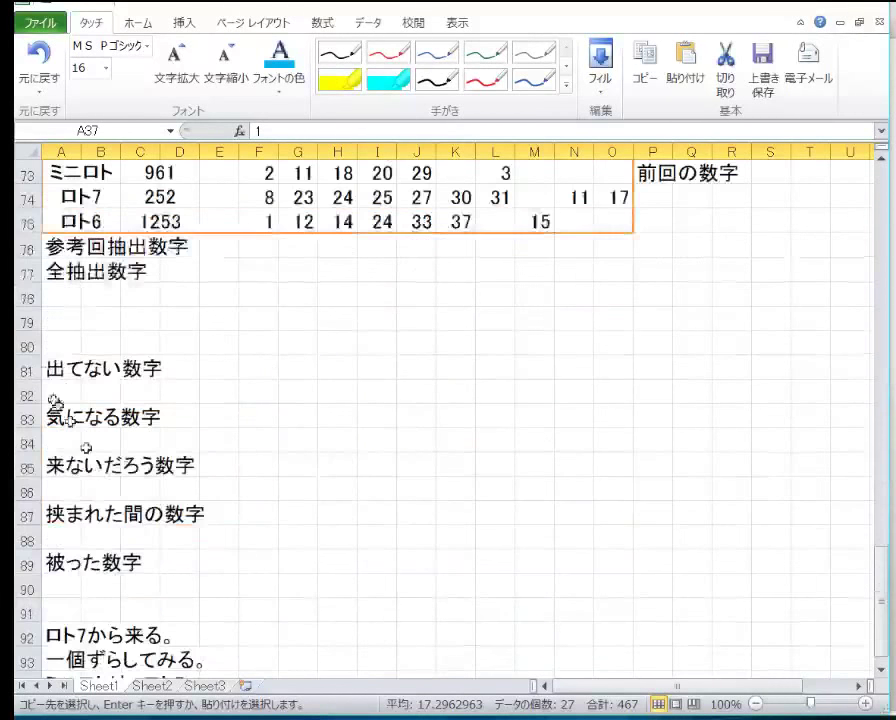
{"action": "left_click", "coordinate": [27, 298]}
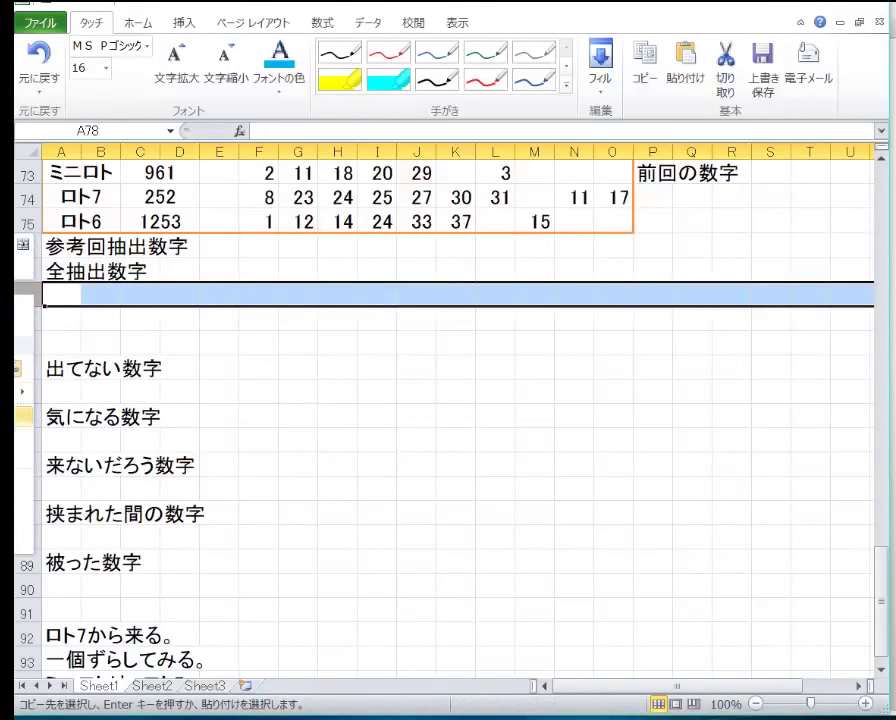
{"action": "key", "text": "ctrl+v"}
{"action": "left_click", "coordinate": [176, 396]}
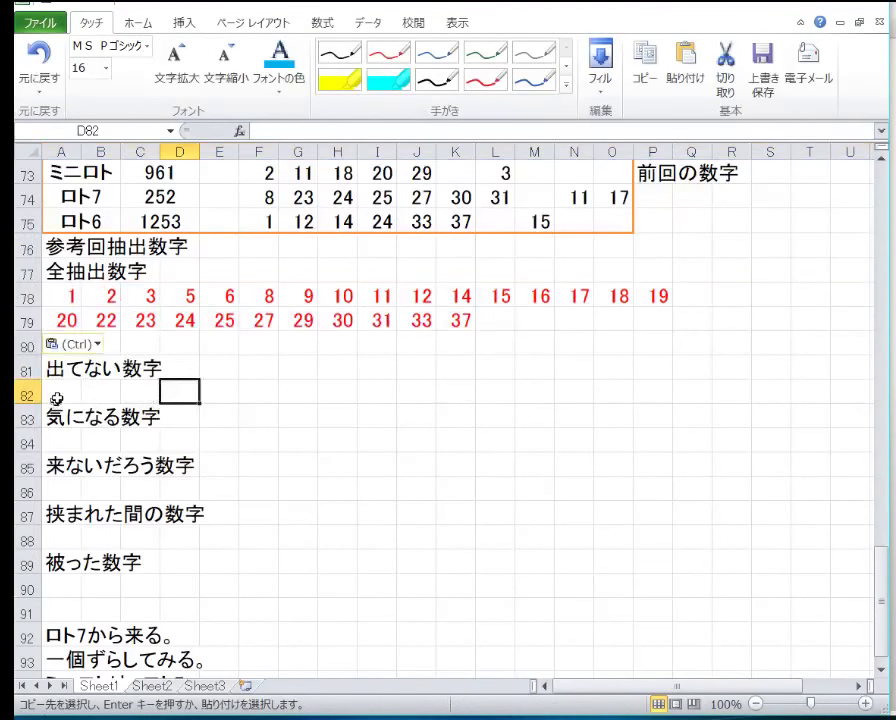
{"action": "left_click", "coordinate": [56, 394]}
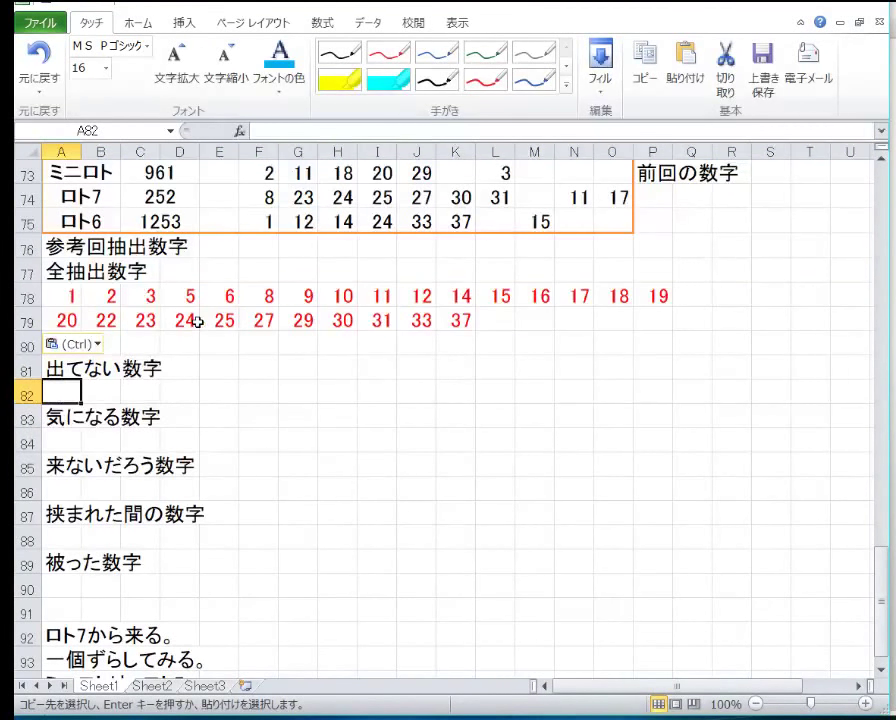
{"action": "left_click_drag", "start_coordinate": [112, 296], "coordinate": [128, 292]}
{"action": "key", "text": "ctrl"}
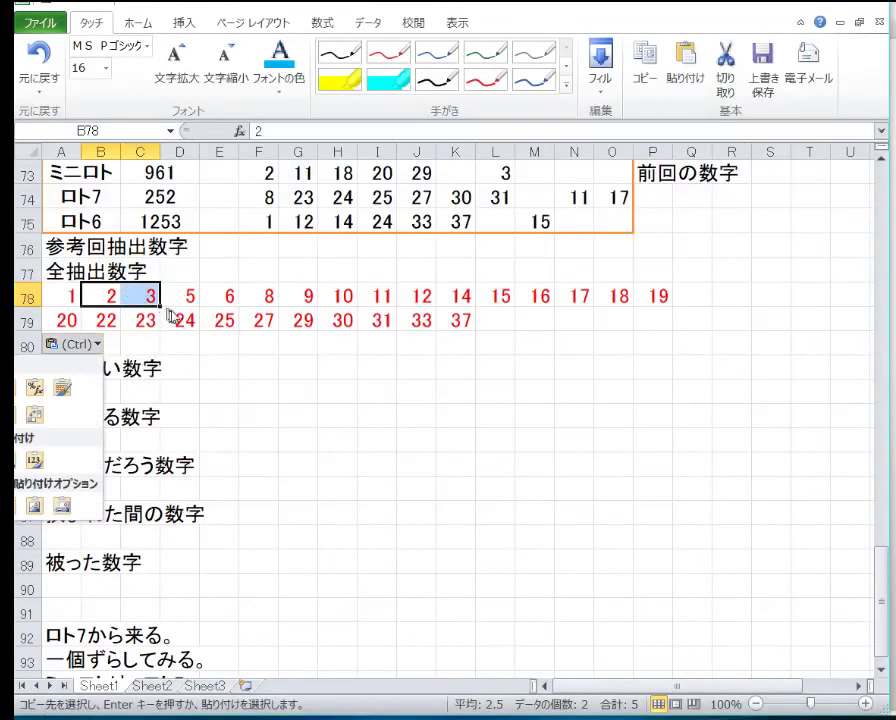
{"action": "left_click", "coordinate": [496, 296], "text": "shift"}
{"action": "left_click", "coordinate": [524, 318]}
{"action": "left_click", "coordinate": [112, 296]}
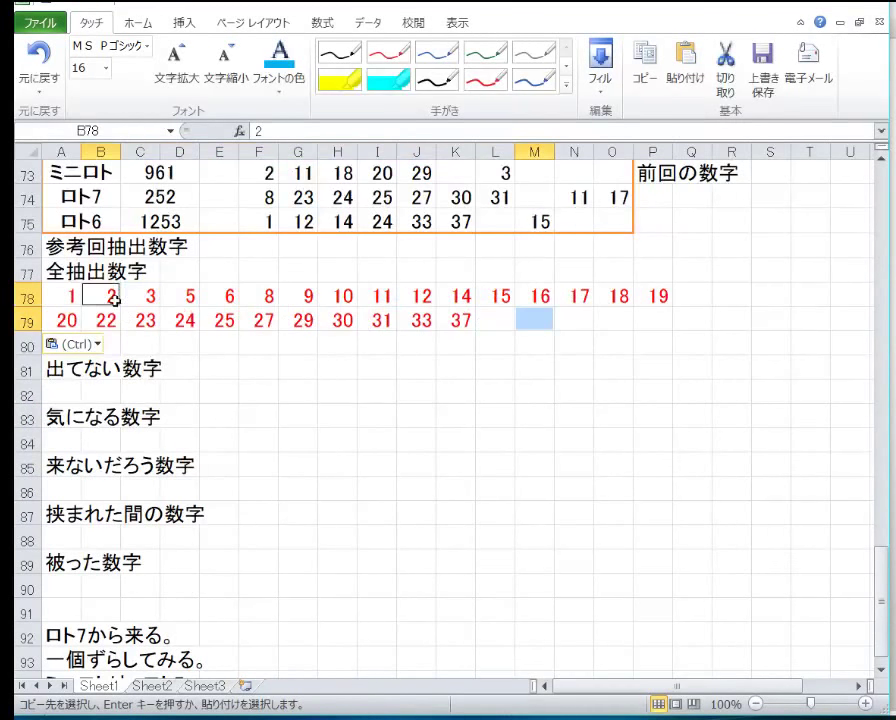
{"action": "left_click", "coordinate": [130, 294], "text": "ctrl"}
{"action": "left_click", "coordinate": [184, 320]}
{"action": "left_click", "coordinate": [100, 296], "text": "ctrl"}
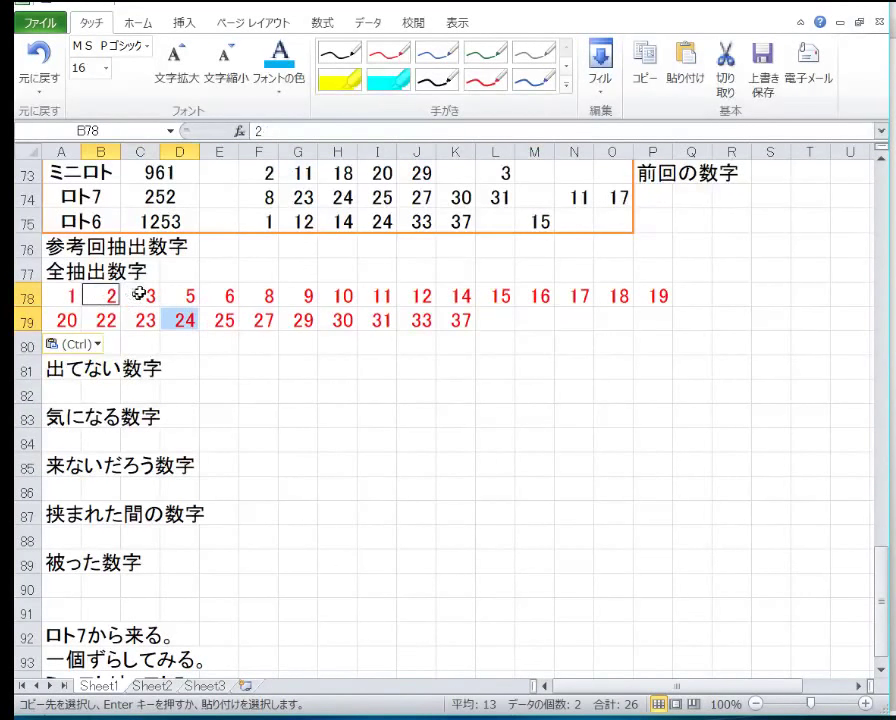
{"action": "key", "text": "Right"}
Step: Shade 2, 3, 15, 18, 19, 20, 24 and 29 in the row 78–79 全抽出数字 list with a light olive green fill
{"action": "left_click", "coordinate": [96, 294]}
{"action": "left_click", "coordinate": [132, 294], "text": "ctrl"}
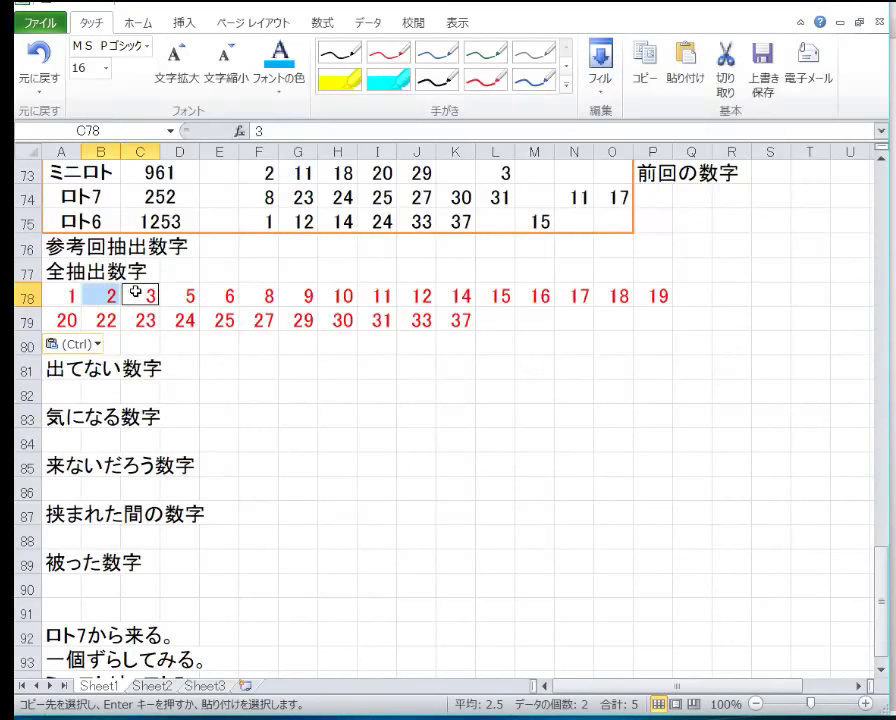
{"action": "left_click", "coordinate": [500, 296], "text": "ctrl"}
{"action": "left_click", "coordinate": [621, 297], "text": "ctrl"}
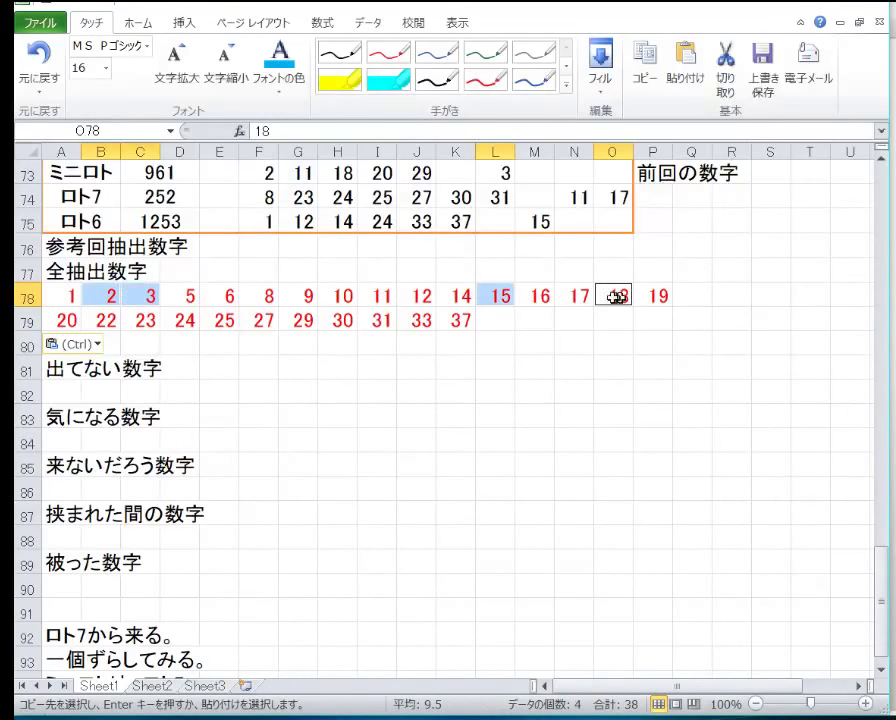
{"action": "left_click", "coordinate": [647, 300], "text": "ctrl"}
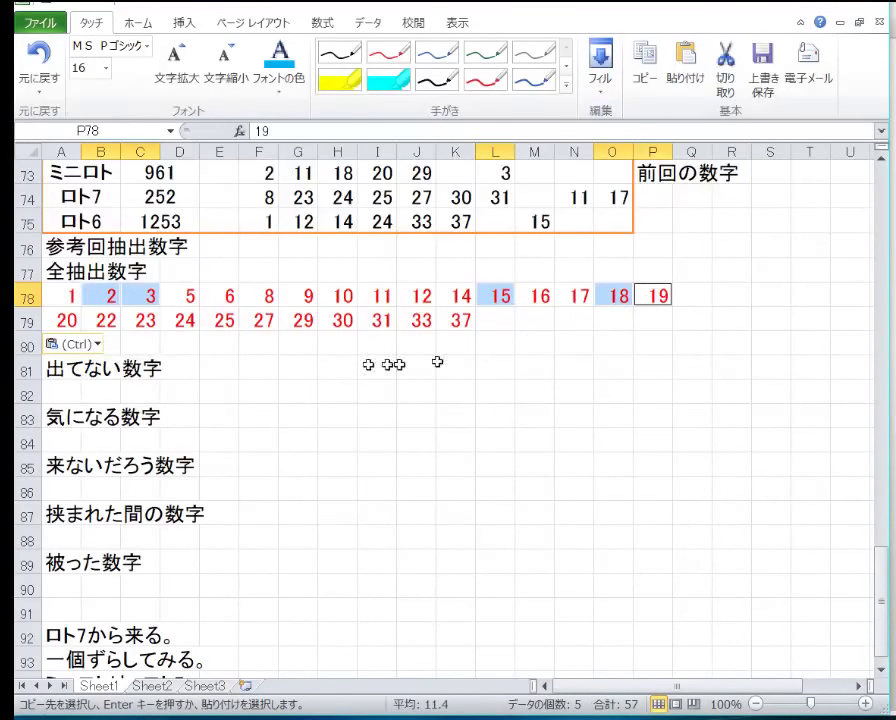
{"action": "left_click", "coordinate": [62, 320], "text": "ctrl"}
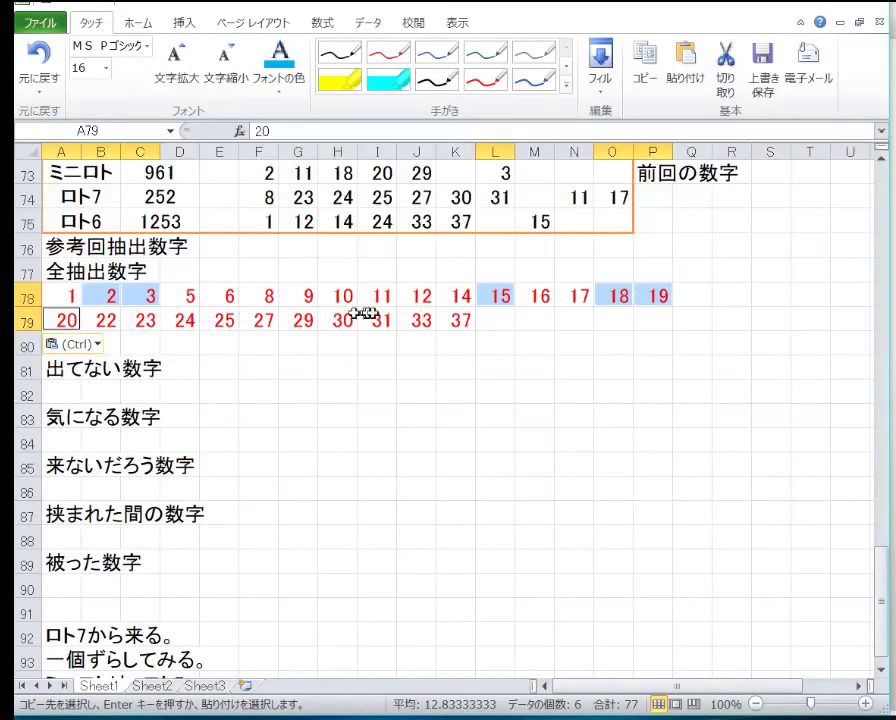
{"action": "left_click", "coordinate": [311, 321], "text": "ctrl"}
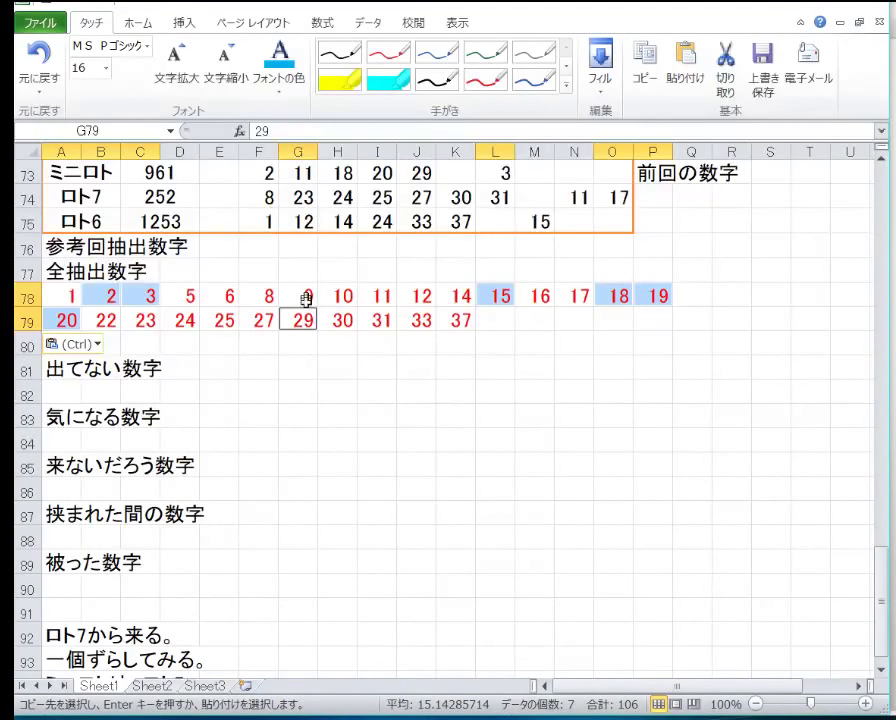
{"action": "left_click", "coordinate": [192, 320], "text": "ctrl"}
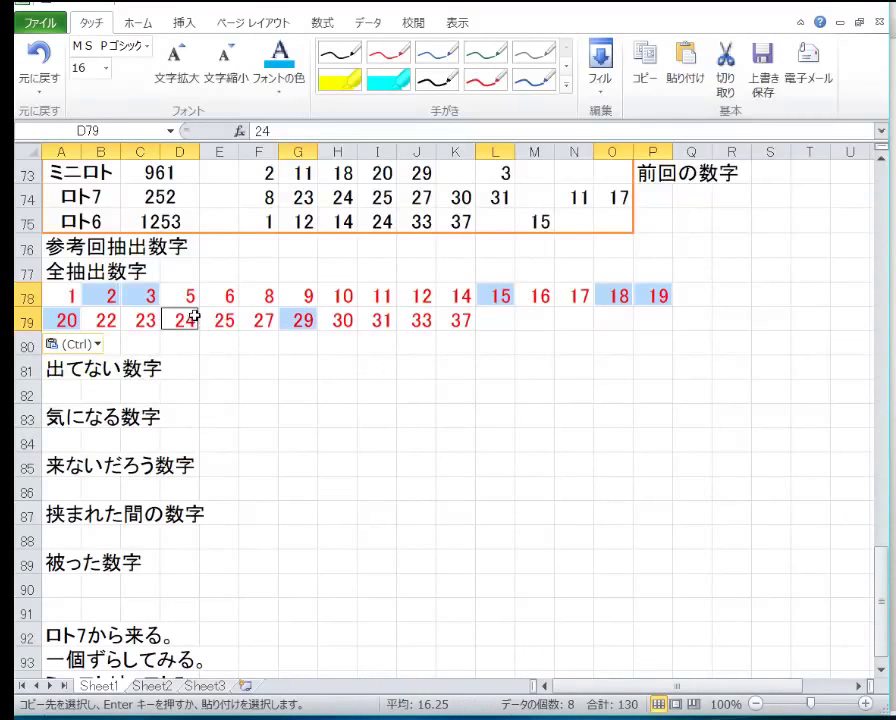
{"action": "left_click", "coordinate": [138, 22]}
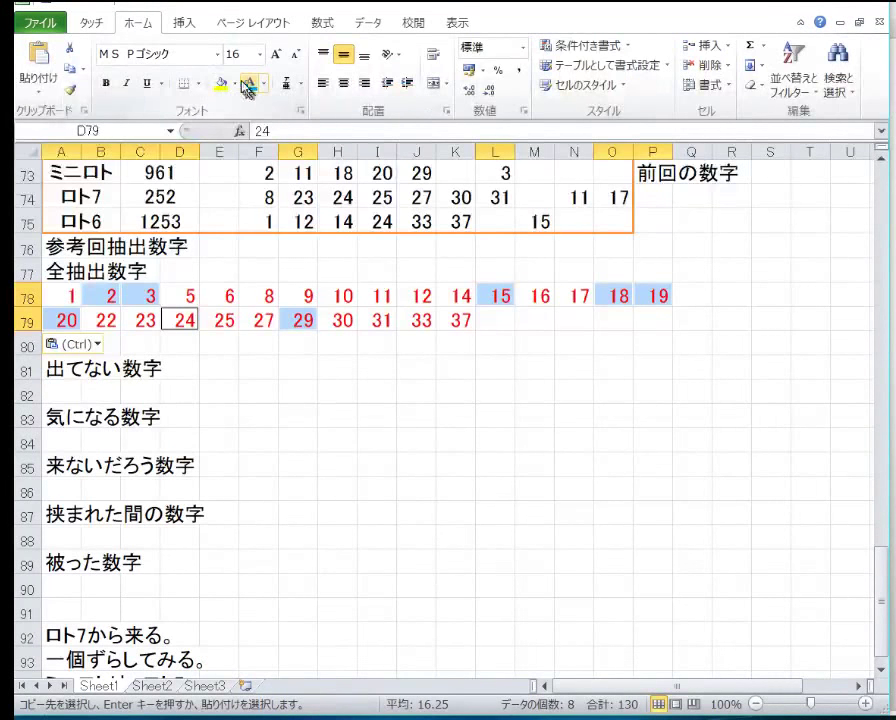
{"action": "left_click", "coordinate": [233, 84]}
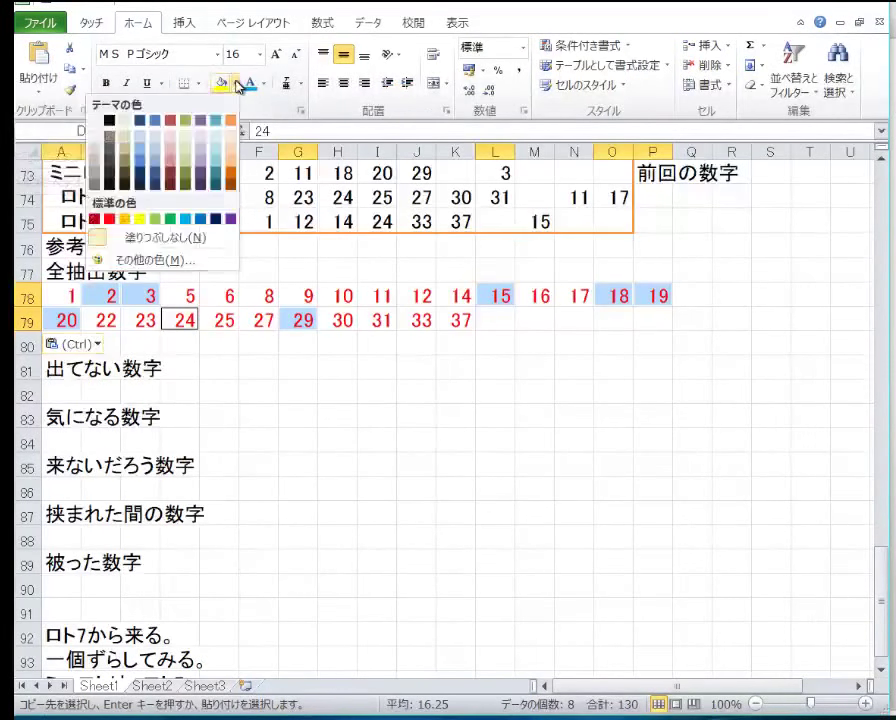
{"action": "left_click", "coordinate": [185, 140]}
{"action": "left_click", "coordinate": [246, 320]}
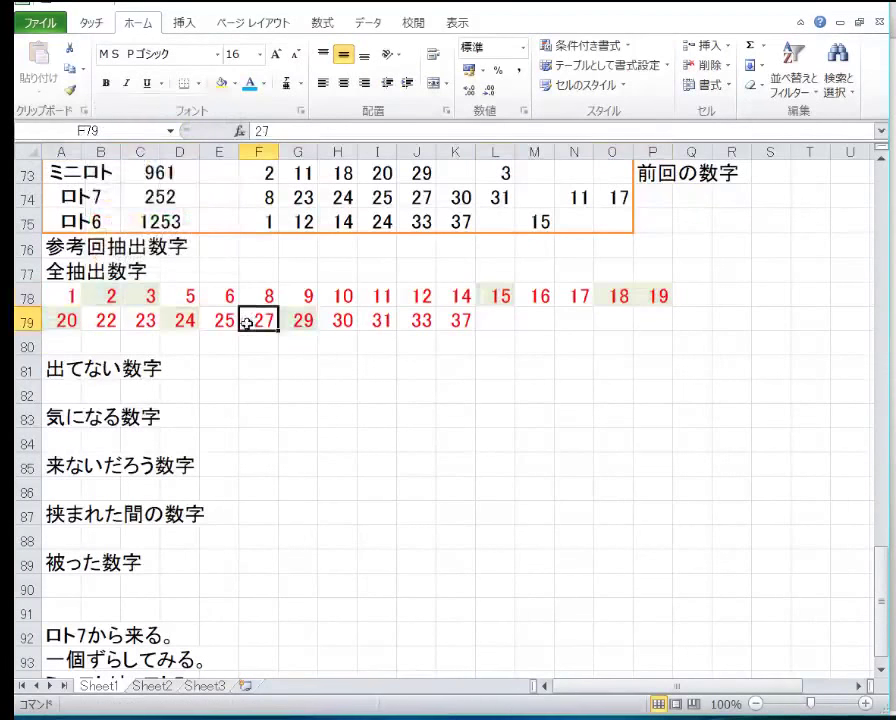
Step: Enter 4, 7, 13, 21, 26 and 28 in A82:F82, under 出てない数字
{"action": "left_click", "coordinate": [62, 391]}
{"action": "type", "text": "4"}
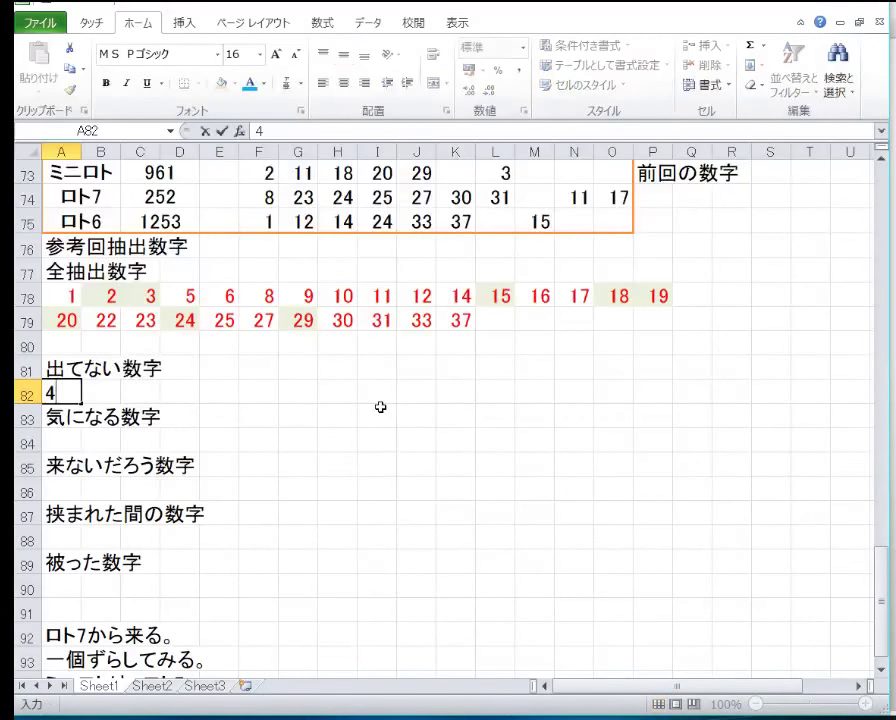
{"action": "key", "text": "Tab"}
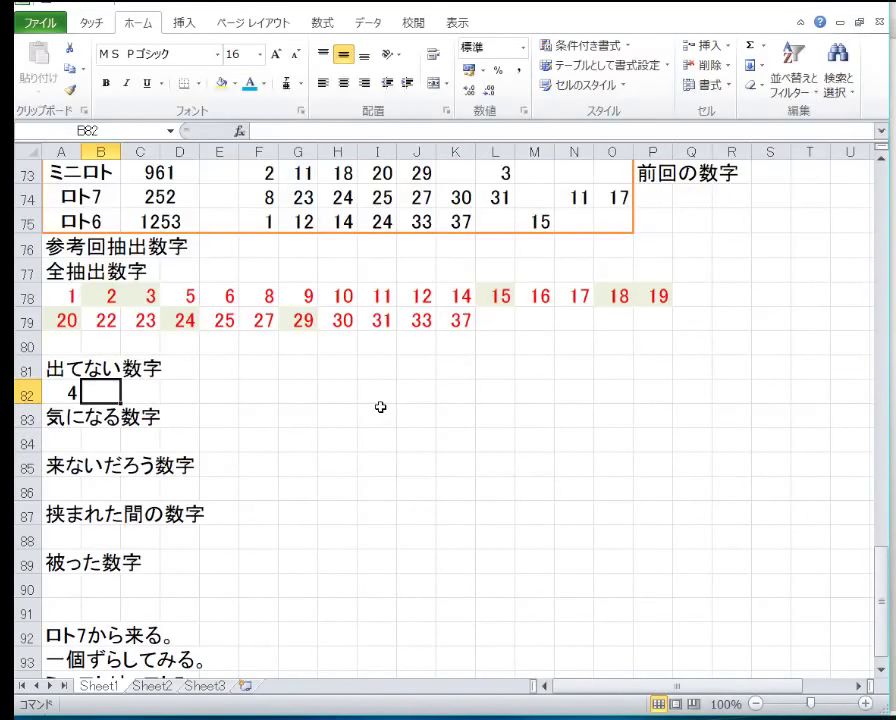
{"action": "key", "text": "Right"}
{"action": "key", "text": "Left"}
{"action": "type", "text": "7"}
{"action": "key", "text": "Tab"}
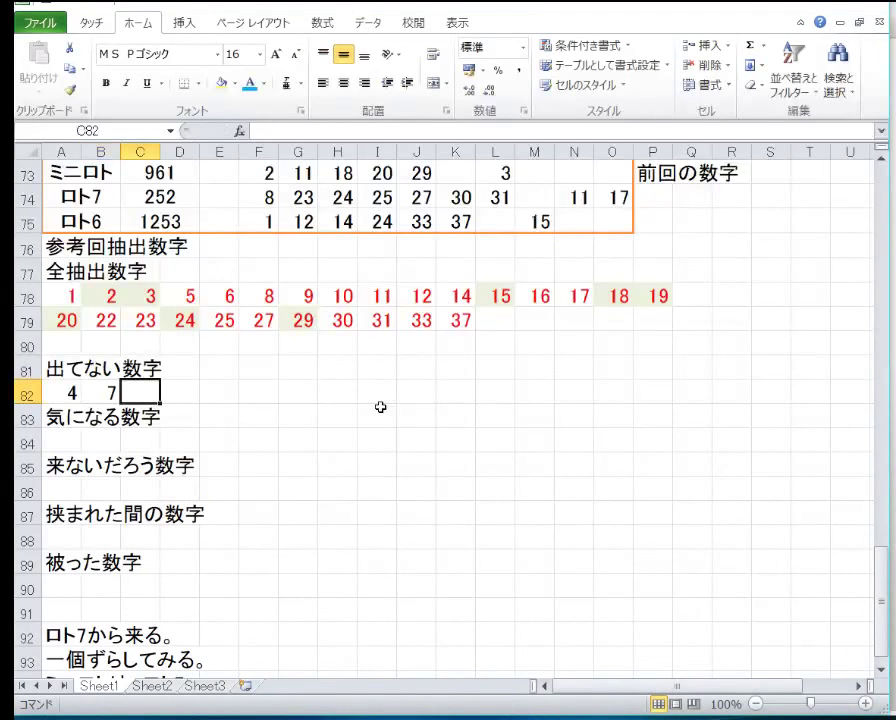
{"action": "type", "text": "13"}
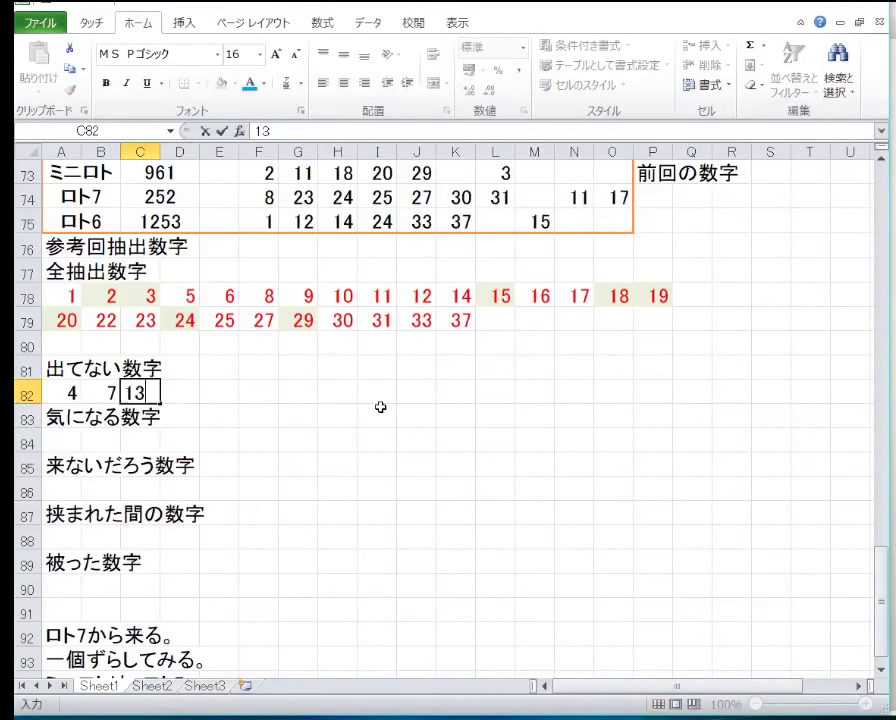
{"action": "key", "text": "Tab"}
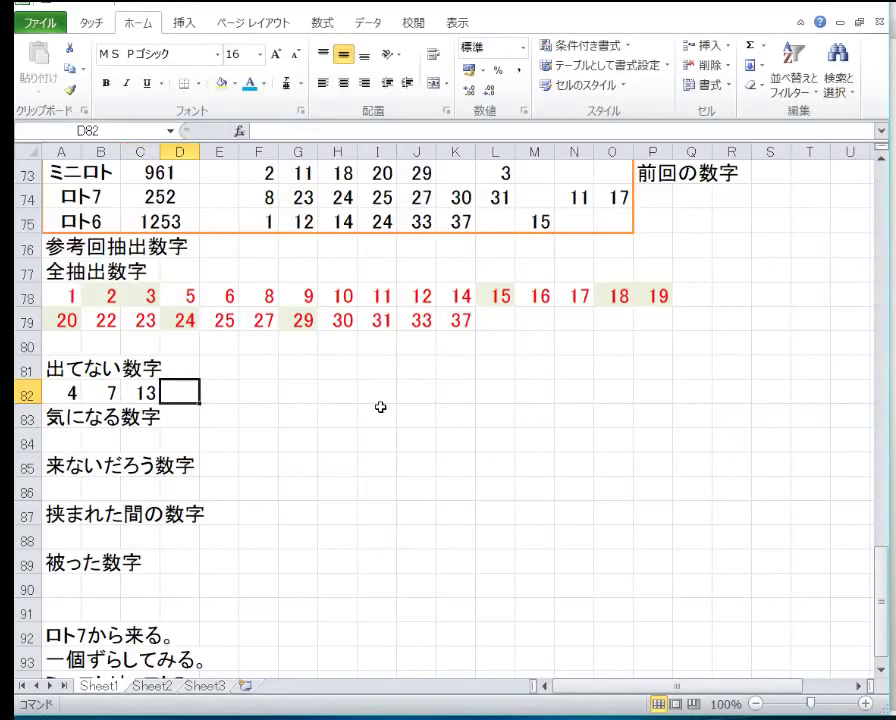
{"action": "type", "text": "21"}
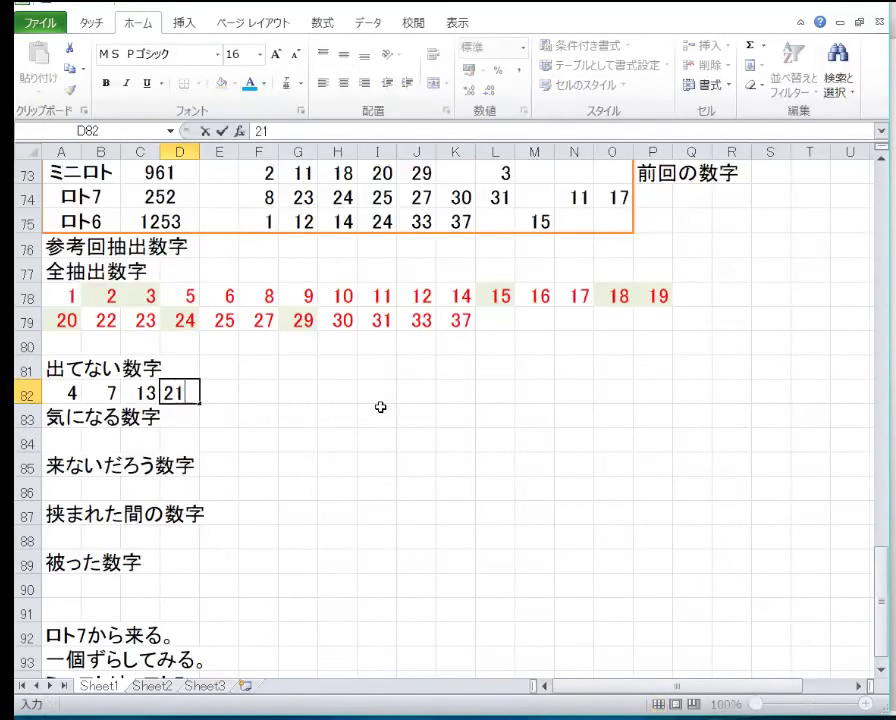
{"action": "key", "text": "Tab"}
{"action": "type", "text": "2"}
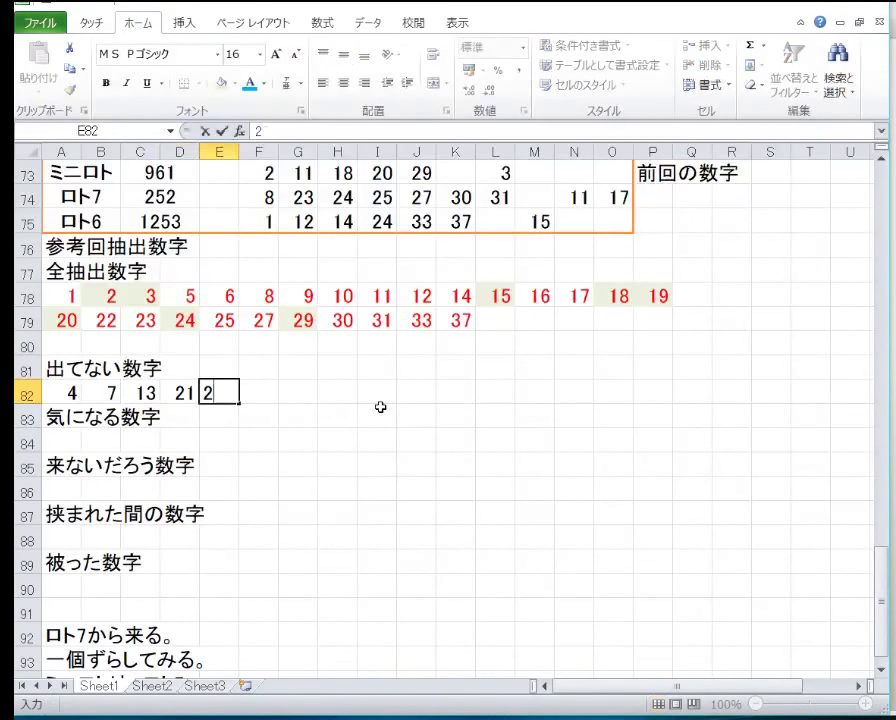
{"action": "key", "text": "Tab"}
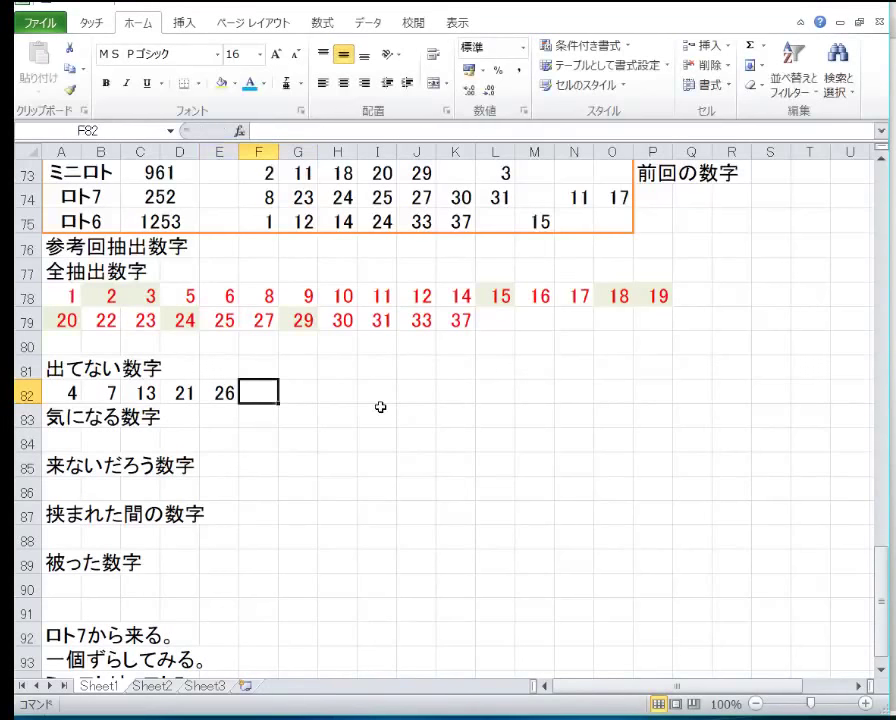
{"action": "type", "text": "28"}
{"action": "key", "text": "Tab"}
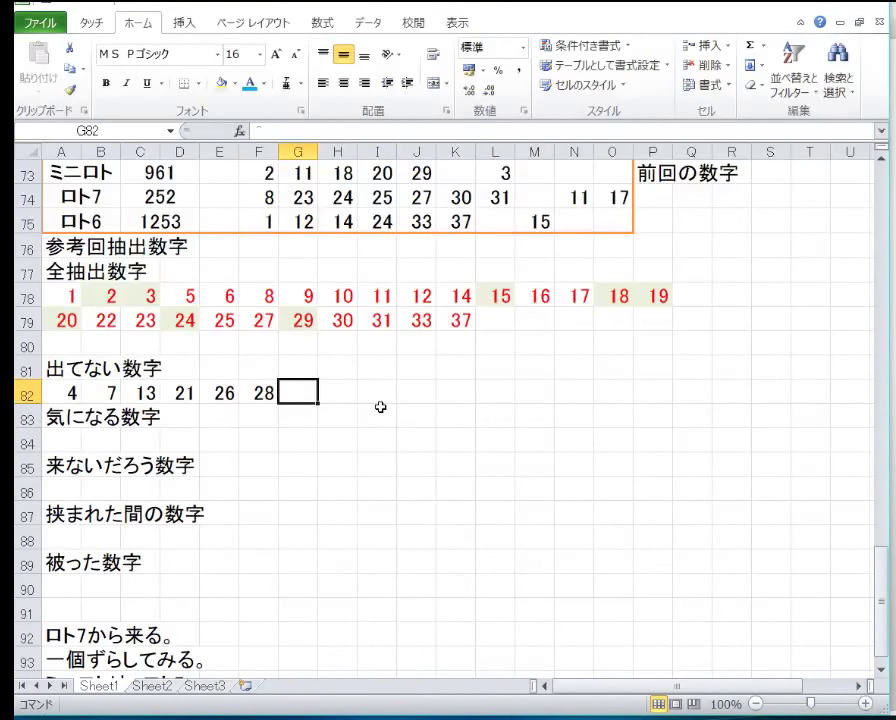
{"action": "type", "text": "3"}
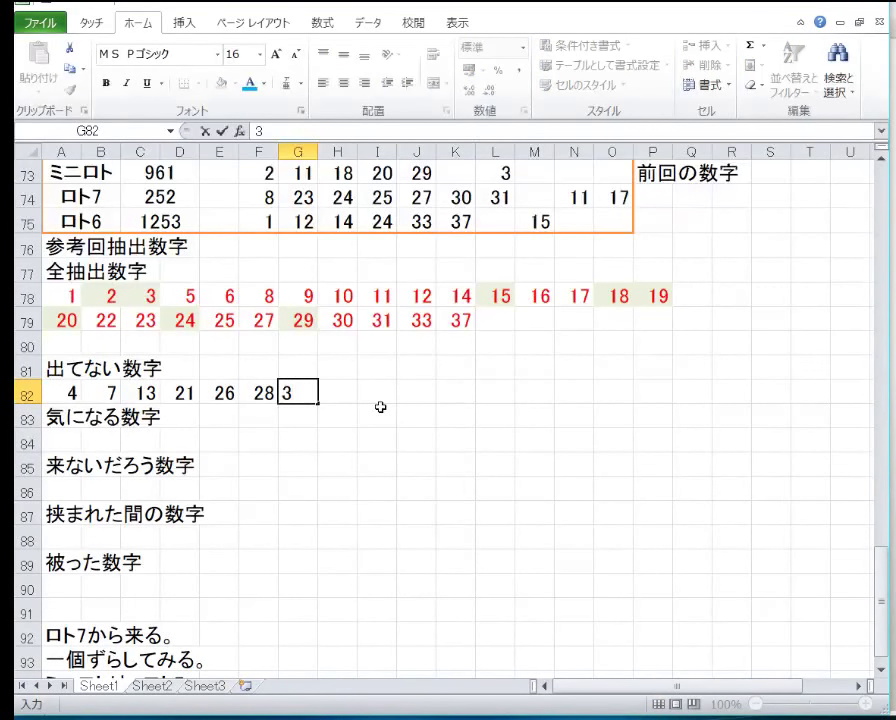
{"action": "key", "text": "Escape"}
Step: Enter 4, 7 and 28 in A84:C84, under 気になる数字
{"action": "key", "text": "Down"}
{"action": "key", "text": "Left"}
{"action": "key", "text": "Left"}
{"action": "key", "text": "Left"}
{"action": "key", "text": "Left"}
{"action": "key", "text": "Left"}
{"action": "key", "text": "Left"}
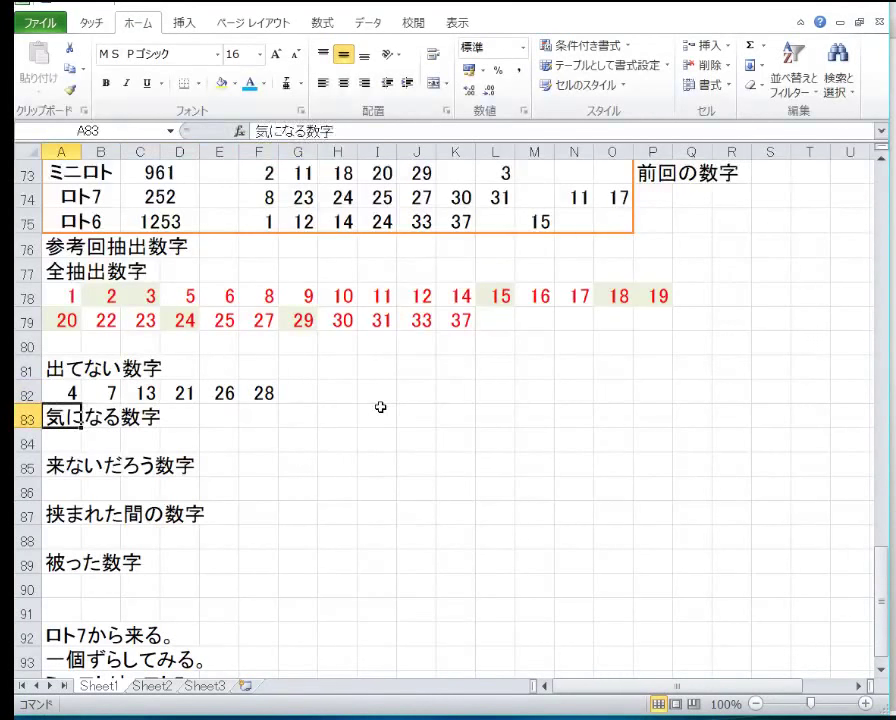
{"action": "key", "text": "Down"}
{"action": "type", "text": "4"}
{"action": "key", "text": "Tab"}
{"action": "type", "text": "7"}
{"action": "key", "text": "Tab"}
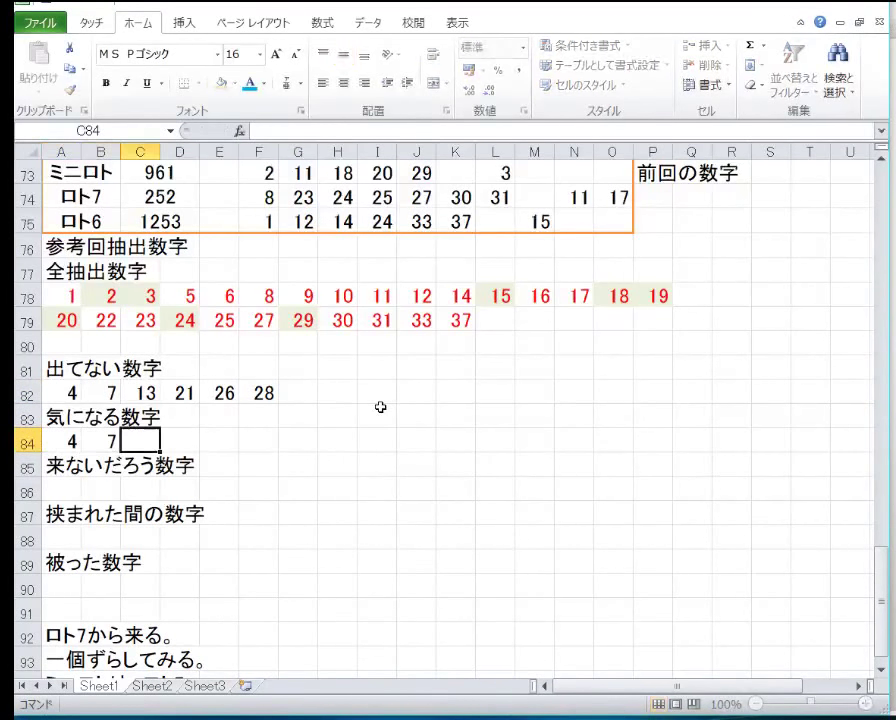
{"action": "type", "text": "28"}
{"action": "key", "text": "Return"}
Step: Enter 2 and 3 in A86:B86, under 来ないだろう数字
{"action": "key", "text": "Left"}
{"action": "key", "text": "Left"}
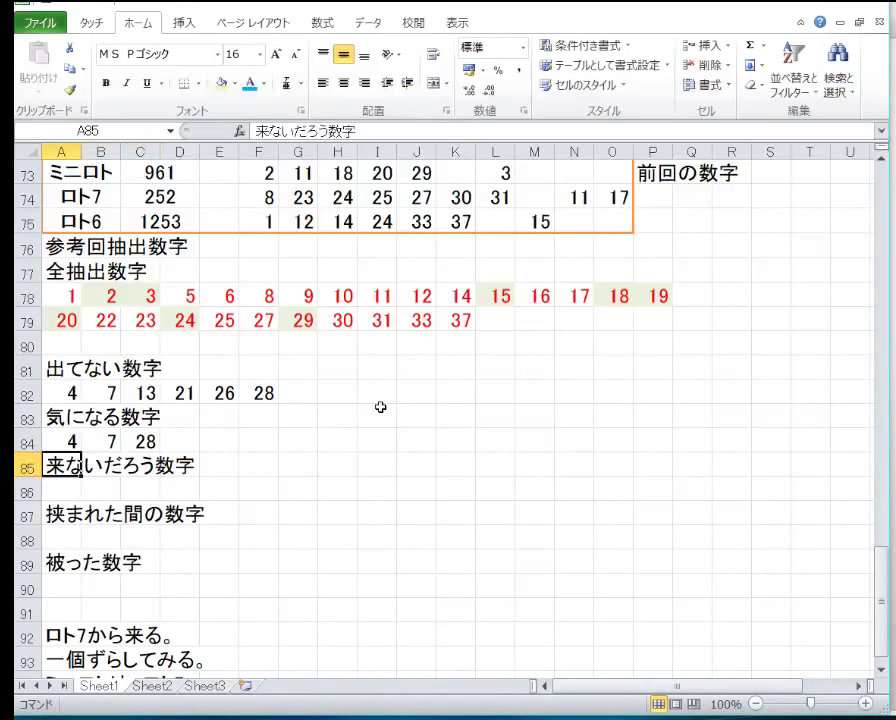
{"action": "key", "text": "Down"}
{"action": "type", "text": "2"}
{"action": "key", "text": "Tab"}
{"action": "type", "text": "3"}
{"action": "key", "text": "Down"}
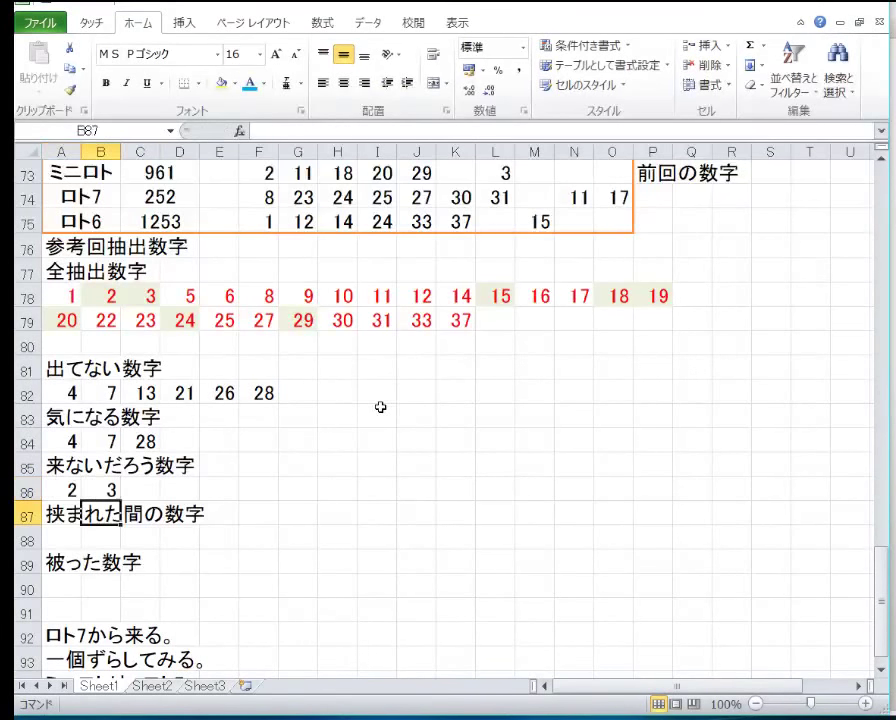
Step: Leave 挟まれた間の数字 blank and enter 2, 3 and 20 in A90:C90, under 被った数字
{"action": "key", "text": "Down"}
{"action": "key", "text": "Left"}
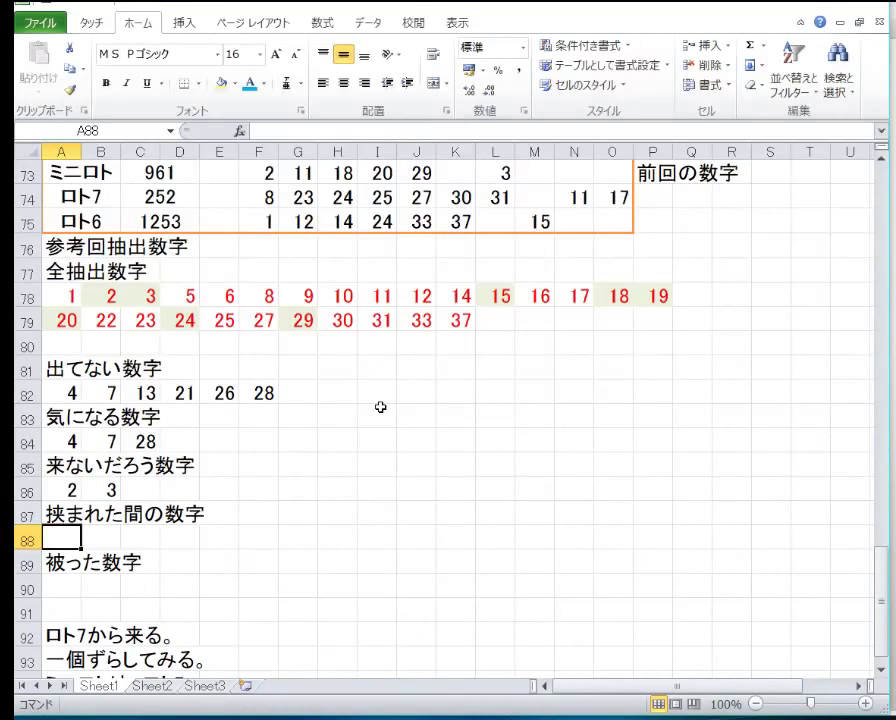
{"action": "key", "text": "Down"}
{"action": "key", "text": "Down"}
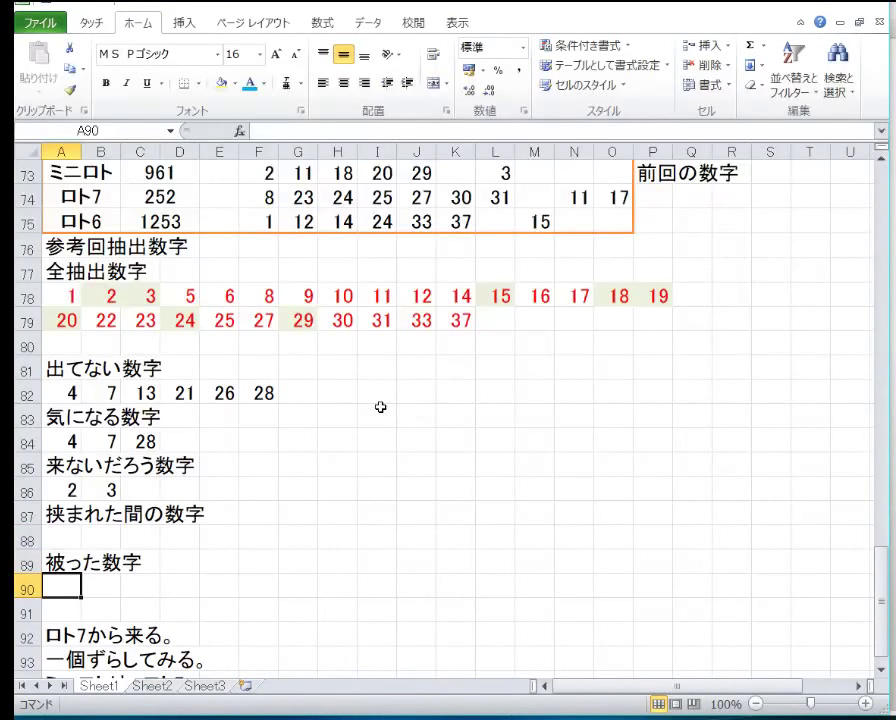
{"action": "type", "text": "2"}
{"action": "key", "text": "Tab"}
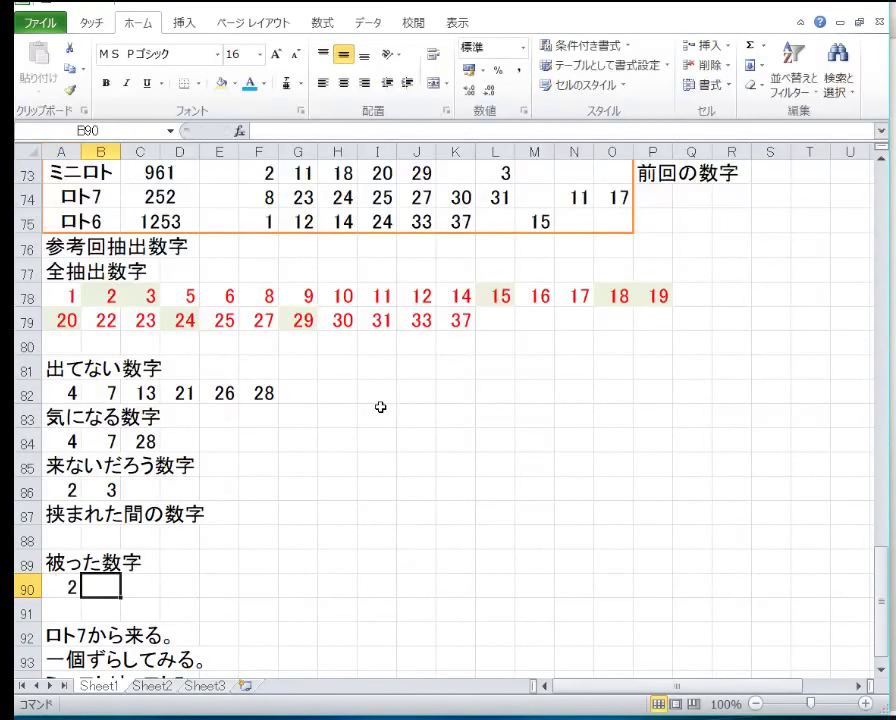
{"action": "type", "text": "3"}
{"action": "key", "text": "Tab"}
{"action": "type", "text": "2"}
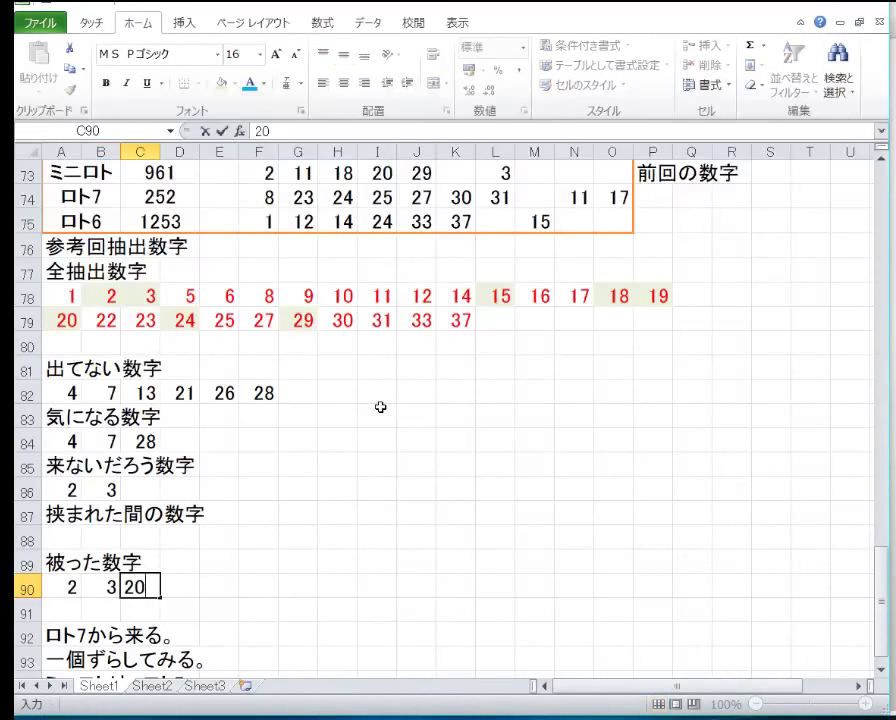
{"action": "key", "text": "Return"}
Step: Review the sheet from the closing notes below row 92 back up to the ミニロト, ロト7 and ロト6 draws above row 9
{"action": "key", "text": "Down"}
{"action": "key", "text": "Down"}
{"action": "key", "text": "Right"}
{"action": "key", "text": "Down"}
{"action": "key", "text": "Down"}
{"action": "key", "text": "Down"}
{"action": "key", "text": "Down"}
{"action": "key", "text": "Down"}
{"action": "key", "text": "Down"}
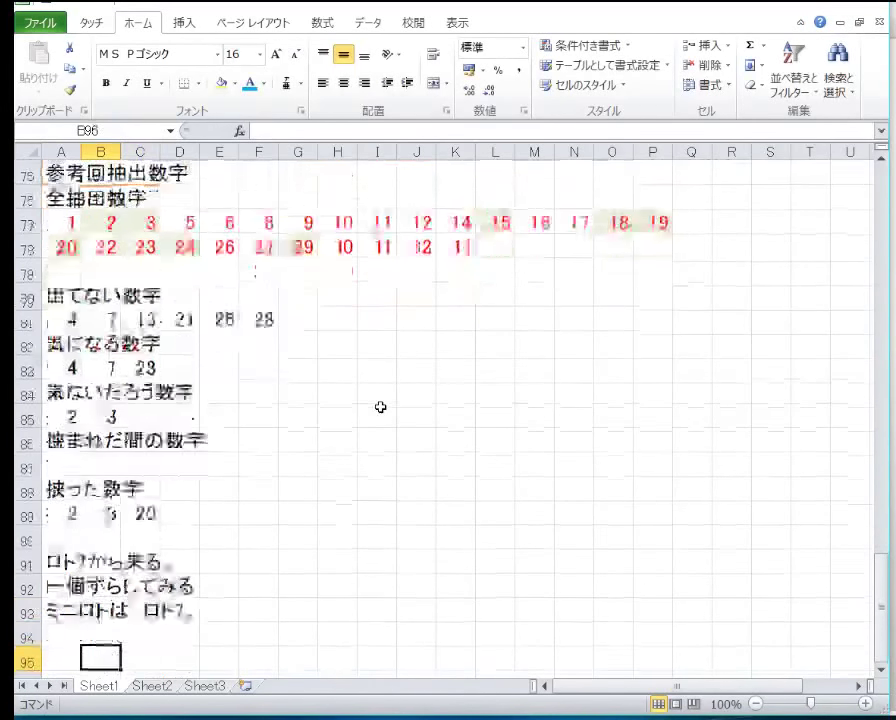
{"action": "scroll", "coordinate": [356, 336], "scroll_direction": "up", "scroll_amount": 18}
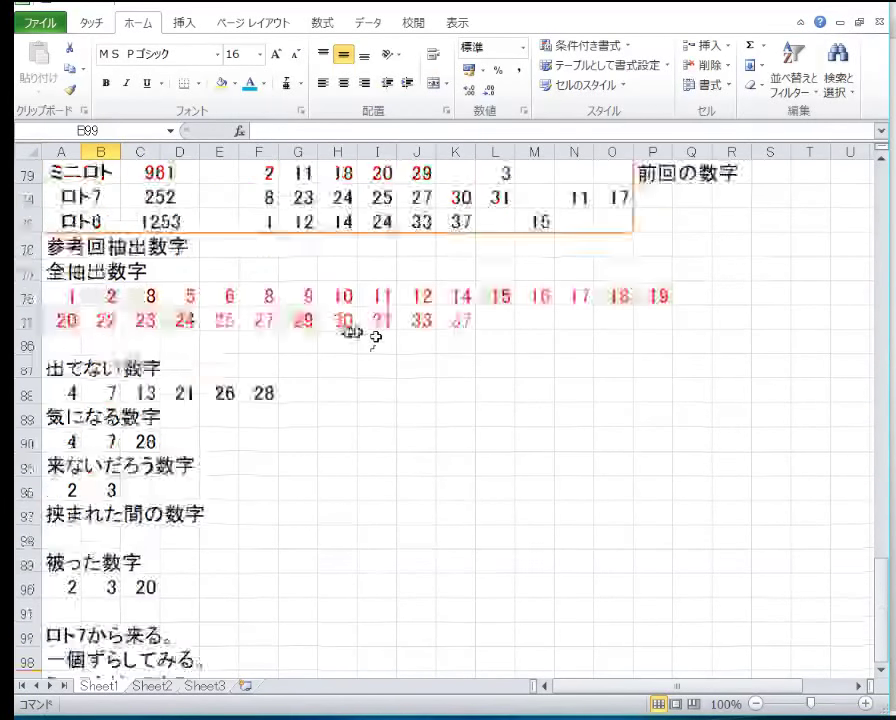
{"action": "scroll", "coordinate": [342, 279], "scroll_direction": "up", "scroll_amount": 8}
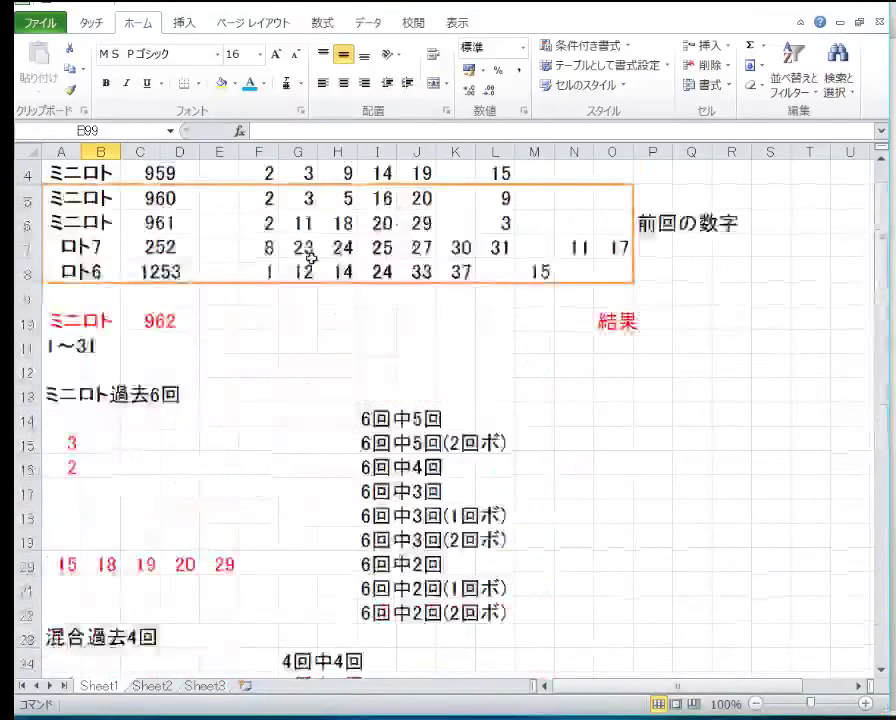